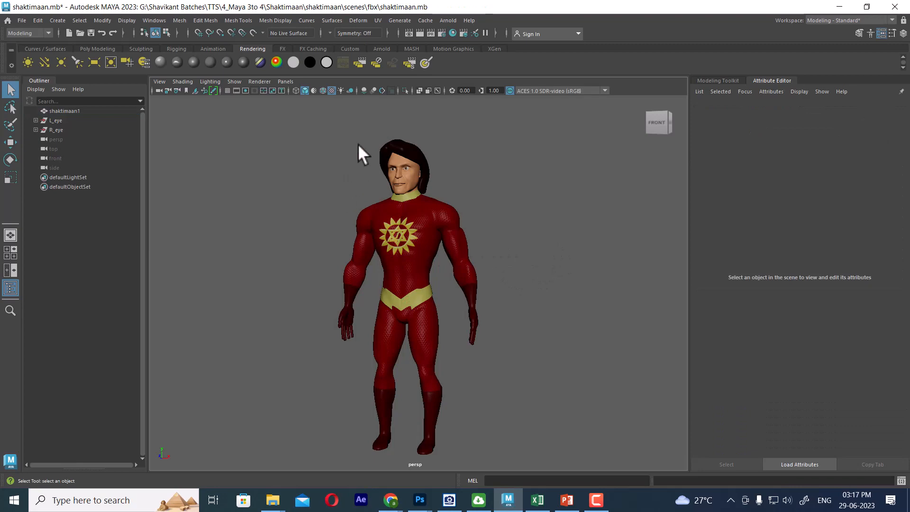
Separate the combined superhero character mesh into its individual parts
click(416, 169)
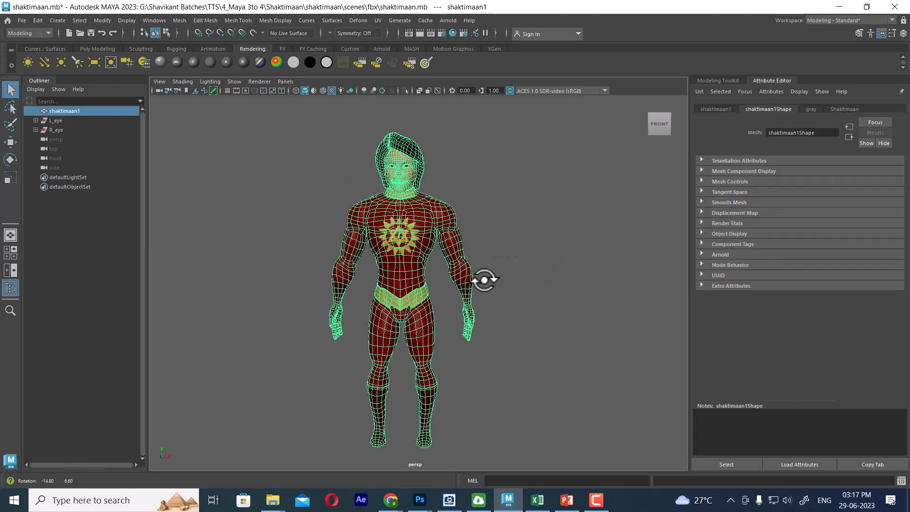
click(528, 273)
scroll(430, 197, up, 5)
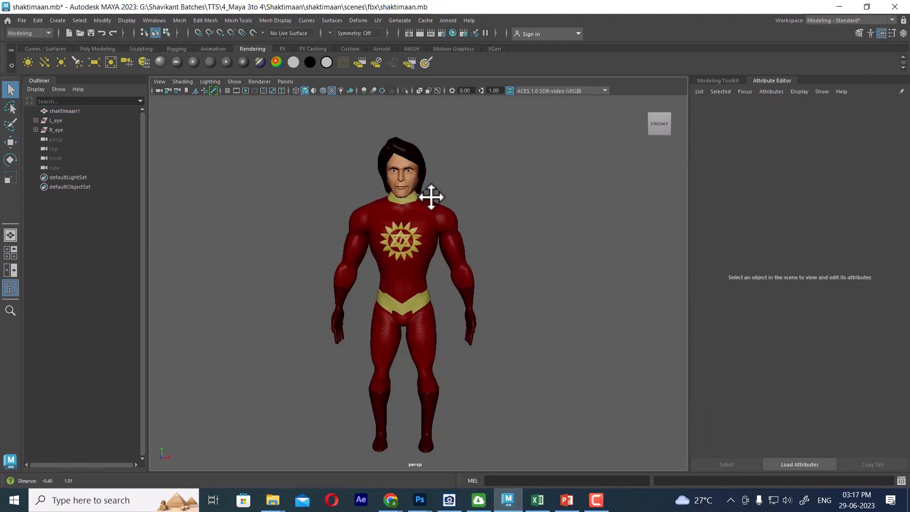
click(422, 191)
alt+drag(482, 205, 522, 205)
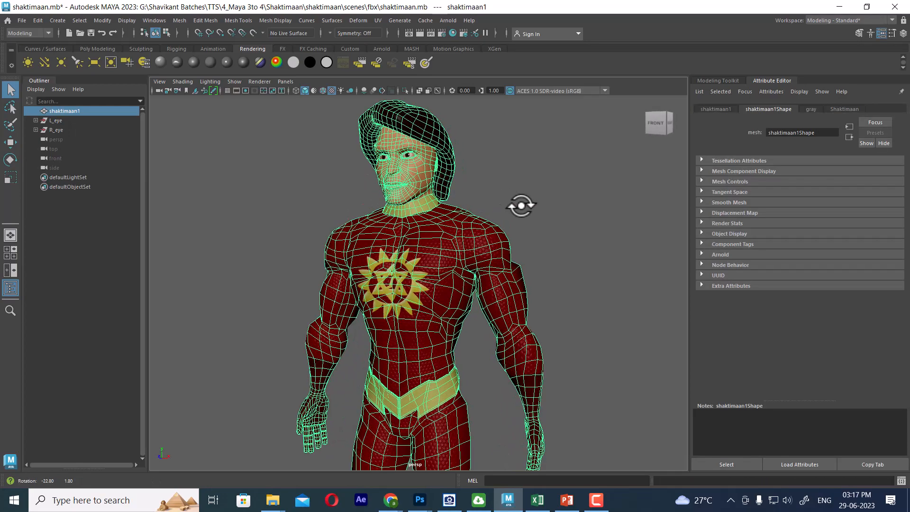
shift+right_click(445, 138)
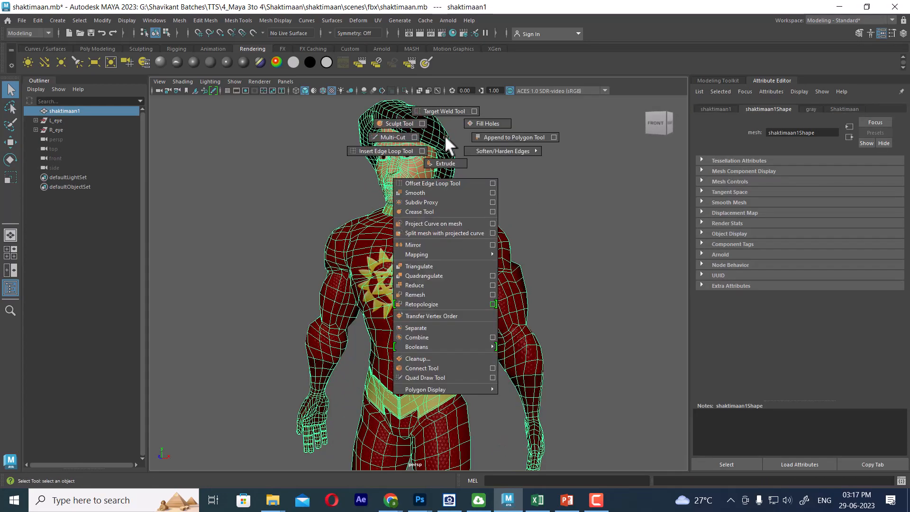
click(423, 327)
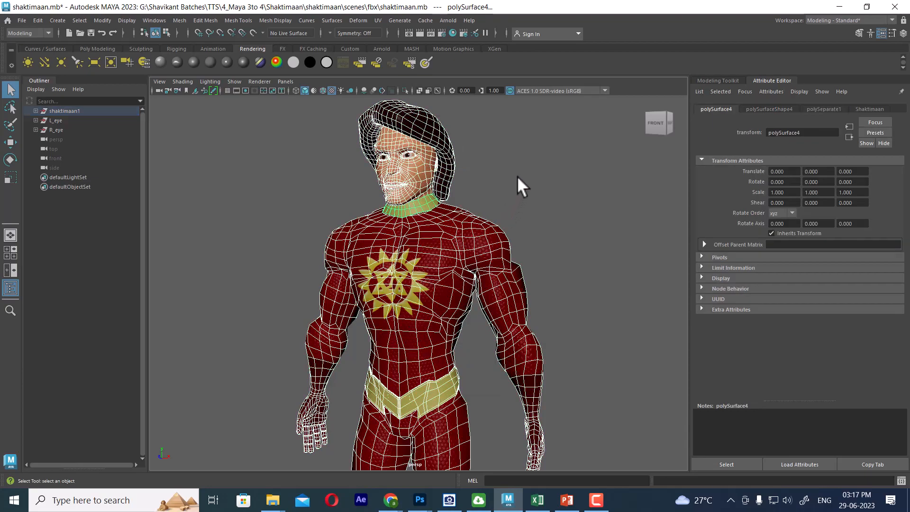
Select the mesh containing the face and red suit, and hide all unselected objects
click(517, 175)
click(417, 173)
alt+drag(422, 199, 505, 202)
alt+middle_drag(425, 175, 448, 225)
scroll(468, 267, up, 3)
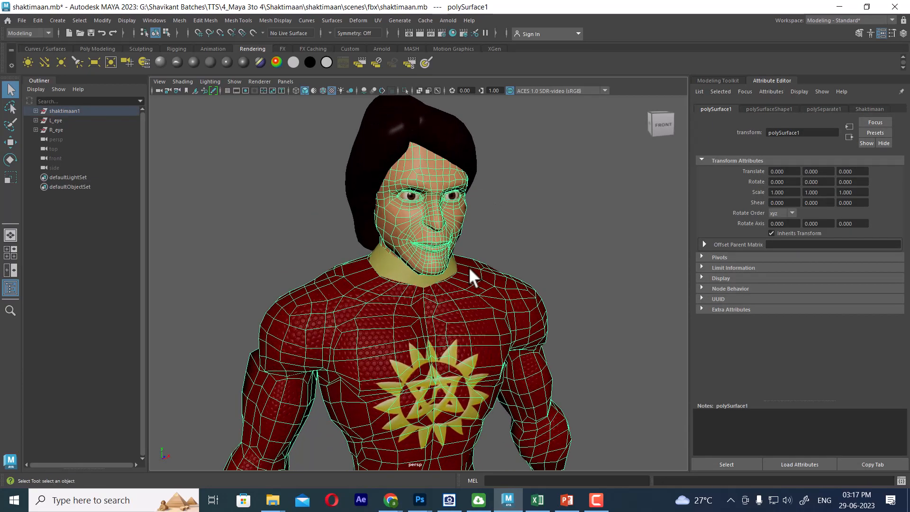
alt+drag(468, 267, 442, 254)
scroll(478, 242, down, 1)
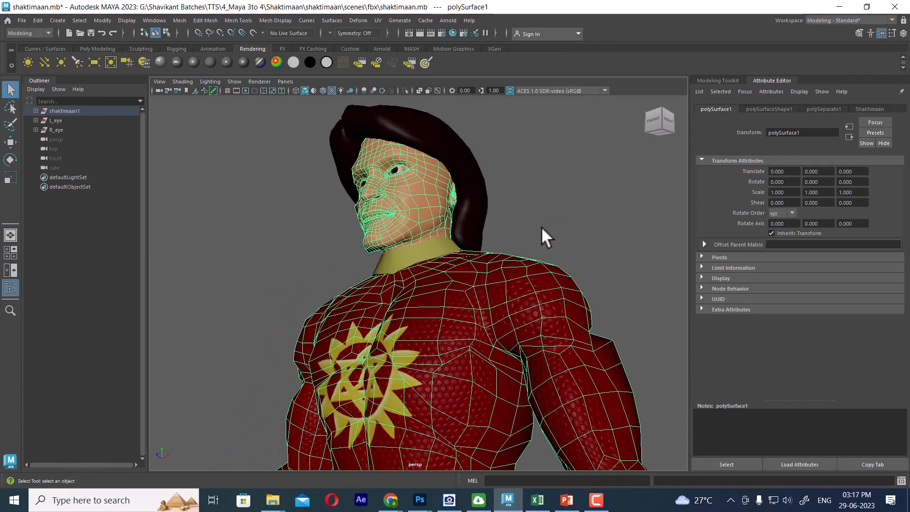
alt+drag(541, 227, 559, 269)
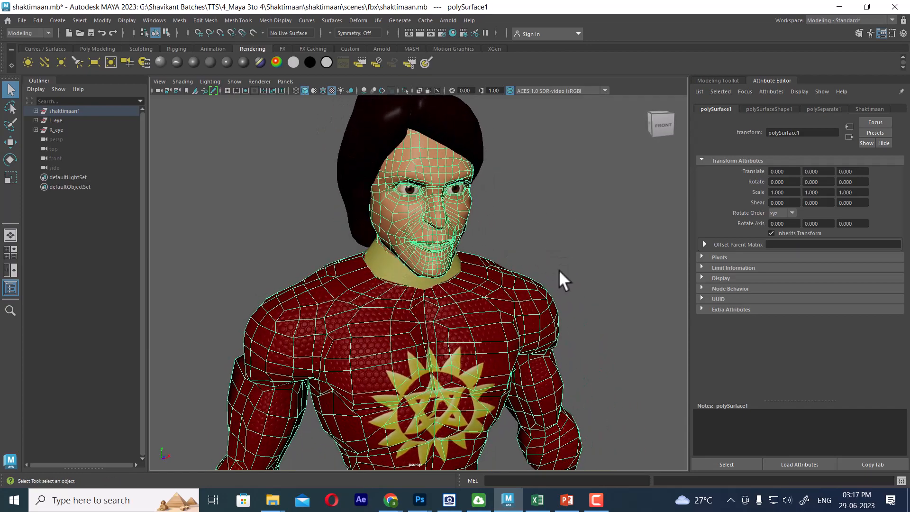
alt+right_drag(559, 269, 416, 274)
alt+middle_drag(416, 274, 417, 213)
alt+right_drag(417, 212, 447, 308)
alt+middle_drag(462, 256, 461, 289)
key(alt+h)
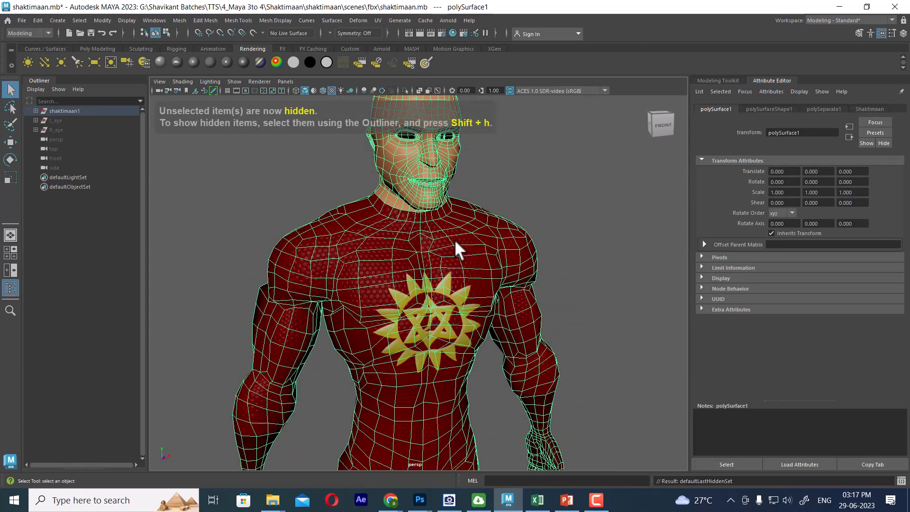
Examine the neck seam between the head and suit, and show the hidden parts again
alt+drag(456, 243, 459, 216)
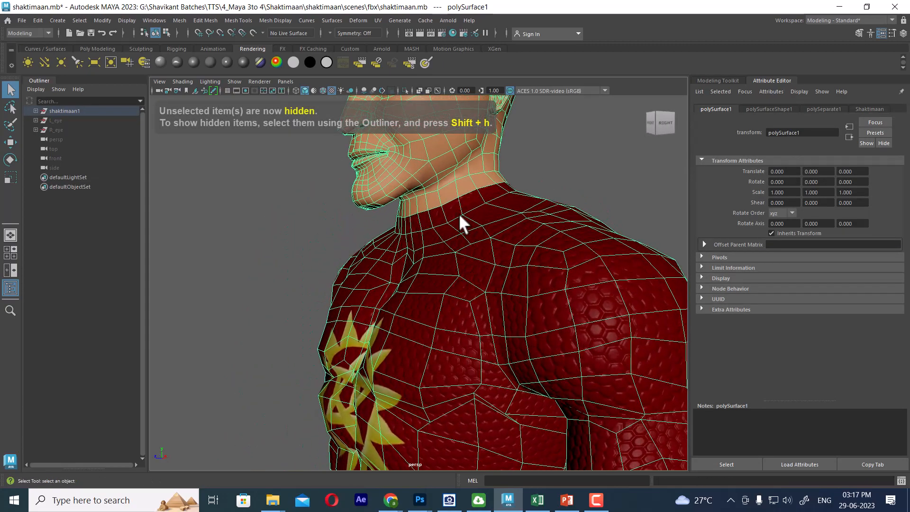
alt+middle_drag(459, 214, 461, 270)
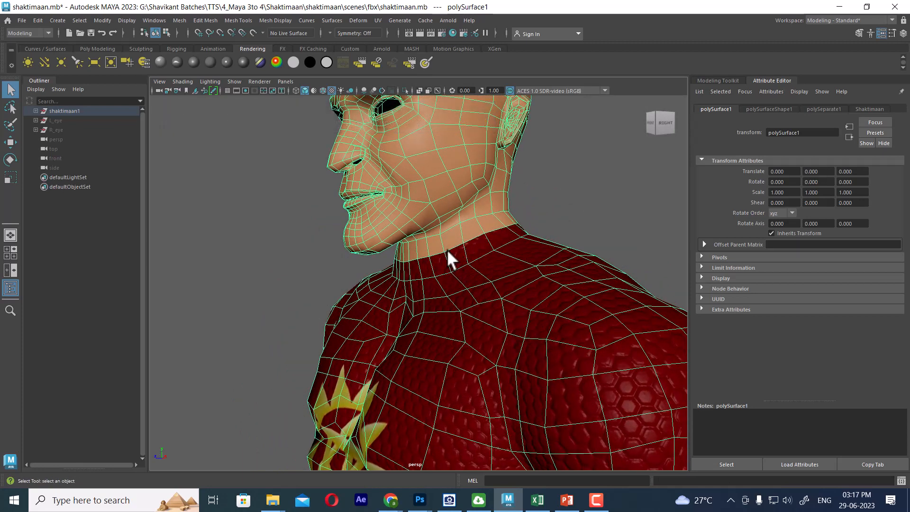
alt+drag(484, 228, 438, 246)
alt+right_drag(477, 240, 369, 199)
alt+drag(370, 199, 425, 250)
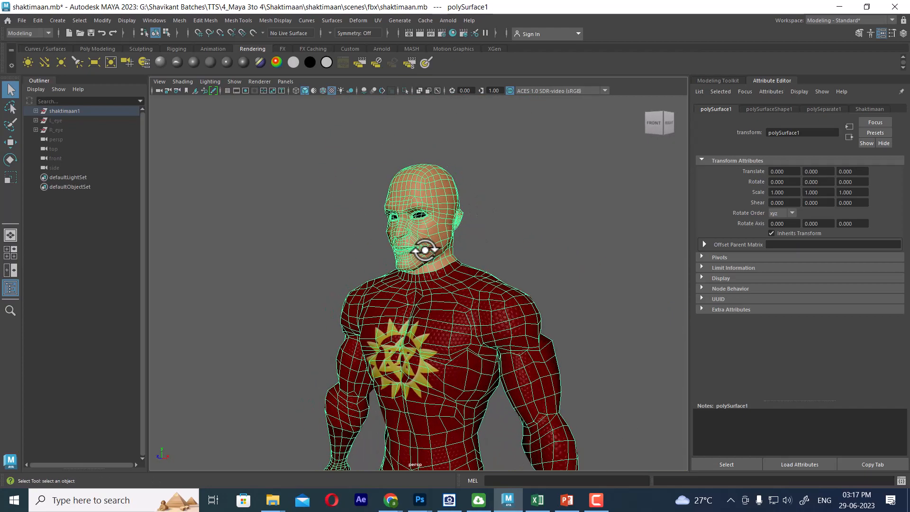
click(522, 208)
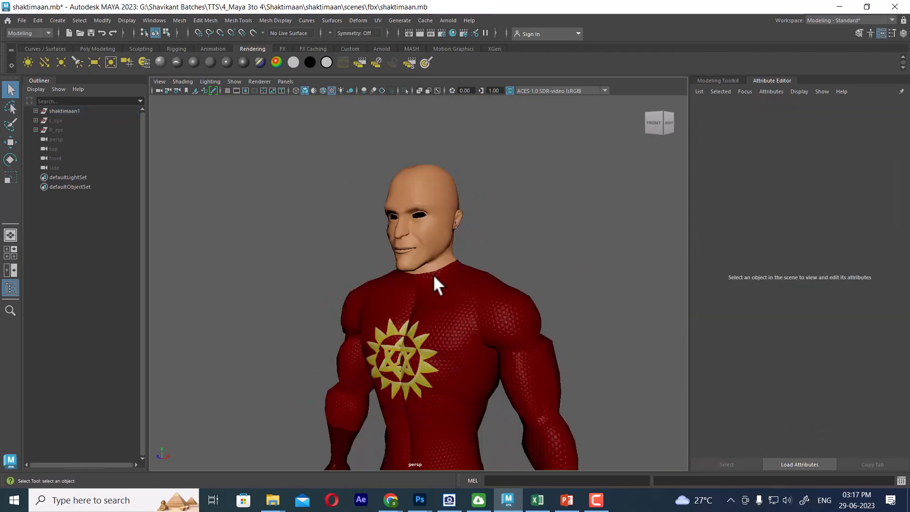
click(472, 269)
key(ctrl+shift+h)
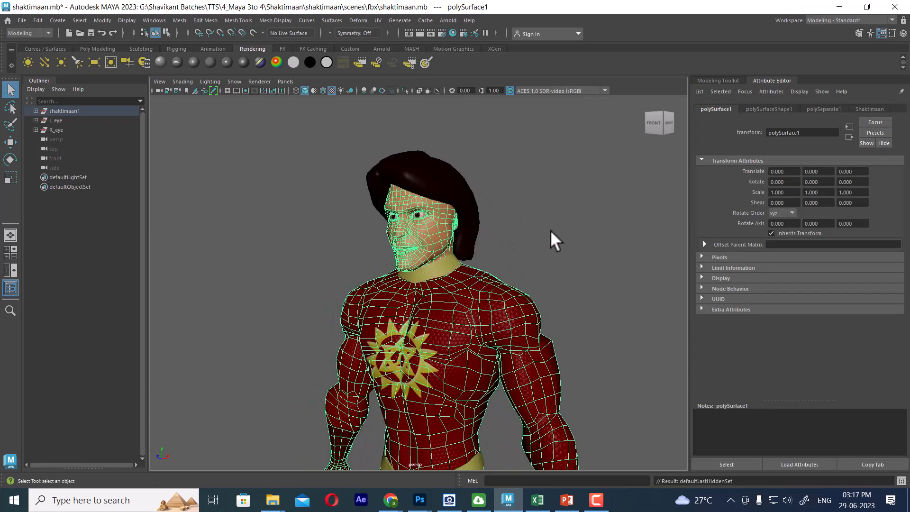
Isolate the face-and-suit mesh by hiding the hair, collar, belt and eyes
alt+drag(550, 230, 459, 234)
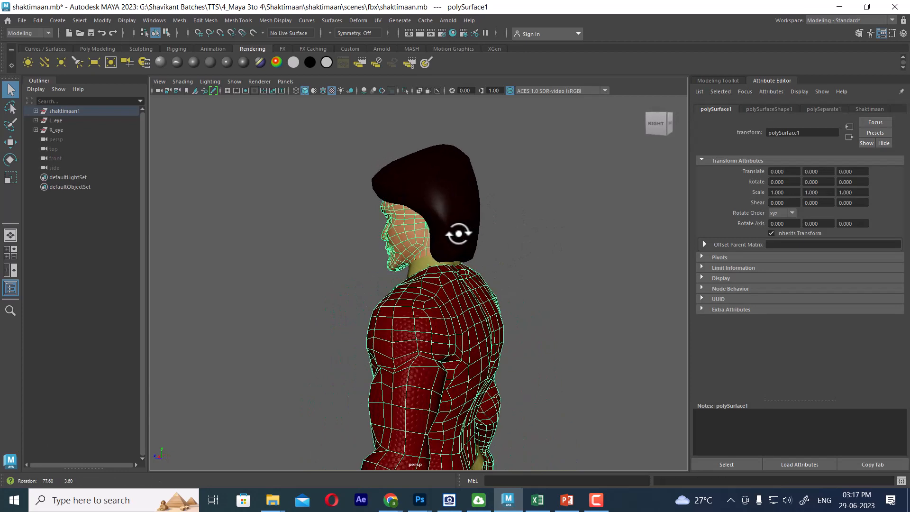
click(551, 223)
click(444, 298)
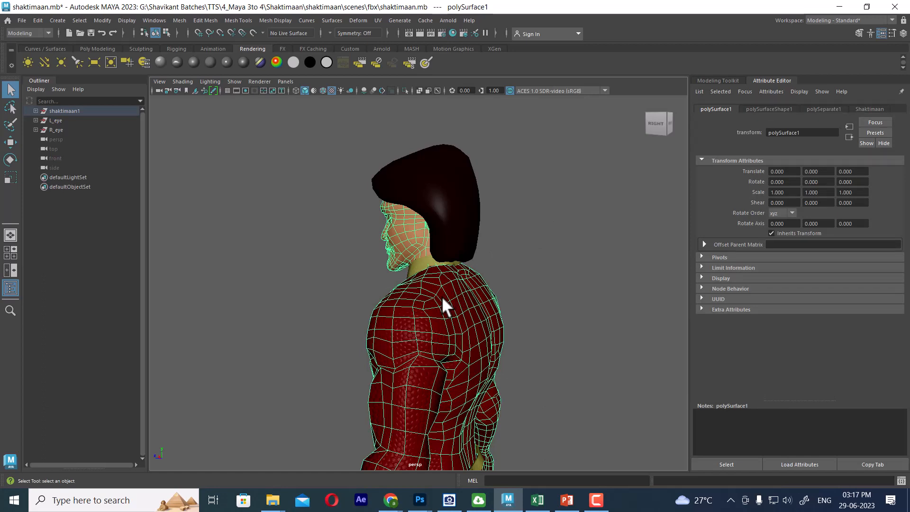
alt+drag(460, 288, 524, 309)
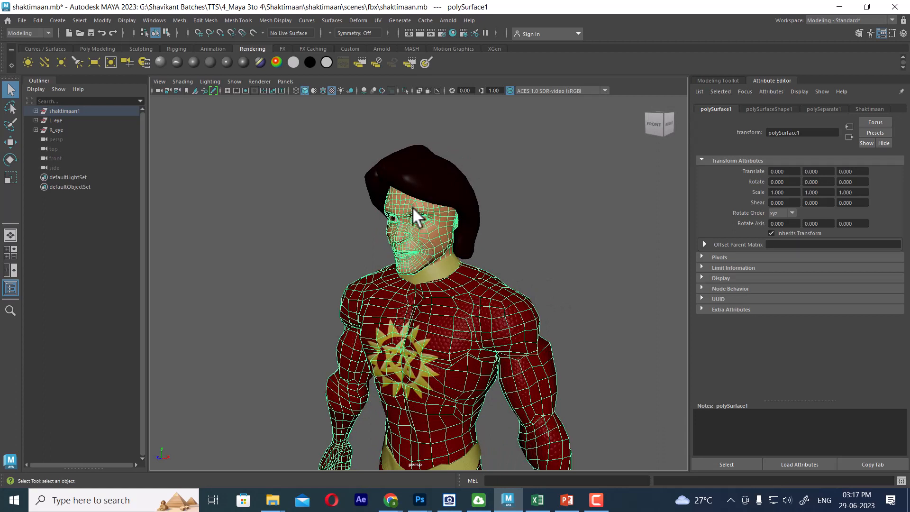
key(alt+h)
Lasso-select all head and neck faces above the suit's neckline from the side view
alt+drag(476, 258, 405, 267)
alt+right_drag(406, 267, 473, 315)
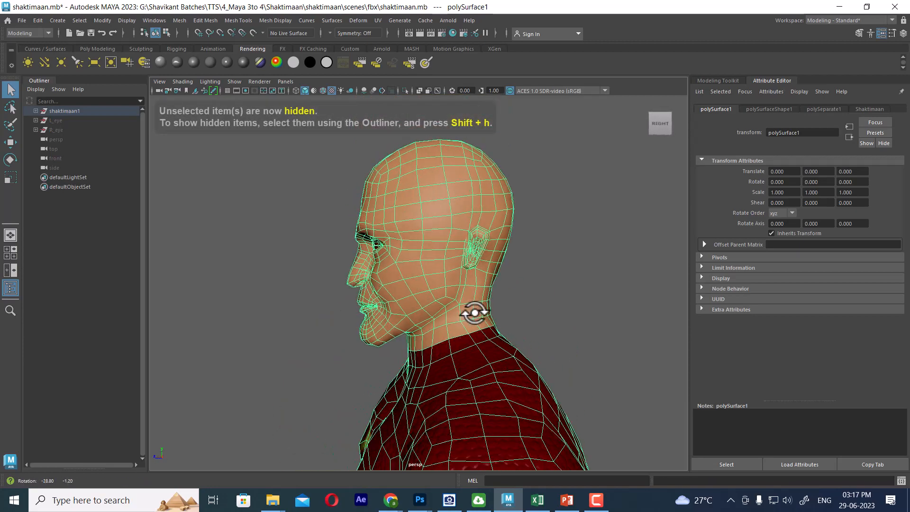
alt+drag(474, 314, 325, 219)
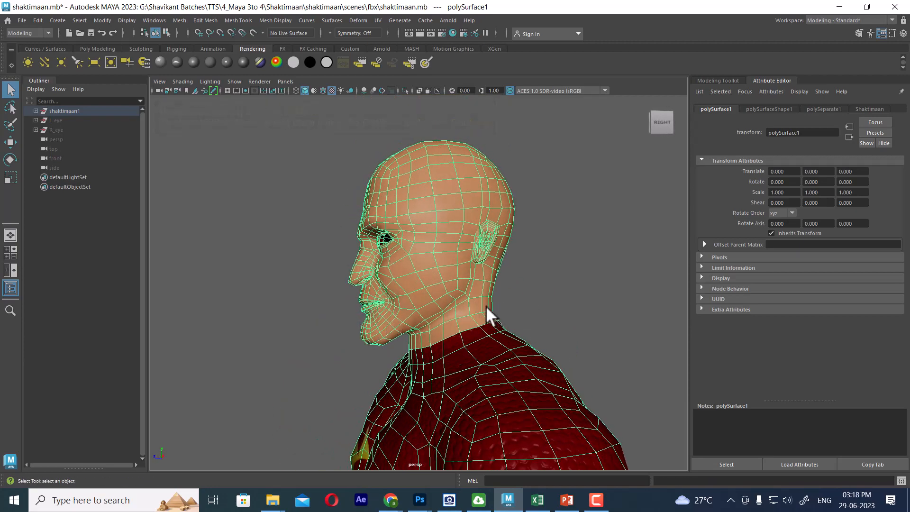
key(space)
drag(486, 306, 510, 305)
alt+middle_drag(557, 203, 482, 355)
scroll(482, 354, up, 2)
right_drag(554, 173, 558, 199)
click(482, 407)
click(11, 125)
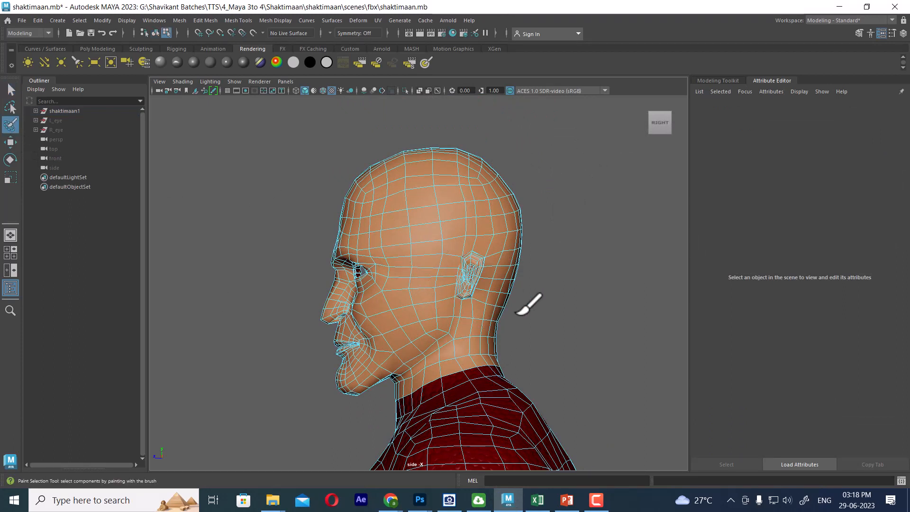
click(10, 107)
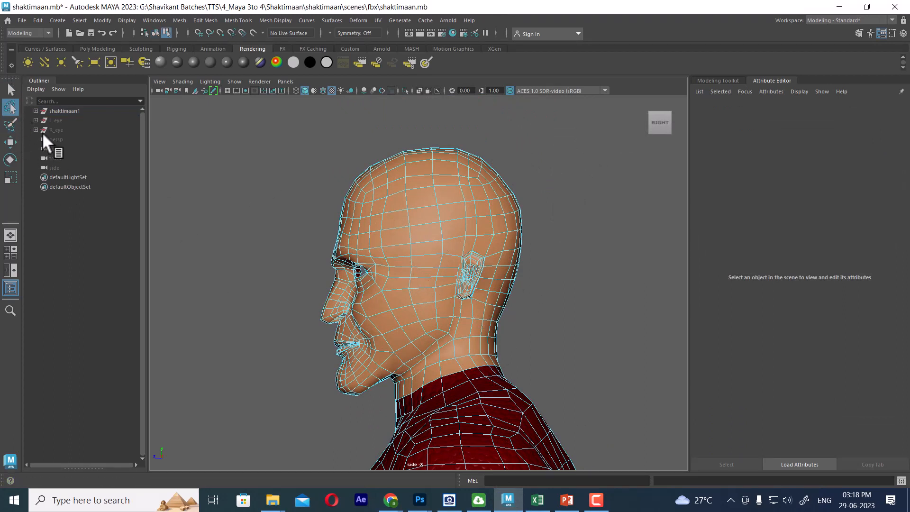
mouse_move(375, 401)
mouse_down()
mouse_move(531, 351)
mouse_move(525, 94)
mouse_move(236, 188)
mouse_move(181, 321)
mouse_move(182, 429)
mouse_up()
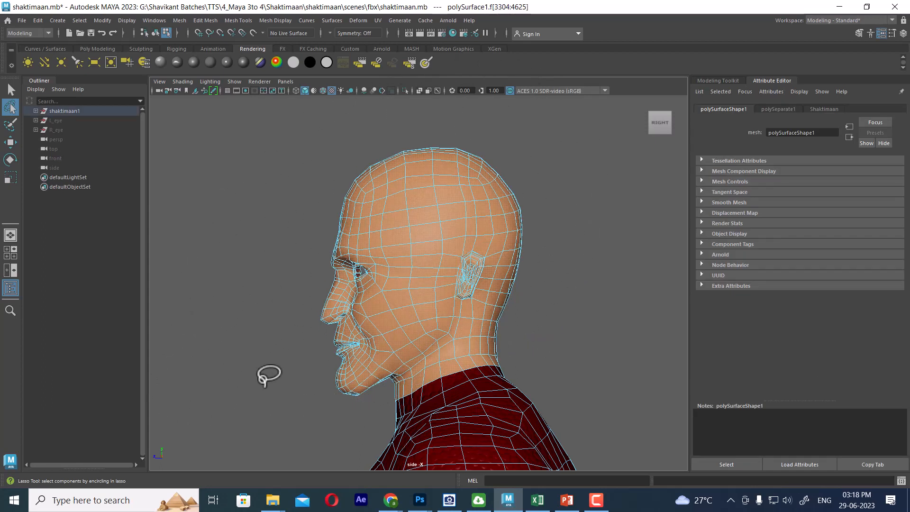
Extract the selected head faces as a separate mesh and return to object mode in the perspective view
key(w)
shift+right_drag(545, 189, 541, 350)
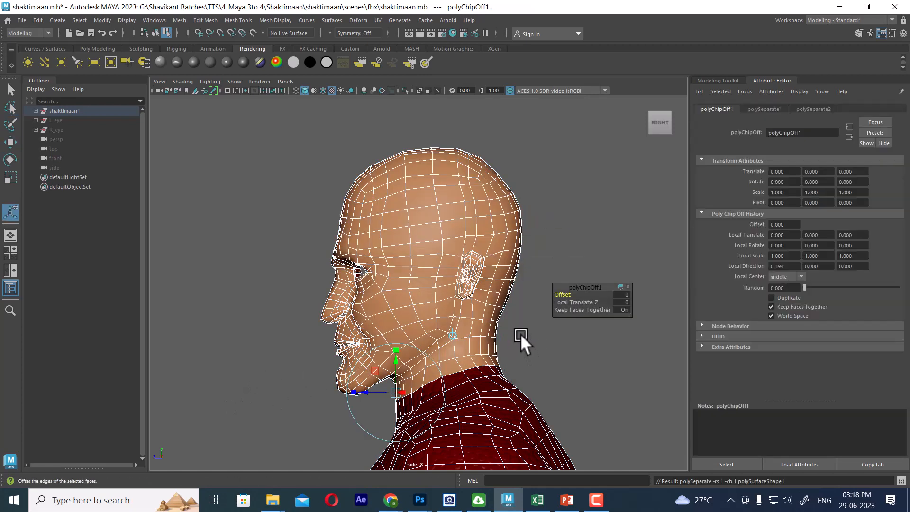
right_drag(457, 216, 544, 160)
key(q)
click(519, 323)
key(space)
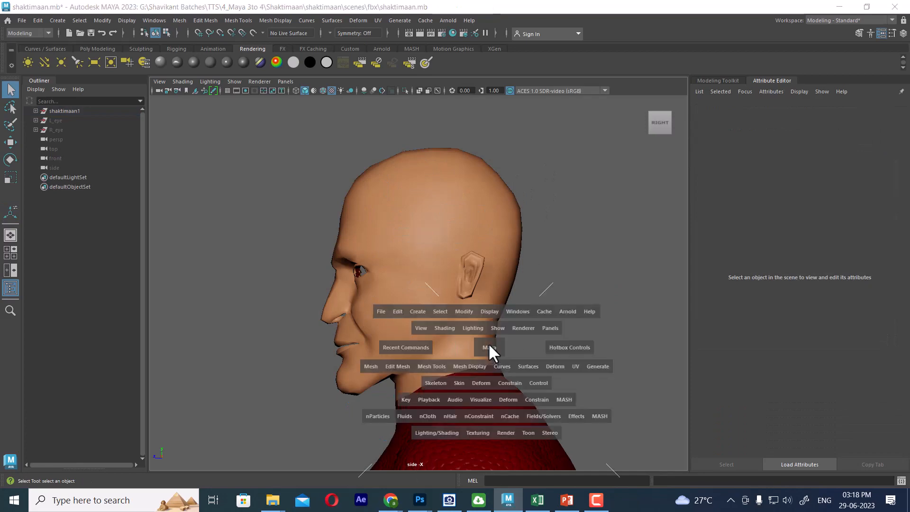
drag(488, 343, 488, 304)
Select the extracted head and center its pivot
alt+drag(493, 306, 576, 306)
click(456, 280)
alt+drag(456, 281, 548, 305)
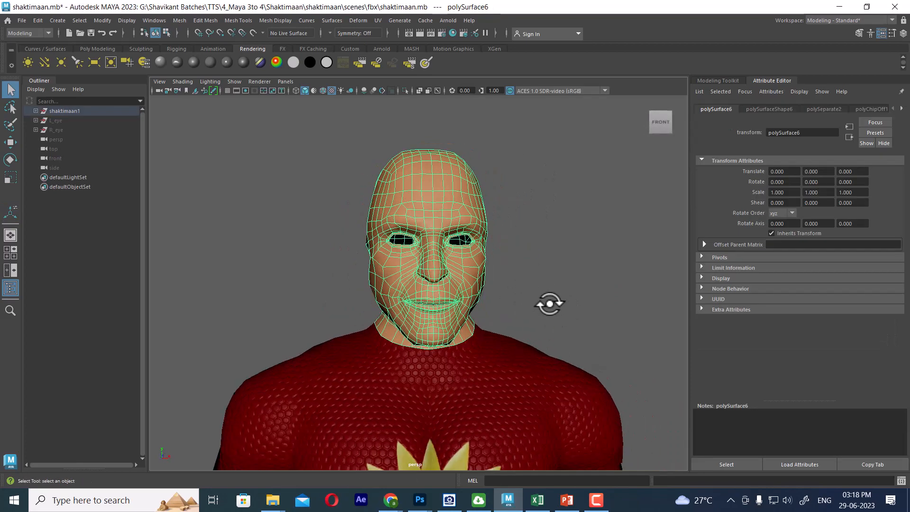
key(w)
scroll(513, 337, down, 3)
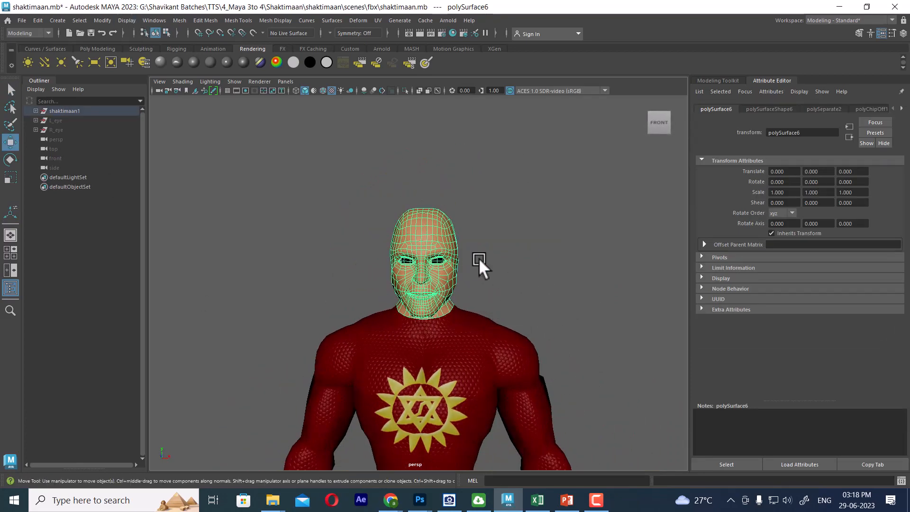
scroll(476, 248, down, 2)
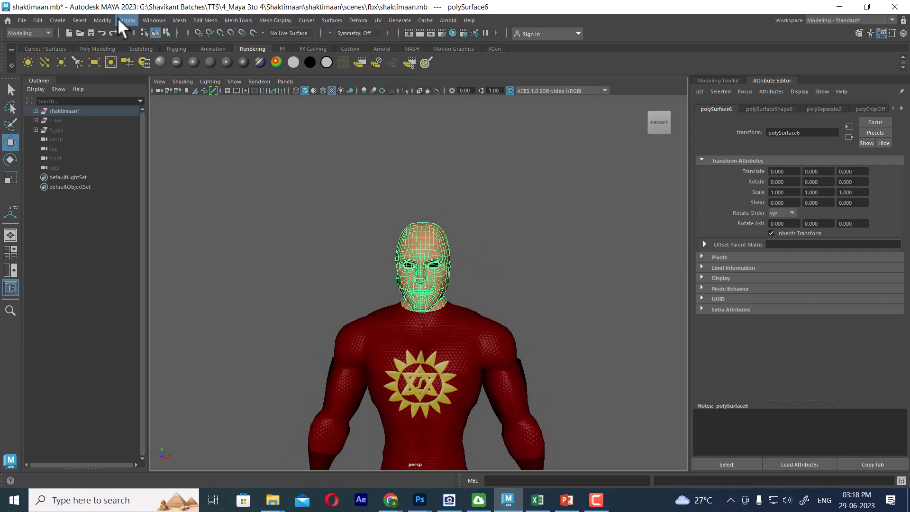
click(102, 20)
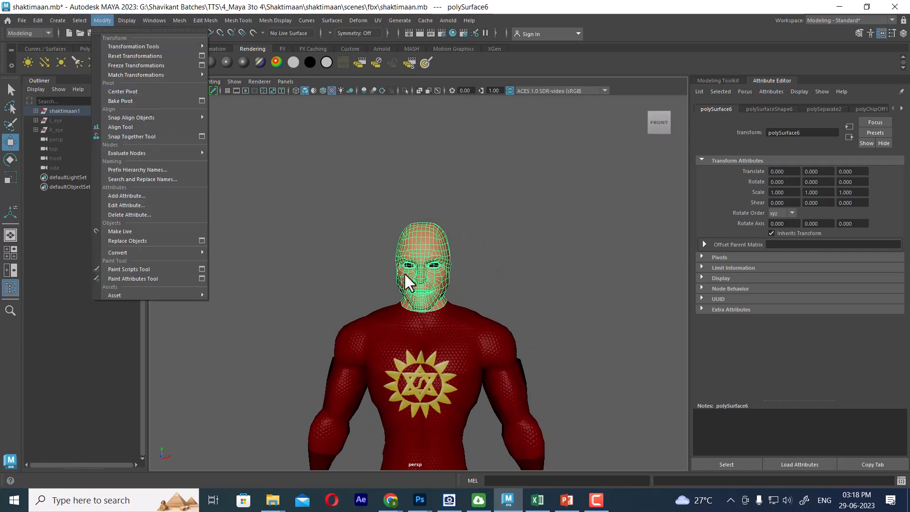
click(125, 91)
Duplicate the extracted head in place, undoing the sideways test moves made with the original and the copy
drag(468, 266, 662, 252)
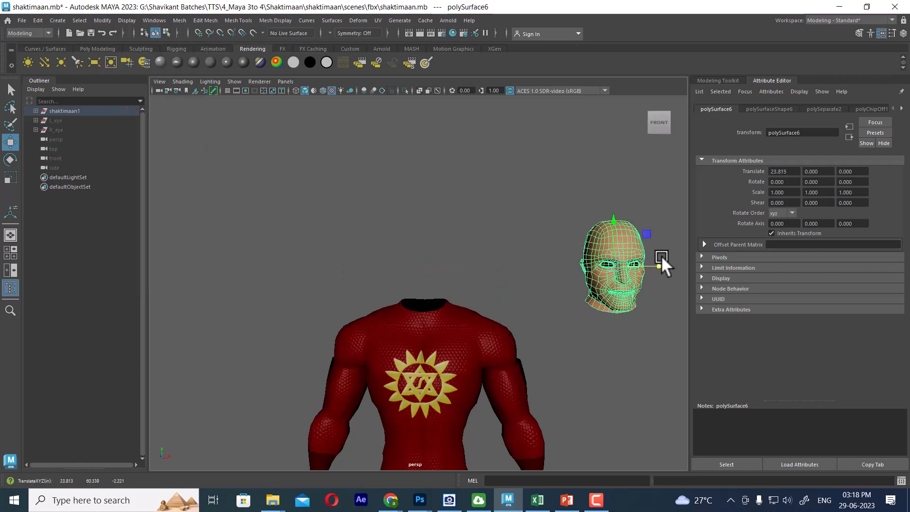
key(ctrl+z)
key(ctrl+d)
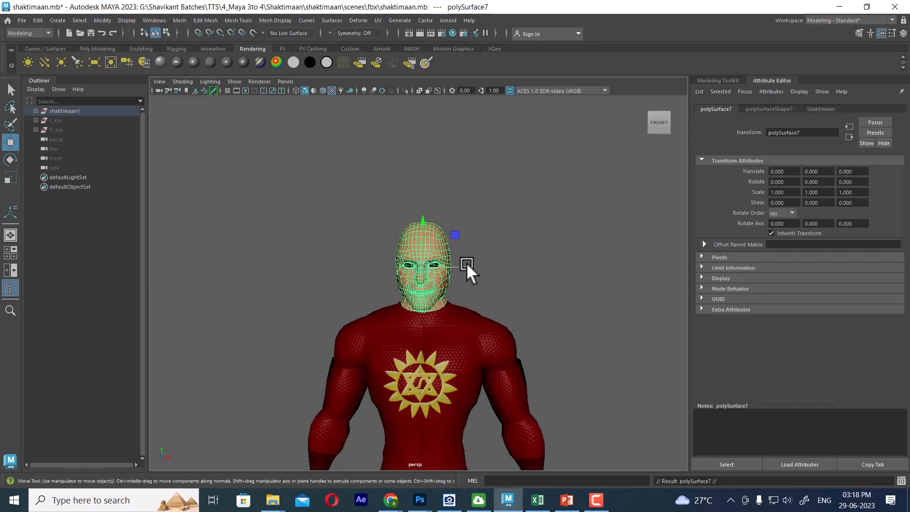
drag(466, 263, 661, 251)
key(ctrl+z)
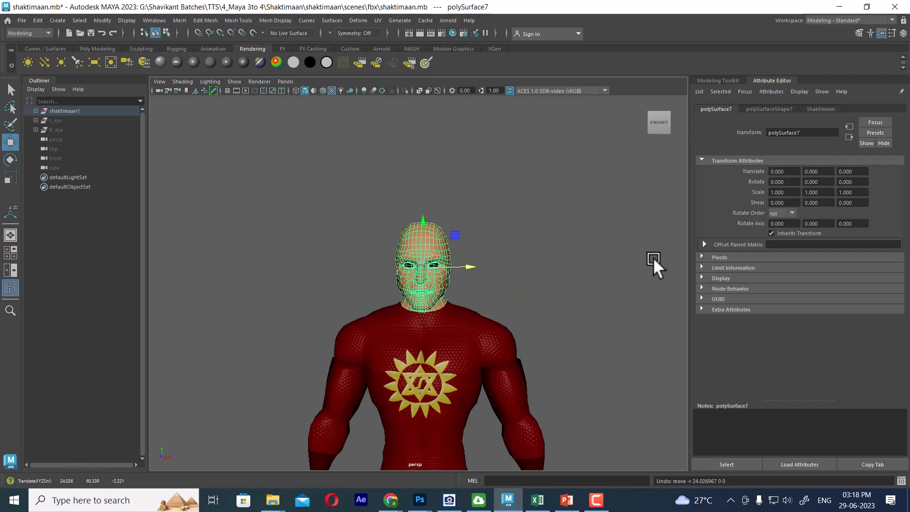
Reselect the head at the neck, try moving it sideways along X, and undo the move
click(495, 269)
click(444, 272)
drag(477, 268, 510, 263)
key(ctrl+z)
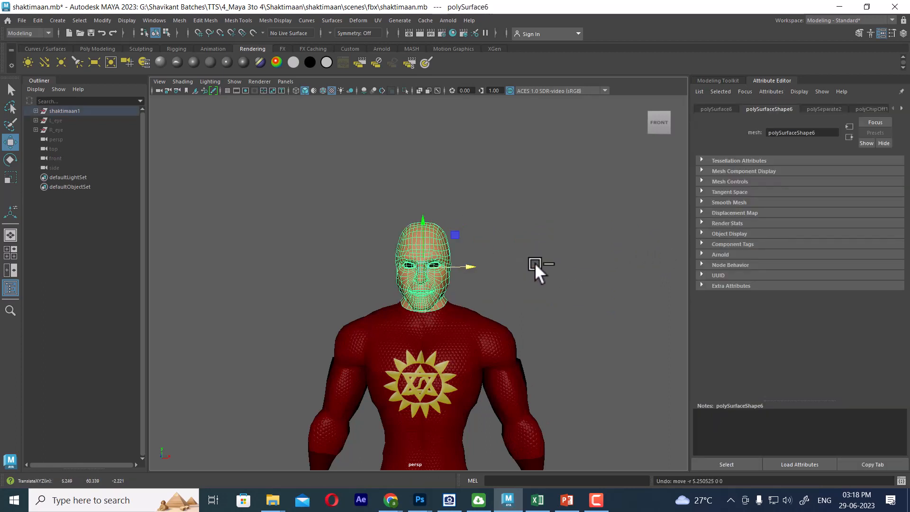
Show the hidden hair, eyes, collar and belt again, and reselect the head mesh
key(ctrl+shift+h)
alt+drag(545, 296, 562, 209)
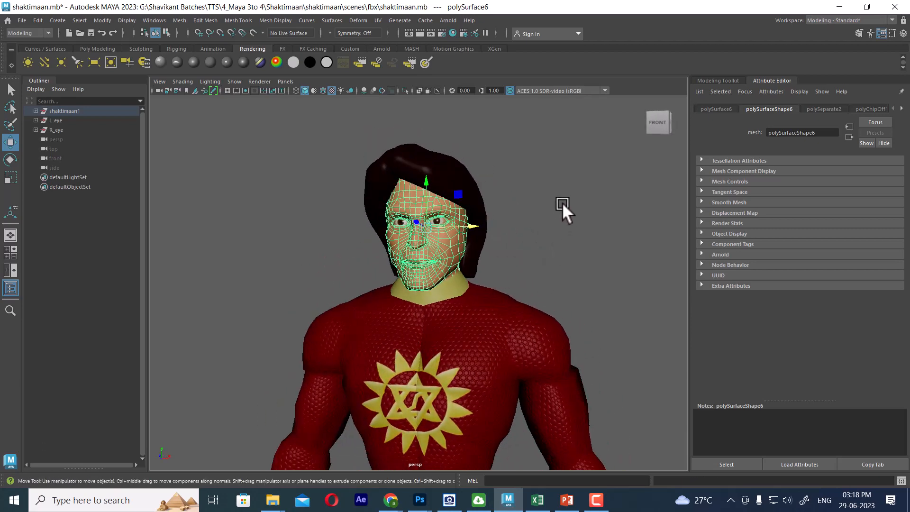
click(563, 209)
click(445, 173)
click(423, 203)
scroll(505, 317, down, 5)
scroll(474, 266, up, 2)
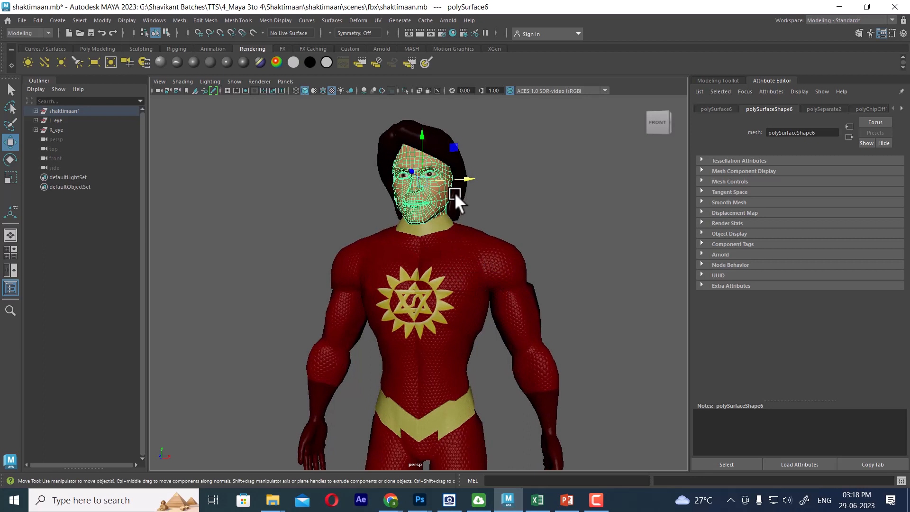
scroll(608, 180, down, 4)
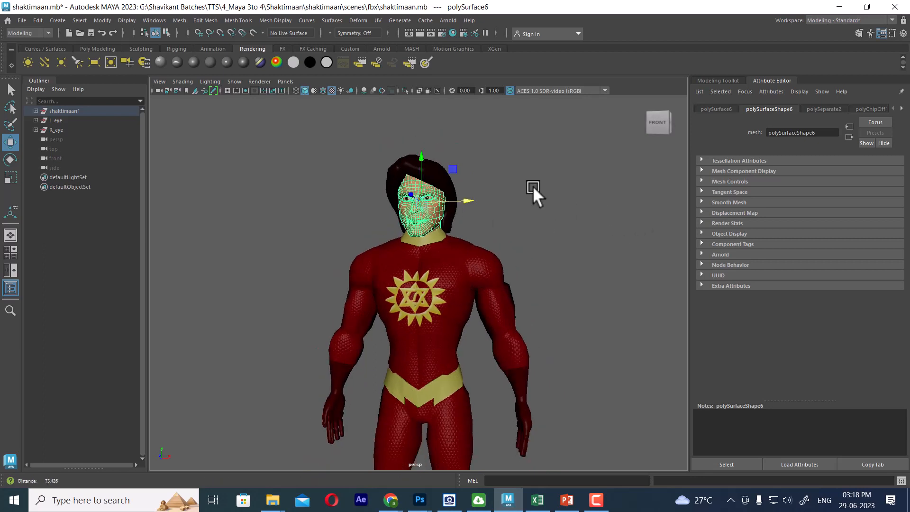
Select the hair mesh, reveal it inside the shaktimaan1 group and rename it hair
click(505, 153)
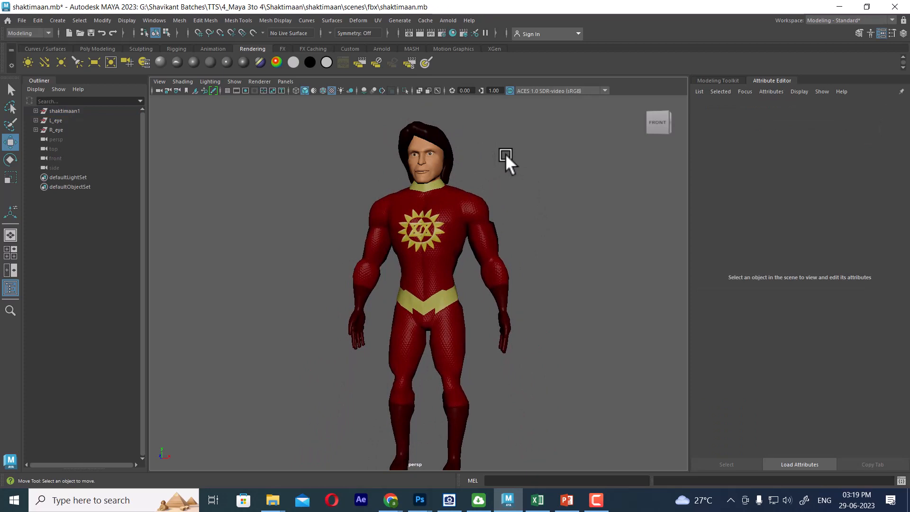
click(434, 138)
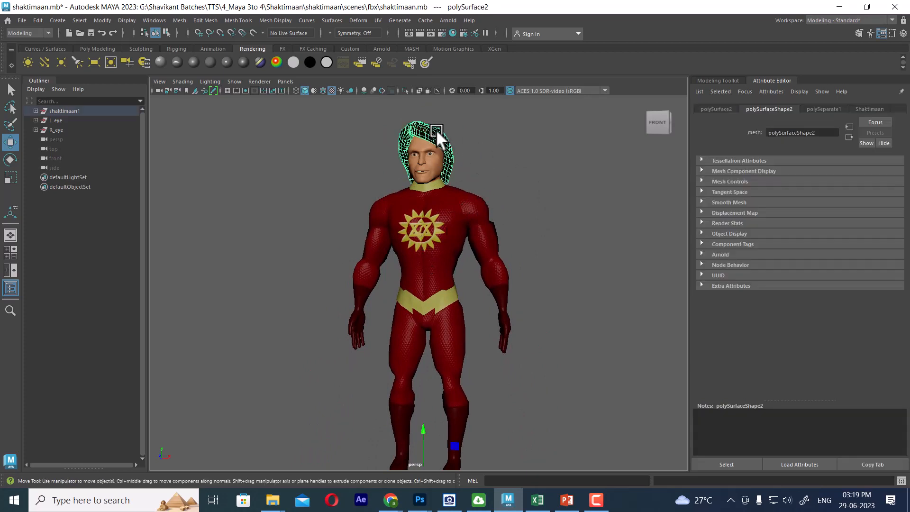
click(33, 110)
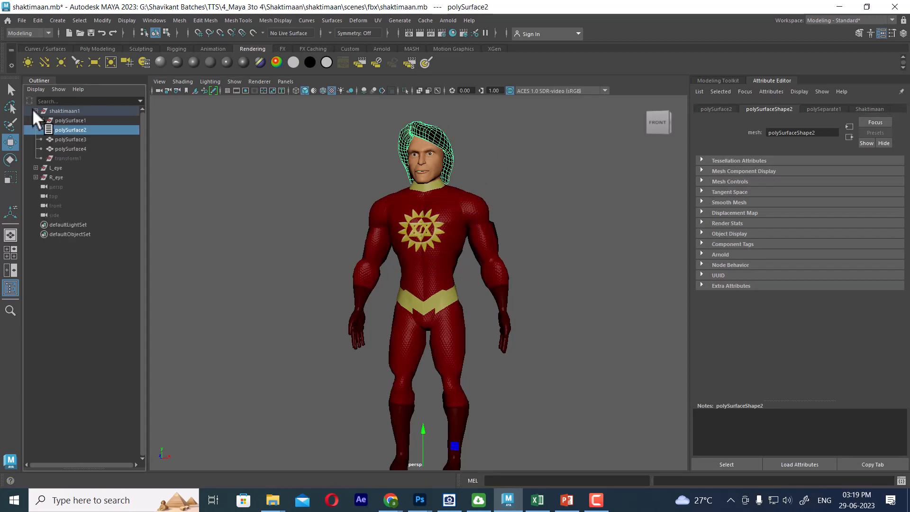
key(f)
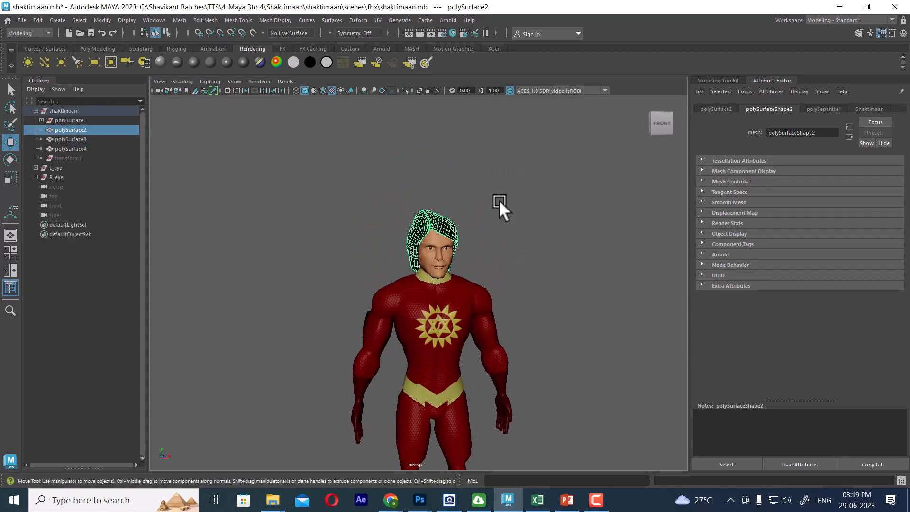
double_click(72, 130)
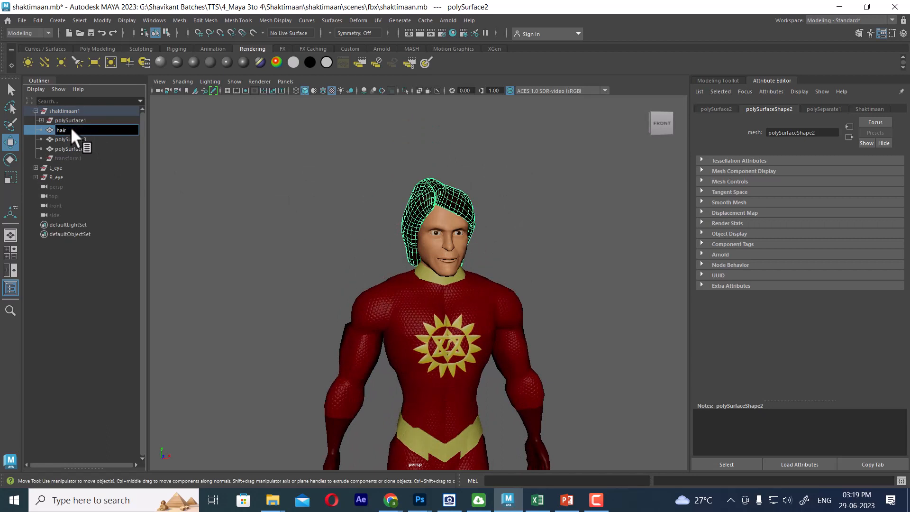
key(Return)
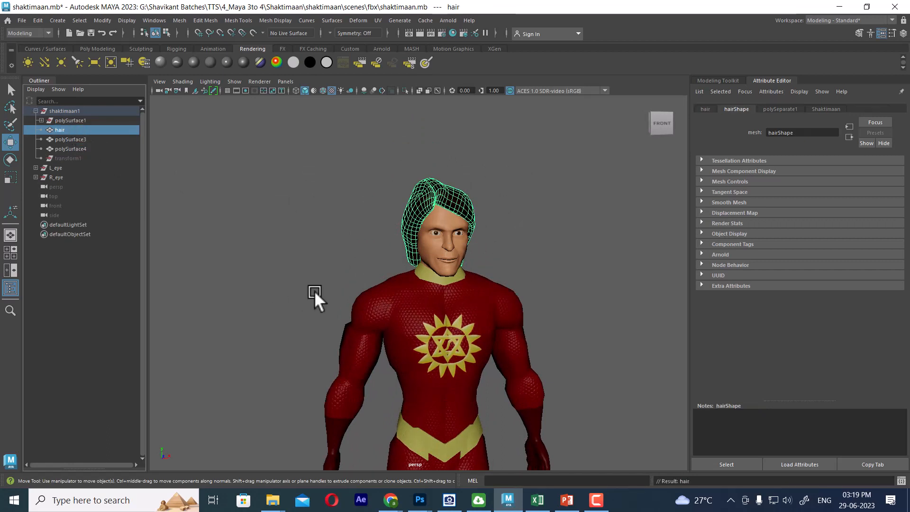
Select the head mesh on its own and delete its construction history
click(459, 215)
click(67, 120)
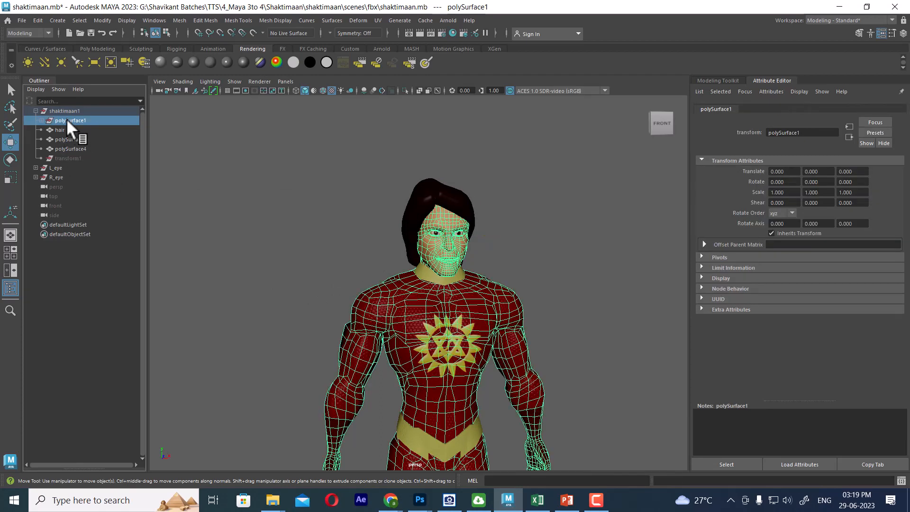
click(479, 251)
click(425, 249)
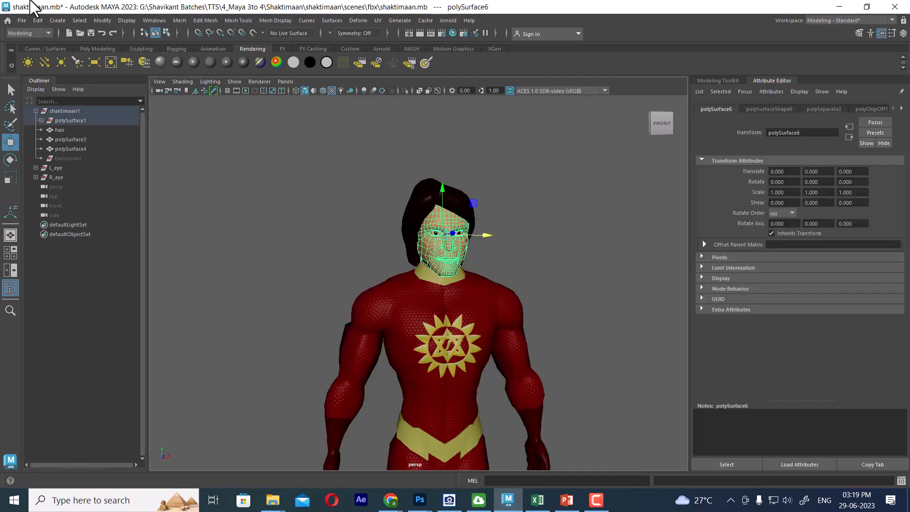
click(37, 20)
mouse_move(121, 133)
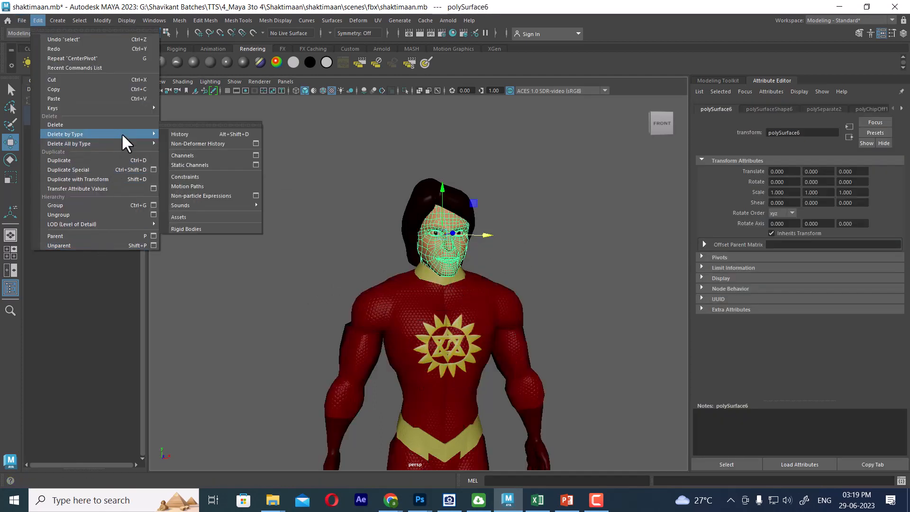
click(179, 134)
Select all of the character's meshes together and delete their construction history
drag(248, 157, 574, 407)
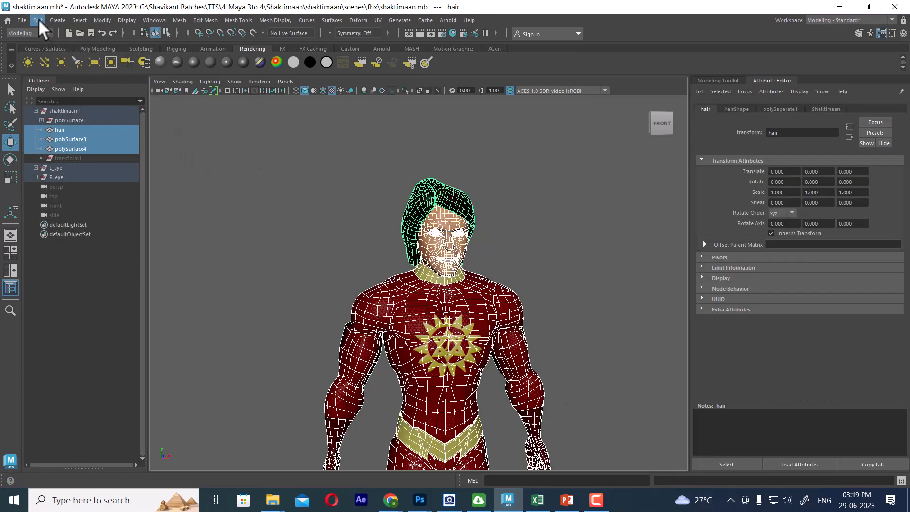
click(38, 20)
mouse_move(148, 134)
click(192, 135)
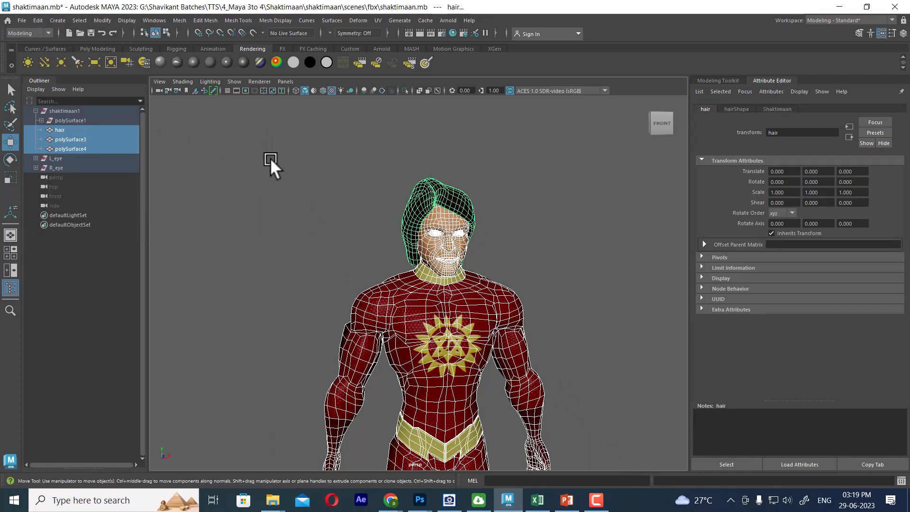
Expand the polySurface1 group and rename the suit mesh inside it body
click(271, 236)
click(73, 120)
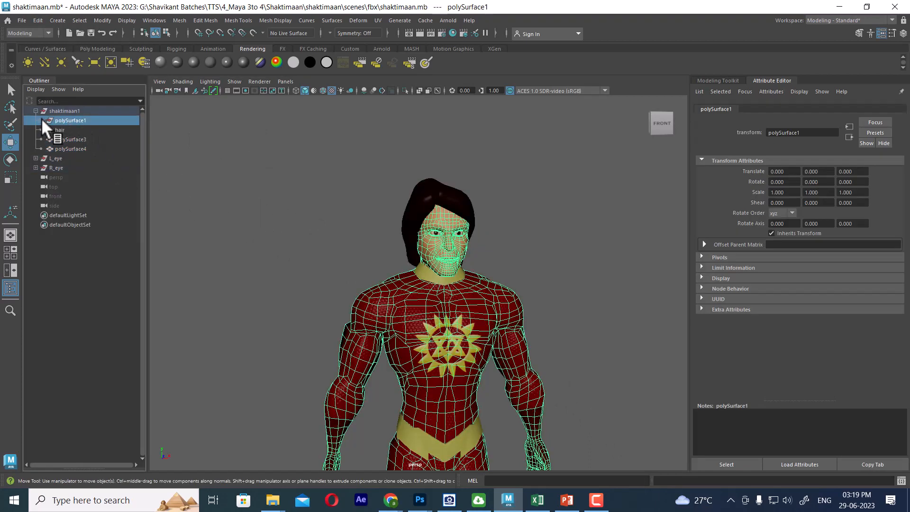
click(42, 119)
click(76, 130)
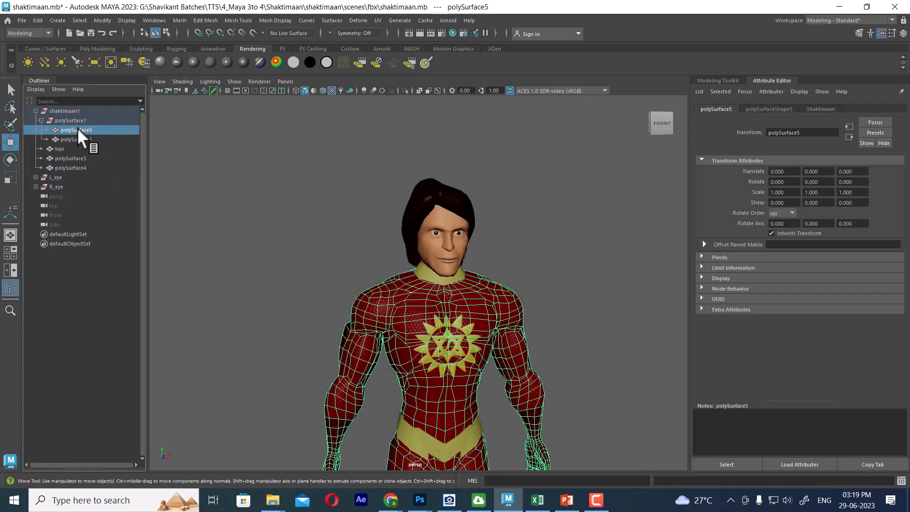
double_click(78, 127)
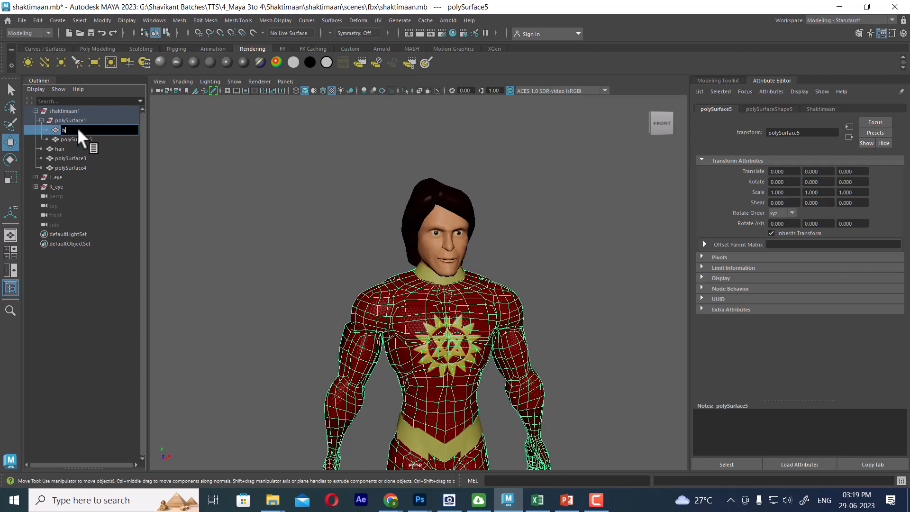
text(body)
key(Return)
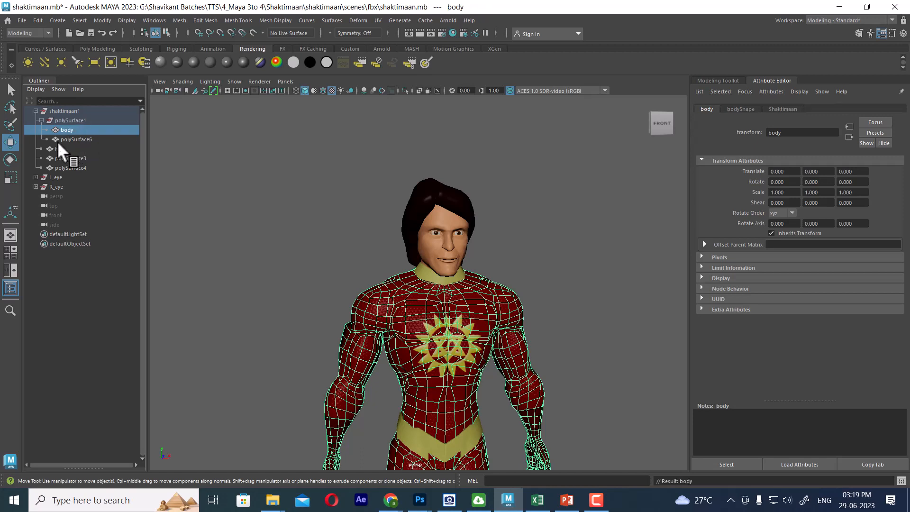
Rename the head mesh in the polySurface1 group face
double_click(75, 138)
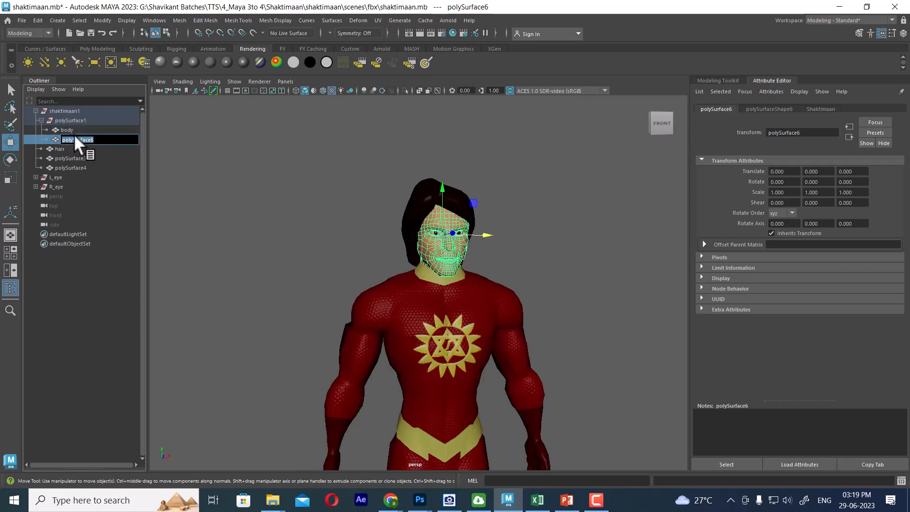
text(face)
key(Return)
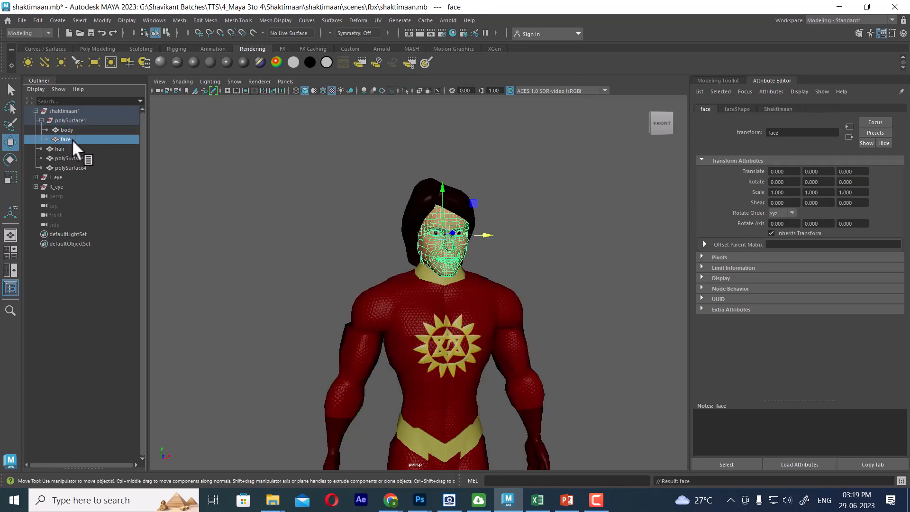
Select the waist belt mesh below hair in the hierarchy and rename it belt
click(56, 148)
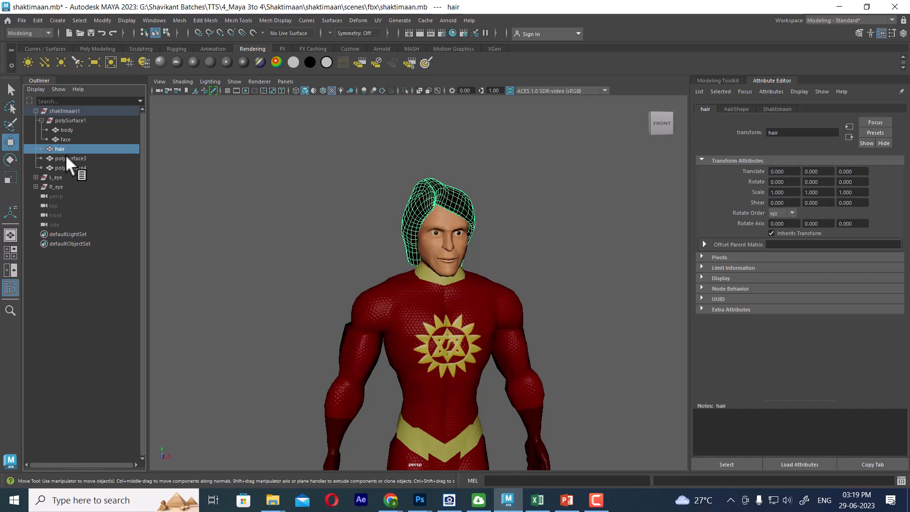
click(65, 157)
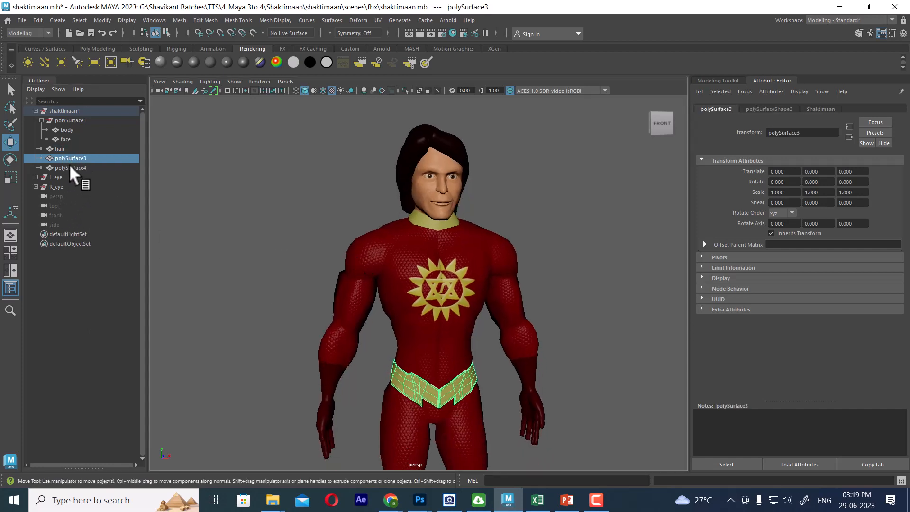
double_click(66, 159)
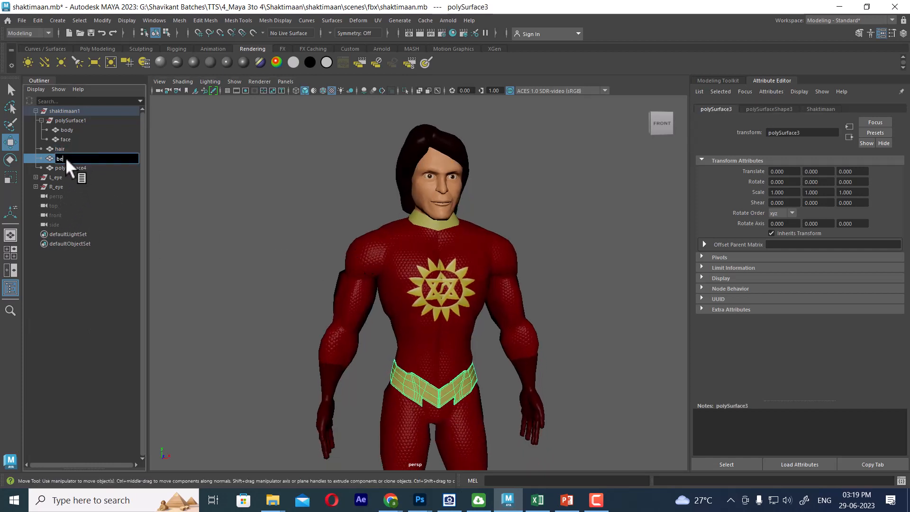
text(belt)
key(Return)
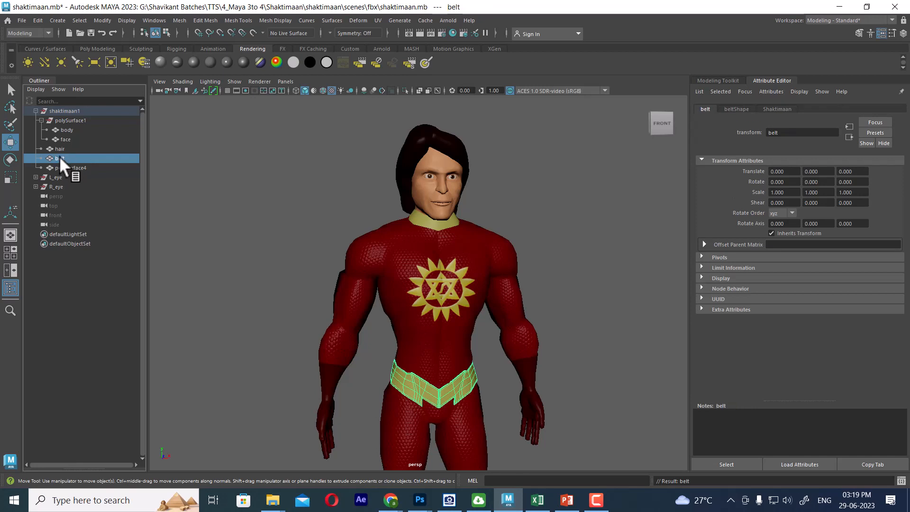
Select the collar mesh around the neck and rename it N_belt
click(67, 168)
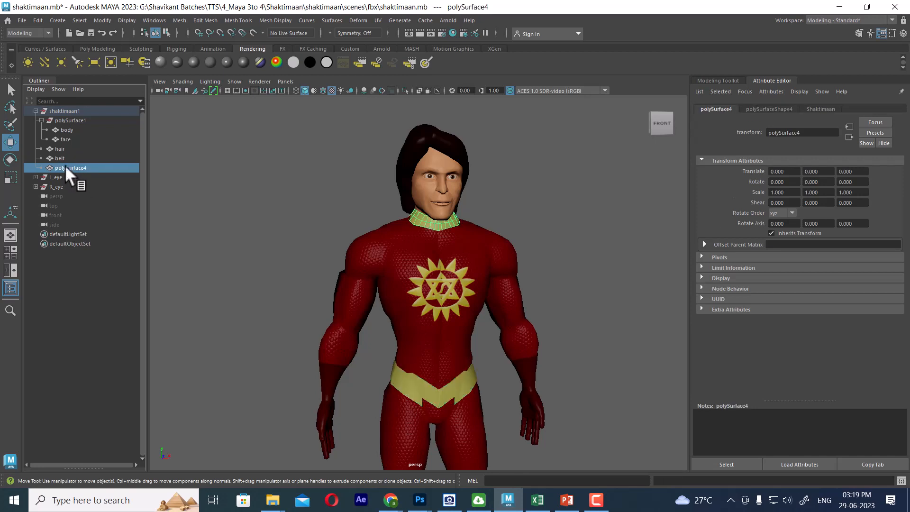
double_click(65, 167)
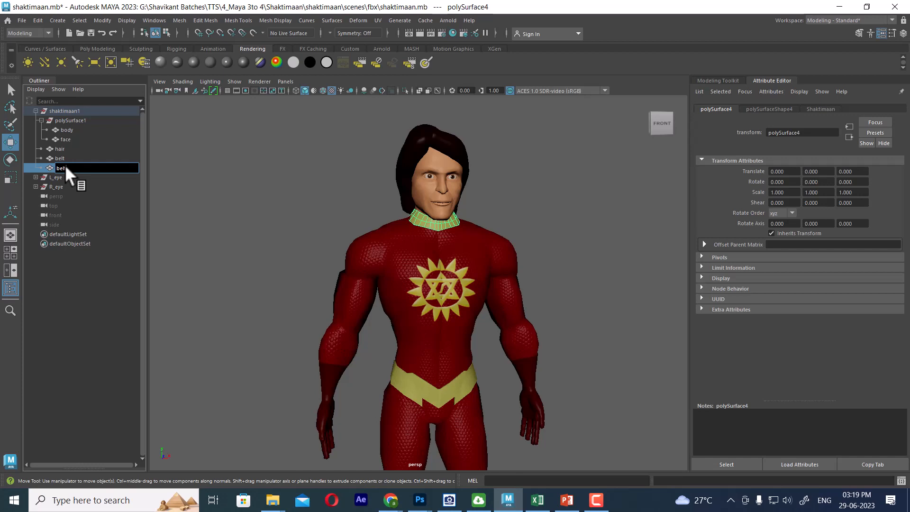
text(belt)
key(Return)
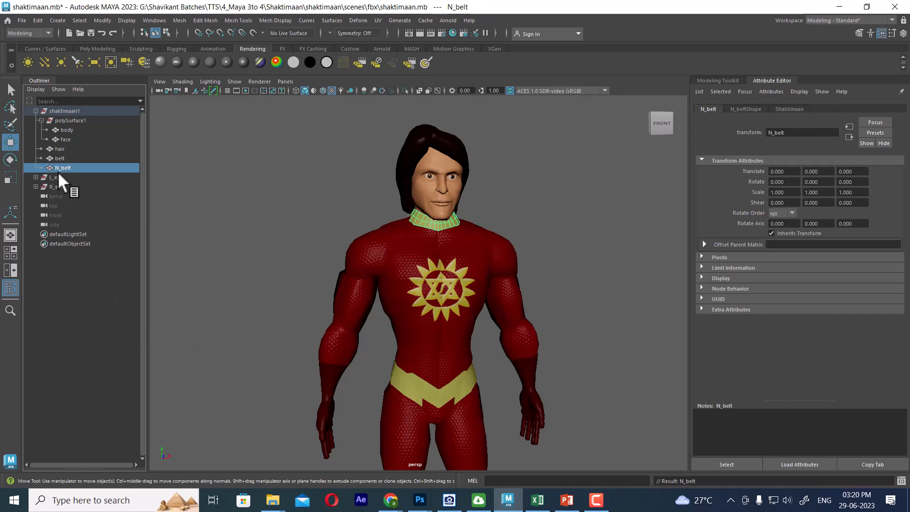
Check the hierarchy by selecting the hair, face, body and polySurface1 group in turn, ending with body and face together
click(58, 149)
click(62, 139)
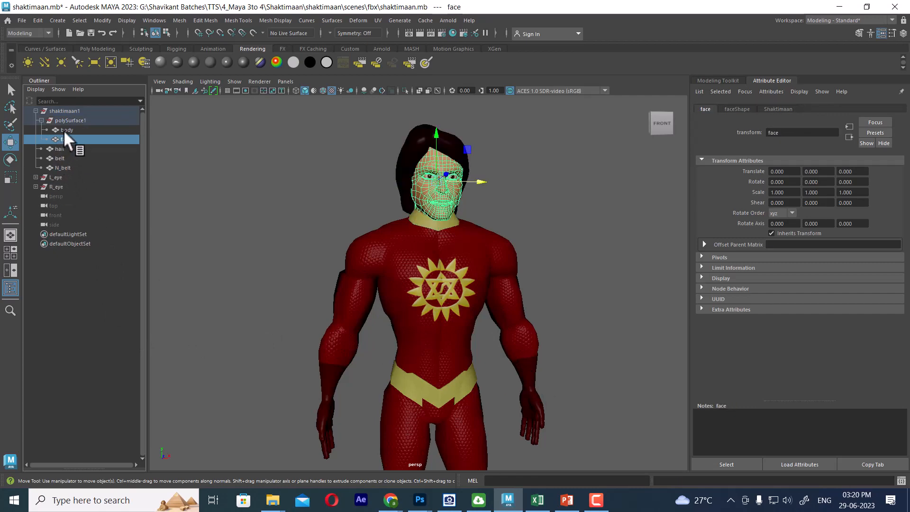
click(65, 130)
click(68, 119)
click(66, 128)
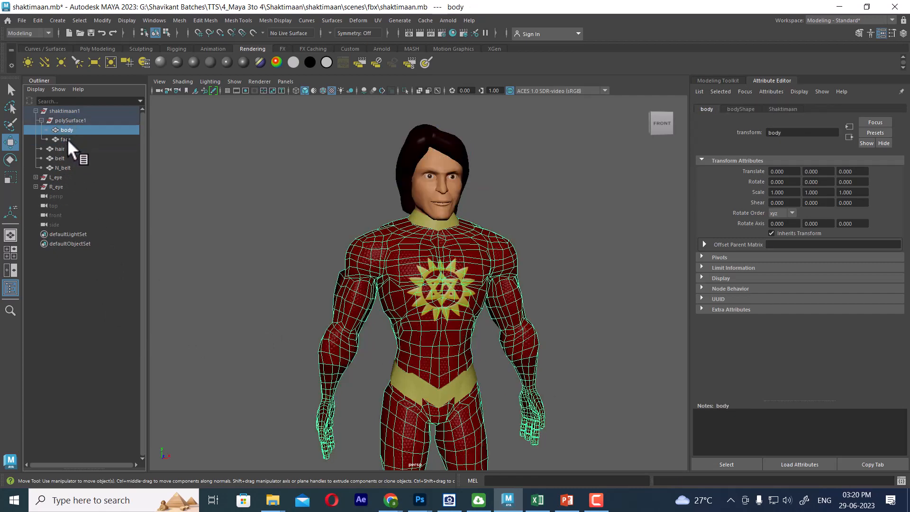
ctrl+click(67, 138)
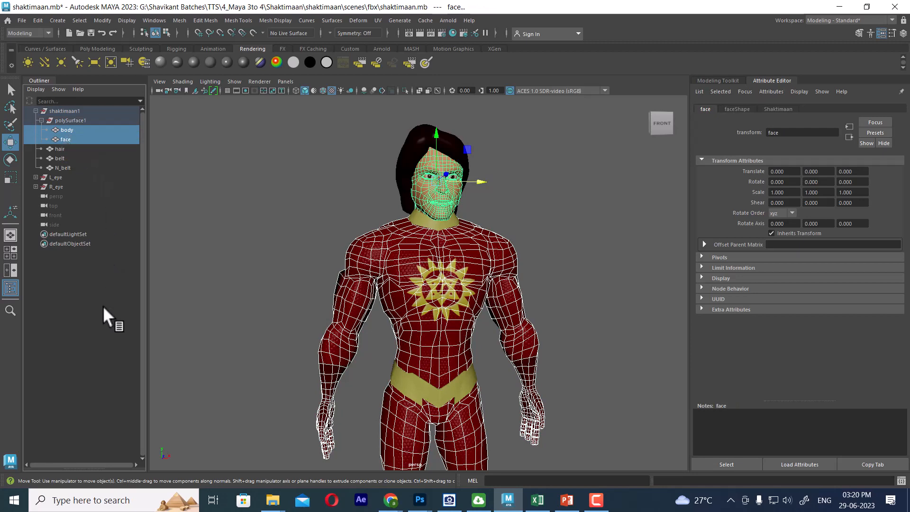
Move body and face out of the polySurface1 group directly into shaktimaan1, undoing the accidental parenting of face under hair
click(102, 305)
click(69, 136)
ctrl+click(68, 131)
drag(59, 131, 61, 117)
click(77, 150)
click(66, 129)
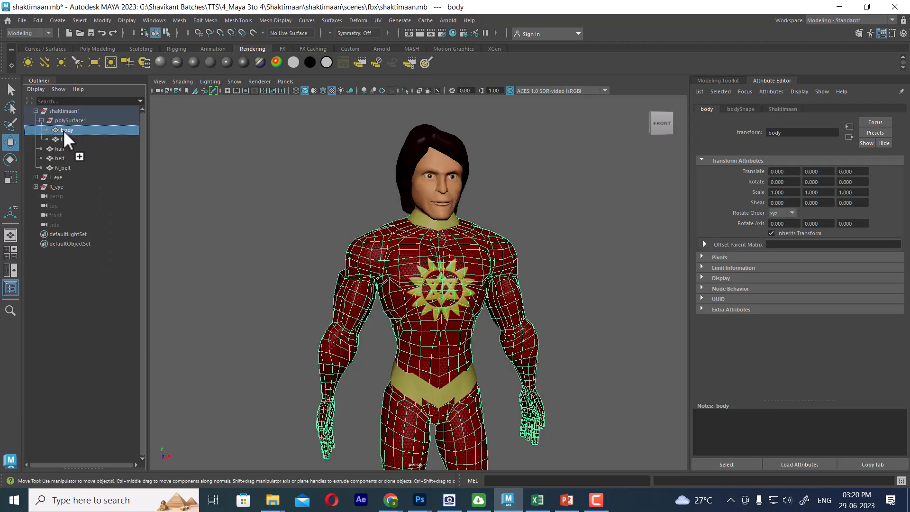
middle_drag(63, 130, 55, 164)
click(64, 130)
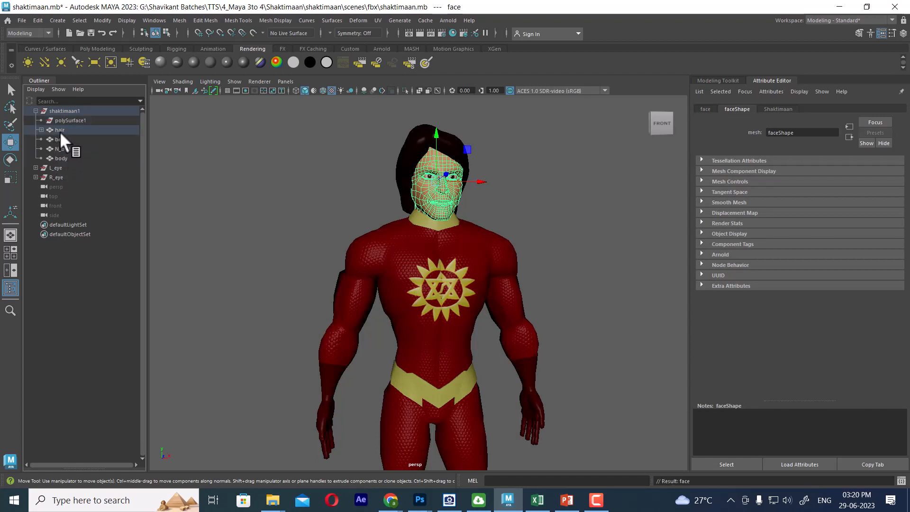
key(ctrl+z)
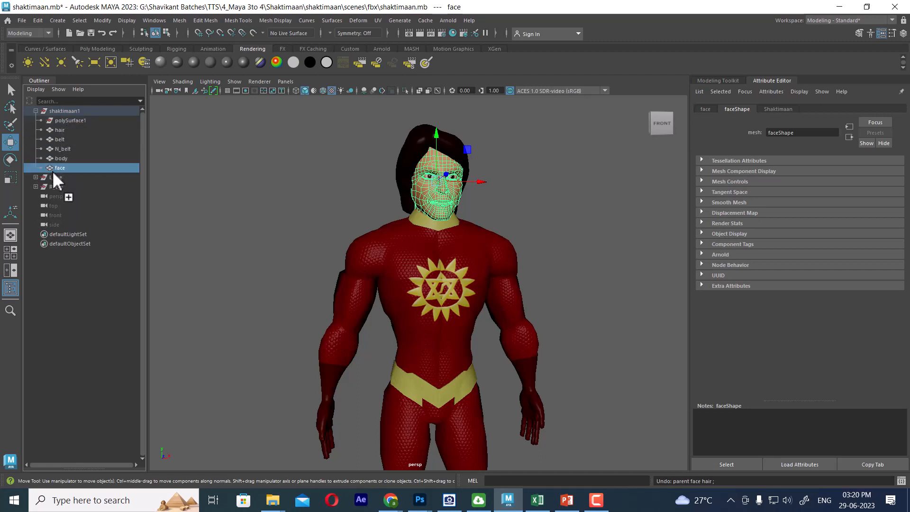
Delete the empty polySurface1 group from the shaktimaan1 hierarchy
click(73, 119)
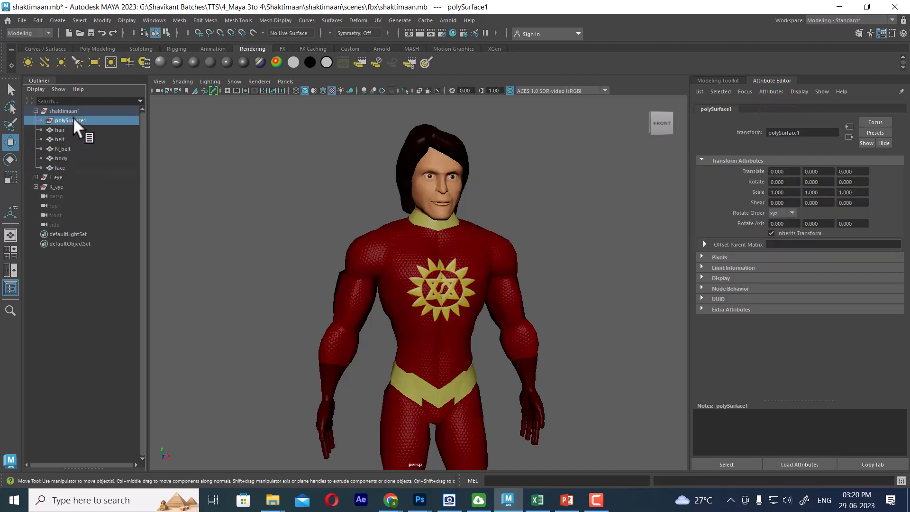
scroll(475, 285, down, 5)
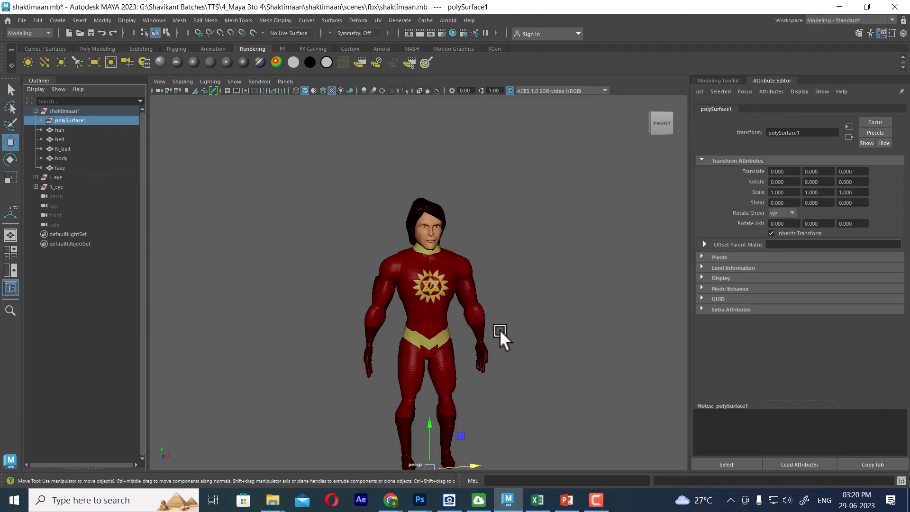
key(Delete)
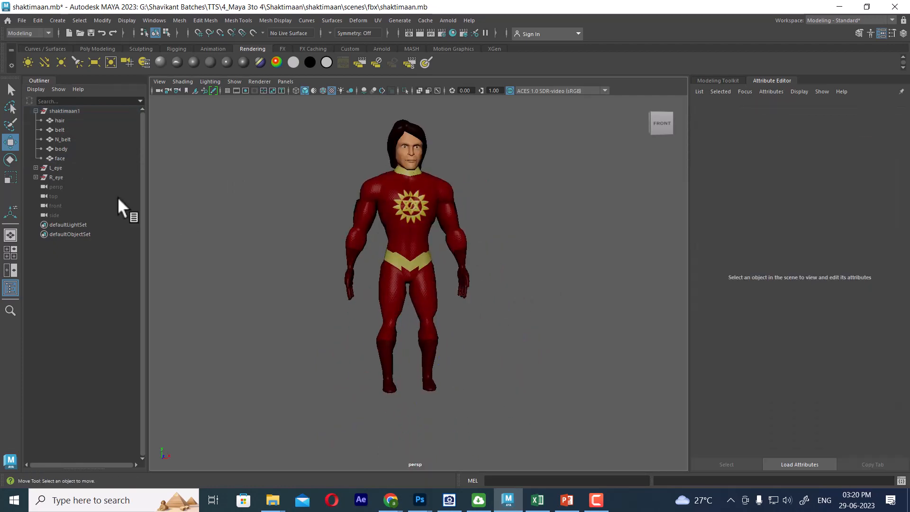
Check the shaktimaan1 hierarchy by selecting the group and its hair, belt, N_belt, body and face parts in turn
click(66, 111)
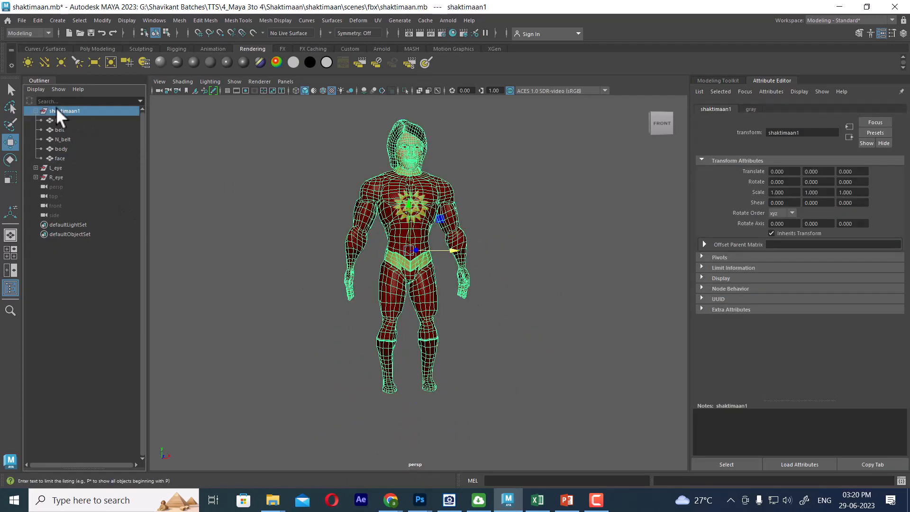
click(57, 122)
click(59, 130)
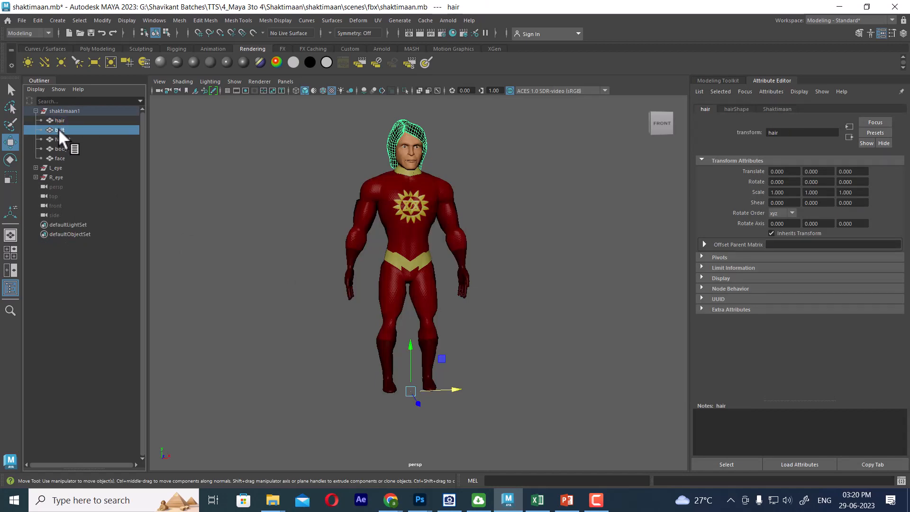
click(62, 140)
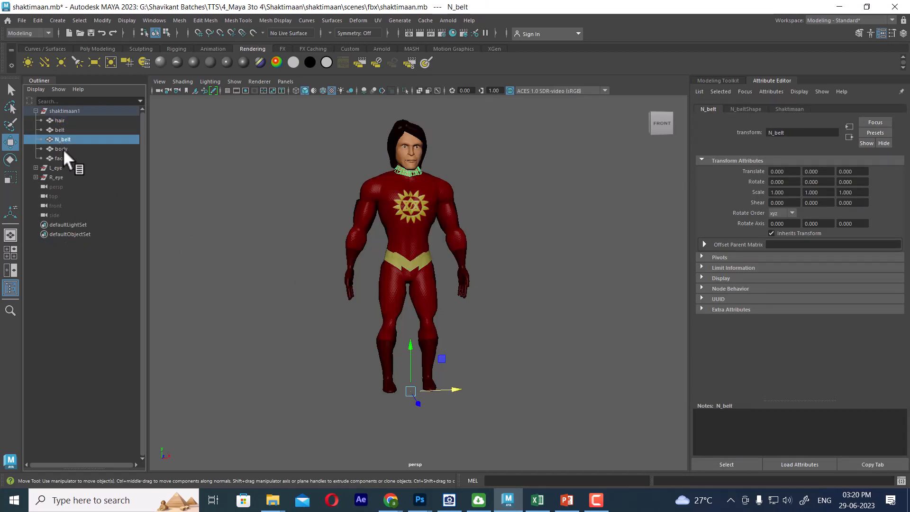
click(61, 148)
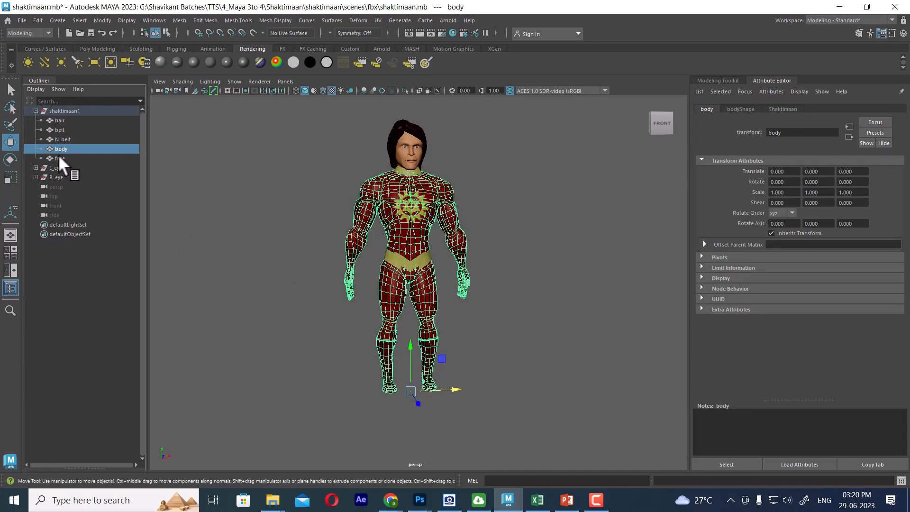
click(58, 157)
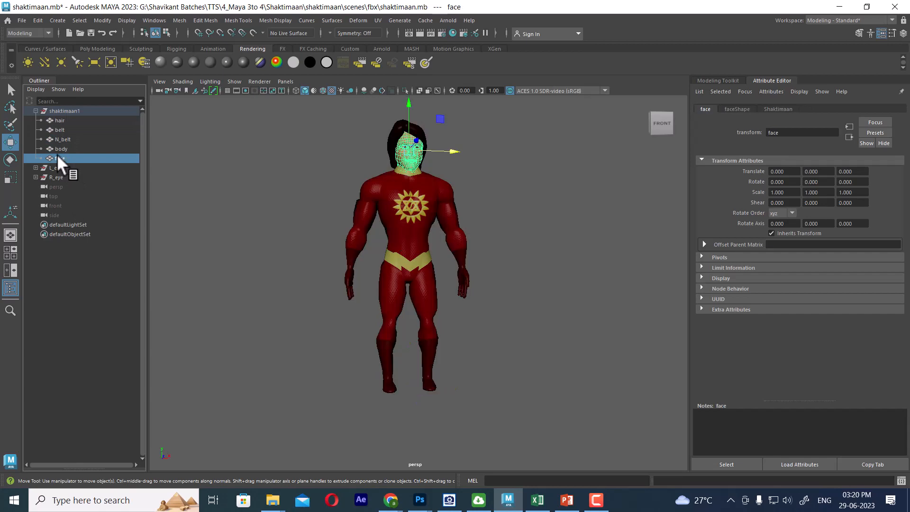
click(36, 110)
click(74, 114)
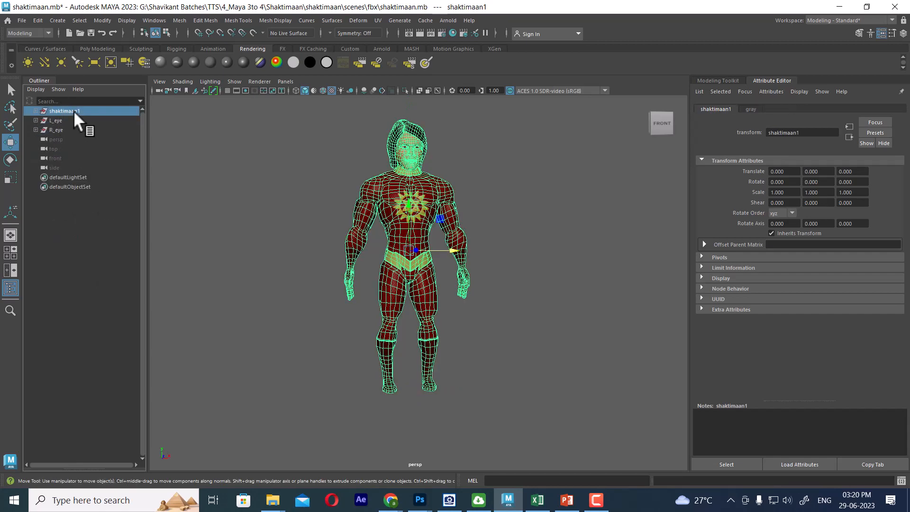
click(81, 275)
Move L_eye and R_eye into the shaktimaan1 group and select the group to check that it covers the whole character
scroll(476, 209, up, 3)
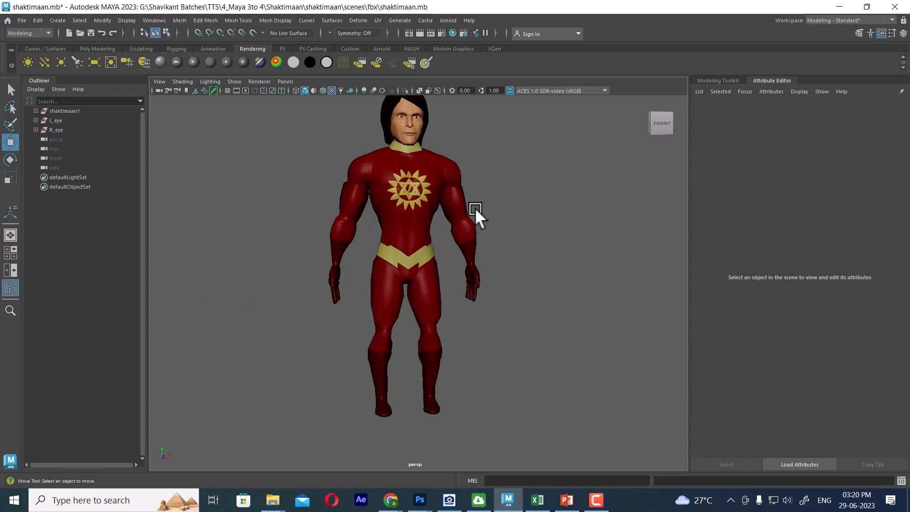
alt+middle_drag(475, 207, 481, 269)
scroll(482, 268, up, 1)
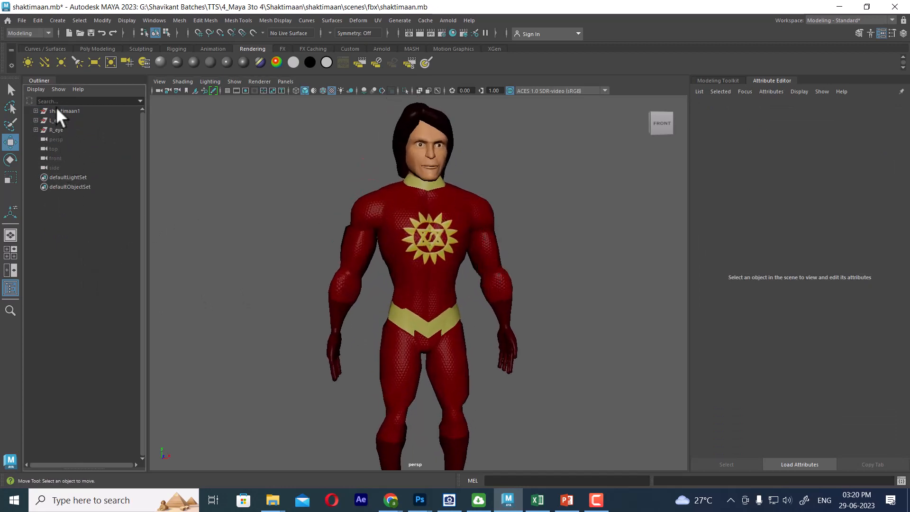
click(36, 111)
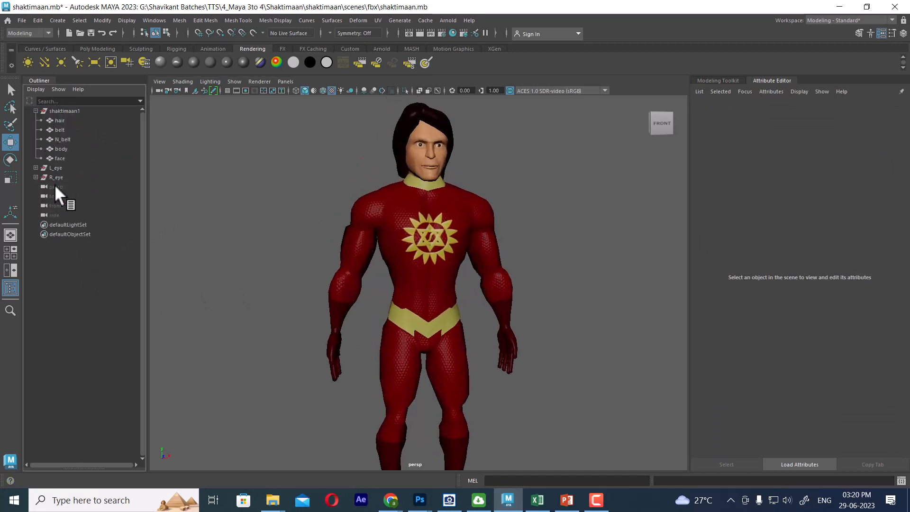
click(55, 169)
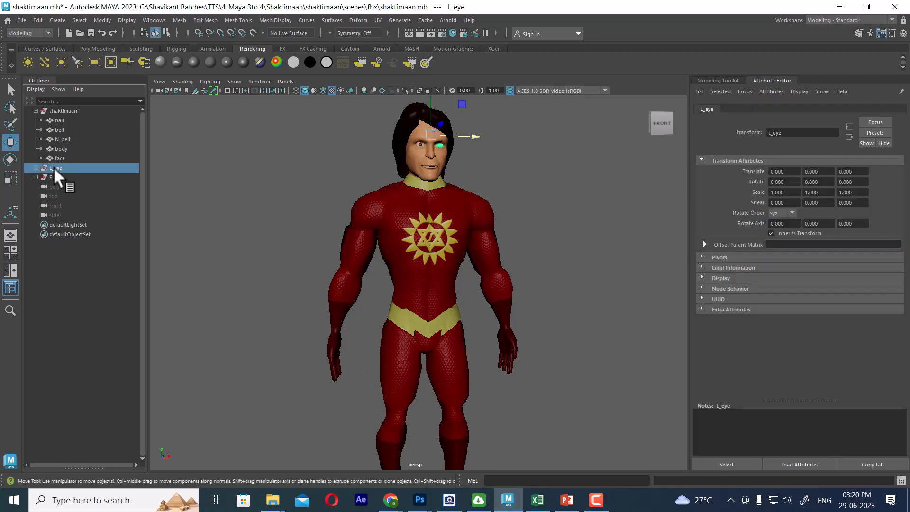
drag(54, 168, 63, 115)
drag(55, 177, 62, 124)
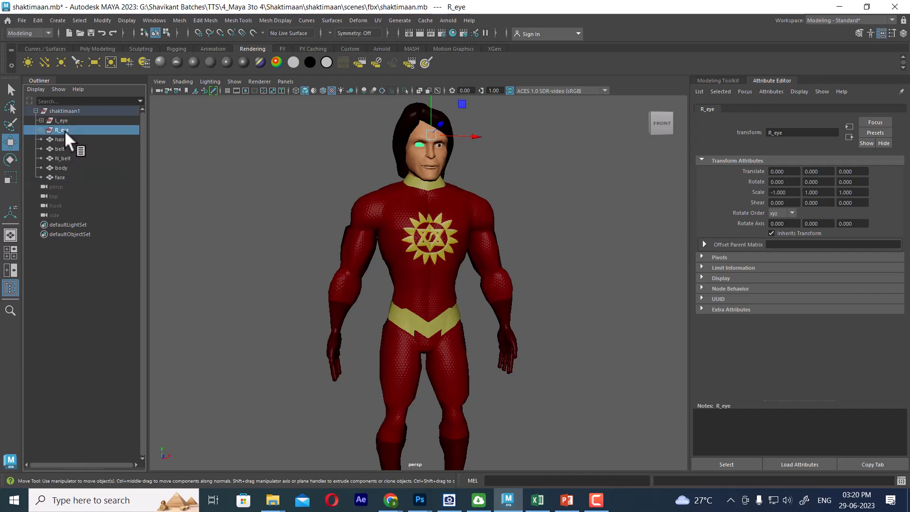
click(315, 227)
click(59, 112)
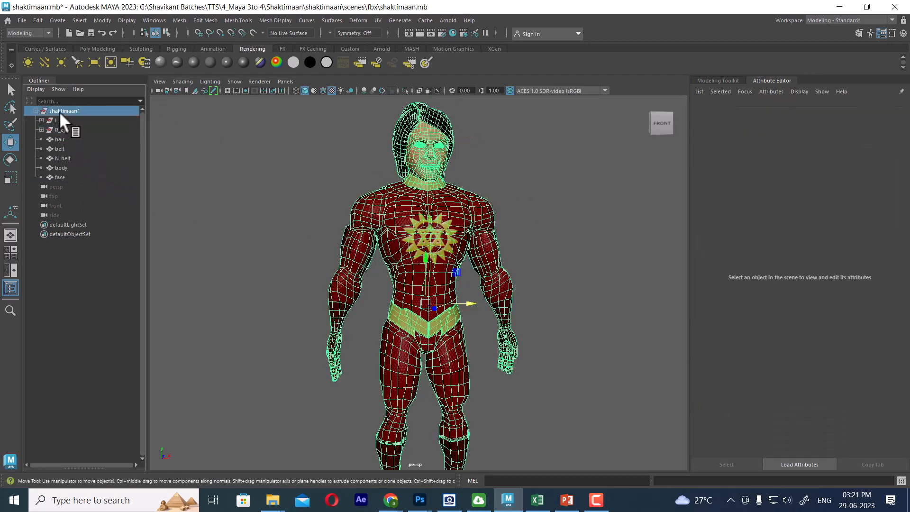
click(187, 298)
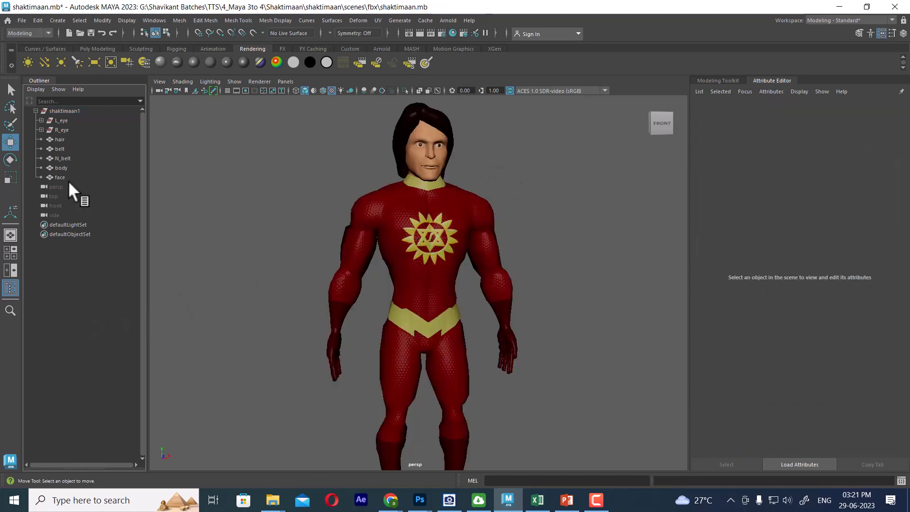
click(58, 113)
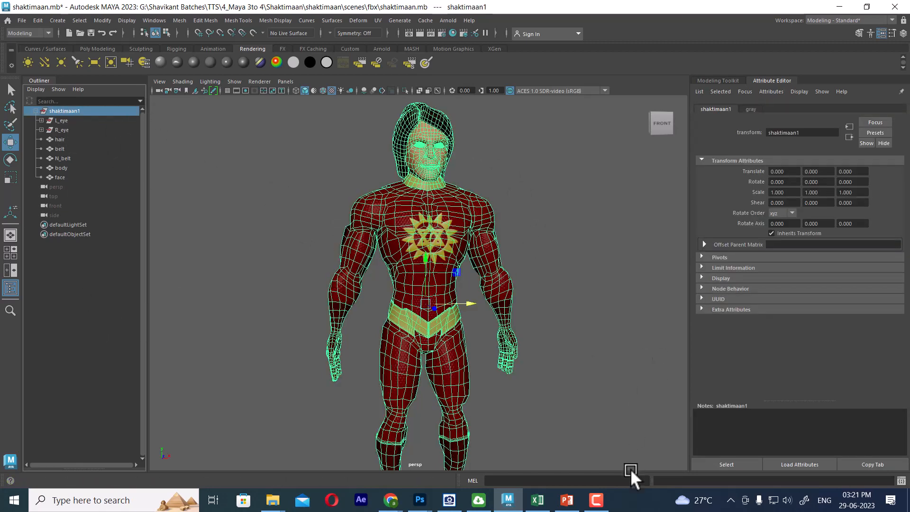
Clear the selection and switch the menu set from Modeling to Rigging
click(596, 500)
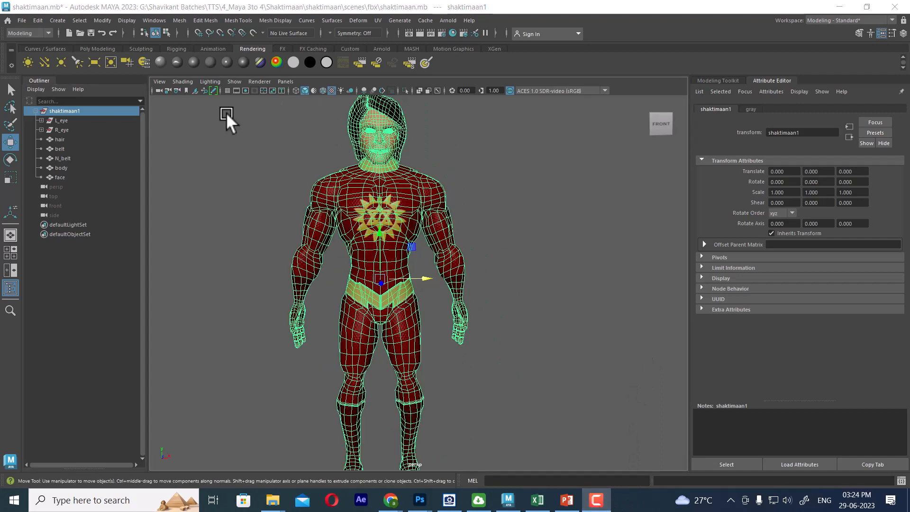
click(537, 238)
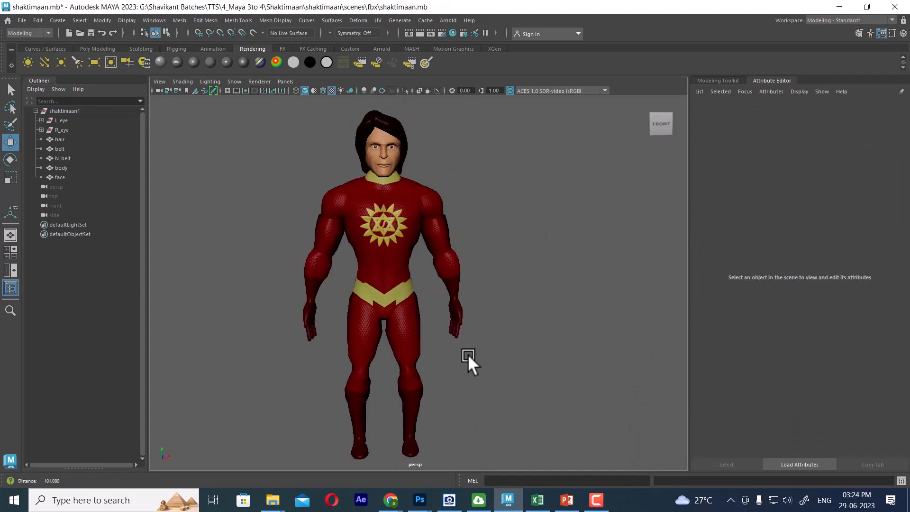
click(30, 35)
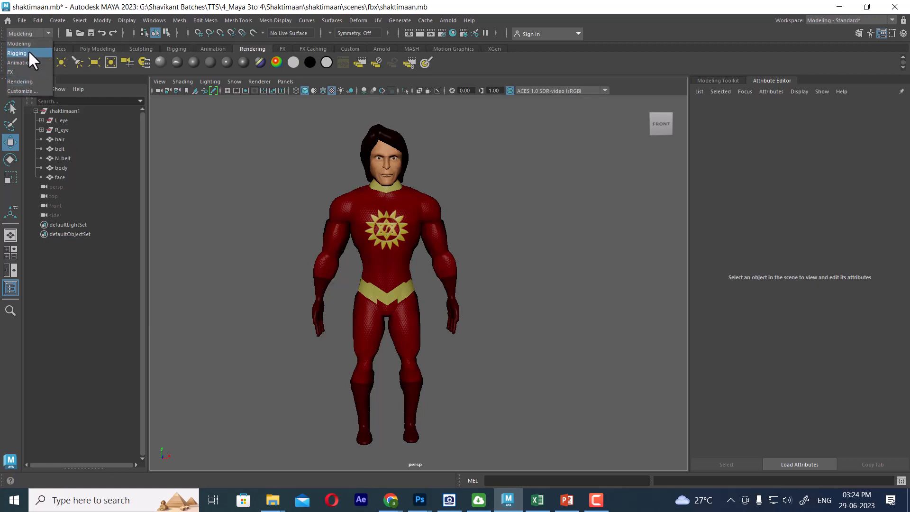
click(29, 53)
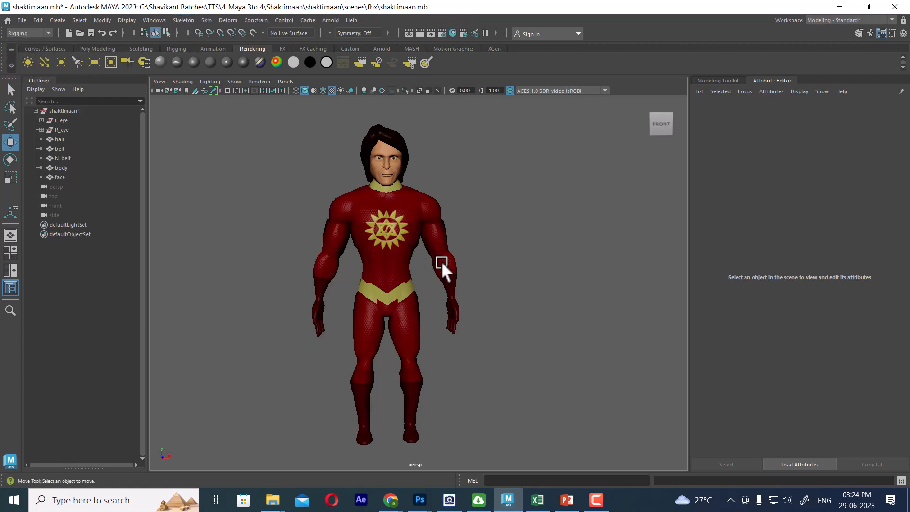
Select all the character's meshes, delete their history by type, and check their transform values in the Channel Box
scroll(444, 227, down, 3)
drag(563, 153, 249, 451)
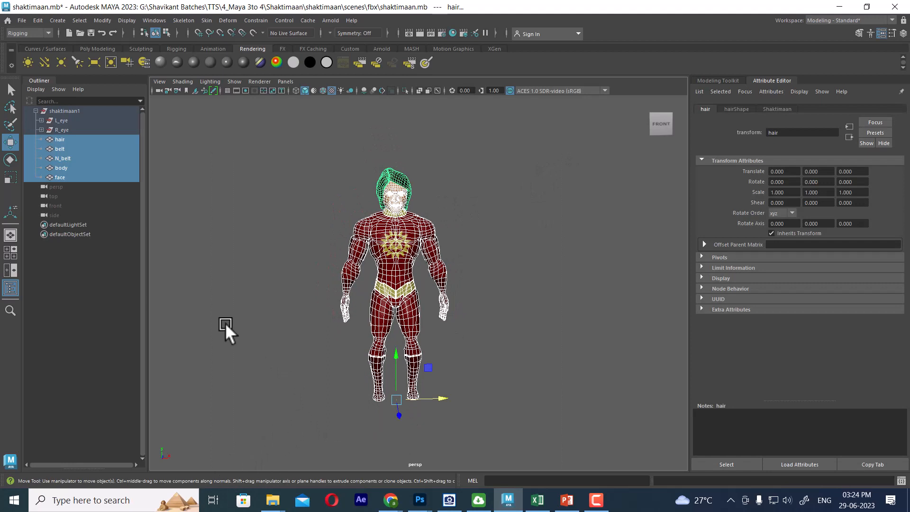
click(36, 19)
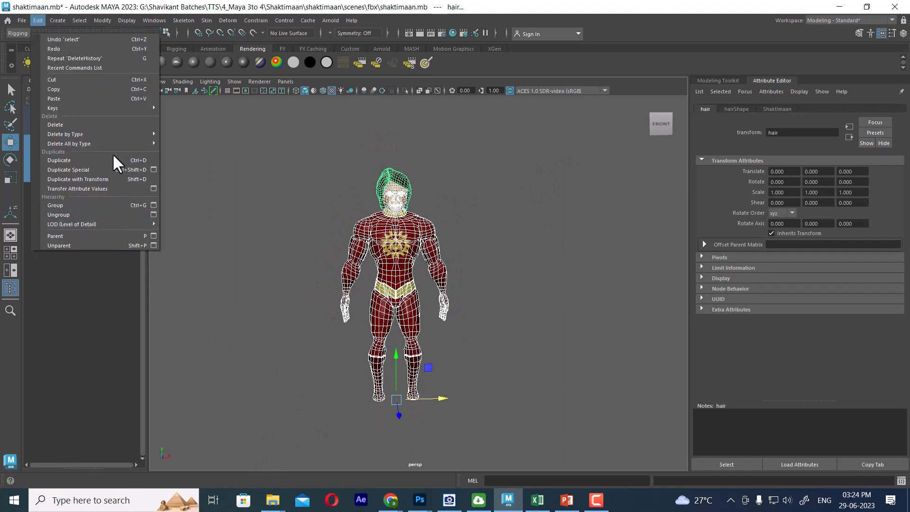
mouse_move(117, 137)
click(194, 135)
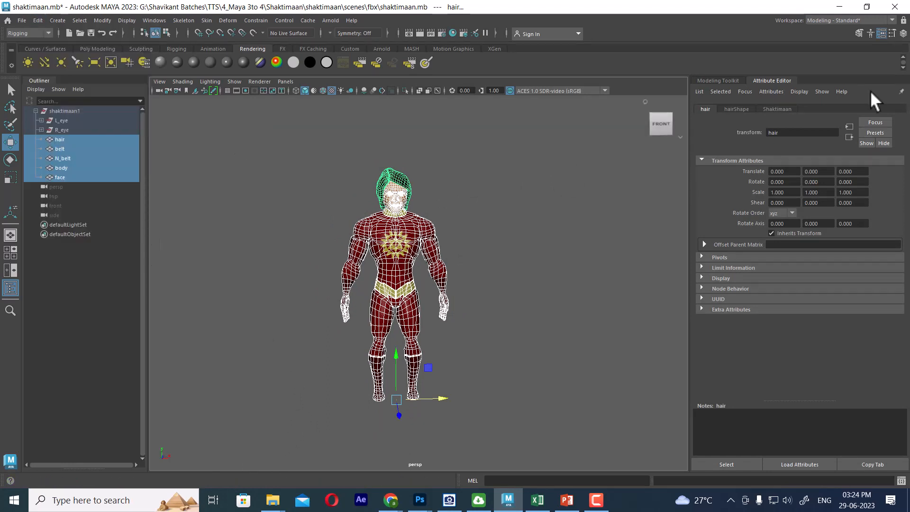
click(903, 33)
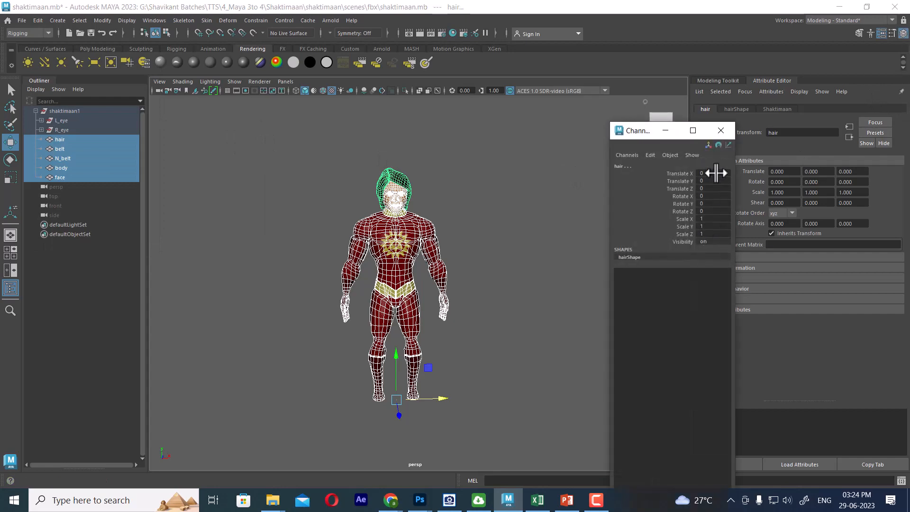
click(726, 132)
click(501, 217)
Switch the viewport to the front view and frame the full character
key(space)
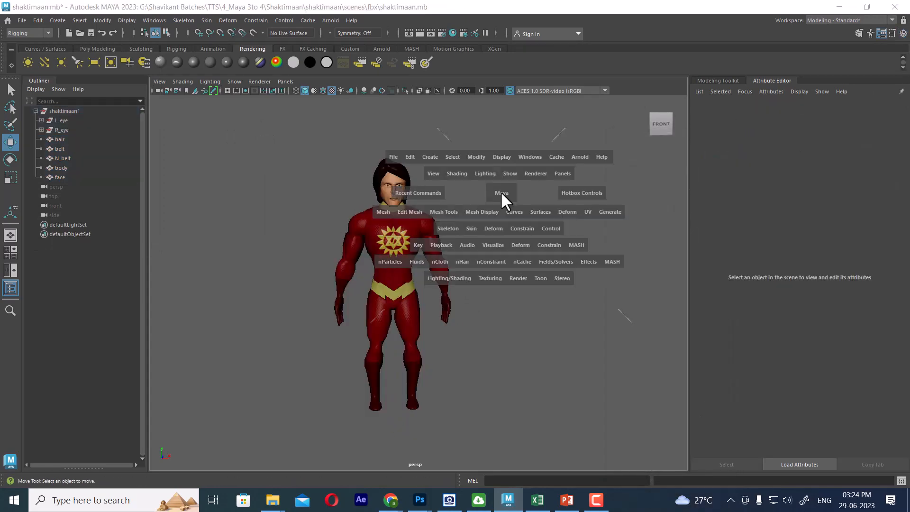
drag(505, 222, 505, 221)
scroll(498, 246, down, 8)
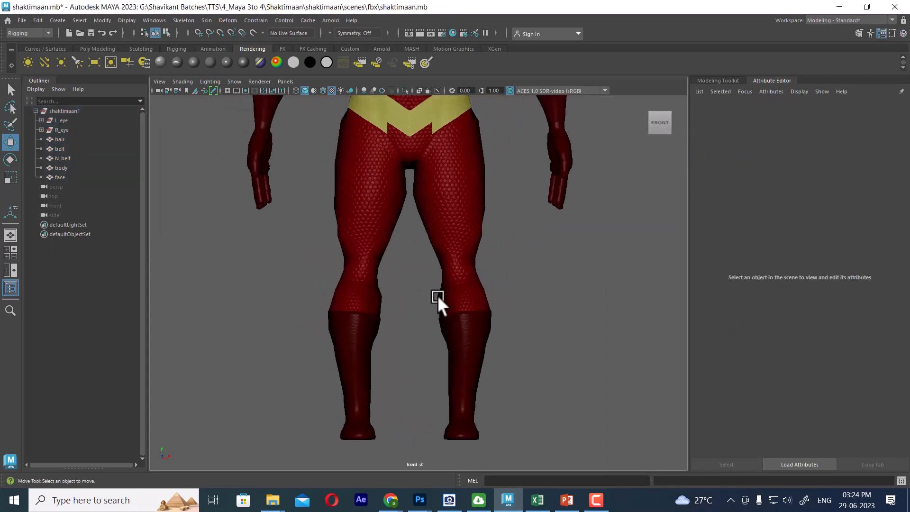
alt+middle_drag(365, 167, 467, 265)
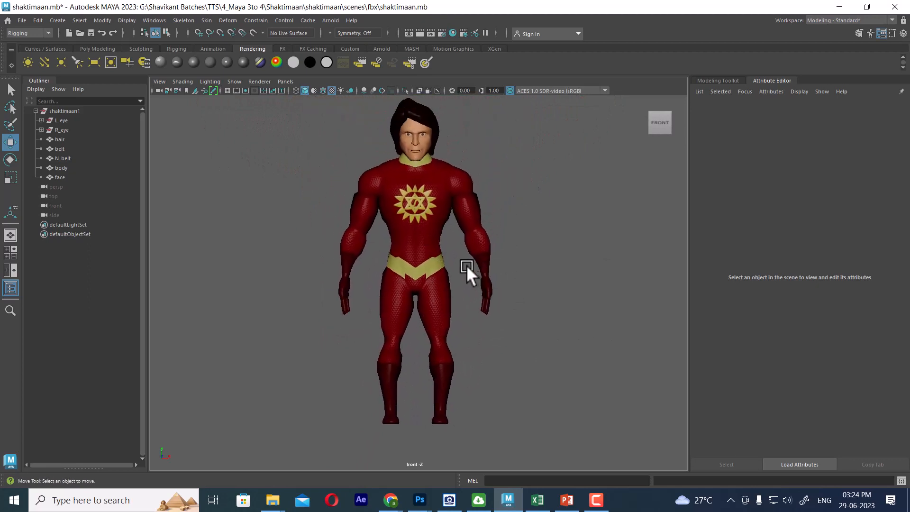
Draw a three-joint test chain in the empty space beside the character with Create Joints, keeping the Skeleton commands open
click(186, 19)
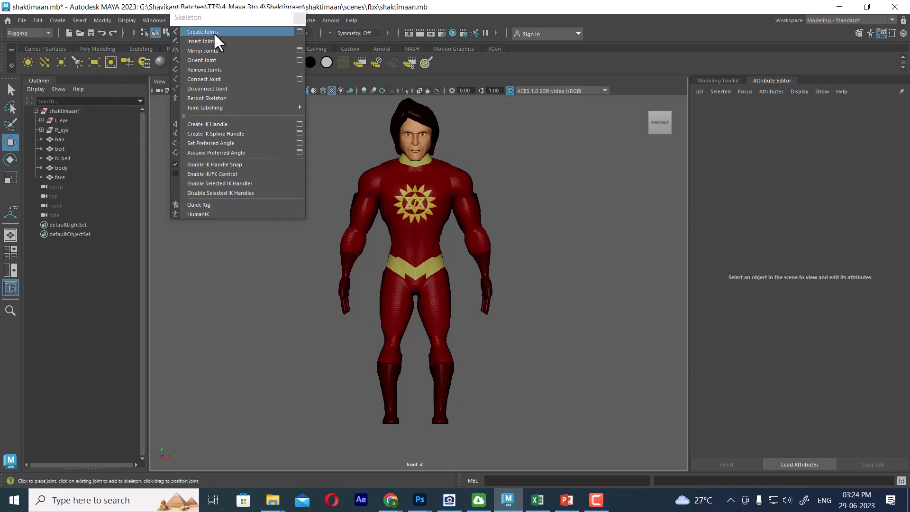
click(219, 33)
alt+middle_drag(481, 295, 460, 186)
click(460, 179)
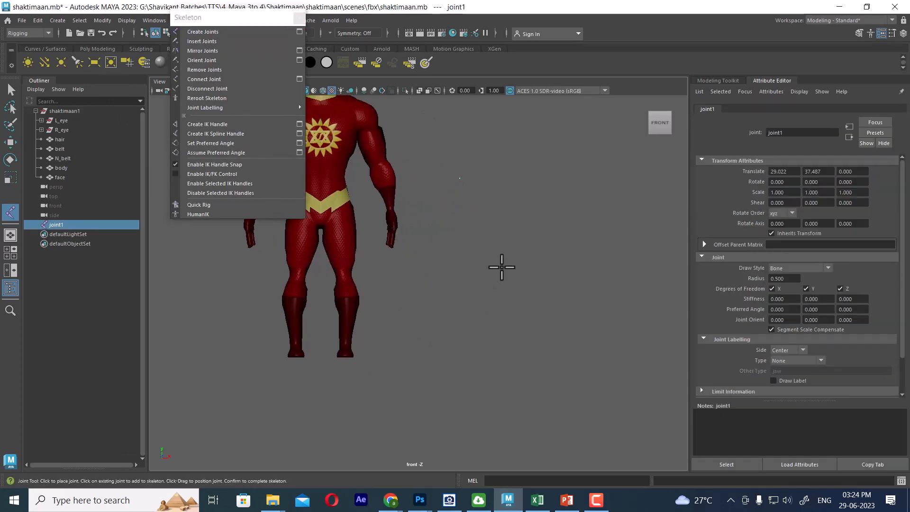
click(503, 264)
click(502, 351)
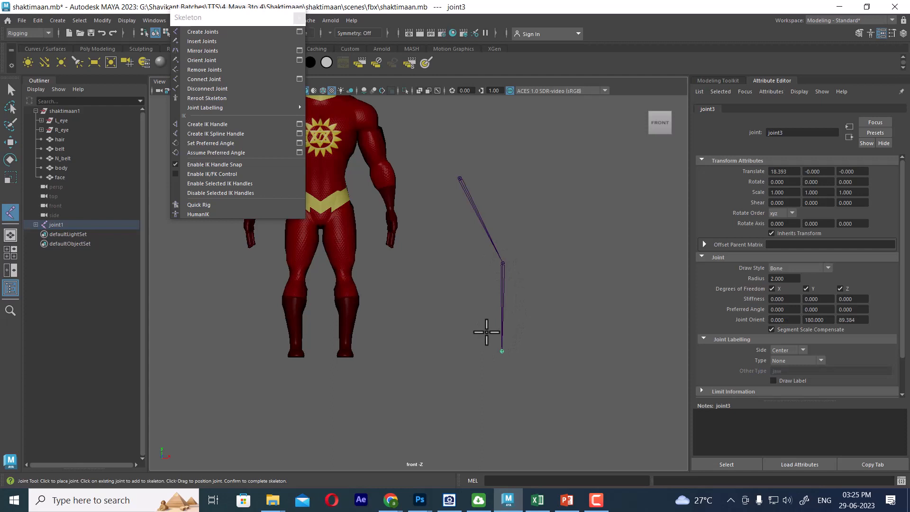
key(w)
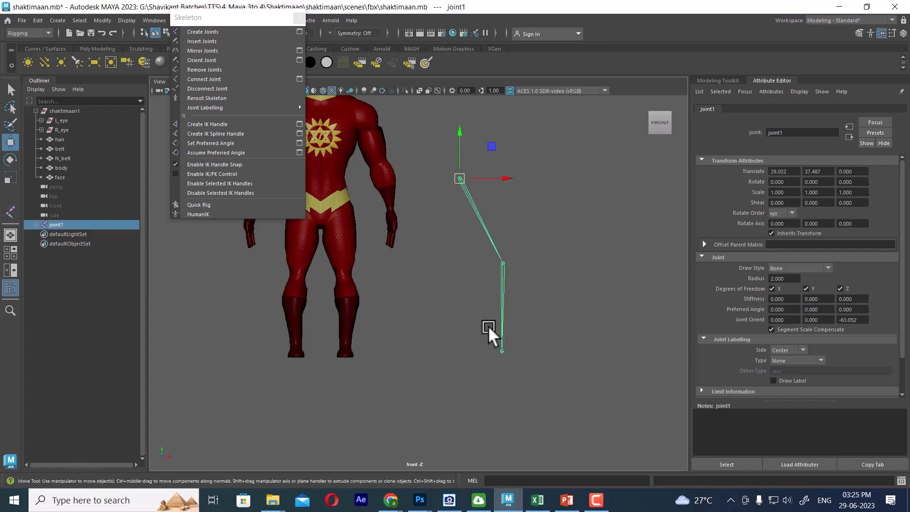
Set the root joint's radius to 5.4 in the Channel Box
click(580, 252)
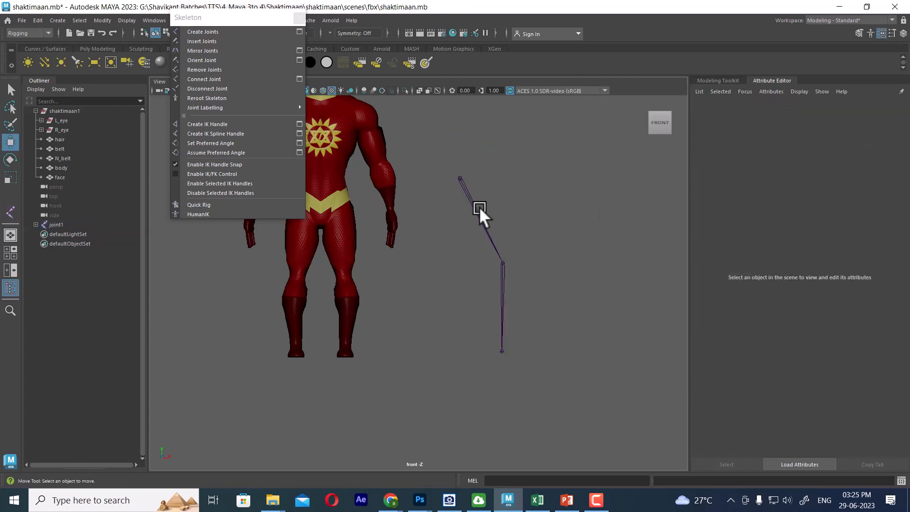
click(473, 203)
click(902, 33)
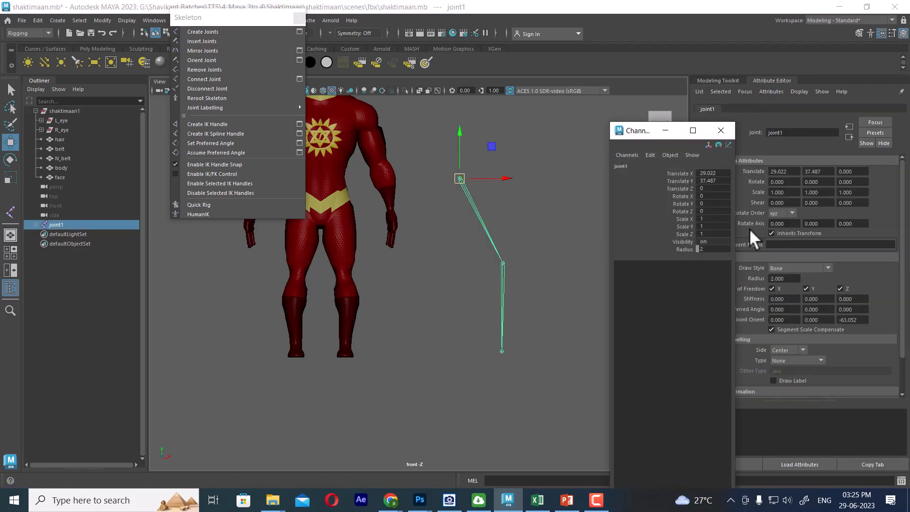
click(673, 249)
middle_drag(580, 236, 594, 233)
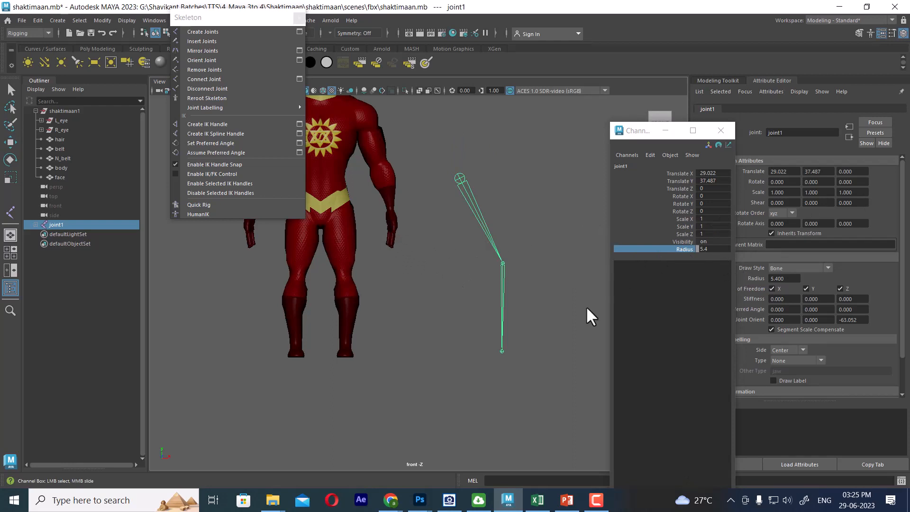
Select the test chain's middle joint to inspect it, and delete the whole chain from its root joint
drag(560, 183, 475, 364)
click(517, 337)
key(w)
click(503, 274)
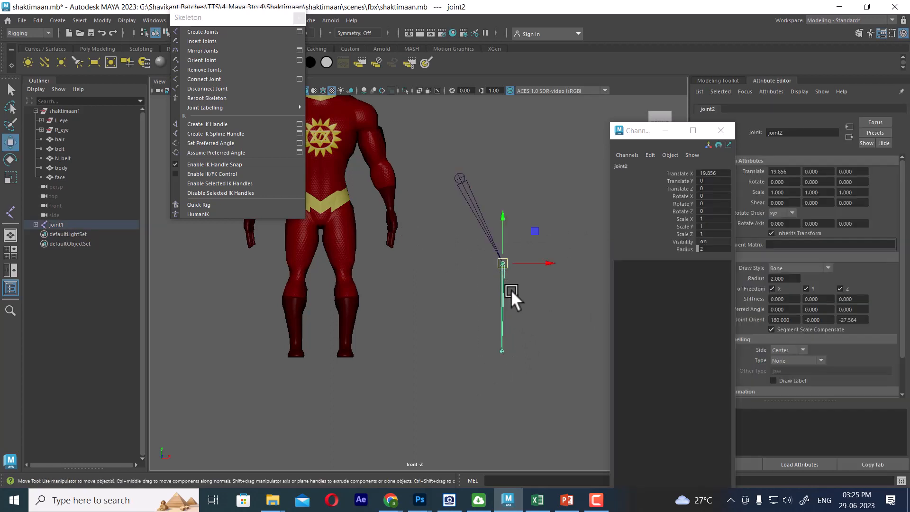
click(462, 196)
click(470, 195)
key(Delete)
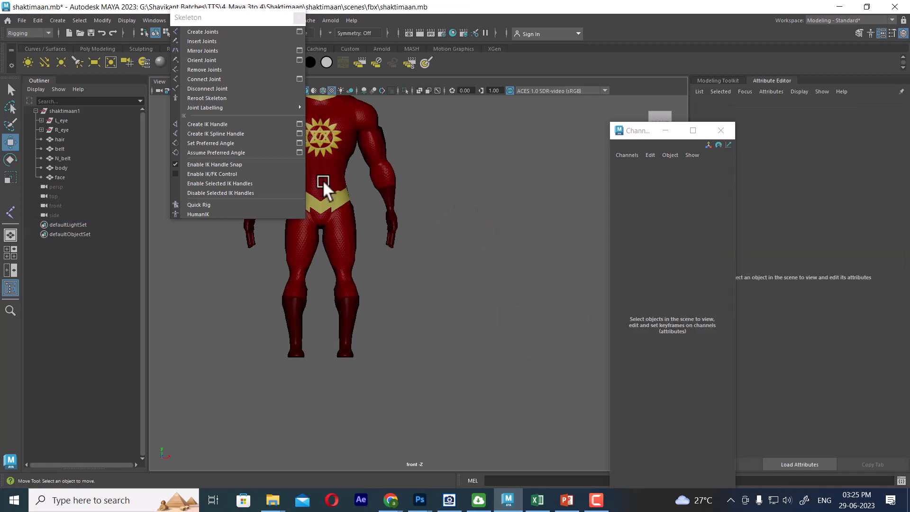
Set the joint tool's short bone radius to 2 and draw a three-joint test chain in the empty space beside the character
click(300, 32)
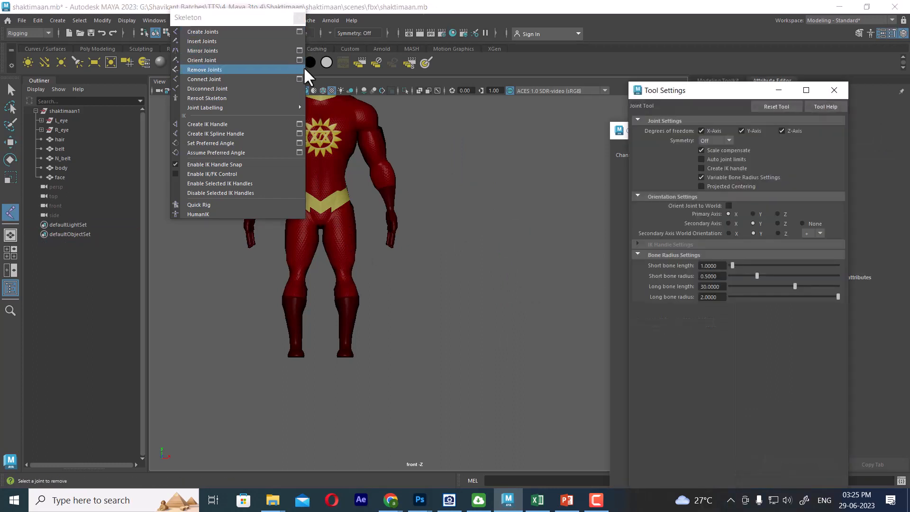
click(713, 275)
text(2)
key(Return)
click(453, 157)
click(512, 238)
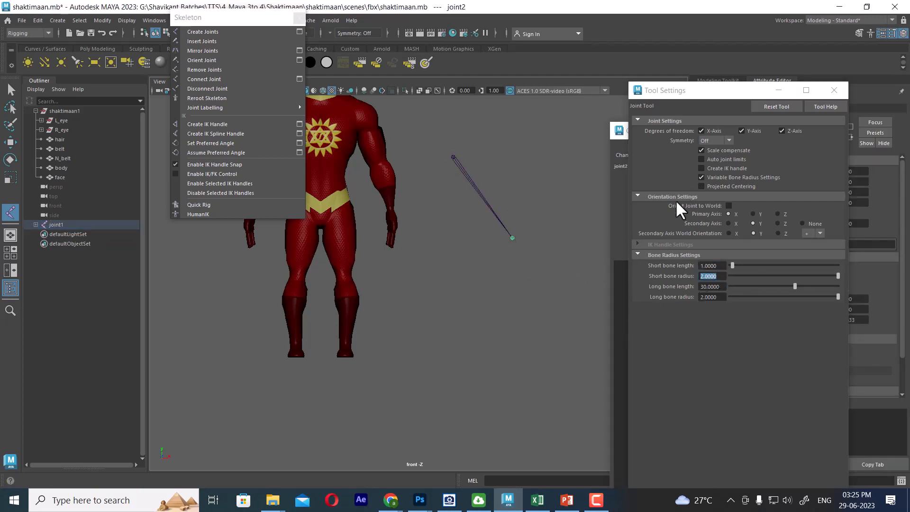
click(529, 314)
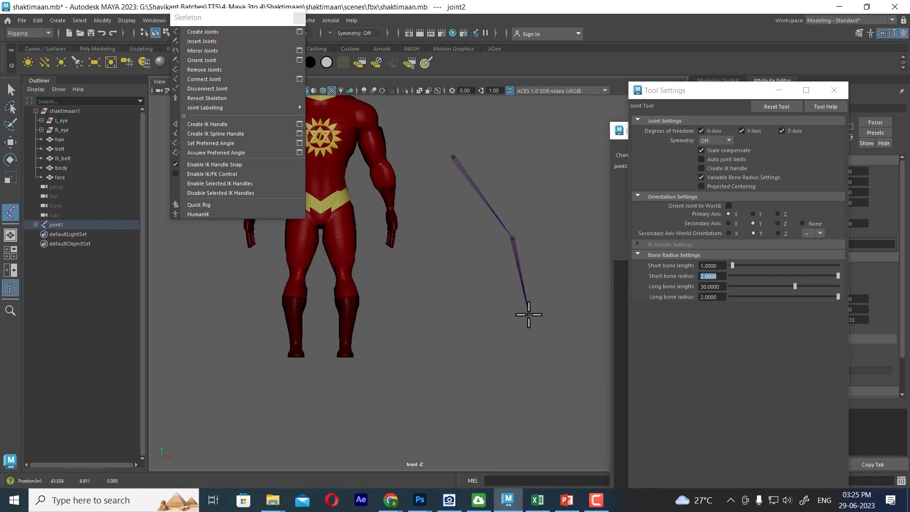
key(w)
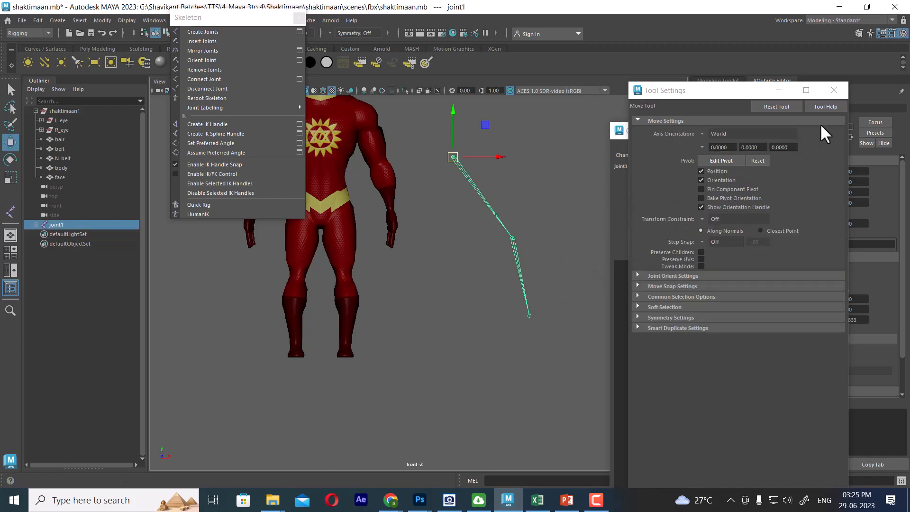
Reset the joint tool to its defaults and draw a second three-joint test chain beside the first one
click(299, 31)
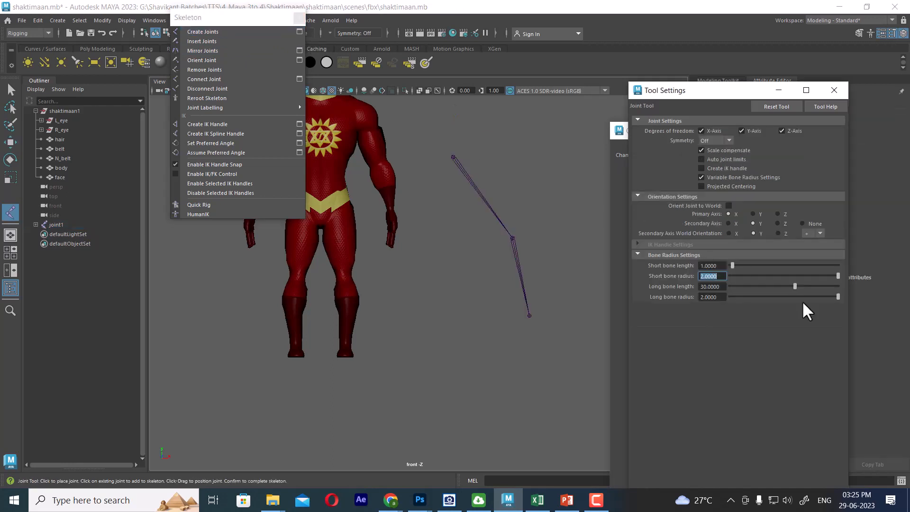
click(777, 106)
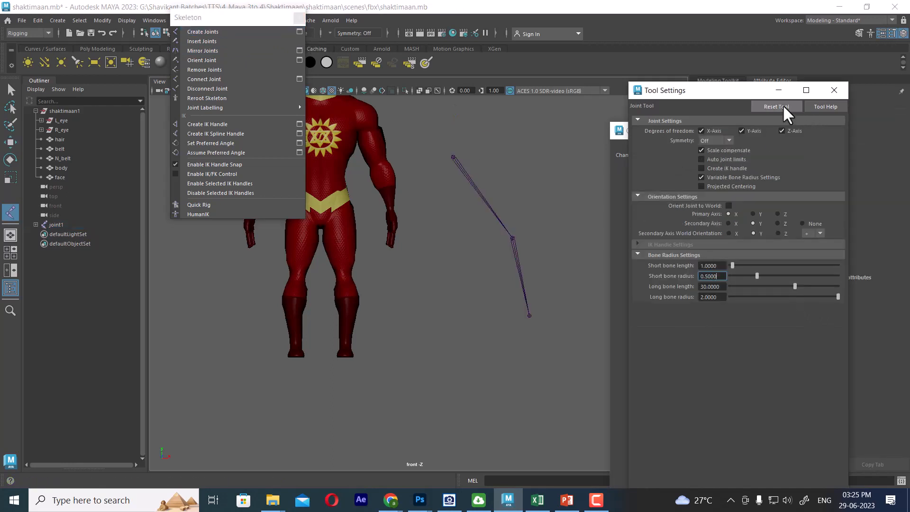
click(483, 164)
click(526, 205)
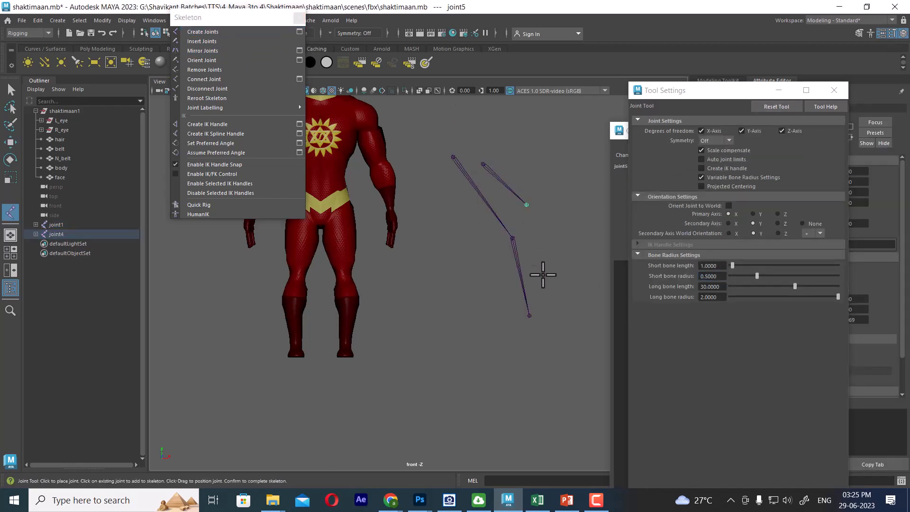
click(547, 290)
key(w)
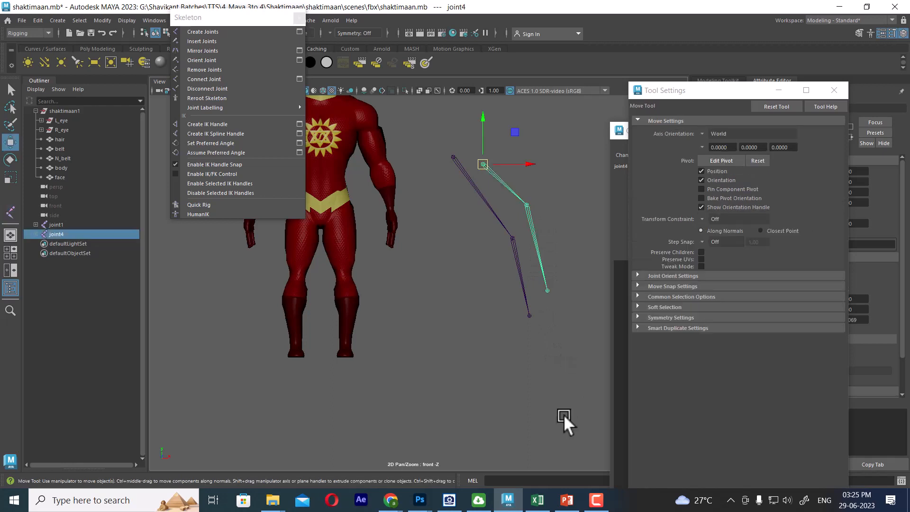
Toggle Orient Joint to World on and off in the Create Joints options, leaving it off
click(295, 31)
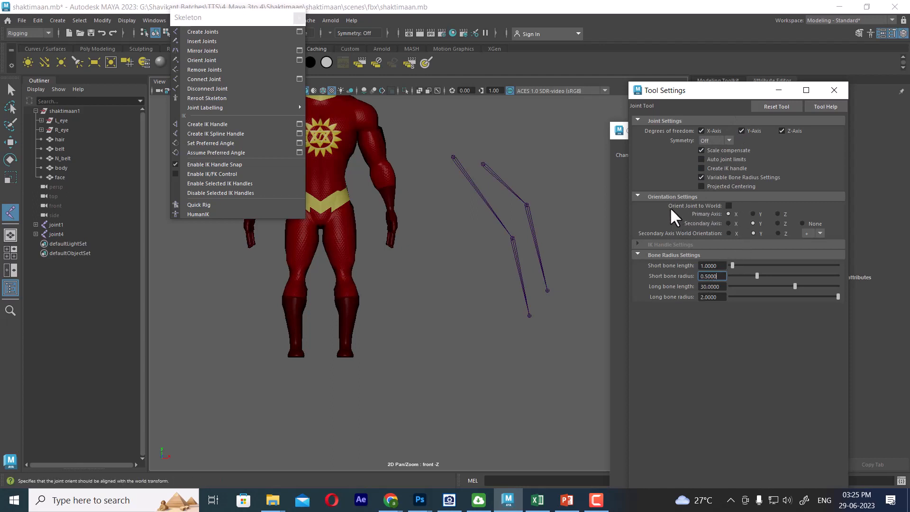
click(728, 206)
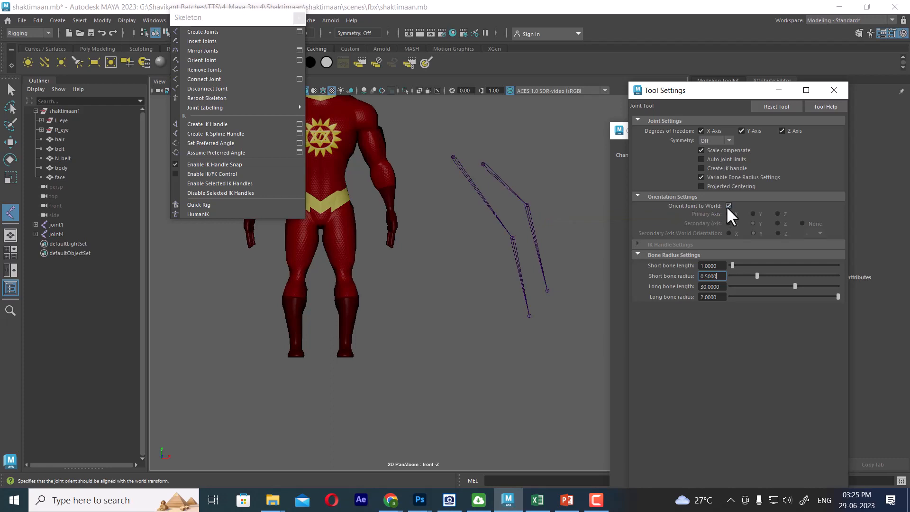
click(728, 206)
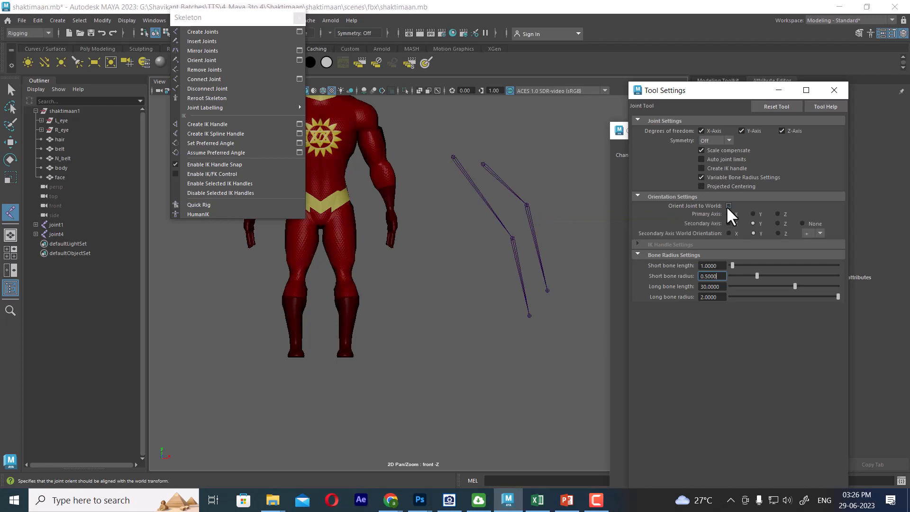
click(728, 206)
click(728, 205)
click(728, 205)
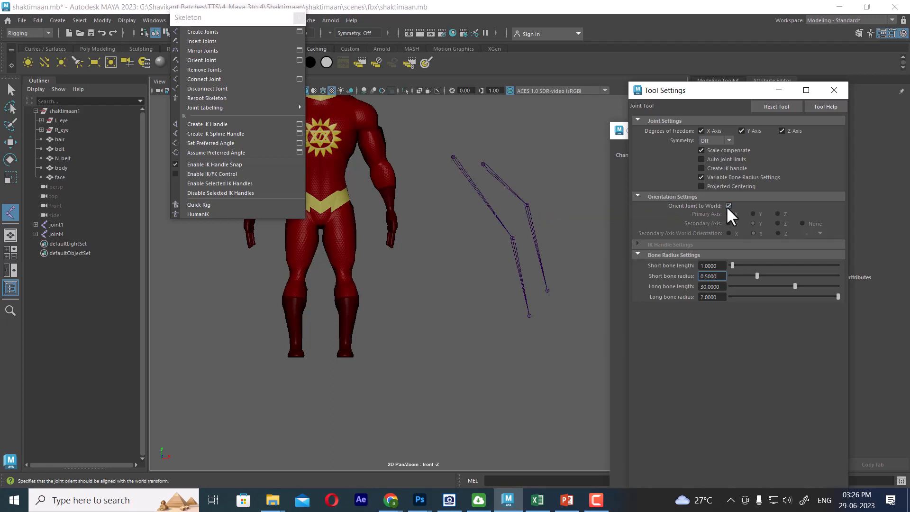
click(729, 206)
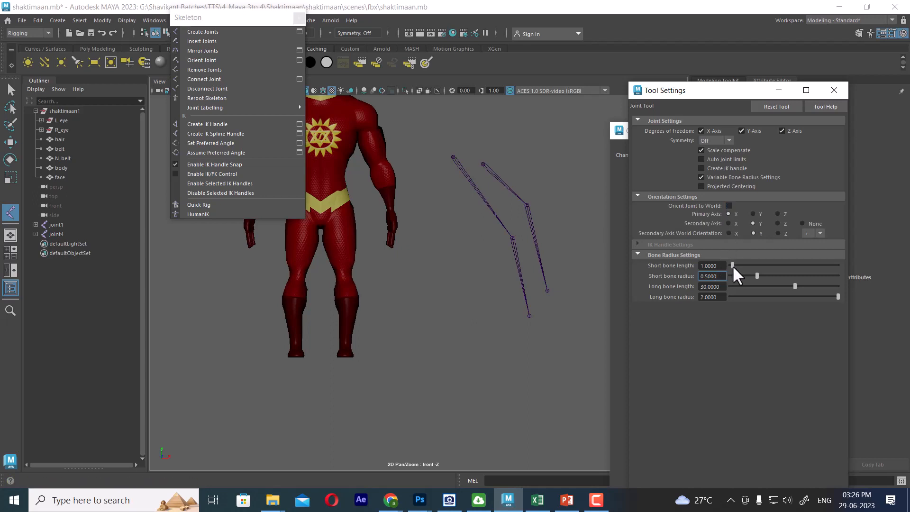
Set the short bone length to 50 and draw a curved five-joint test chain around the outside of the existing chains
drag(732, 266, 838, 266)
click(501, 141)
click(550, 183)
drag(550, 183, 559, 197)
click(571, 306)
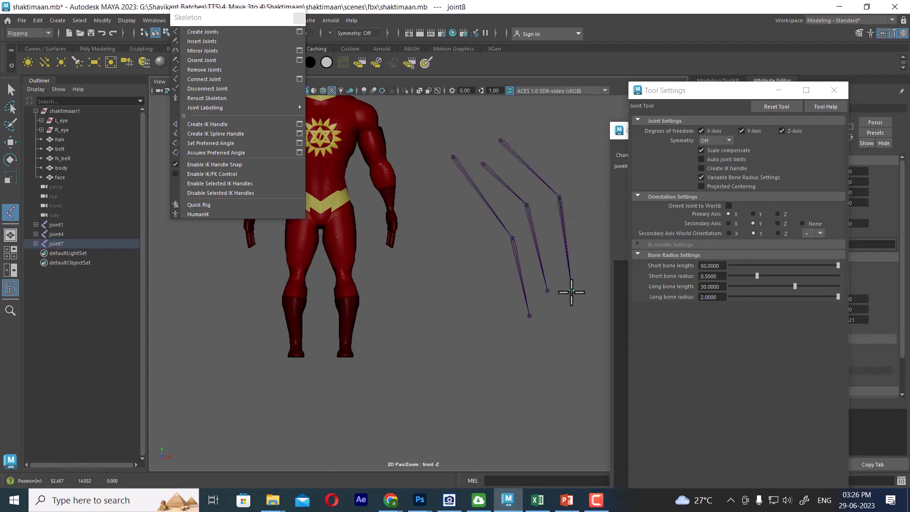
click(550, 382)
click(472, 395)
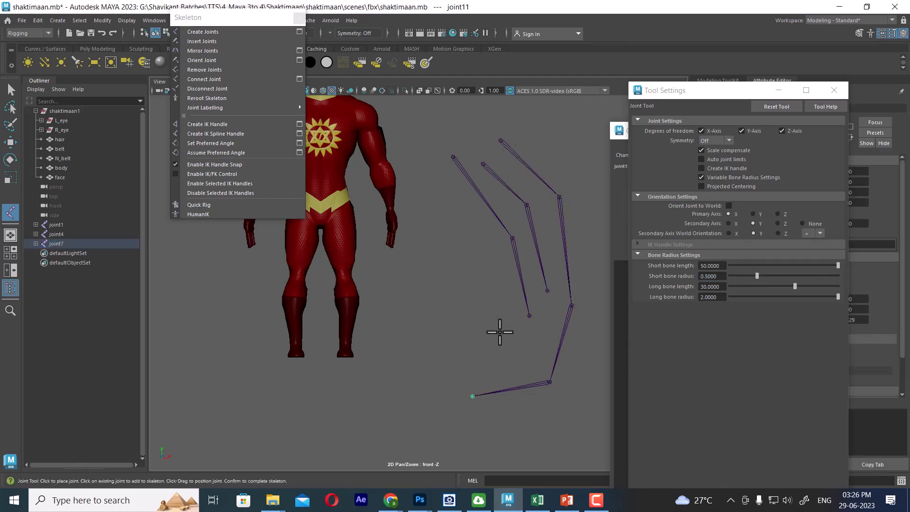
key(w)
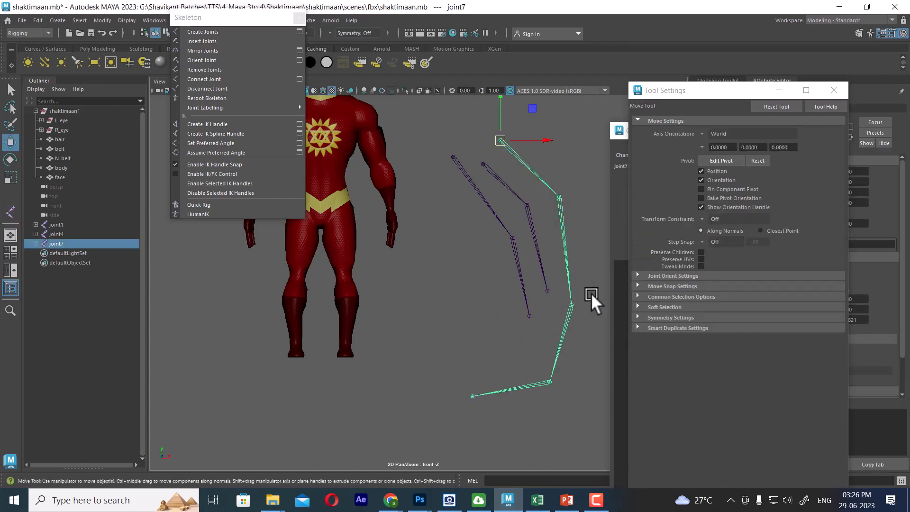
Set the short bone radius to 2 and draw four joints with short bones inside the curved test chain
click(298, 30)
drag(721, 277, 627, 278)
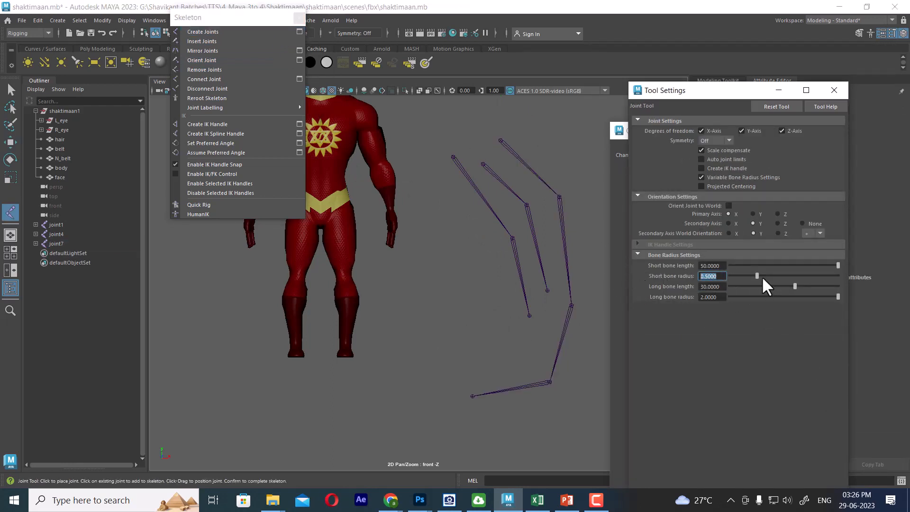
drag(758, 276, 811, 276)
click(558, 306)
click(545, 335)
click(529, 365)
click(502, 368)
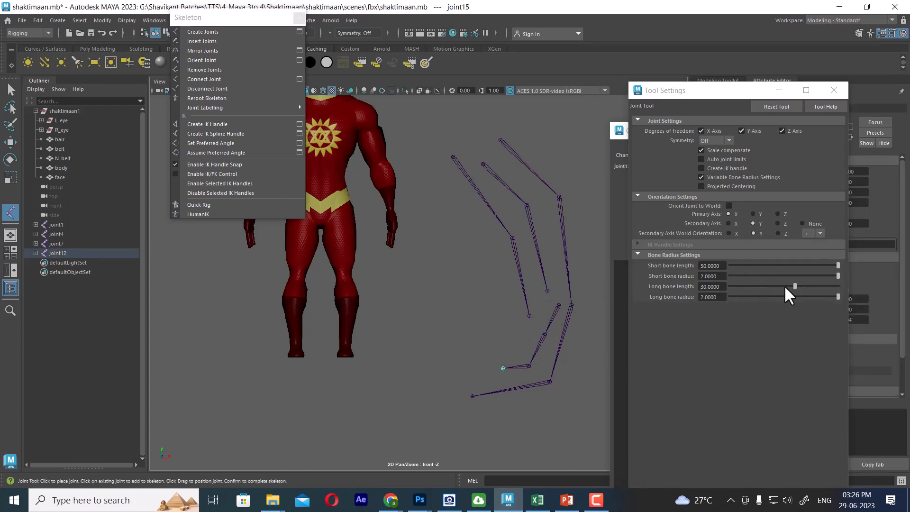
Set the long bone length to 50 and extend the short-boned chain with one long bone going upward
drag(795, 287, 860, 288)
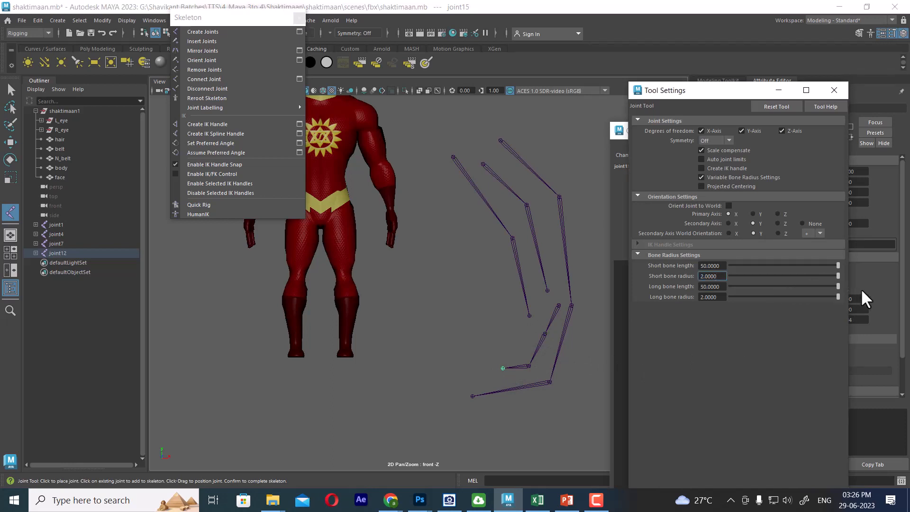
click(463, 217)
key(w)
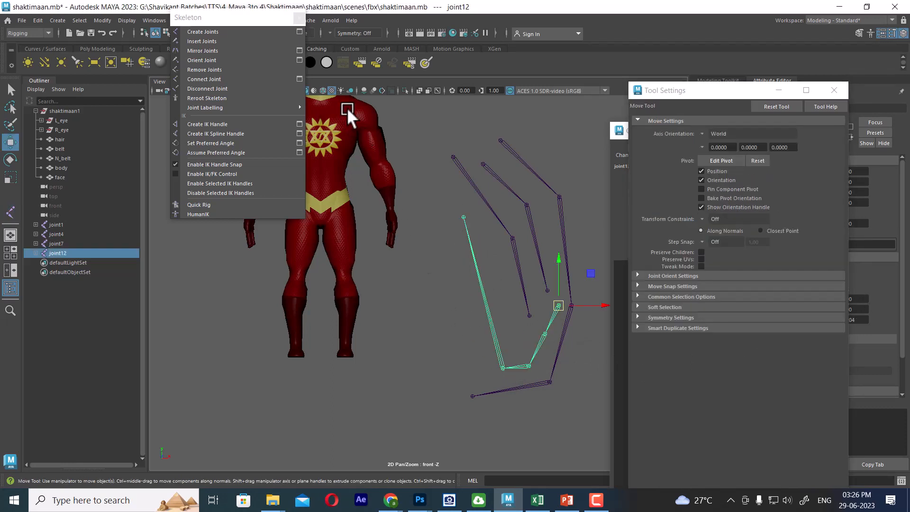
Draw a four-joint test chain next to the character's hand and move it slightly away from the body
click(249, 33)
click(419, 190)
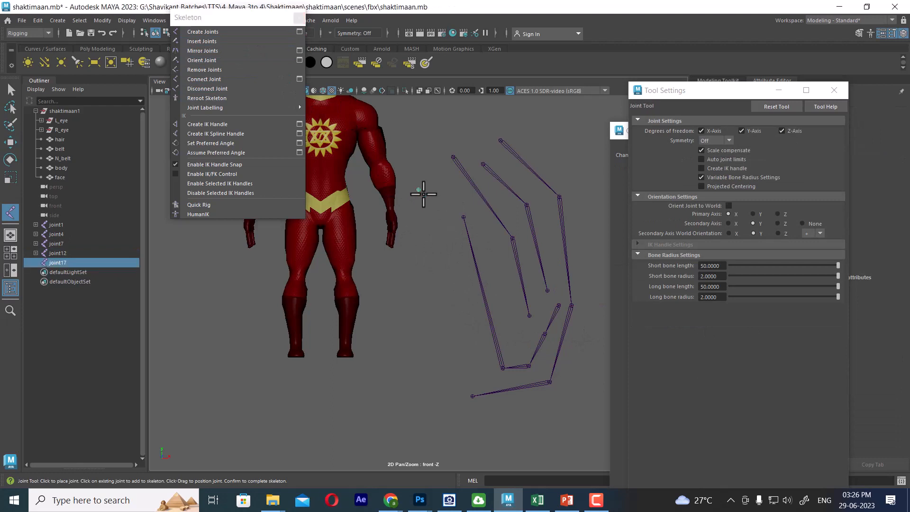
click(447, 261)
click(459, 355)
click(427, 381)
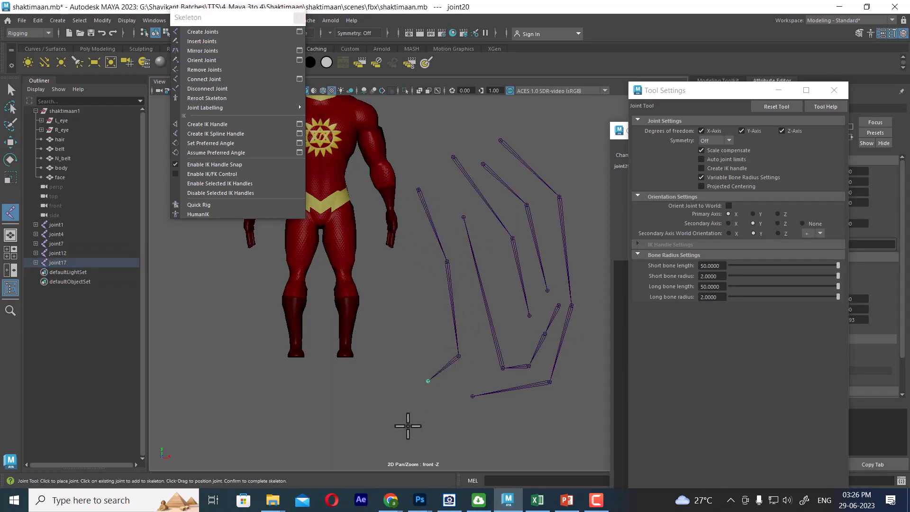
key(w)
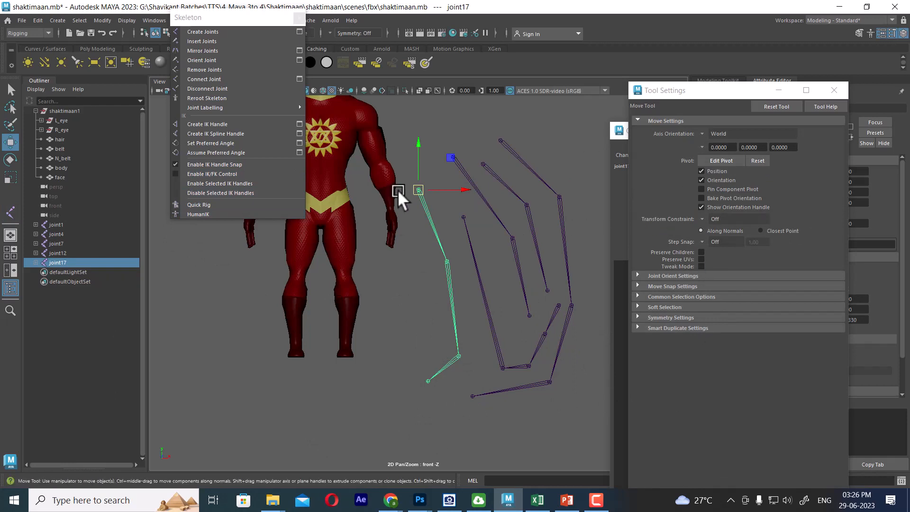
drag(418, 190, 438, 192)
click(440, 388)
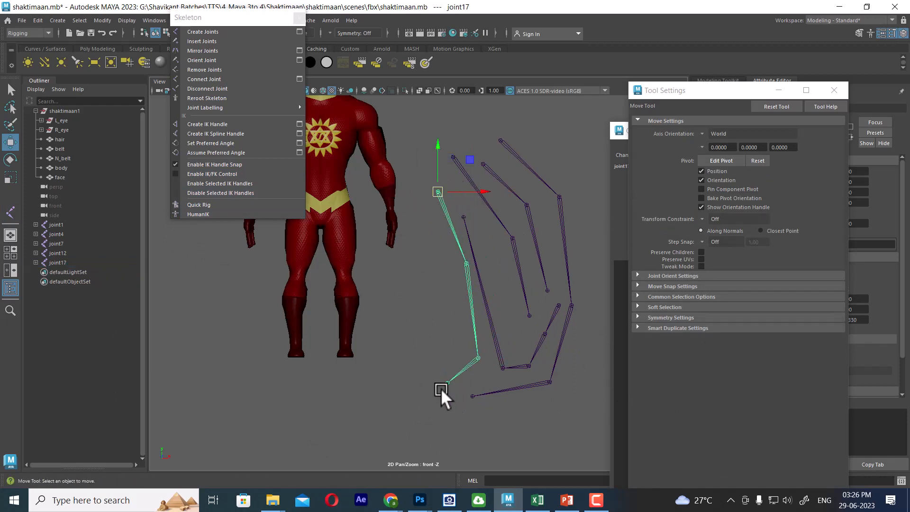
Delete all the test joint chains together and reset the Create Joints options to their defaults
drag(583, 141, 451, 470)
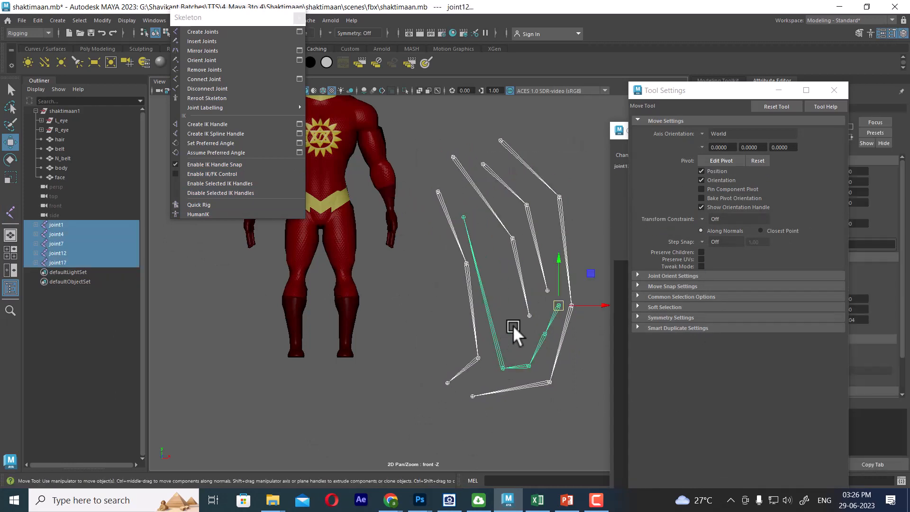
key(Delete)
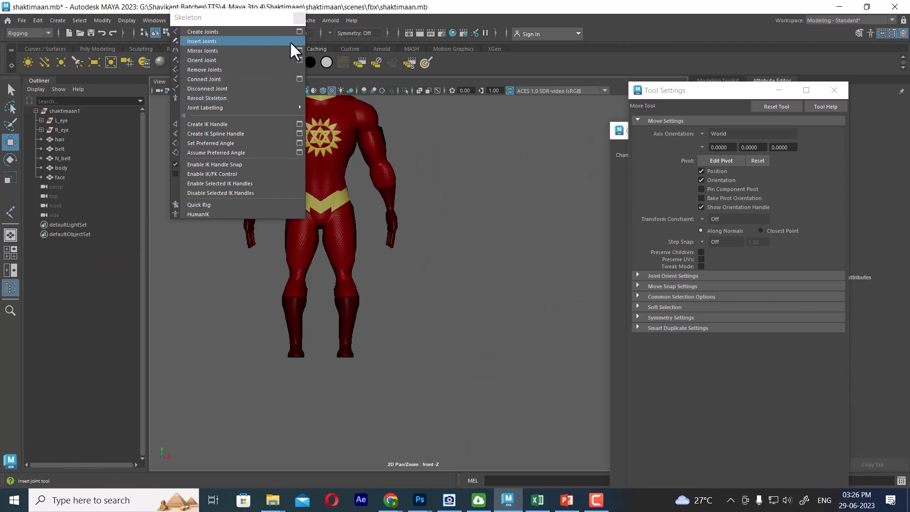
click(299, 32)
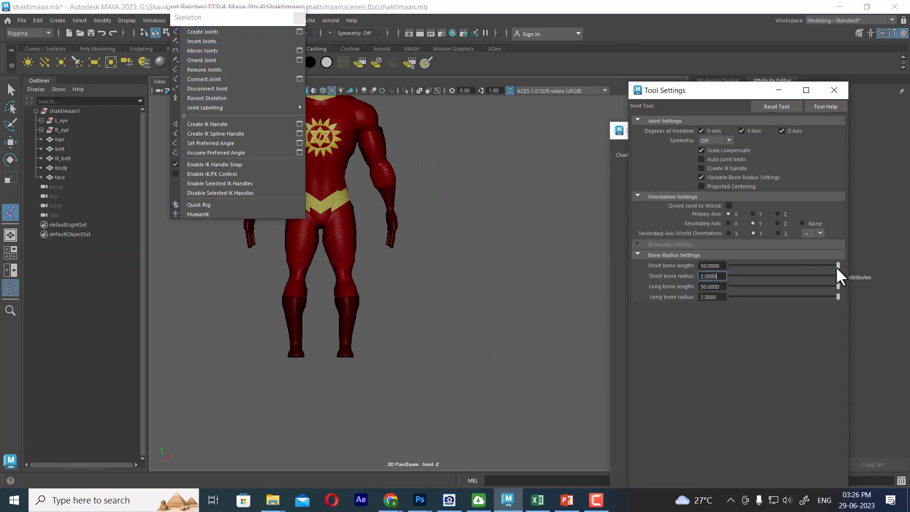
click(777, 107)
Move the floating Skeleton commands off the character, show the grid, and draw a two-joint chain beside the legs
scroll(469, 338, up, 5)
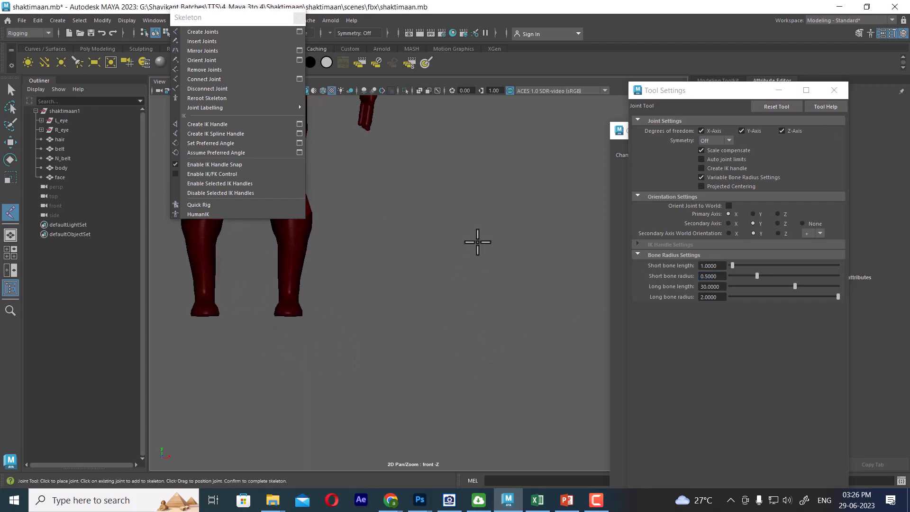
scroll(478, 242, up, 3)
drag(258, 19, 186, 204)
click(227, 91)
alt+middle_drag(432, 272, 483, 270)
click(501, 172)
click(519, 284)
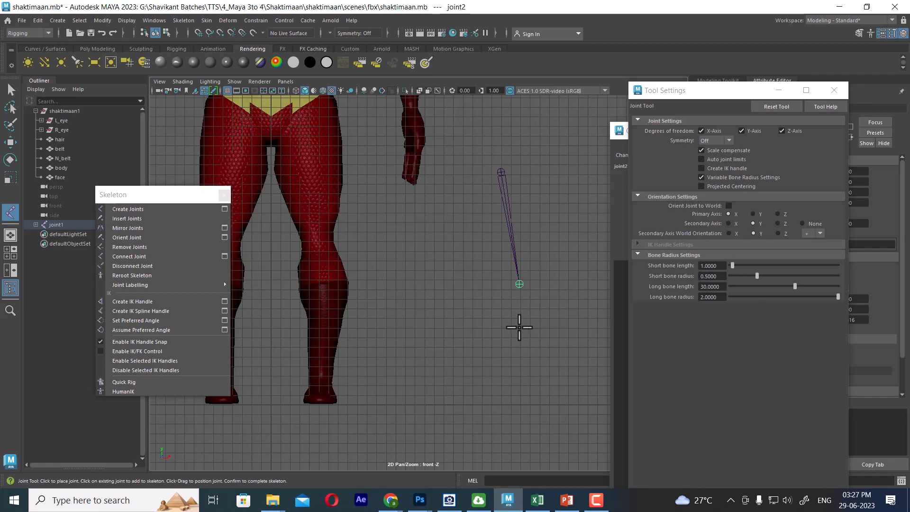
key(w)
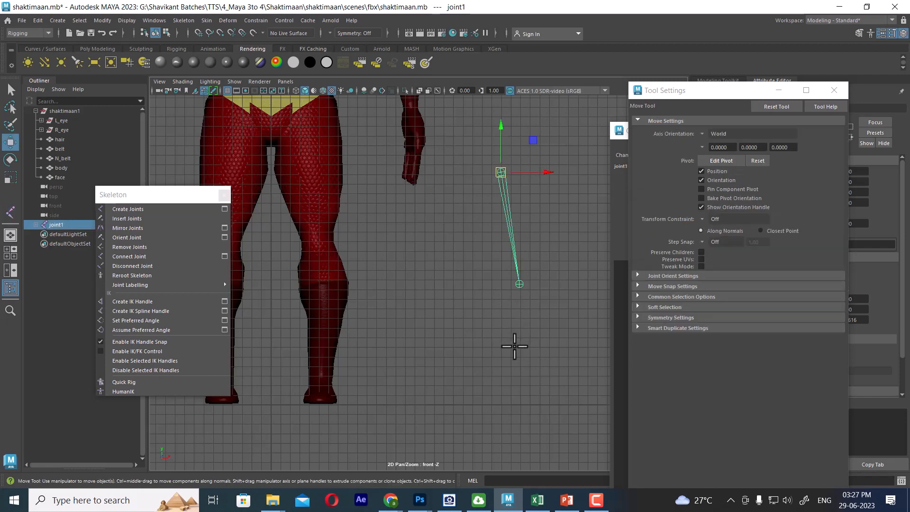
Move the Tool Settings window off the Channel Box and select the root joint's Radius channel
drag(723, 95, 437, 291)
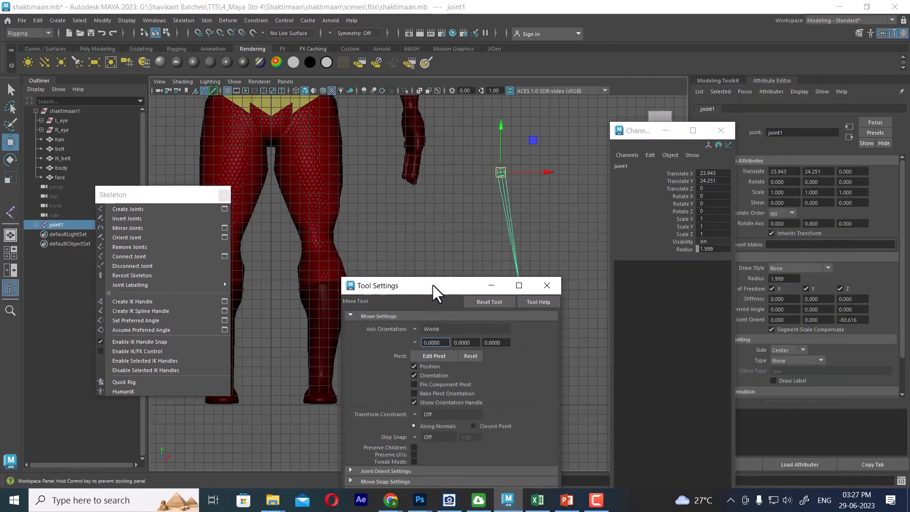
click(687, 249)
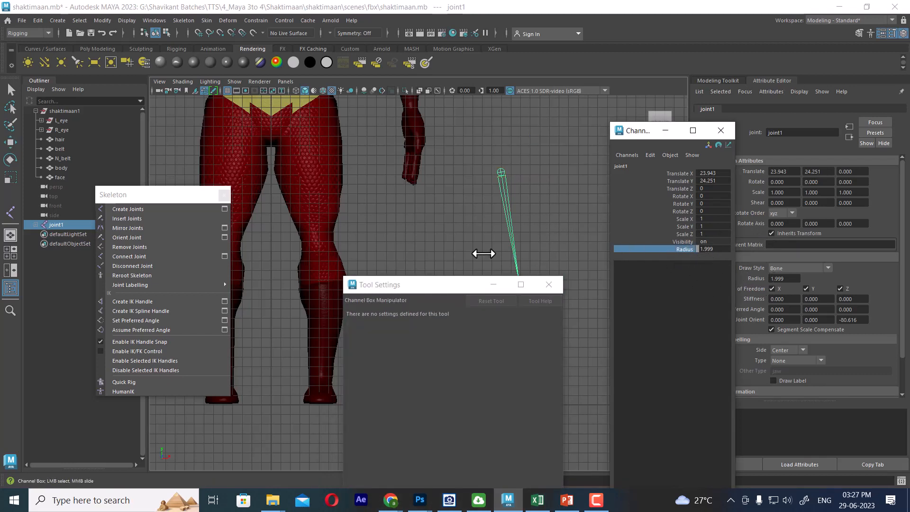
Reopen the Create Joints options and move the Tool Settings window clear of the two-joint chain
click(225, 209)
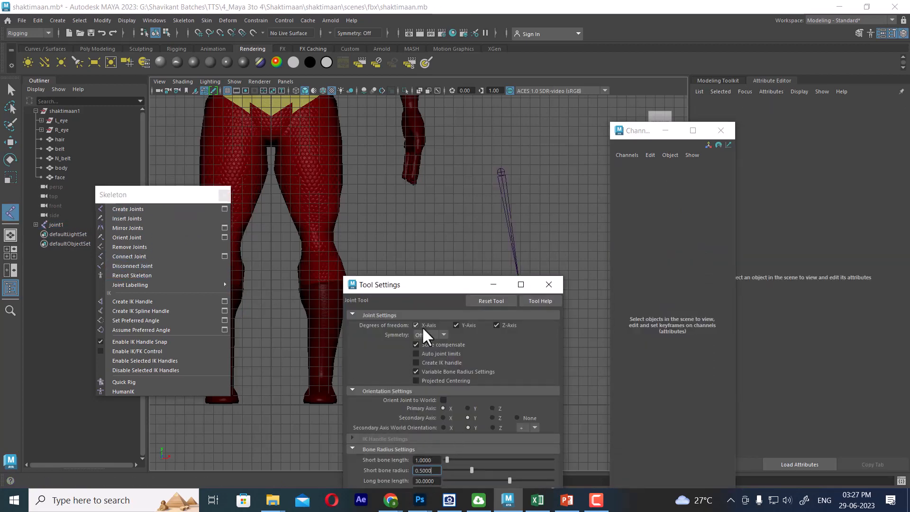
drag(428, 284, 364, 171)
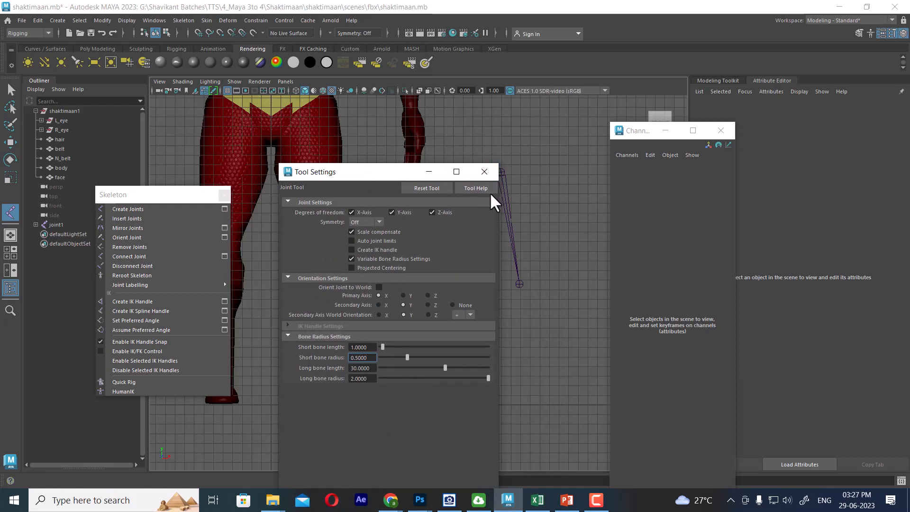
drag(396, 180, 325, 128)
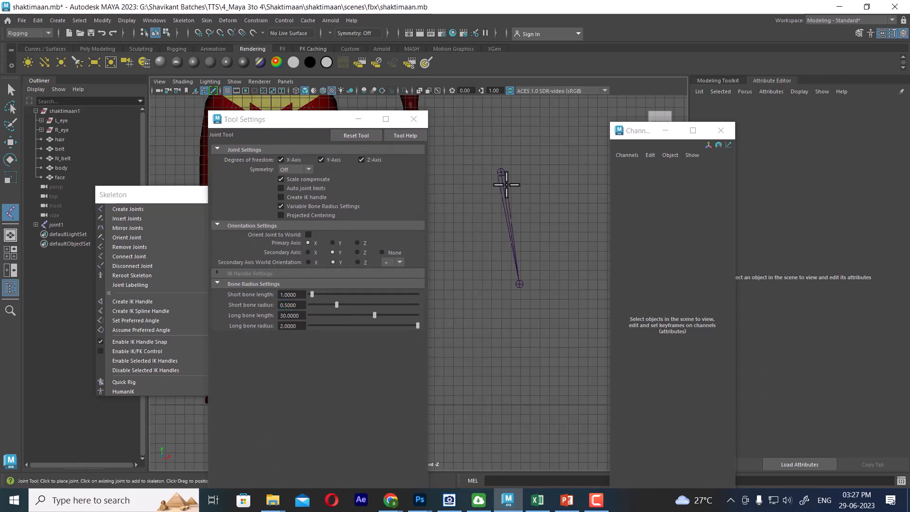
Set the root joint's radius to 7.399 by scrubbing its channel value, and deselect the two-joint chain
key(w)
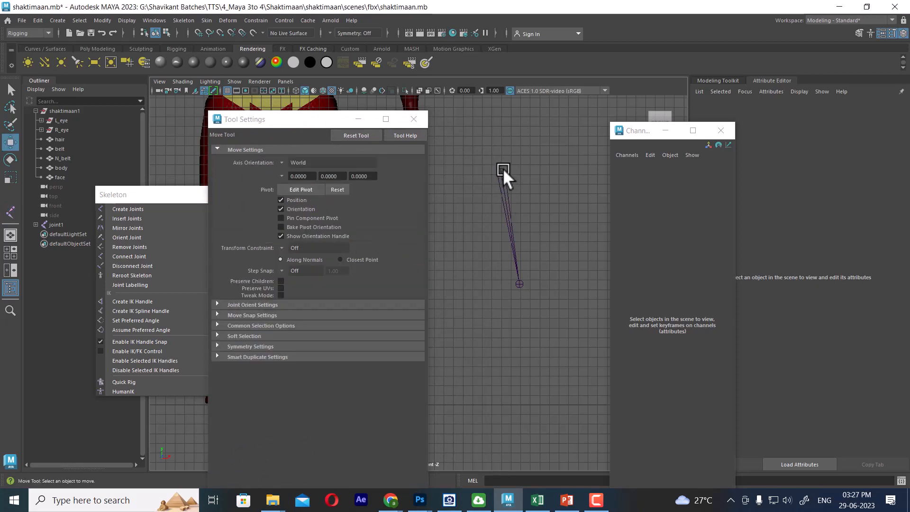
click(503, 171)
click(684, 249)
middle_drag(525, 244, 544, 244)
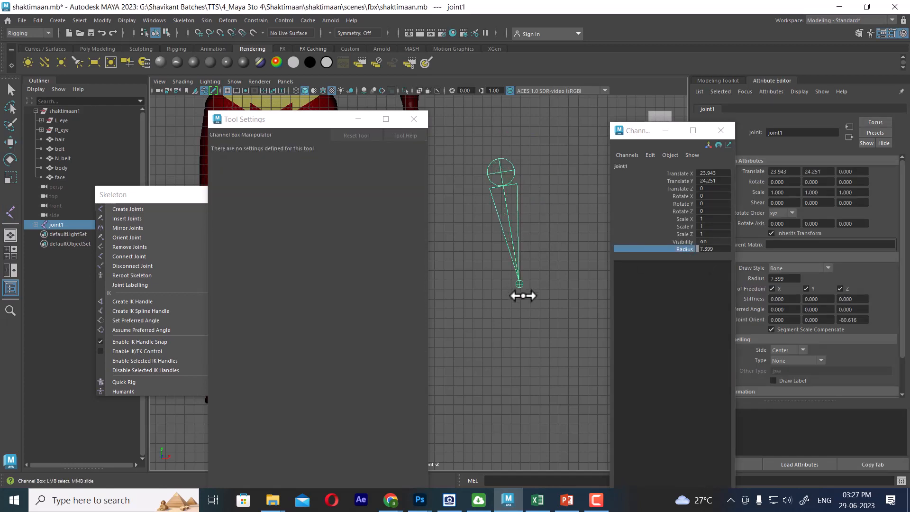
click(534, 331)
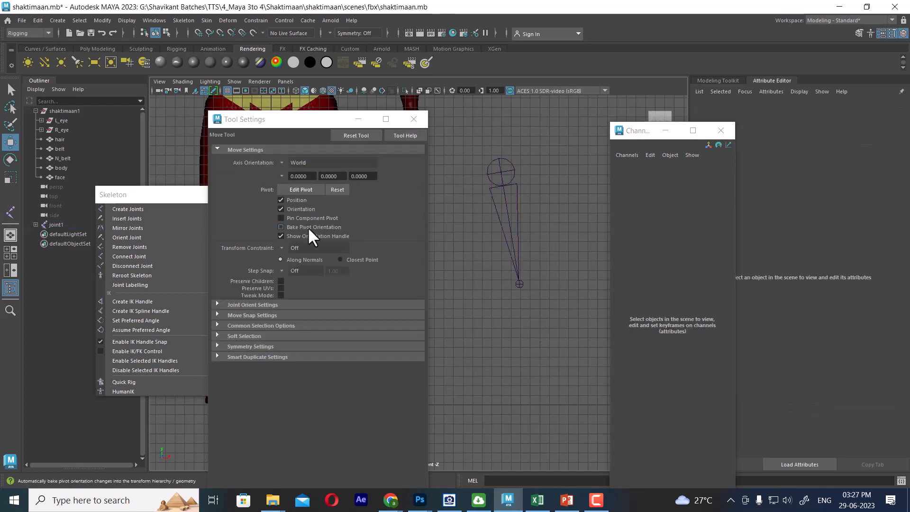
Reopen the Create Joints options and set the long bone radius to 7
click(197, 200)
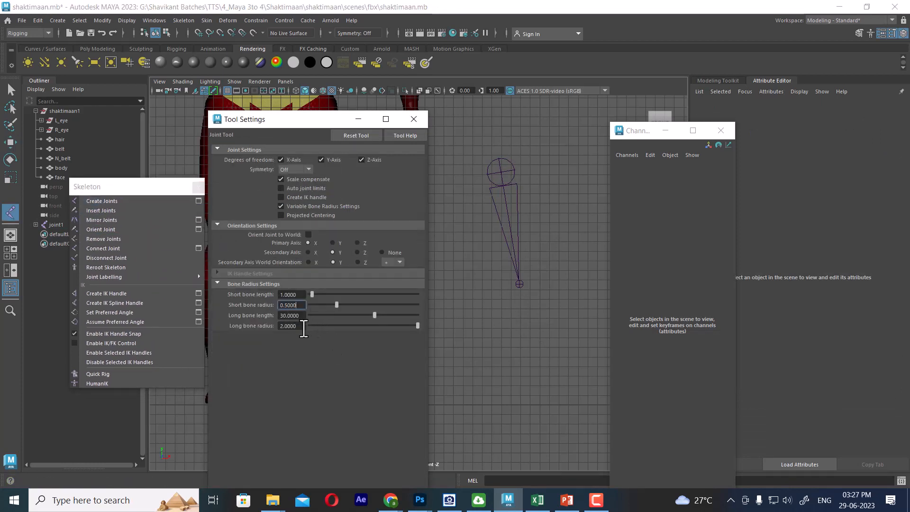
drag(303, 326, 219, 308)
text(7)
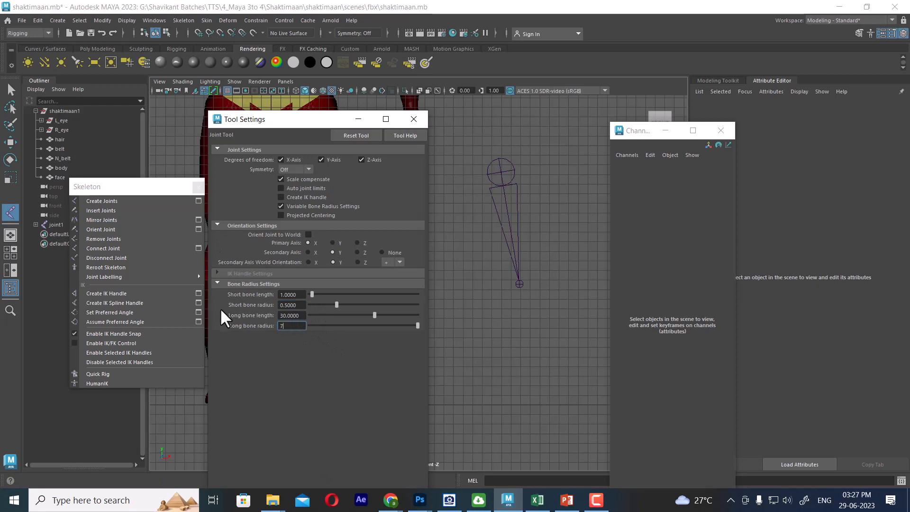
key(Return)
Draw a bent three-joint test chain beside the existing two-joint chain and complete it
click(448, 248)
click(490, 341)
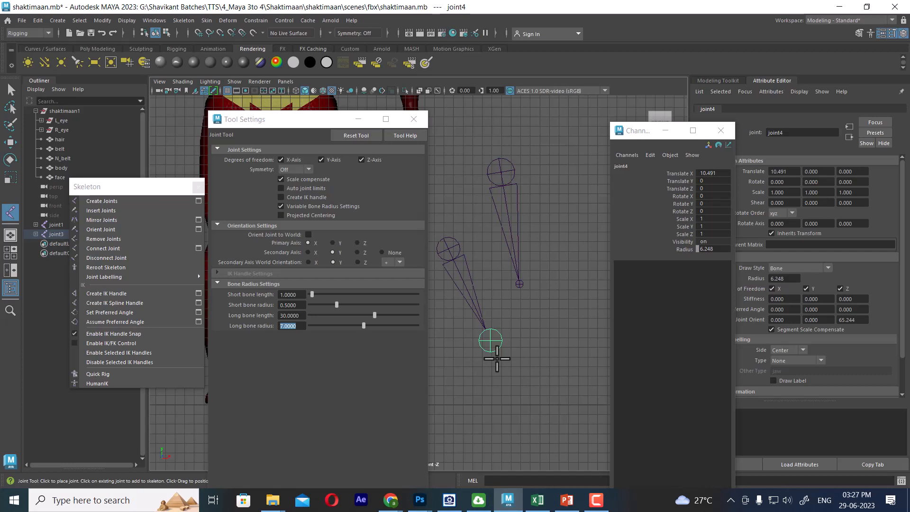
drag(484, 392, 479, 419)
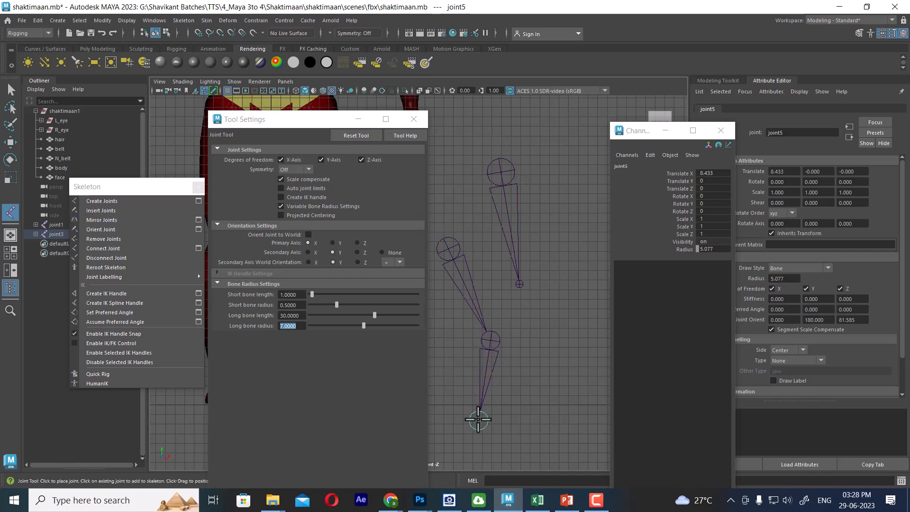
key(Return)
key(w)
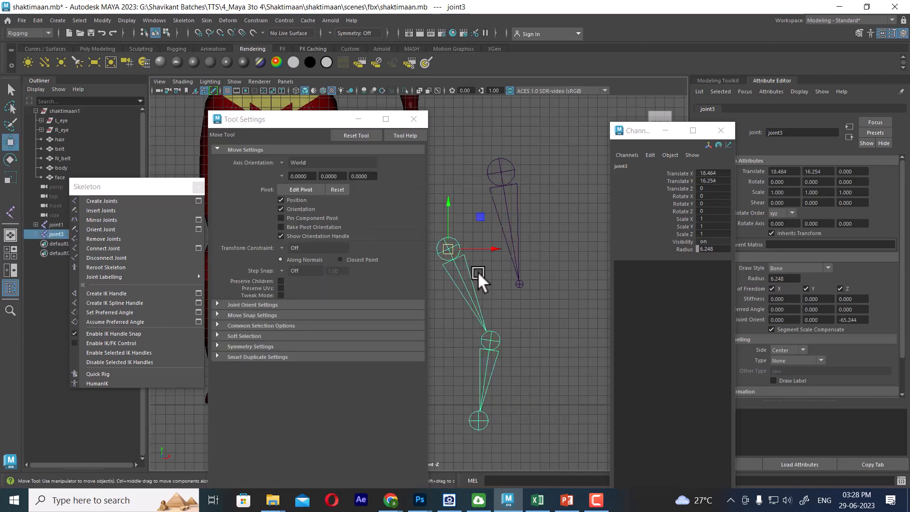
Delete both test joint chains together and close the Tool Settings window
drag(566, 137, 436, 456)
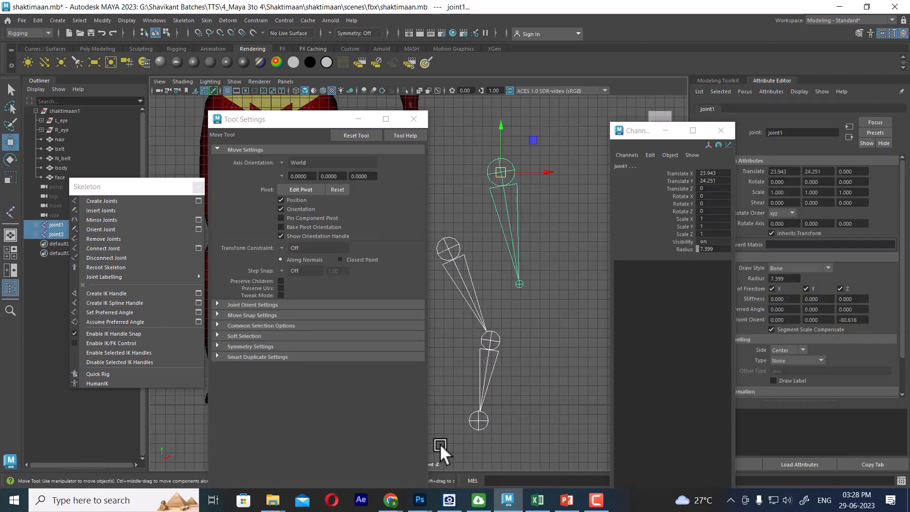
key(Delete)
click(414, 119)
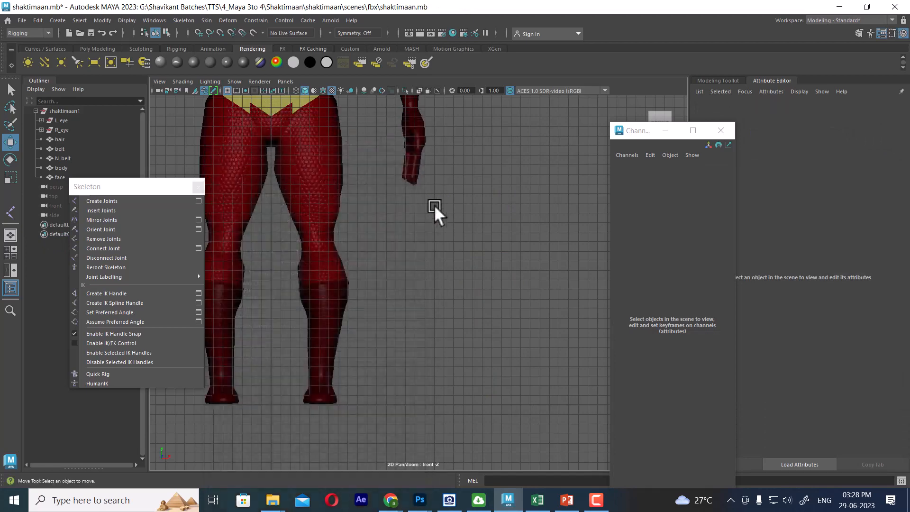
Move the floating Skeleton commands clear of the legs, and place hip and knee joints on the leg in the side view
drag(158, 188, 533, 155)
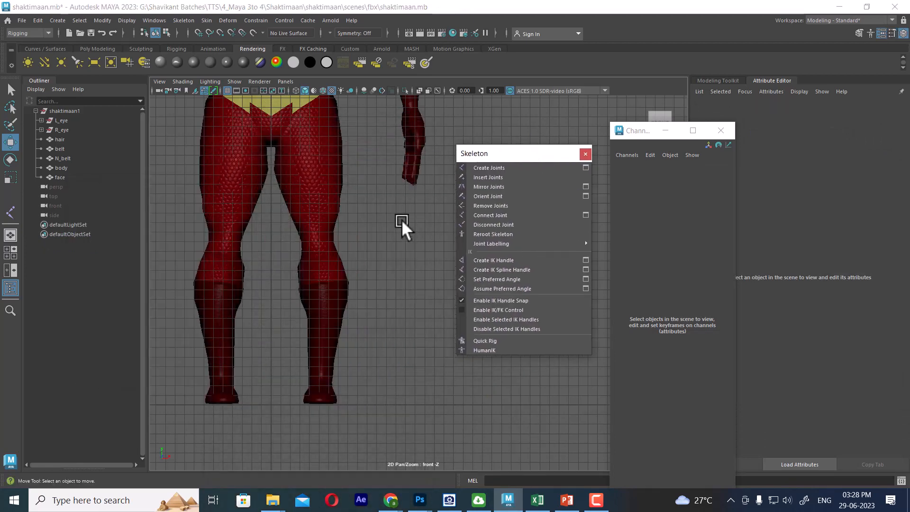
alt+middle_drag(402, 227, 388, 274)
scroll(388, 275, up, 1)
key(space)
drag(372, 271, 425, 272)
alt+right_drag(396, 278, 300, 355)
alt+middle_drag(300, 356, 315, 157)
alt+middle_drag(322, 394, 329, 187)
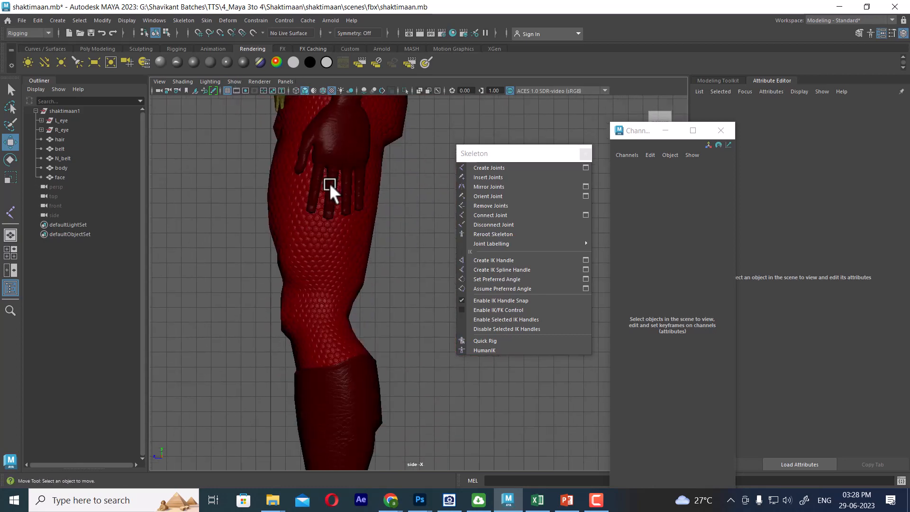
alt+middle_drag(347, 239, 342, 306)
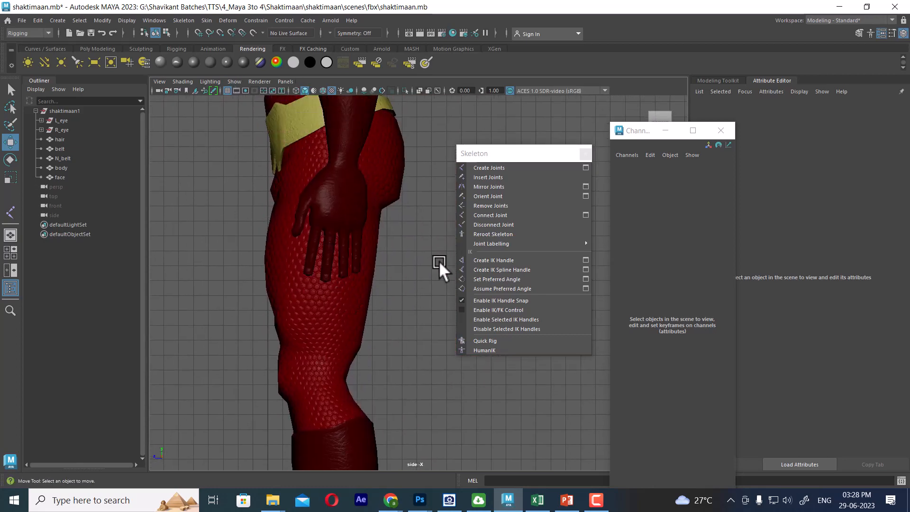
click(489, 169)
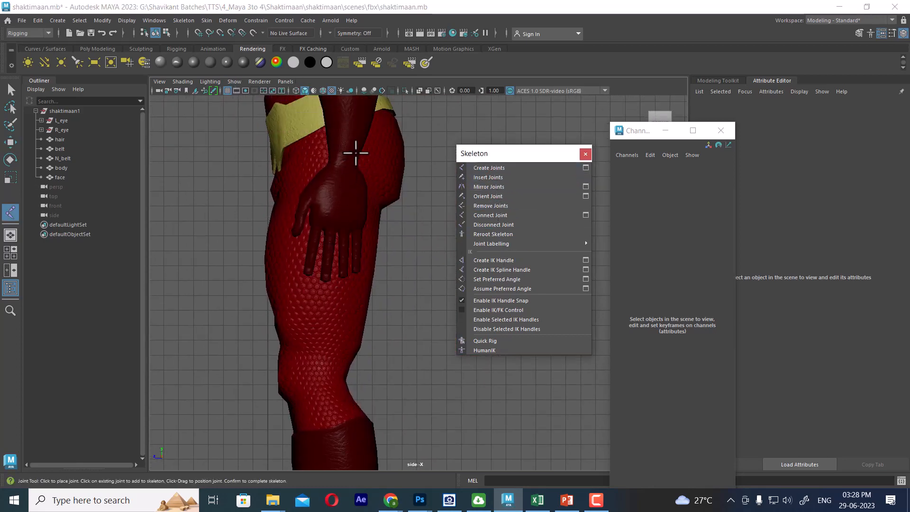
click(353, 150)
click(322, 377)
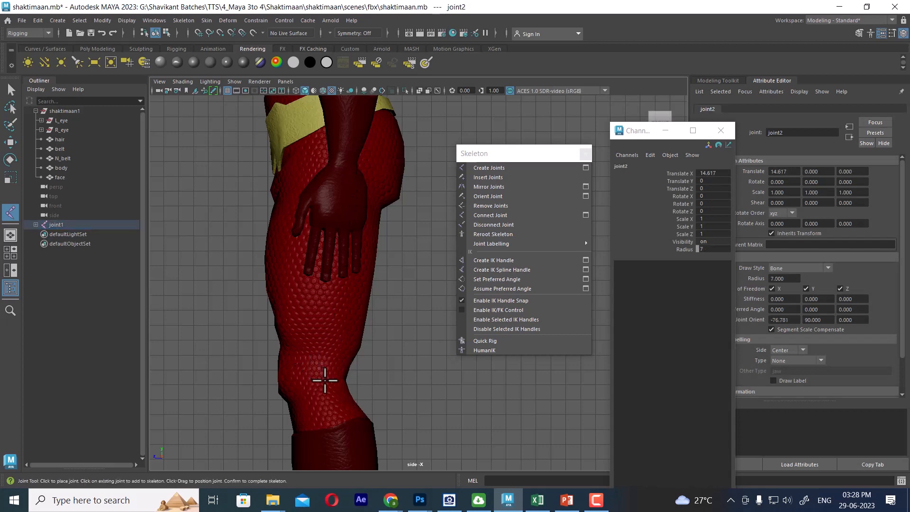
Check the joints in wireframe, return to textured shading, and turn on X-ray display for joints
key(4)
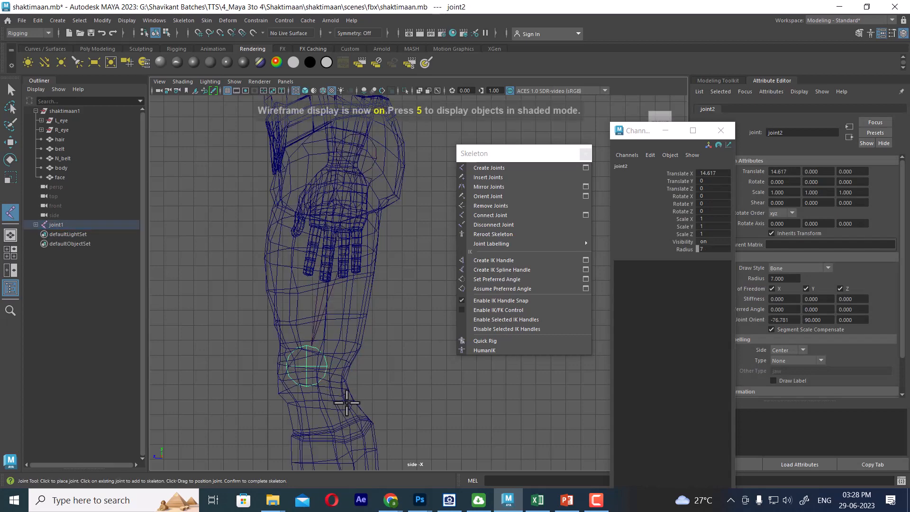
alt+middle_drag(347, 403, 345, 382)
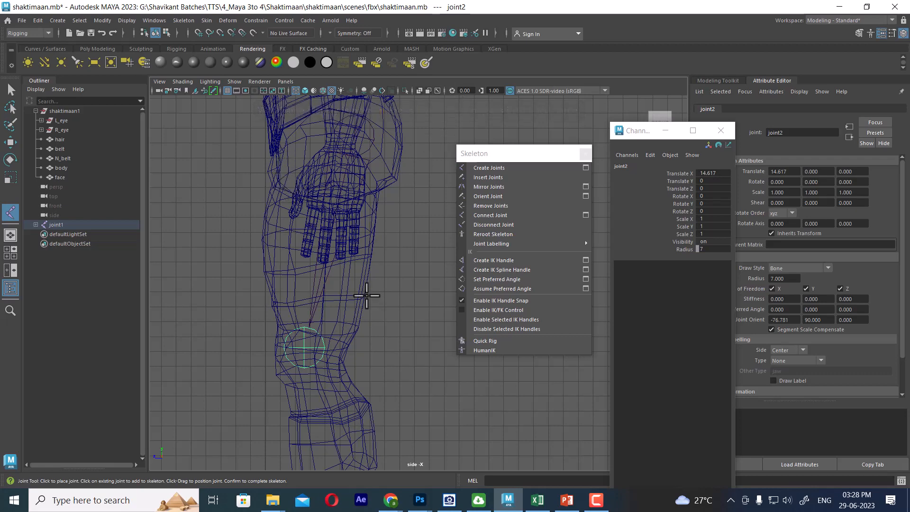
alt+middle_drag(394, 292, 398, 324)
key(5)
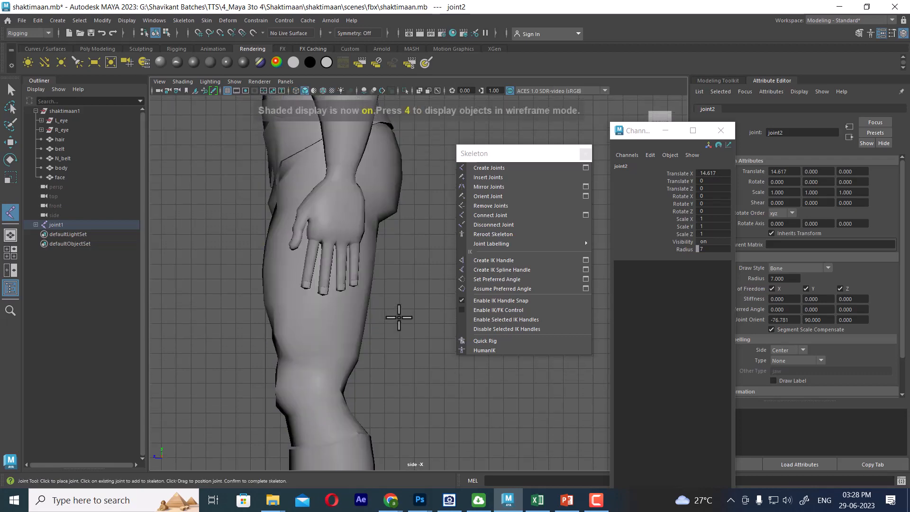
key(6)
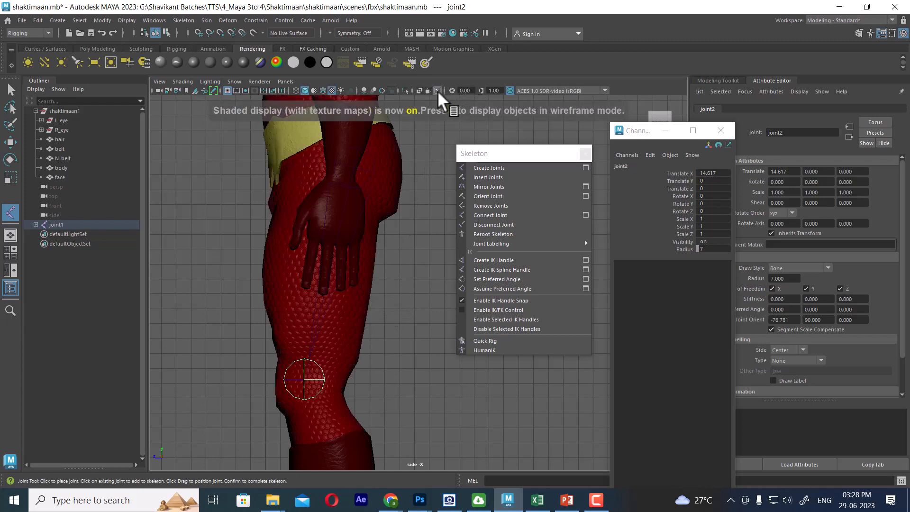
click(437, 90)
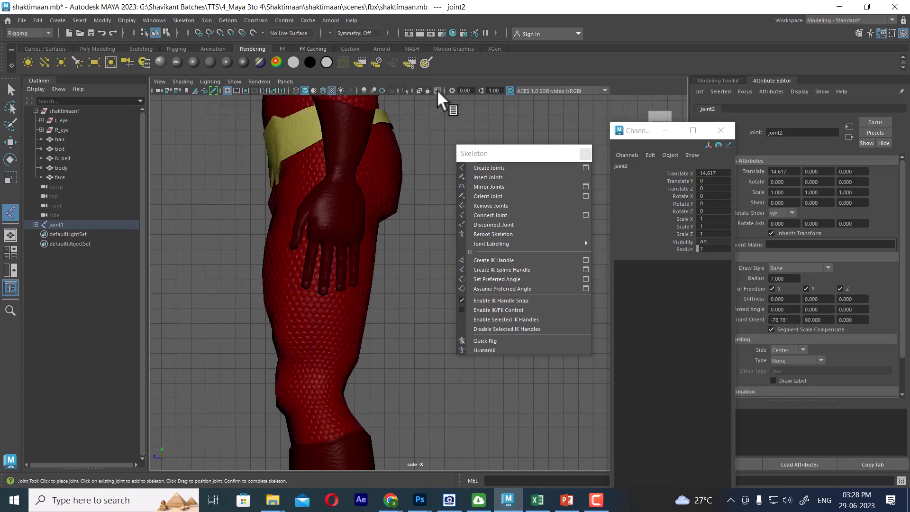
click(437, 90)
Add an ankle joint below the knee in the side view and complete the leg joint chain
alt+middle_drag(360, 341, 341, 134)
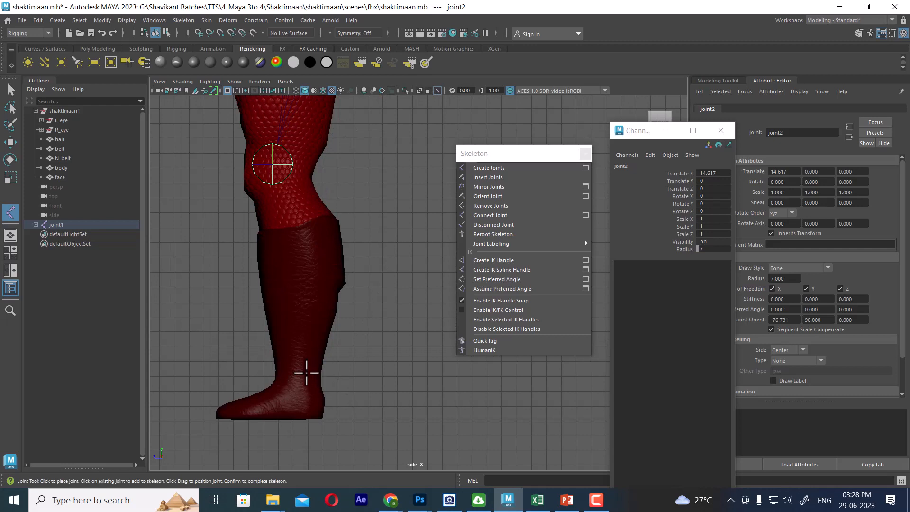
drag(304, 384, 299, 393)
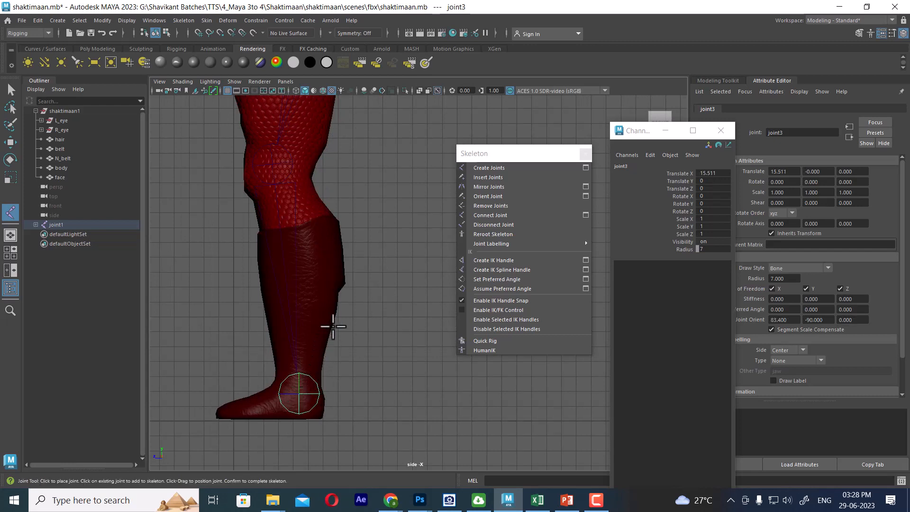
alt+middle_drag(363, 266, 379, 357)
scroll(350, 254, down, 3)
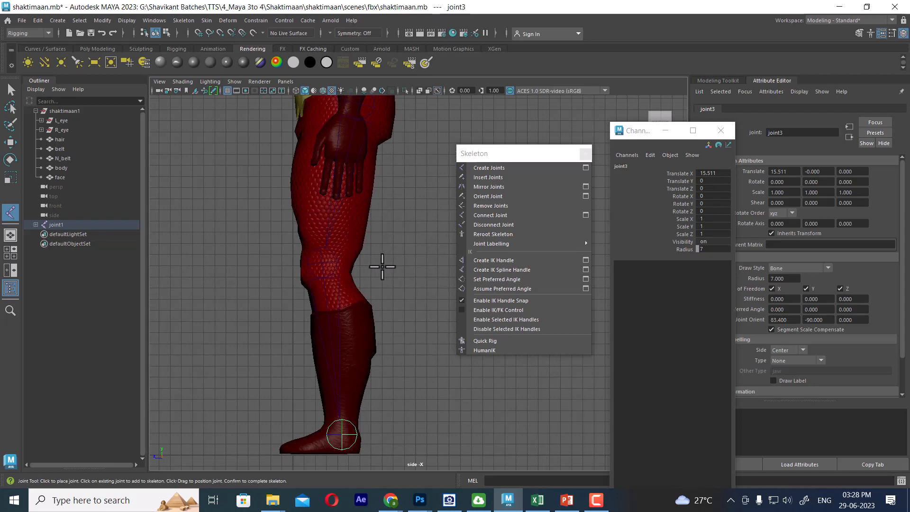
key(Return)
Move the leg joint chain to Translate X 4.43 in the front view, and try to select its ankle joint
key(space)
drag(390, 257, 391, 289)
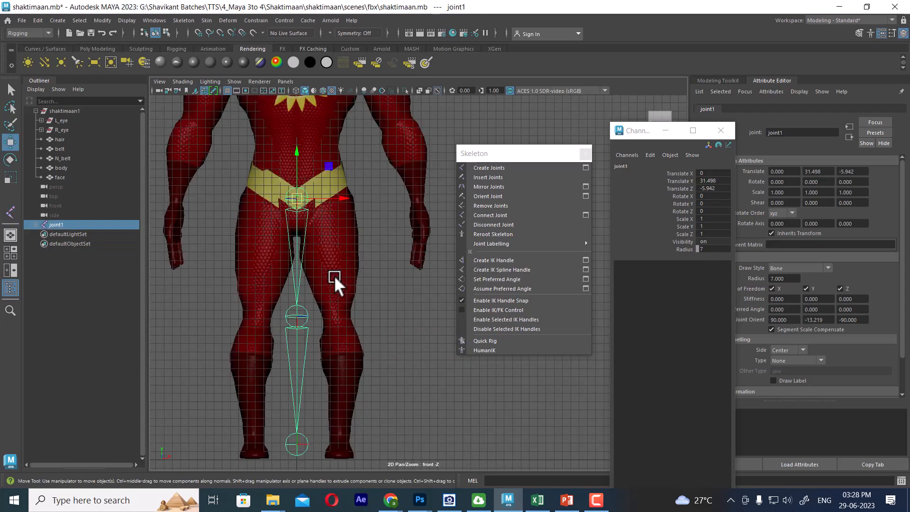
scroll(335, 276, up, 1)
drag(340, 195, 378, 194)
alt+middle_drag(344, 284, 309, 209)
scroll(300, 243, up, 1)
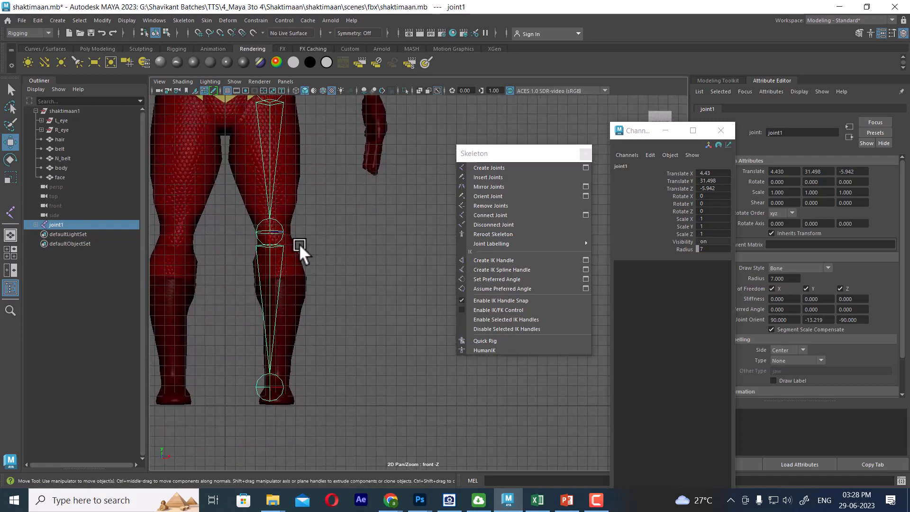
click(275, 387)
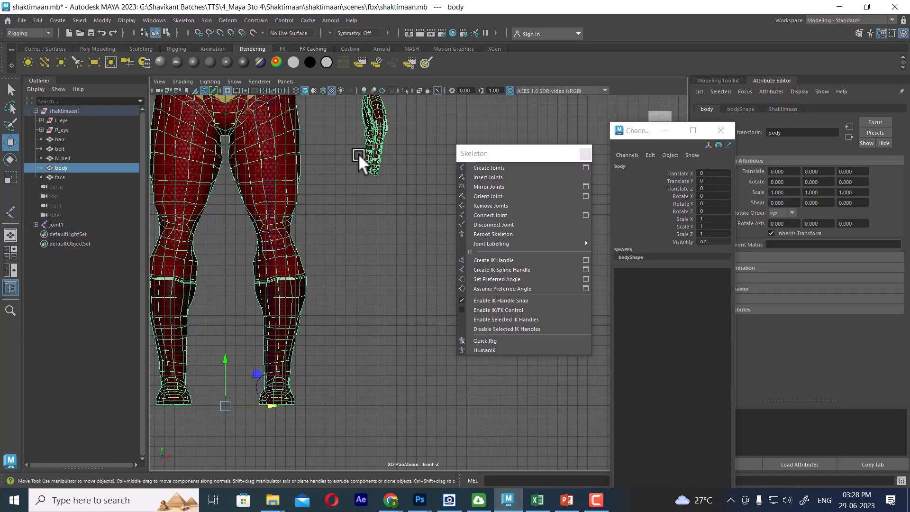
Dock the floating Channel Box / Layer Editor at the side, and toggle the gray layer's visibility off and on
alt+middle_drag(358, 153, 397, 272)
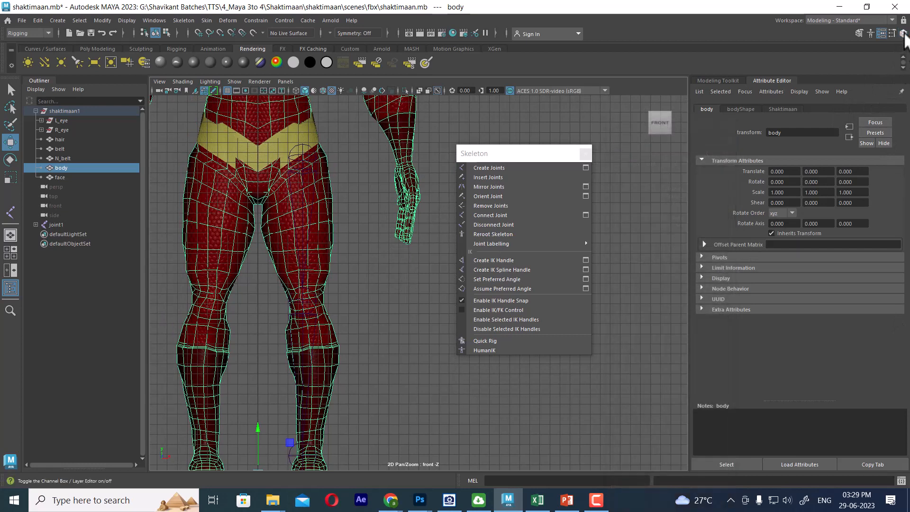
click(642, 130)
drag(641, 130, 895, 91)
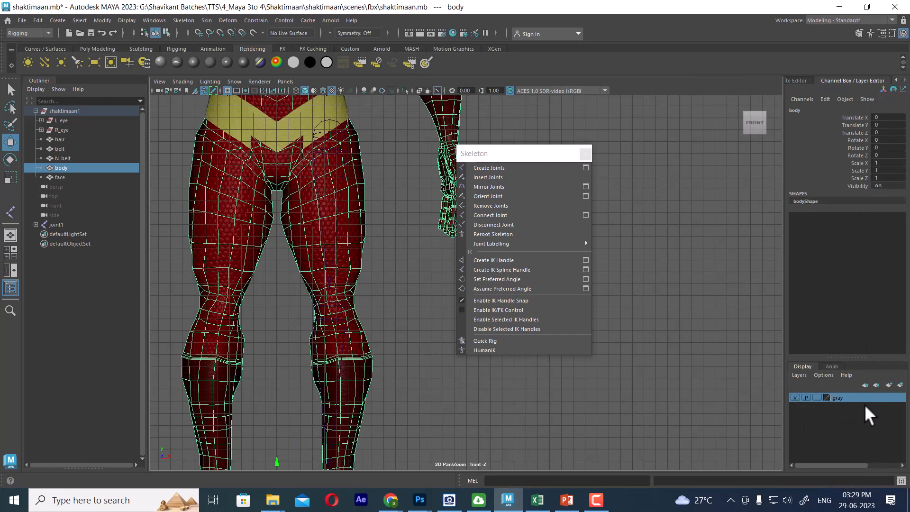
click(795, 397)
click(795, 397)
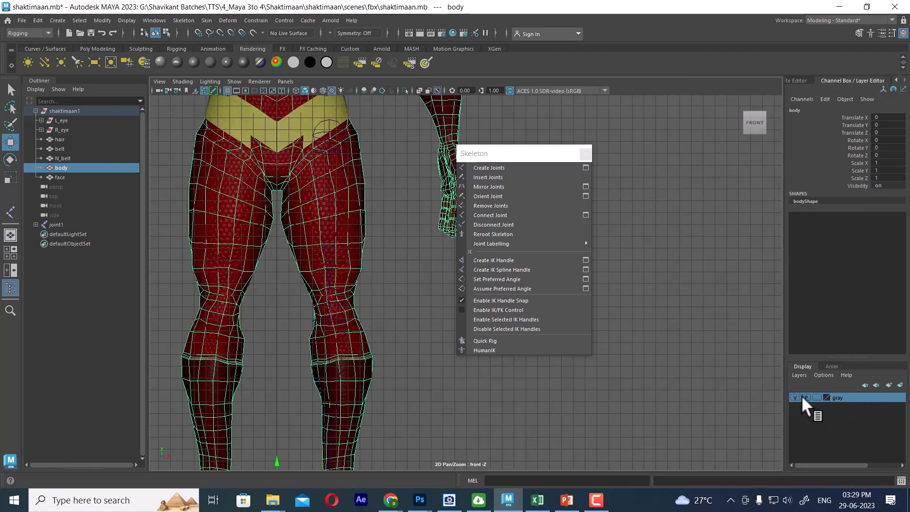
Rename the gray display layer to Shaktimaan_model and give it a red colour
double_click(837, 397)
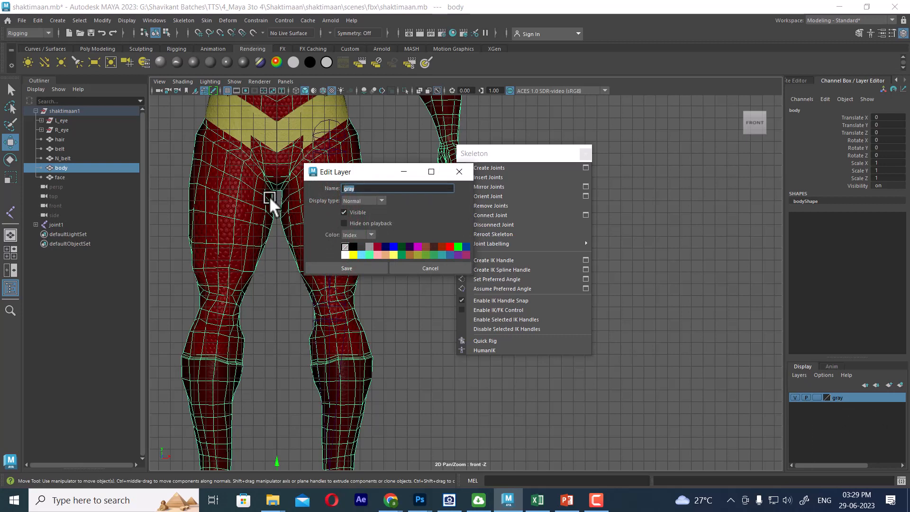
text(Shaktimaan)
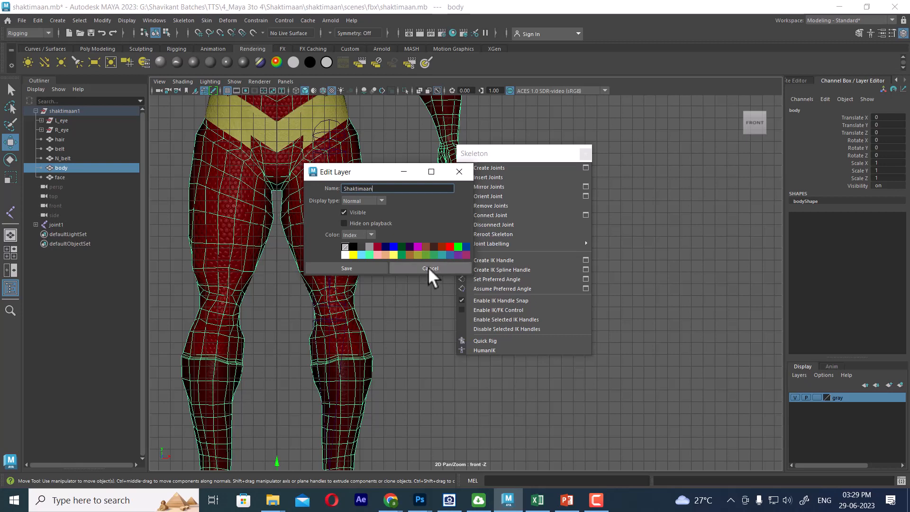
click(442, 246)
click(351, 269)
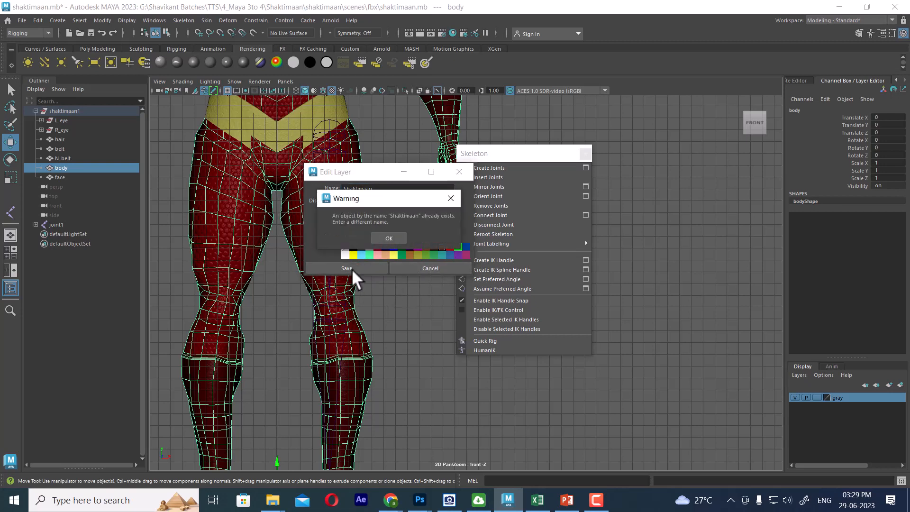
click(388, 238)
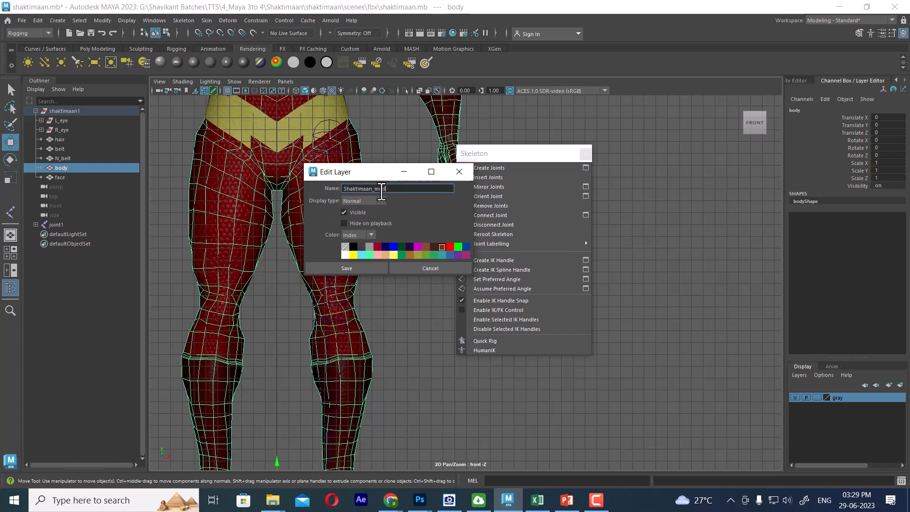
click(347, 267)
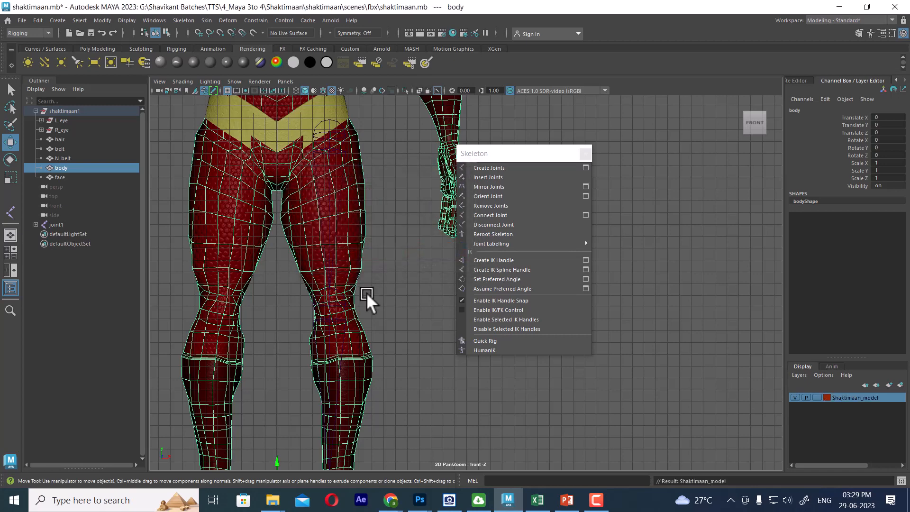
Set the Shaktimaan_model layer's display type to Reference, and move the floating Skeleton commands clear of the hand
click(818, 397)
click(818, 397)
drag(515, 156, 596, 136)
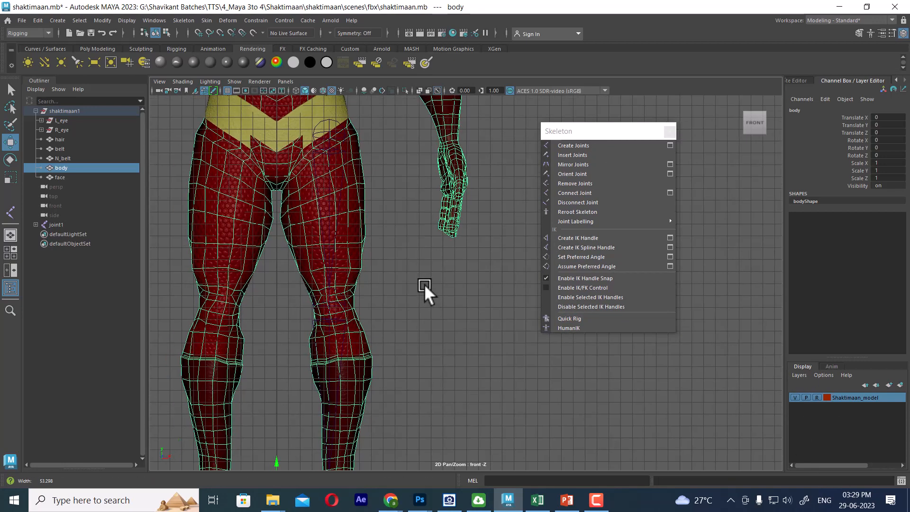
Hide the viewport grid, and shift the leg's knee joint slightly outward in the front view to Translate Z -0.439
click(468, 355)
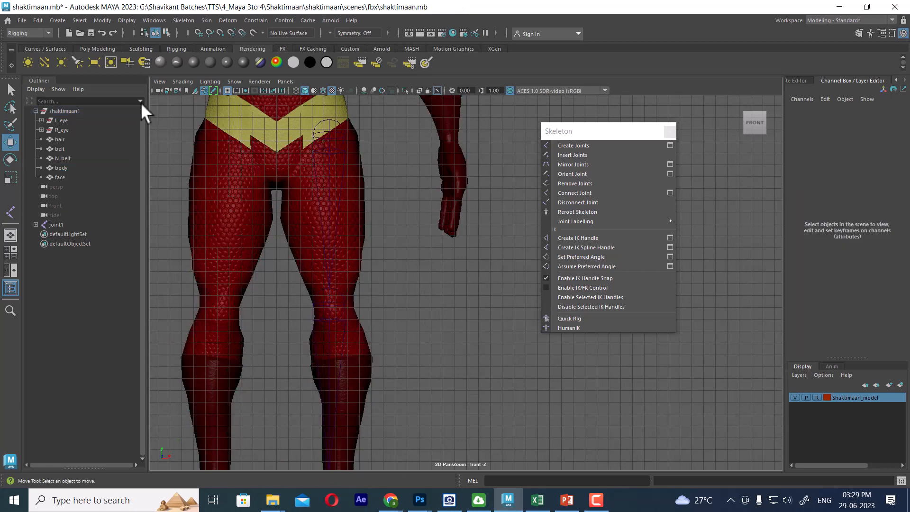
click(228, 90)
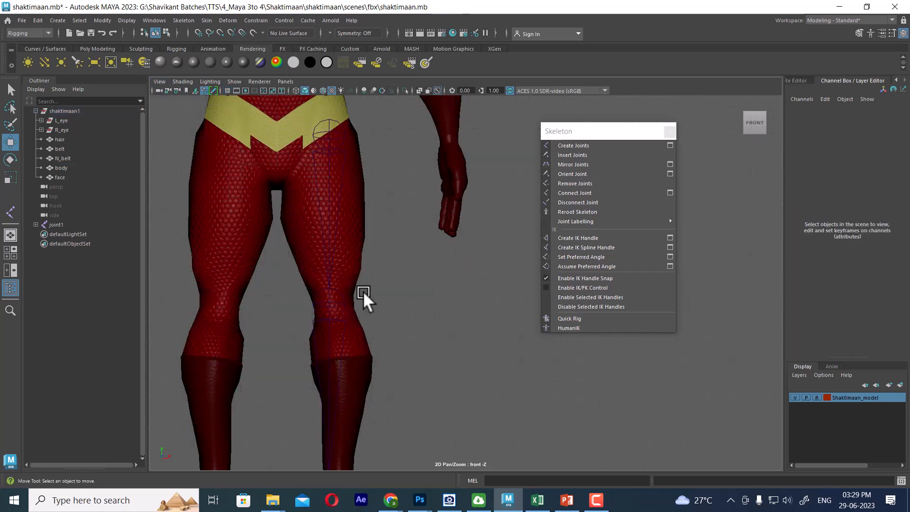
click(341, 303)
drag(370, 302, 376, 302)
Shift the ankle joint slightly outward in the front view to Translate Z 0.397, centring it in the ankle
alt+middle_drag(407, 307, 450, 240)
alt+middle_drag(428, 383, 423, 300)
scroll(423, 301, up, 1)
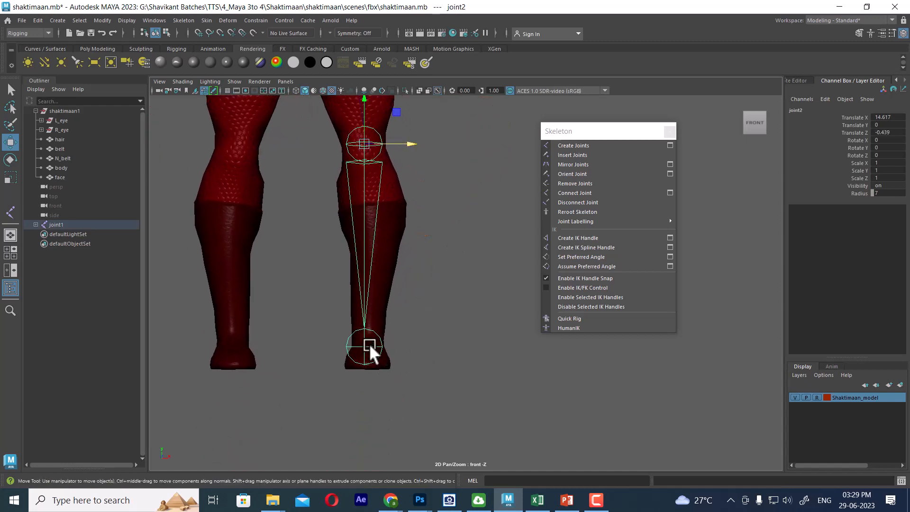
click(377, 344)
drag(400, 343, 405, 343)
Raise the ankle joint in the side view to Translate X 15.1 and Translate Y 0.048, and return to the front view
key(space)
drag(419, 311, 465, 312)
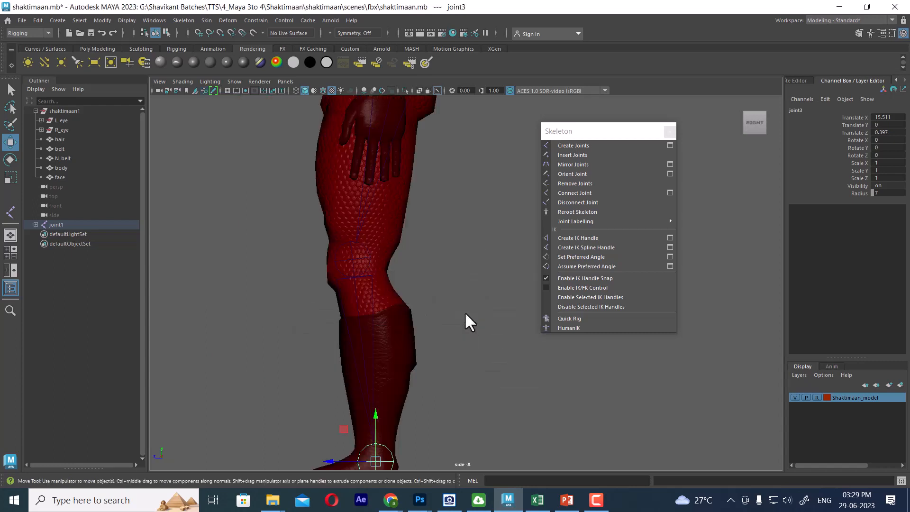
alt+middle_drag(402, 351, 411, 235)
scroll(443, 331, up, 3)
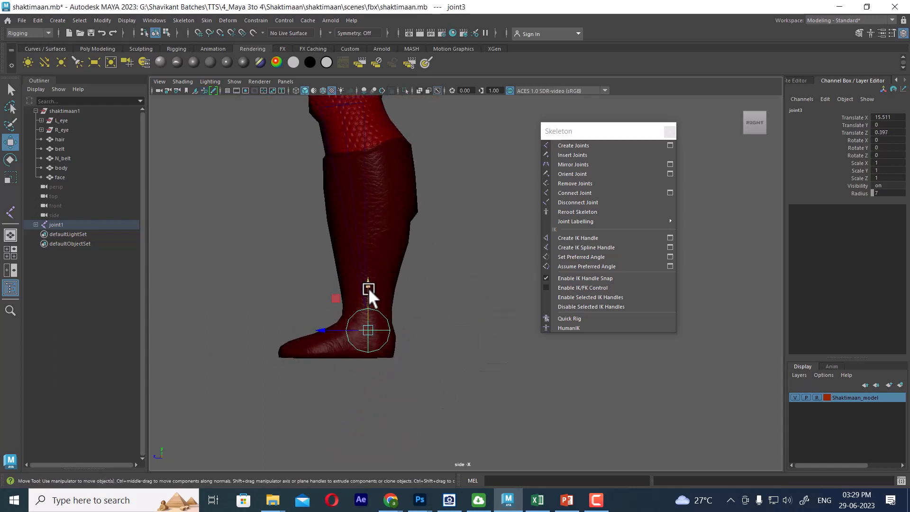
drag(368, 288, 368, 280)
alt+middle_drag(438, 218, 441, 344)
key(space)
drag(456, 288, 456, 308)
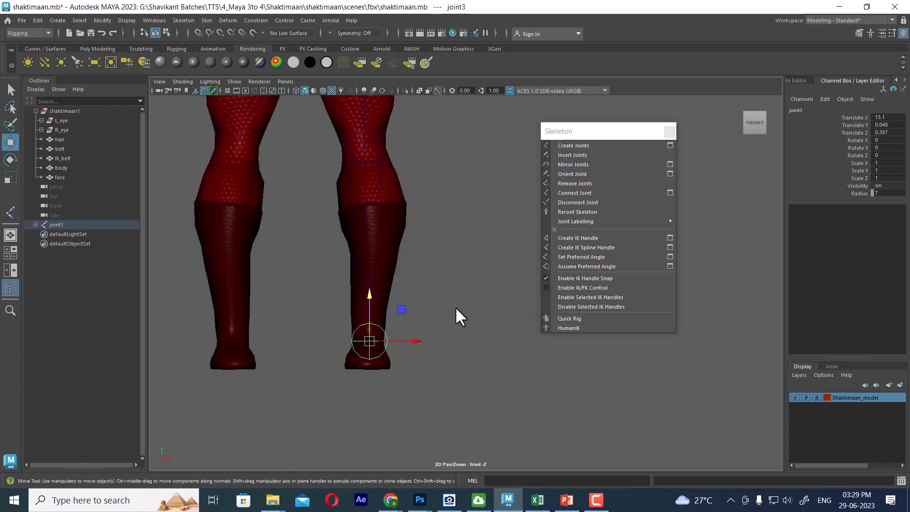
Create a single joint at the centre of the pelvis on the belt, at about Translate X -0.01 and Translate Y 31.388
mouse_move(455, 306)
alt+middle_down()
mouse_move(416, 270)
mouse_move(441, 299)
alt+middle_up()
click(590, 145)
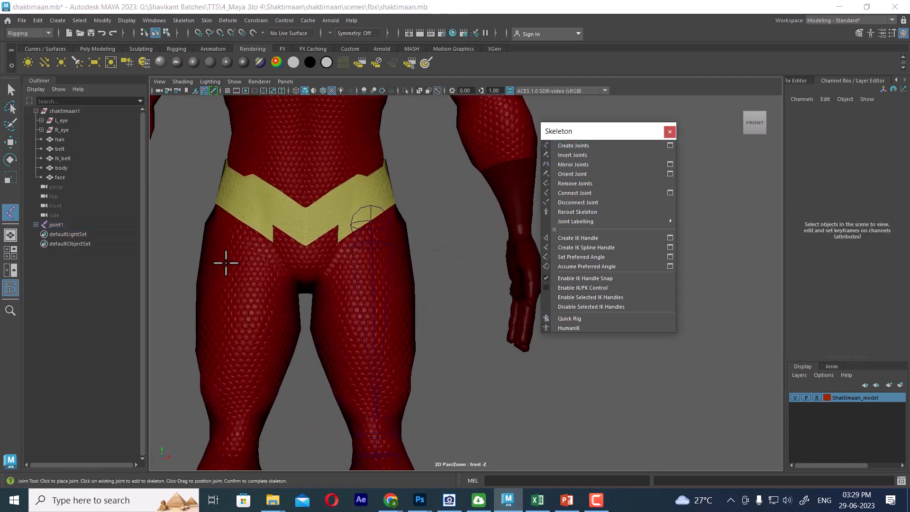
scroll(226, 262, up, 3)
alt+middle_drag(240, 264, 358, 270)
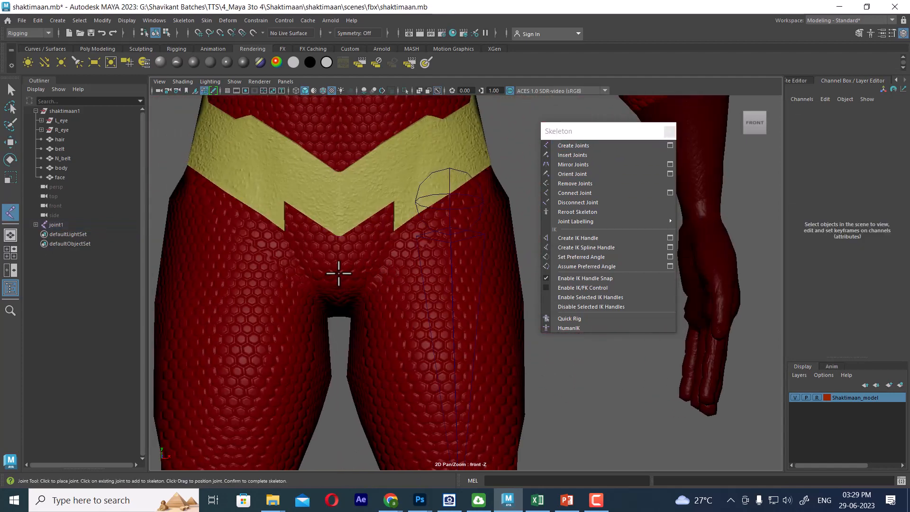
click(338, 203)
key(w)
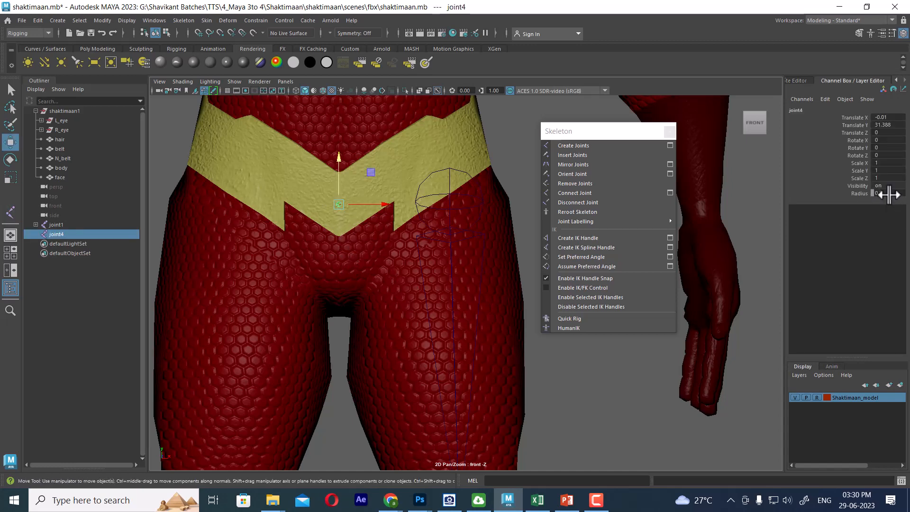
Check the Joint tool's bone radius settings, and set the new pelvis joint's radius to 6.5
click(670, 145)
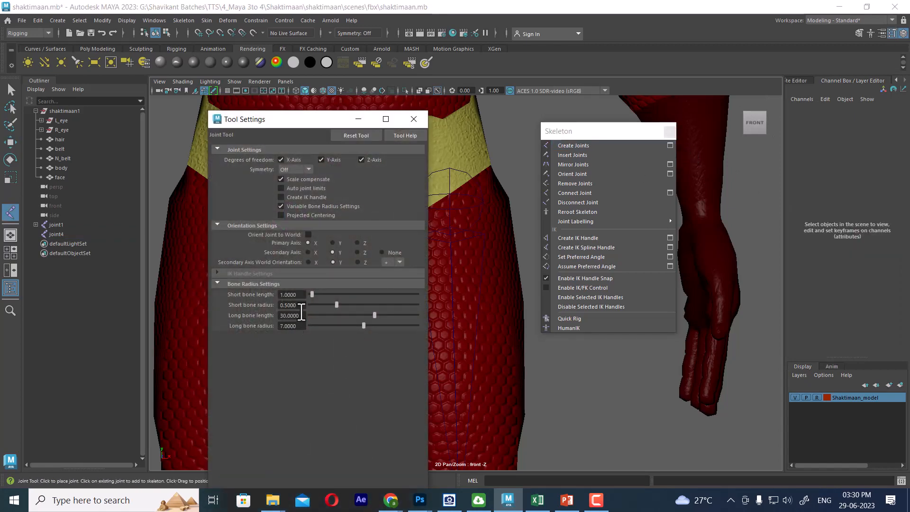
click(413, 119)
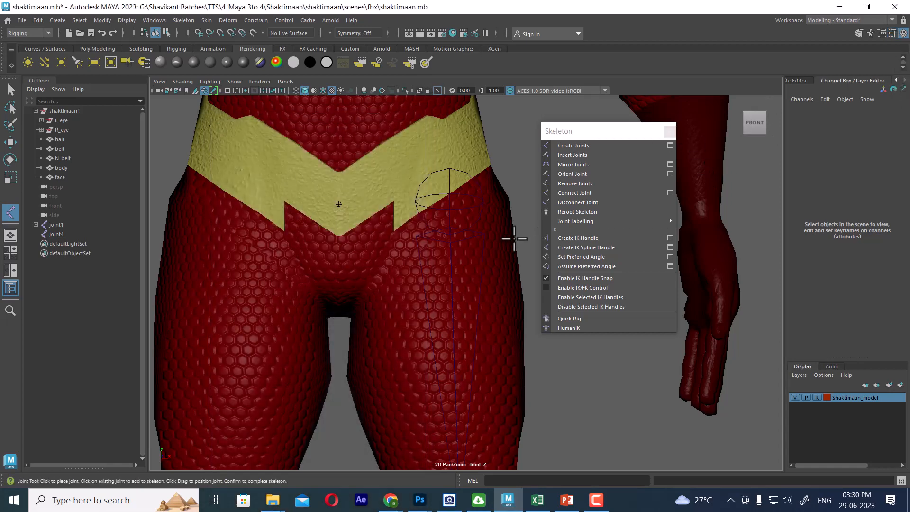
key(w)
click(339, 203)
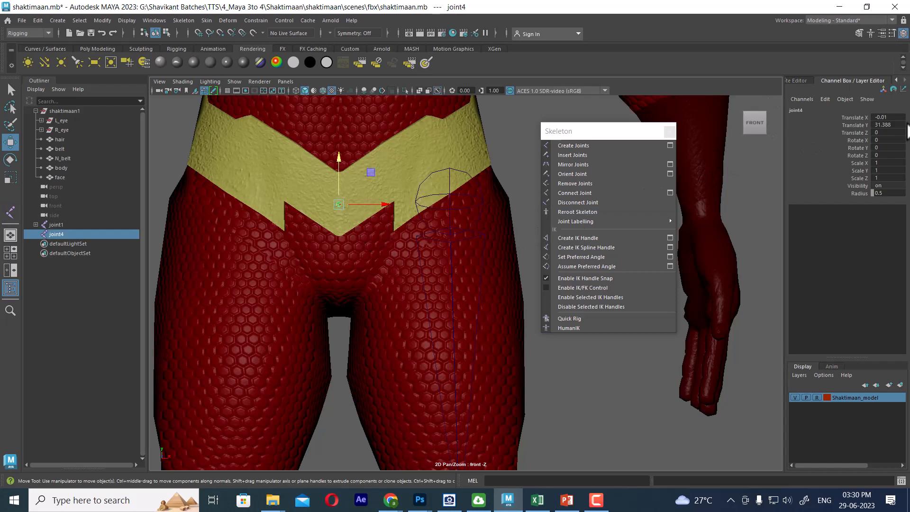
click(860, 193)
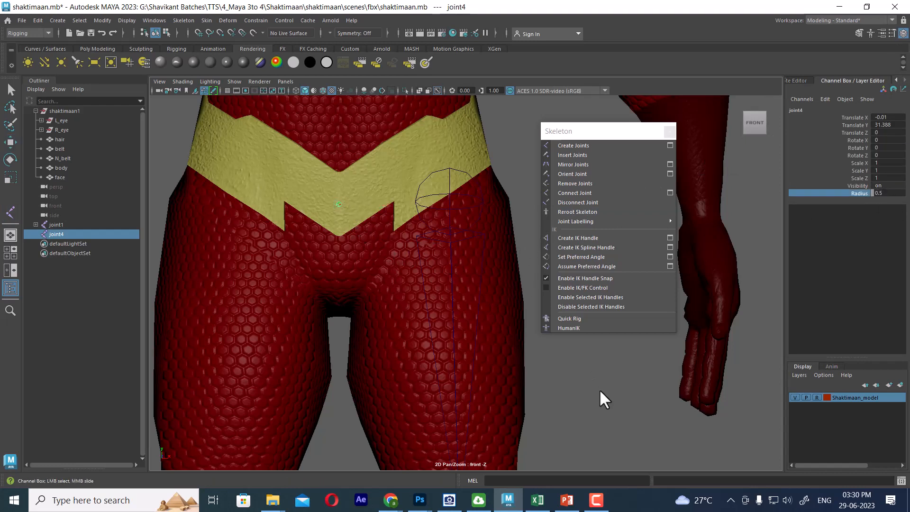
middle_drag(599, 389, 628, 391)
scroll(377, 260, up, 2)
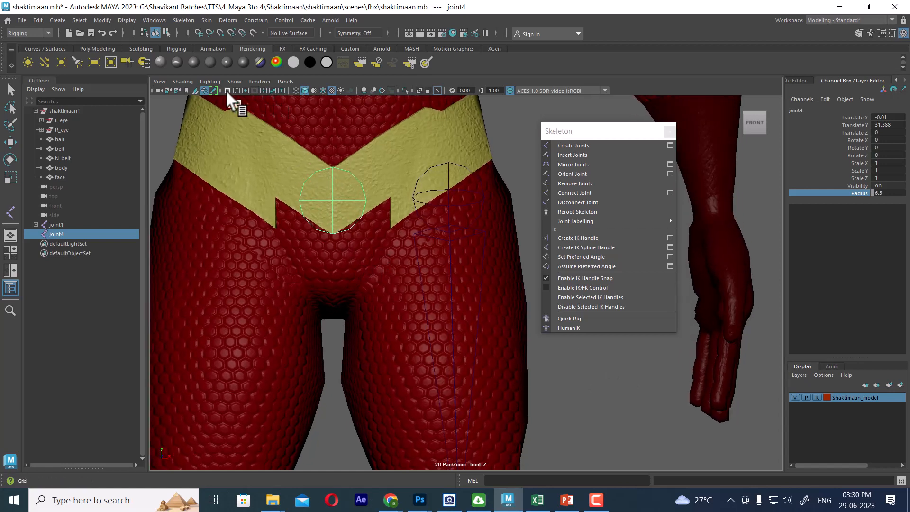
Toggle the wireframe-on-shaded display on and off, and select the leg's hip joint with its child hierarchy expanded
click(323, 91)
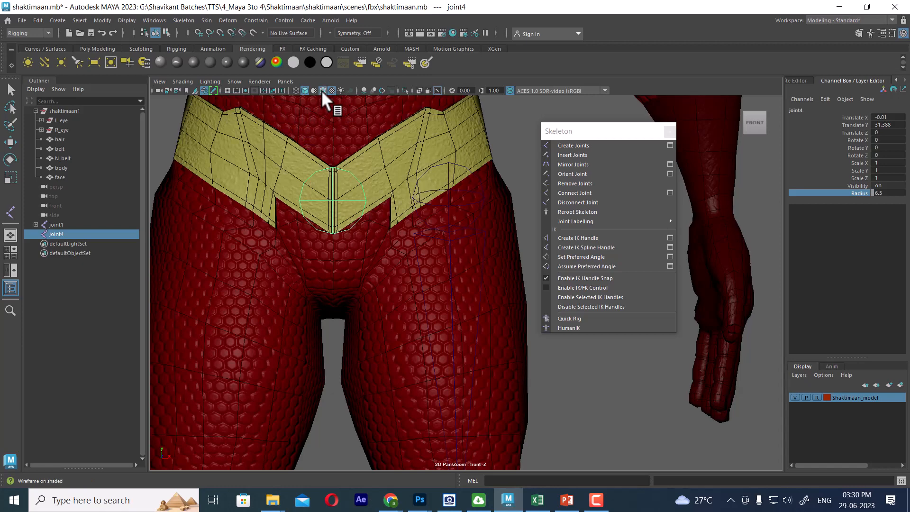
click(323, 91)
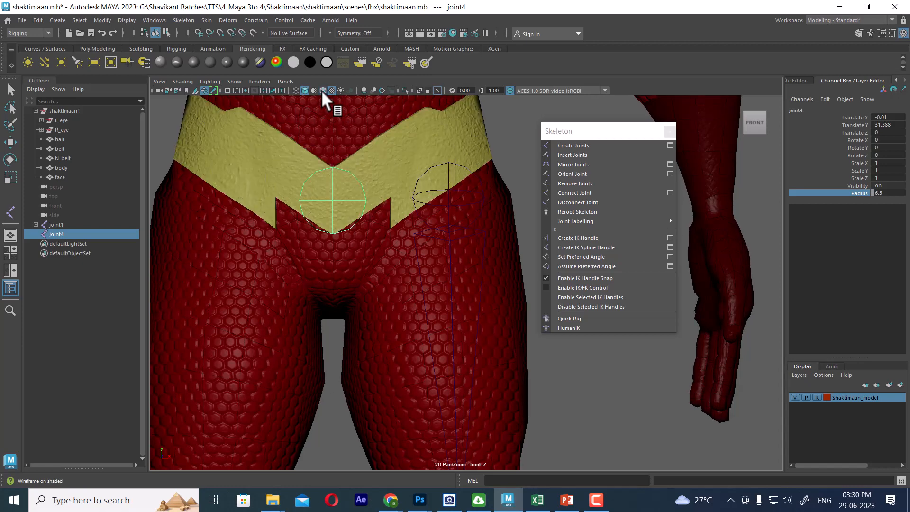
mouse_move(506, 394)
alt+right_down()
mouse_move(445, 357)
mouse_move(408, 233)
alt+right_up()
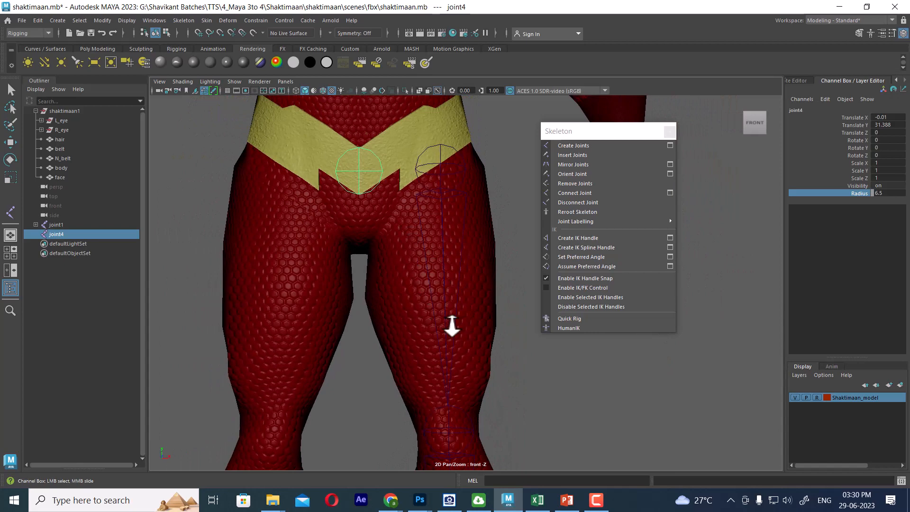
key(w)
click(450, 189)
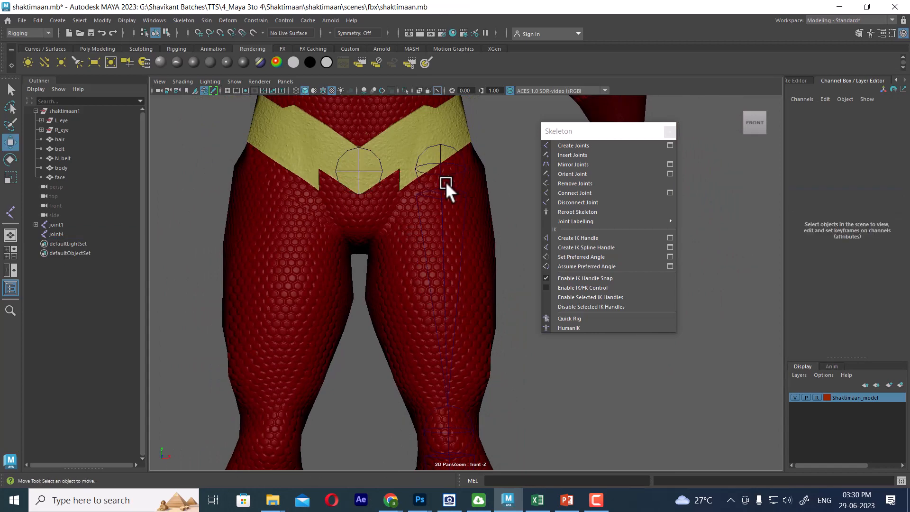
click(440, 169)
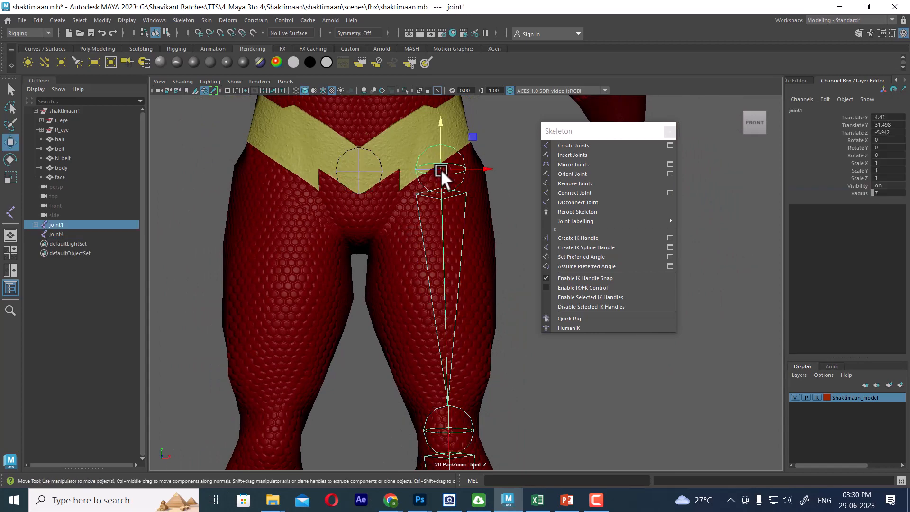
click(35, 224)
click(41, 234)
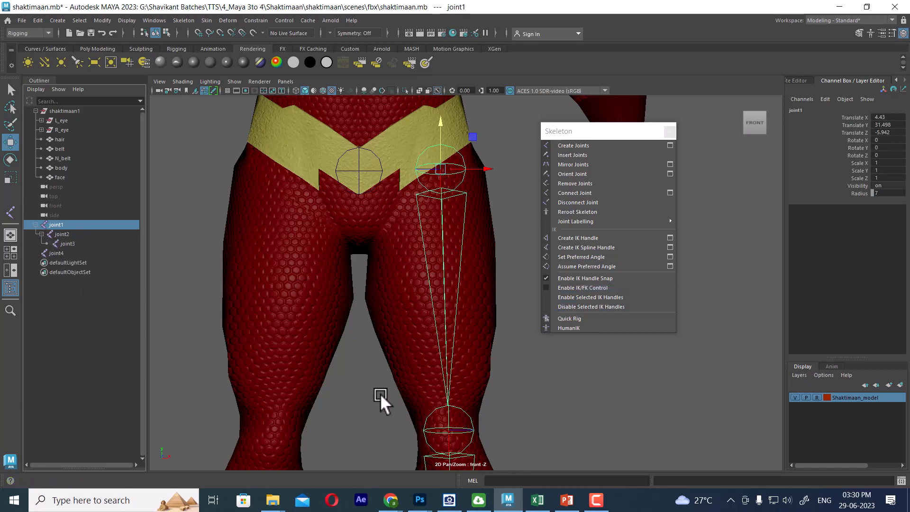
Open the reference image maya-rigging-1.jpg from the RIGGING CLASS1 folder, and place its window beside the character in Maya
mouse_move(273, 504)
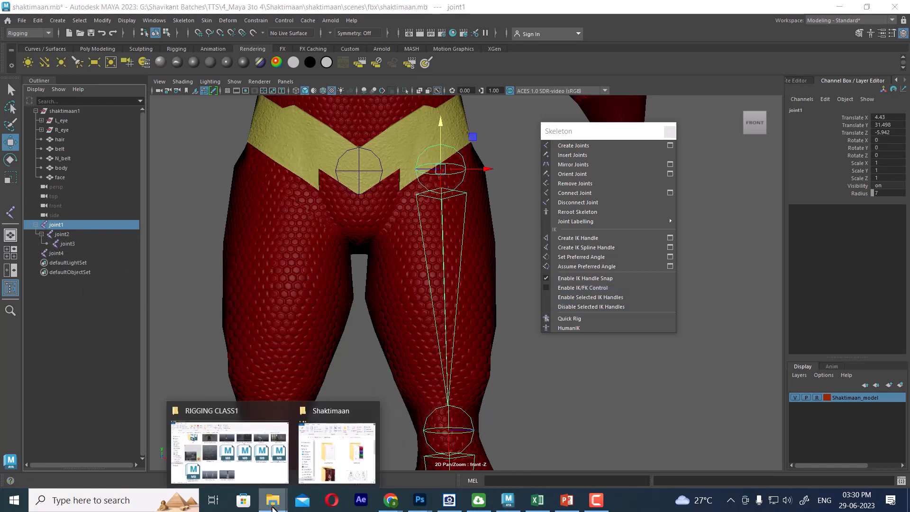
click(265, 467)
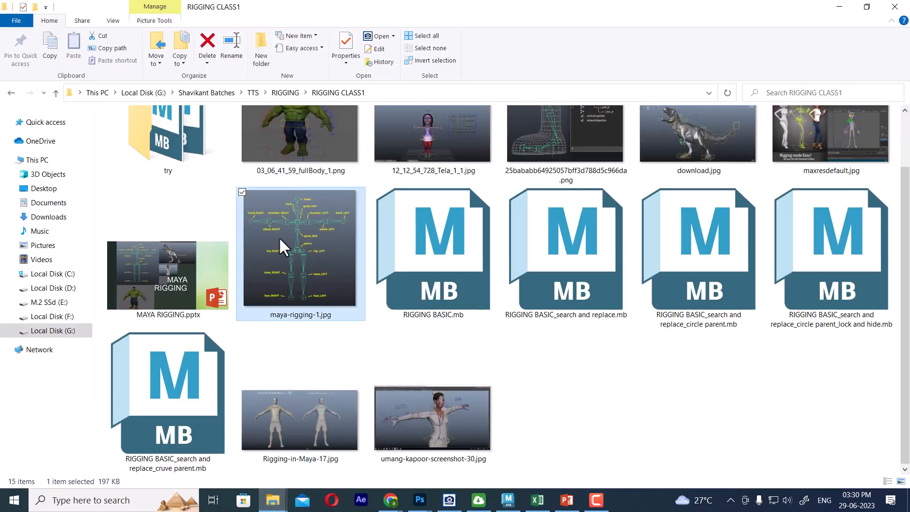
double_click(279, 237)
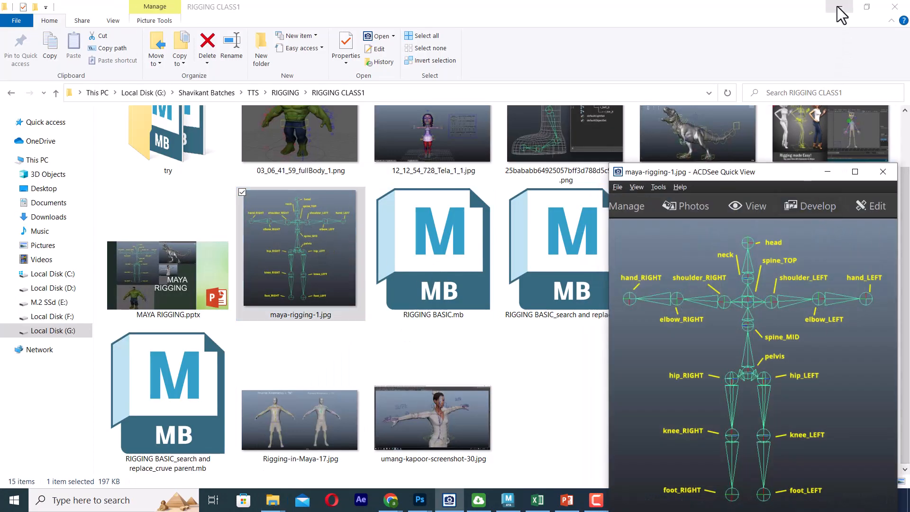
click(838, 7)
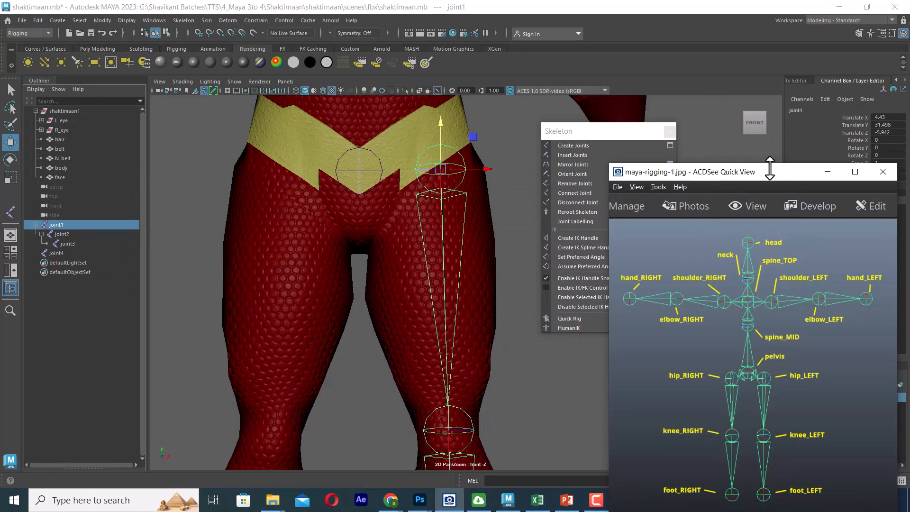
drag(770, 166, 735, 70)
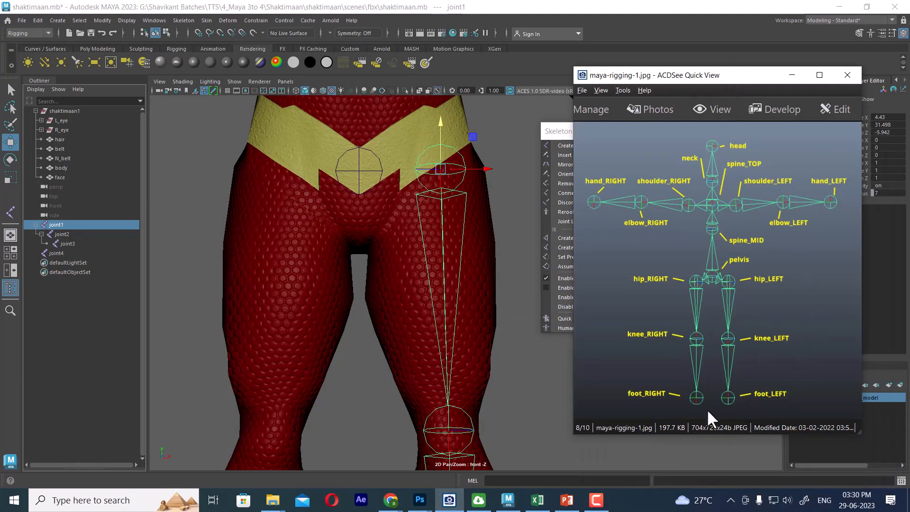
Rename the leg's root joint, joint1, as L_hip
alt+middle_drag(466, 271, 437, 285)
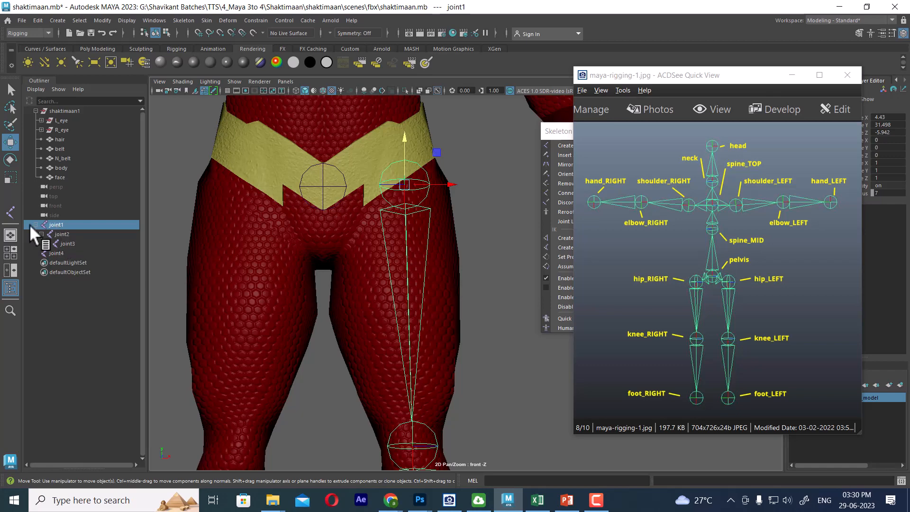
click(66, 293)
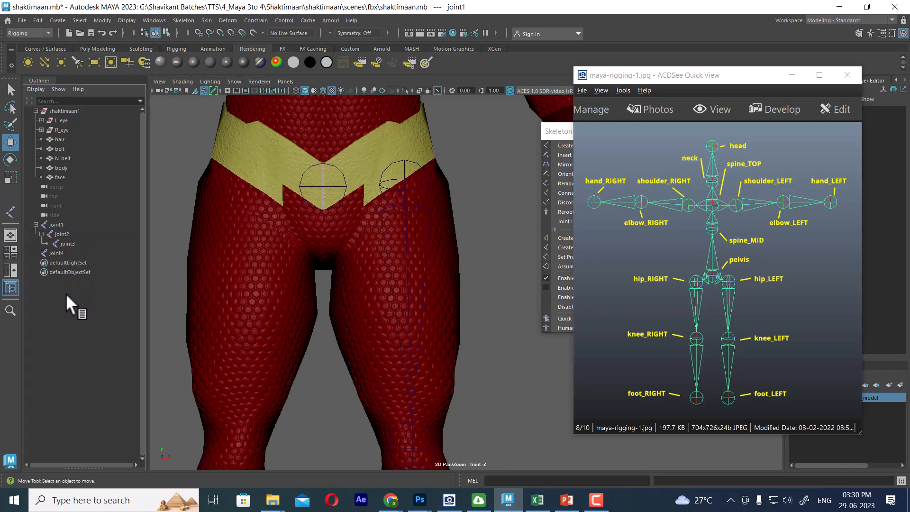
click(56, 224)
double_click(60, 226)
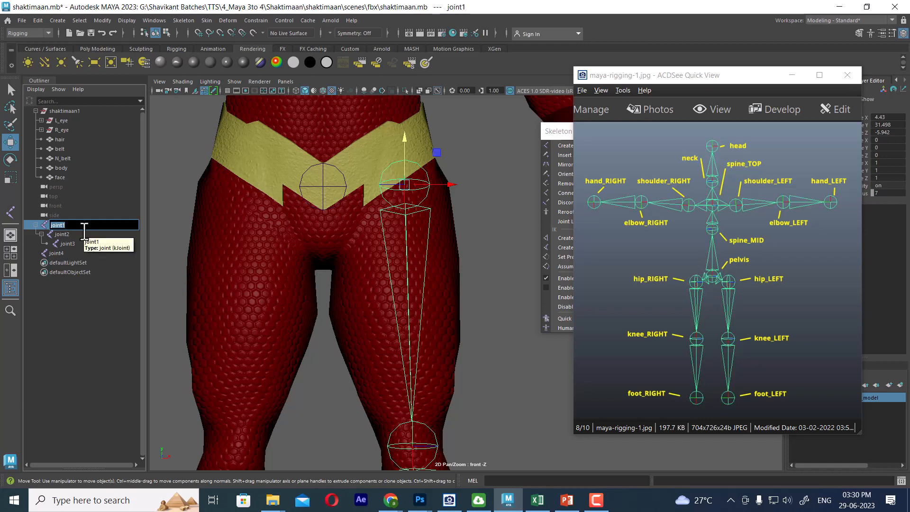
text(L)
text(_hip)
key(Return)
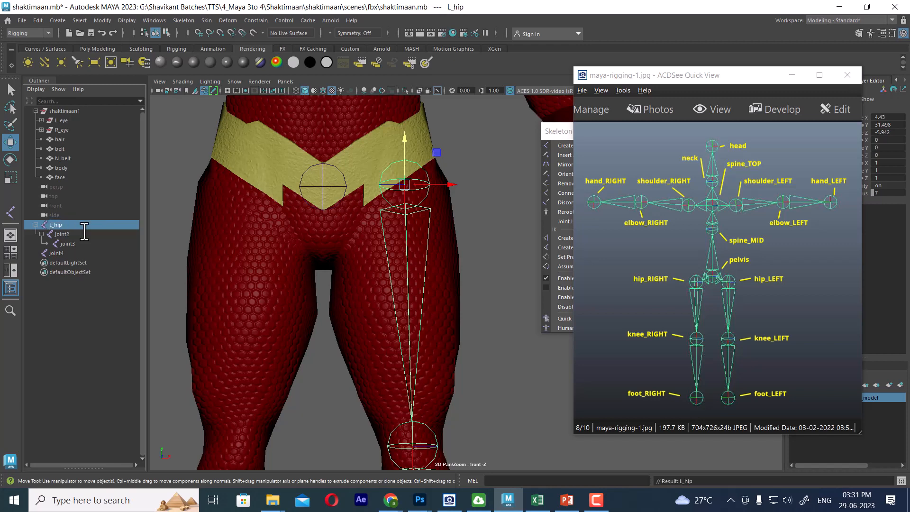
Select the knee joint, joint2, and open its name for editing
alt+middle_drag(420, 316, 418, 204)
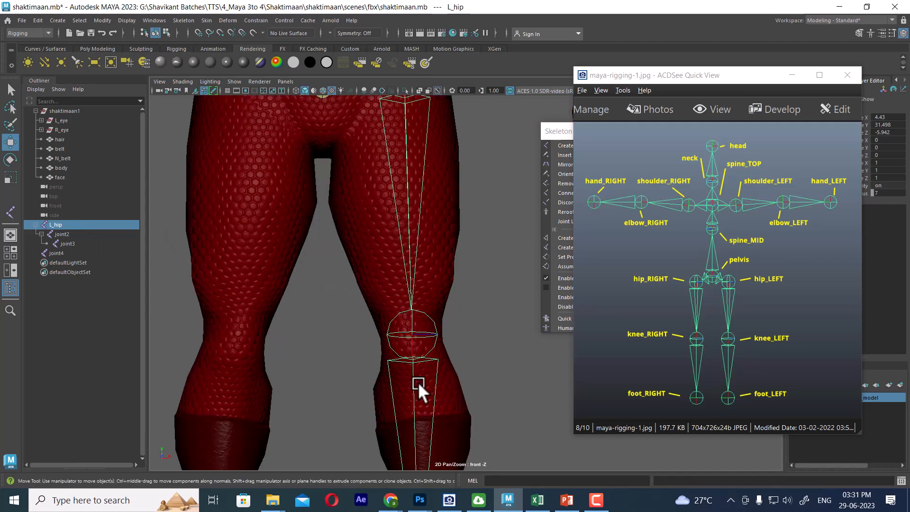
click(428, 334)
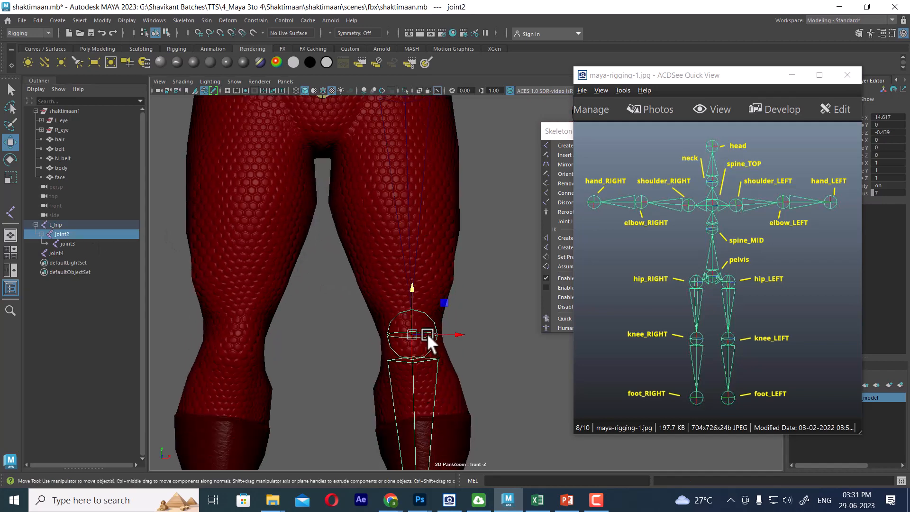
double_click(62, 234)
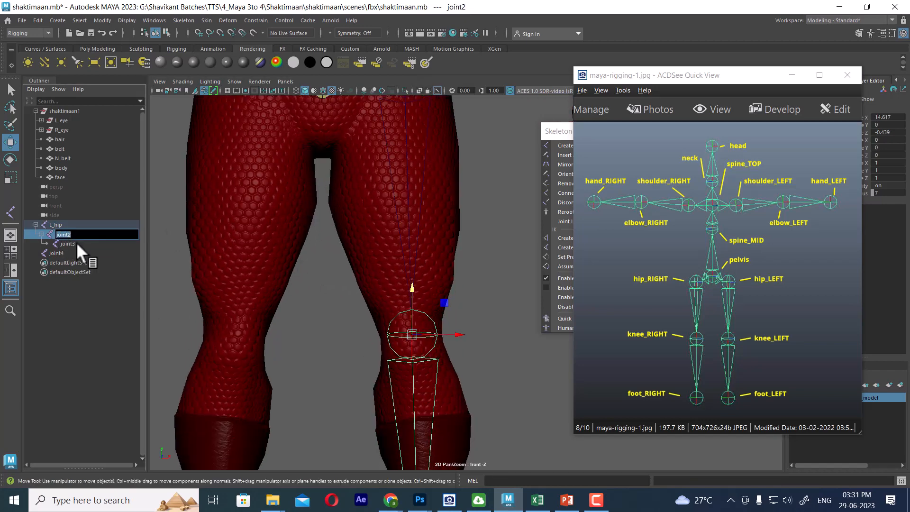
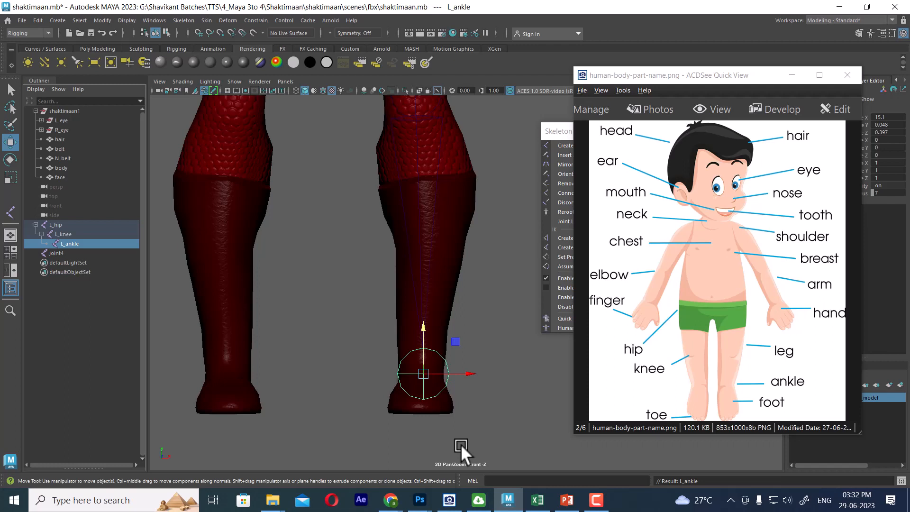
Minimize the body-part reference image, and move the floating Skeleton commands further away from the character
drag(460, 445, 366, 212)
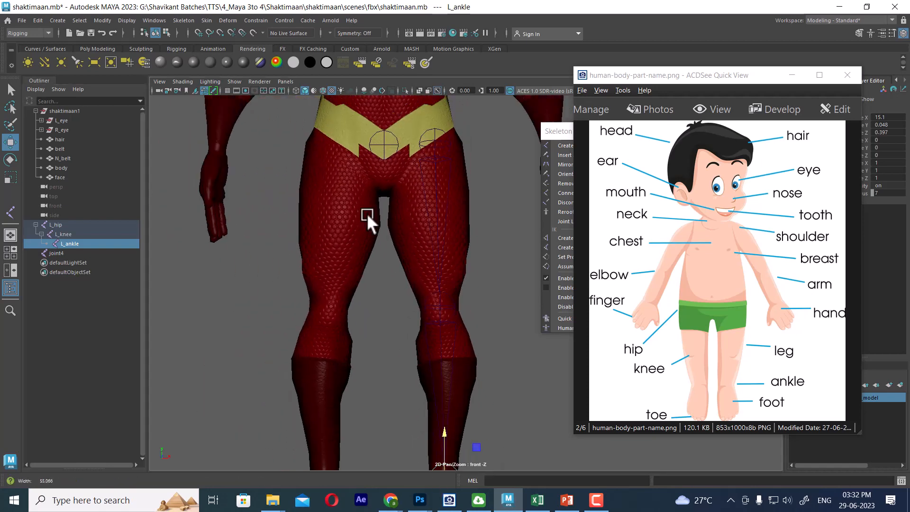
alt+right_drag(366, 212, 342, 189)
alt+middle_drag(439, 289, 402, 287)
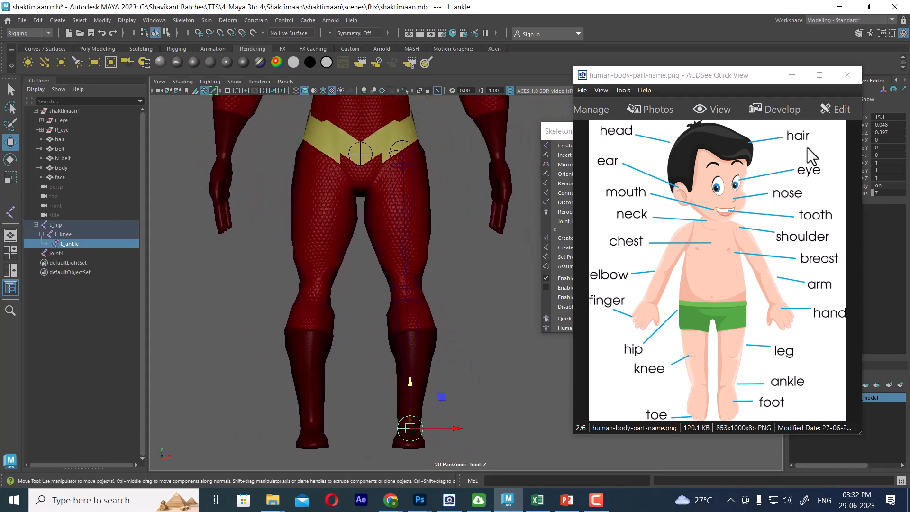
click(800, 81)
drag(606, 131, 688, 121)
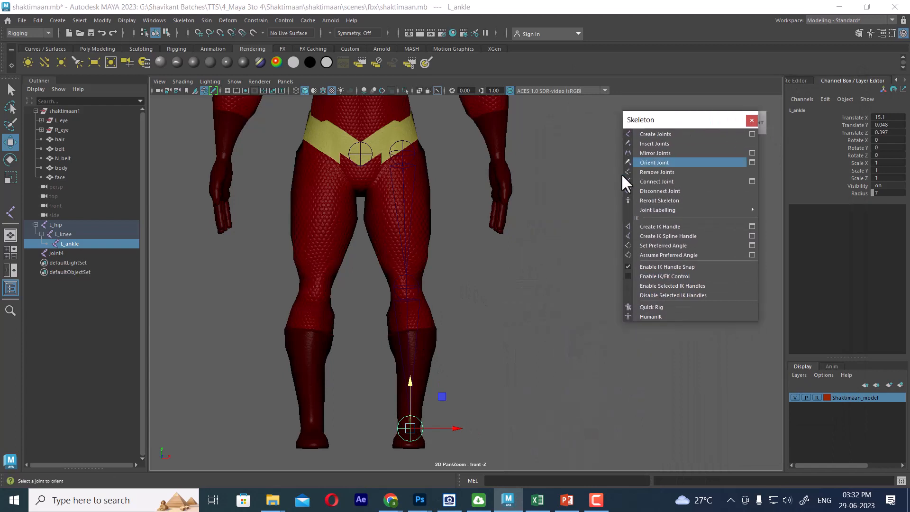
Select the pelvis joint, joint4, at the centre of the belt and open its name for editing
click(411, 209)
click(403, 150)
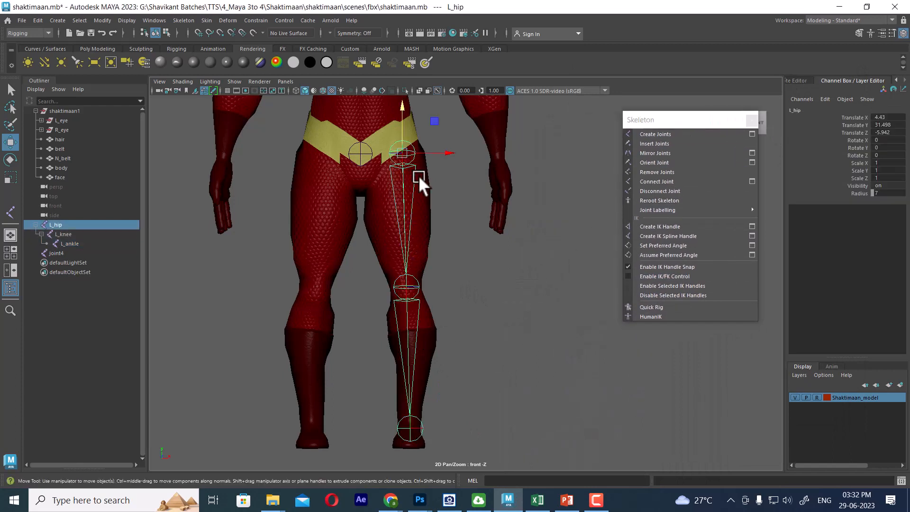
click(358, 154)
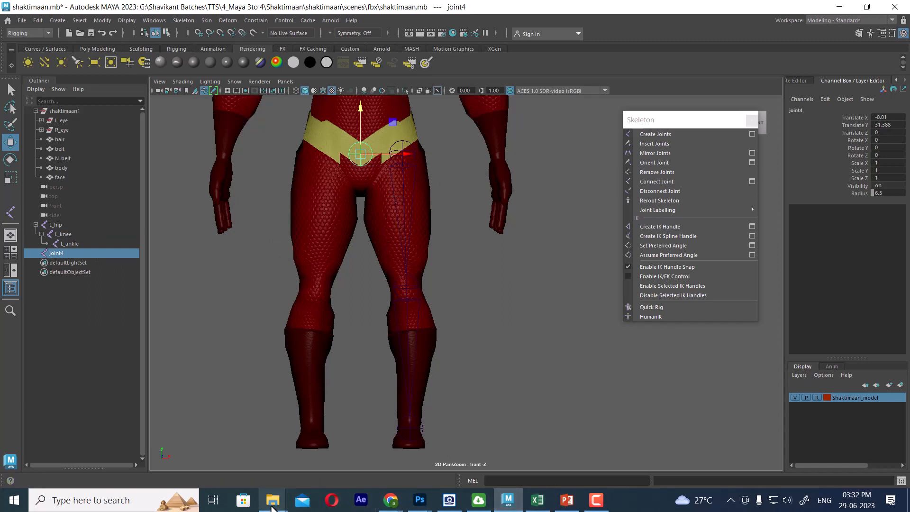
mouse_move(272, 506)
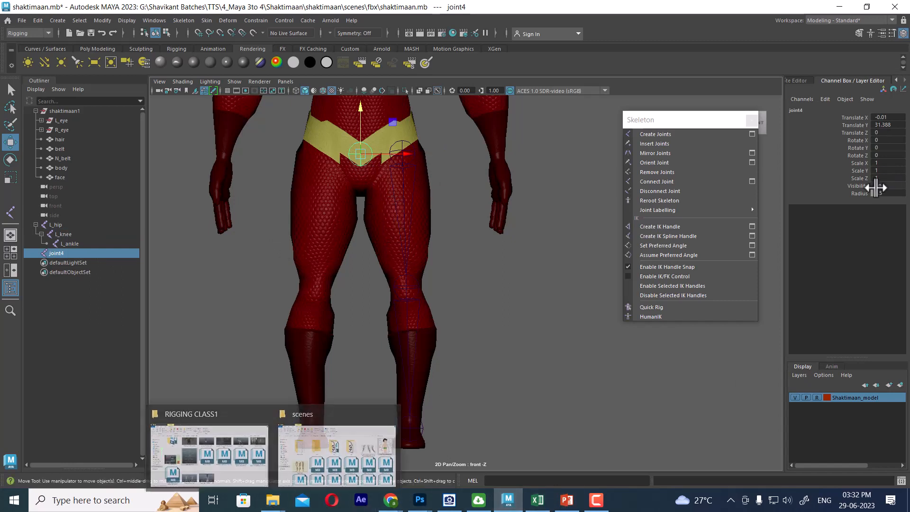
double_click(61, 253)
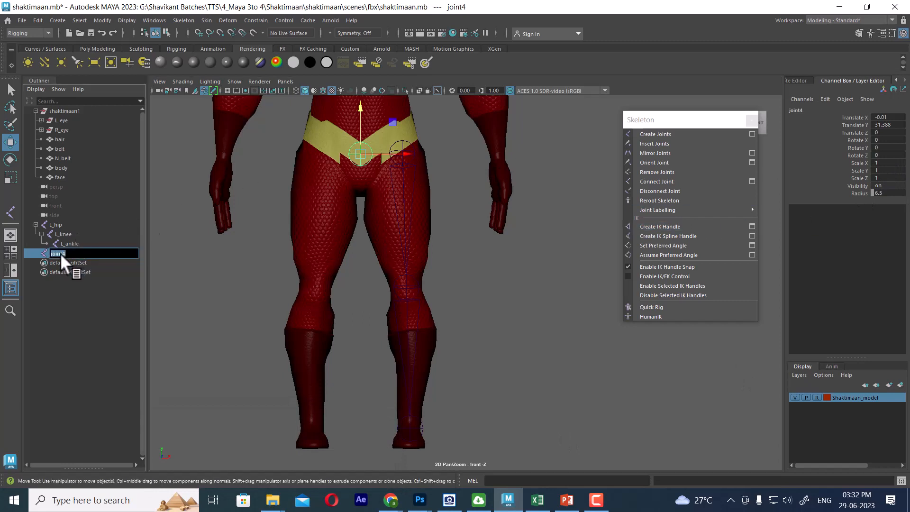
Rename the central joint4 at the belt as Root
text(R)
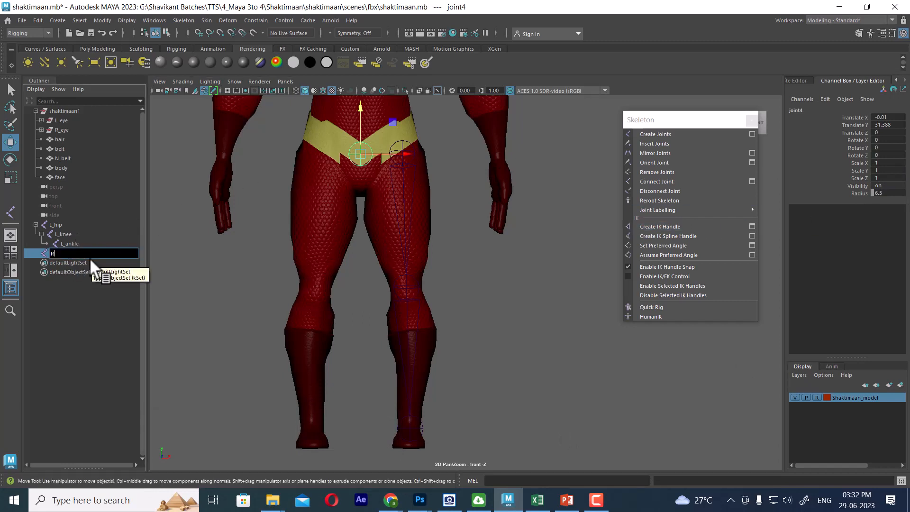
text(oot)
key(Return)
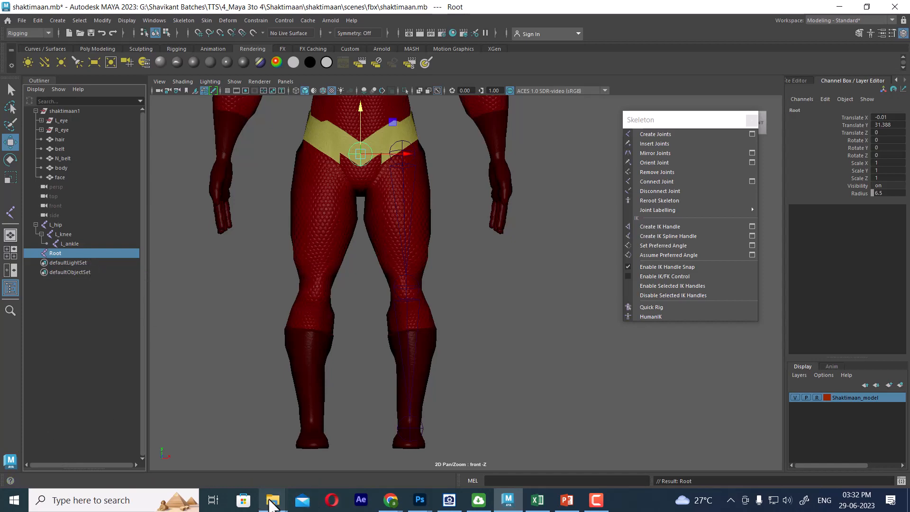
Switch to File Explorer and preview maya-rigging-1.jpg from the RIGGING CLASS1 folder over the Maya scene as a joint naming reference
mouse_move(274, 503)
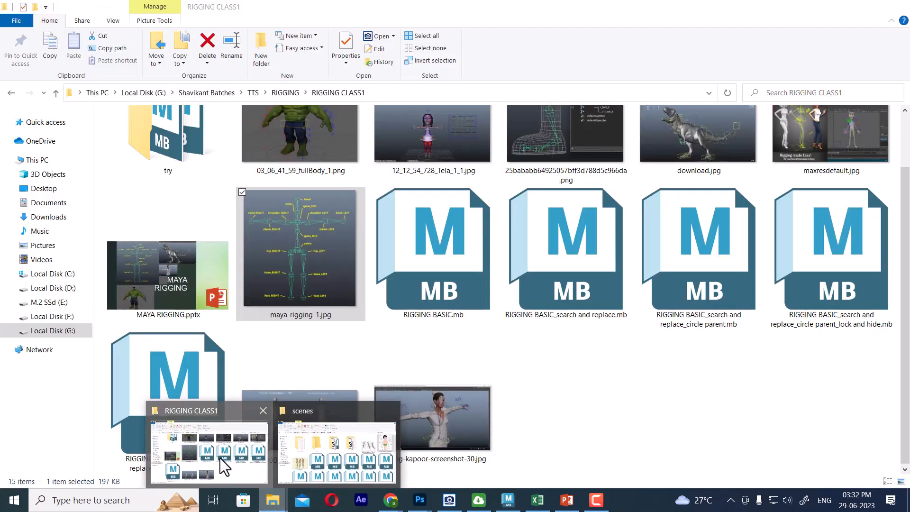
click(209, 450)
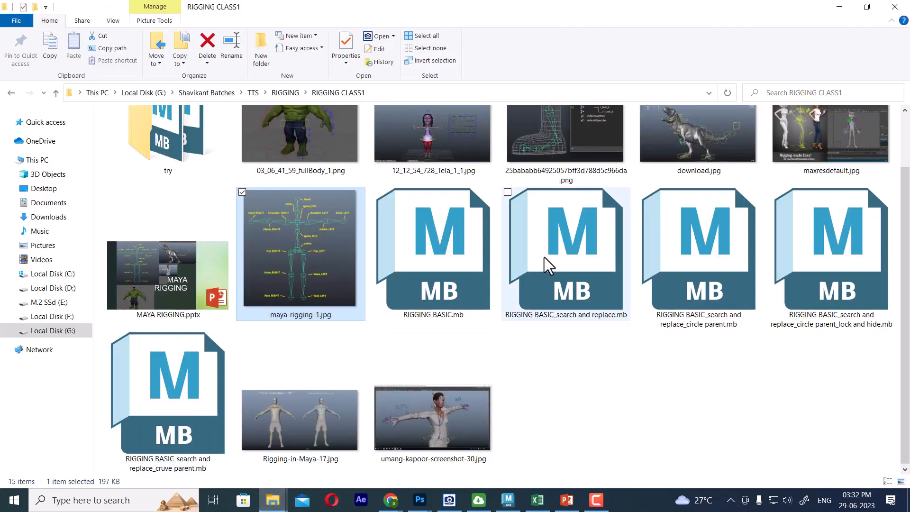
right_click(302, 236)
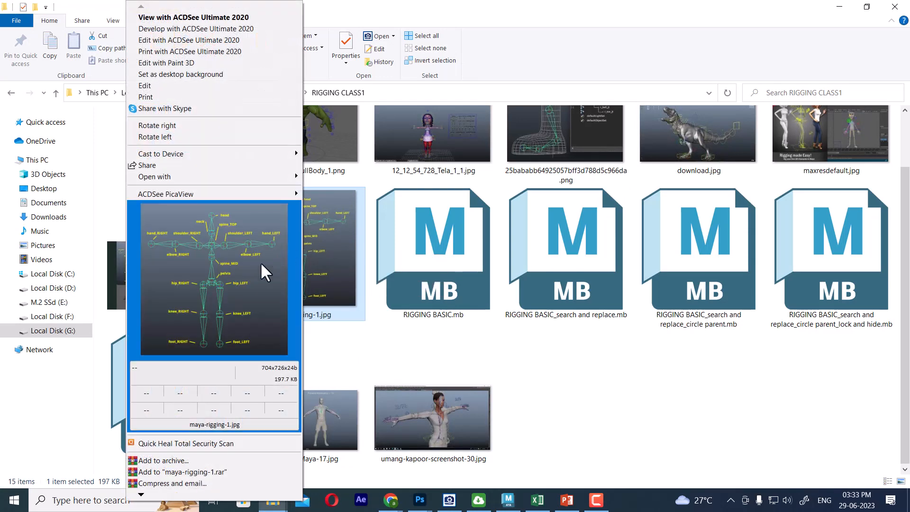
click(270, 273)
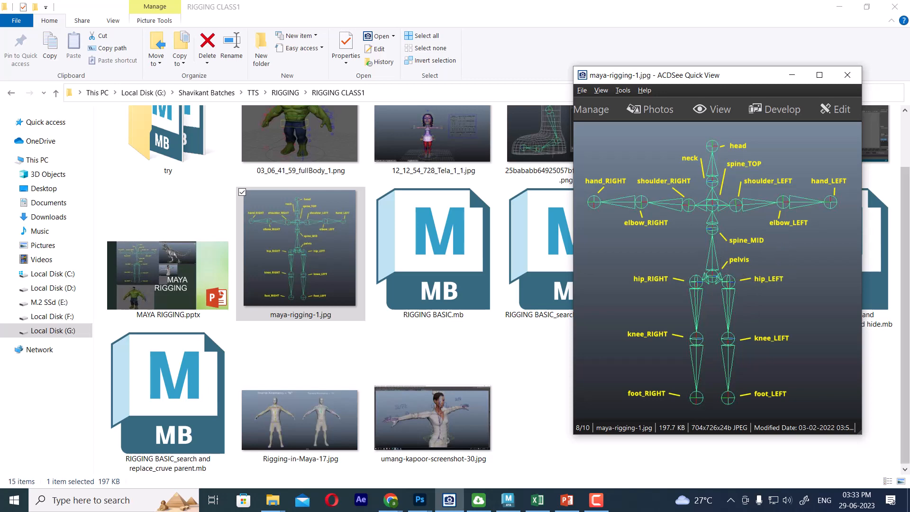
click(839, 7)
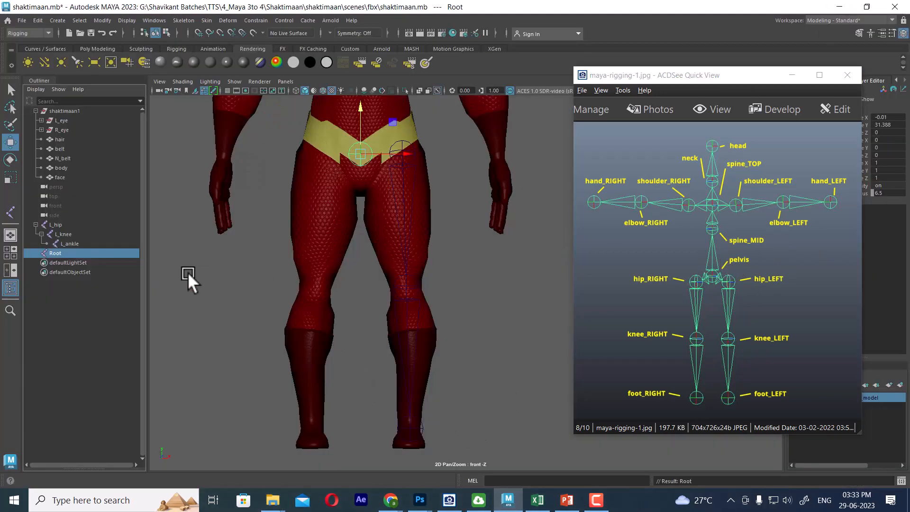
Rename the Root joint as Pelvis and put the reference image away
double_click(58, 252)
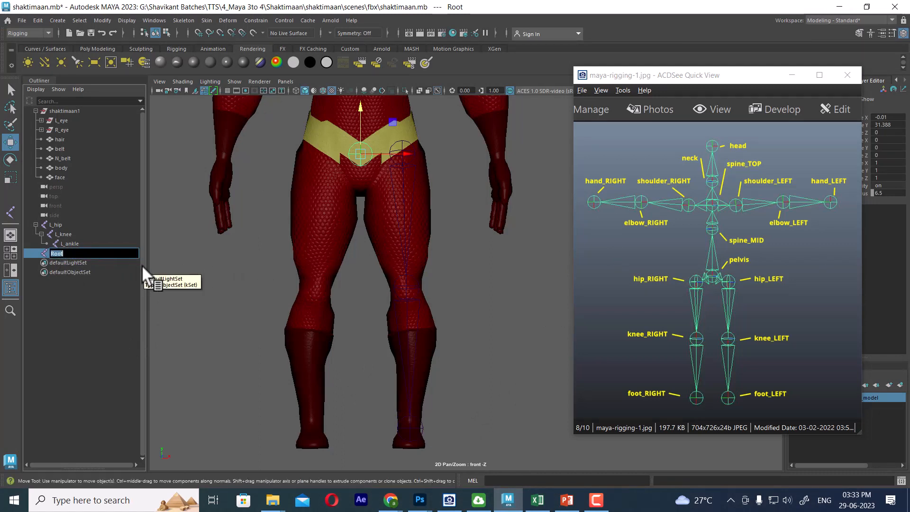
text(Pelvis)
key(Return)
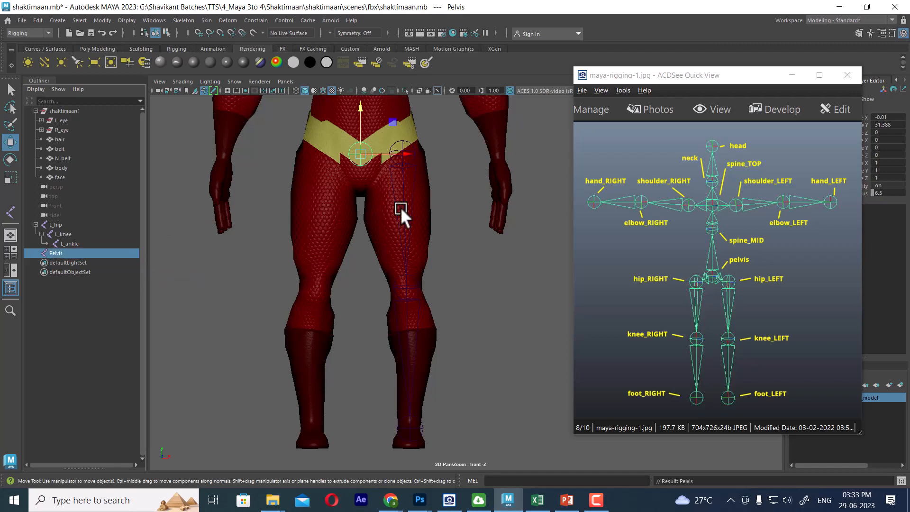
click(791, 75)
Select the L_hip joint chain and bring up the Mirror Joints options, with the whole character shown in perspective
click(415, 168)
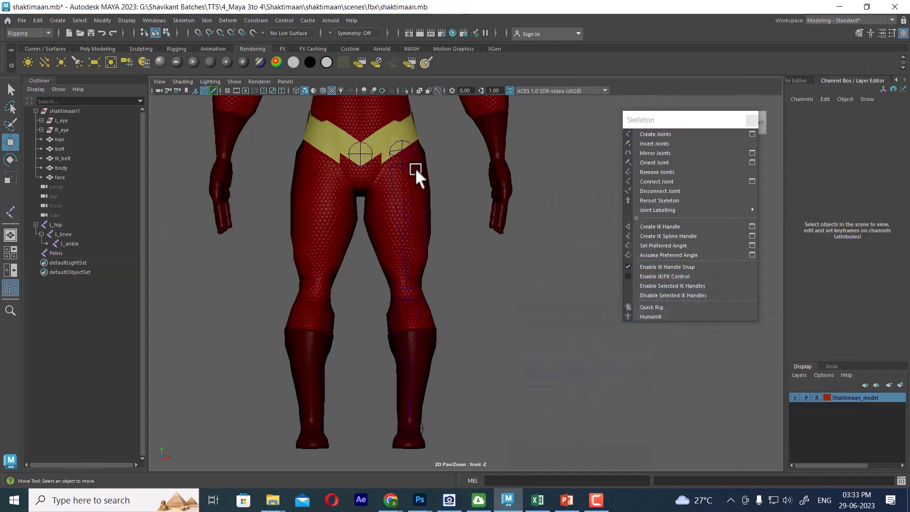
click(401, 146)
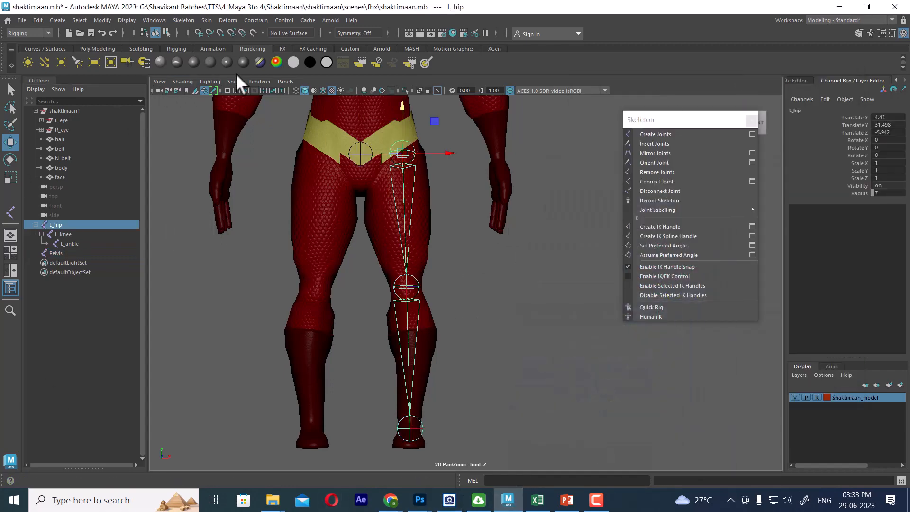
click(189, 20)
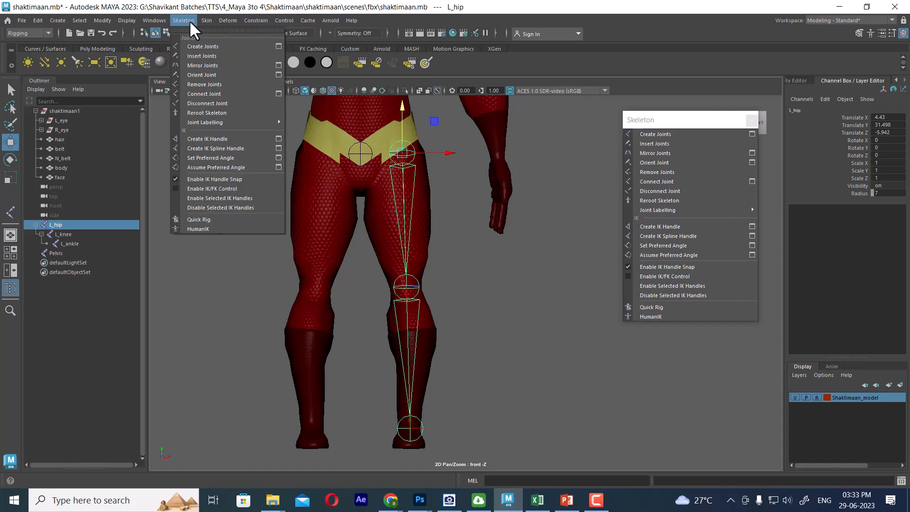
click(279, 64)
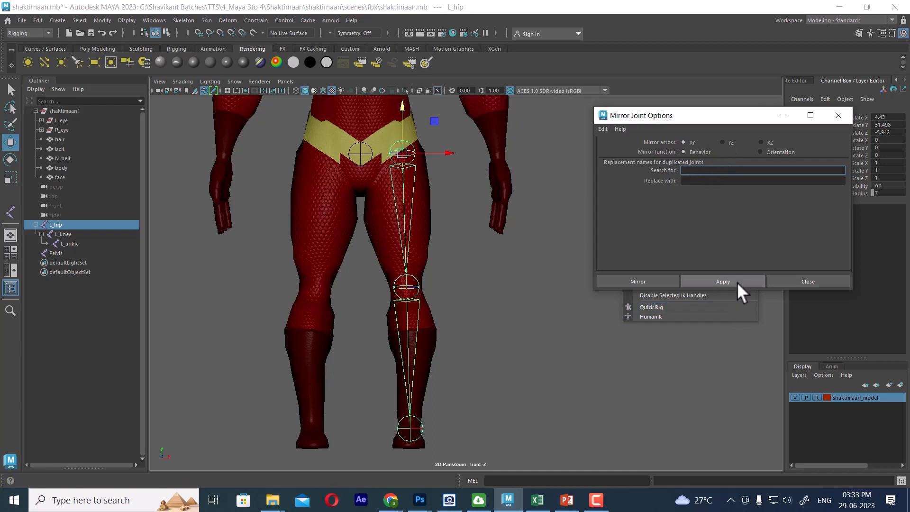
scroll(474, 255, down, 2)
key(space)
drag(492, 317, 493, 284)
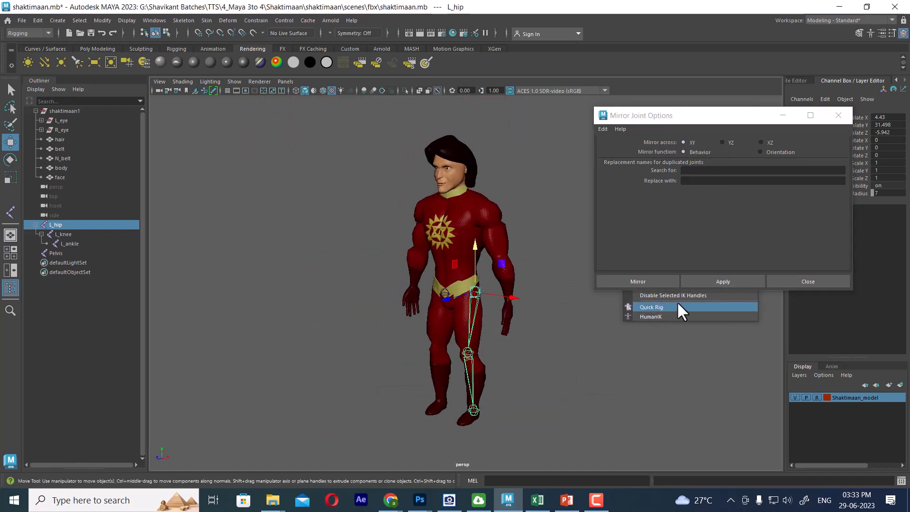
Try mirroring the L_hip chain across the XY plane, and undo the mirror
click(743, 282)
alt+drag(443, 348, 408, 345)
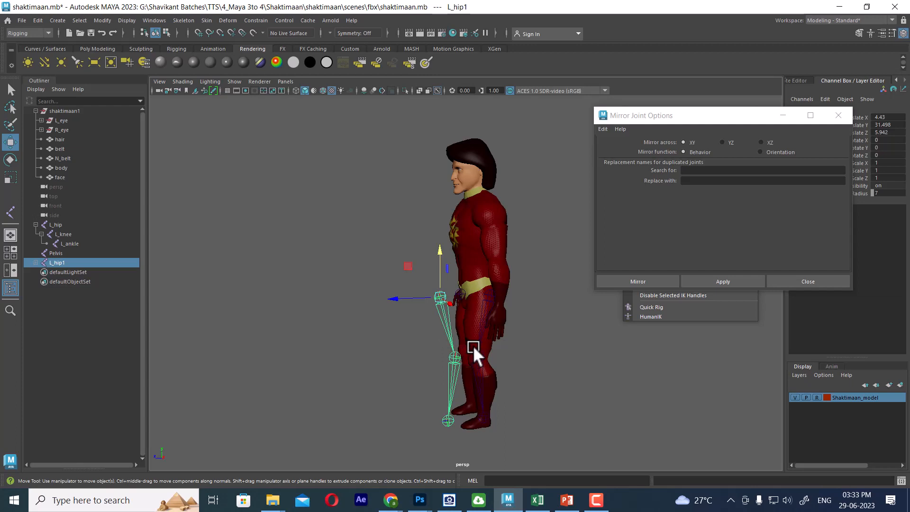
scroll(435, 362, up, 1)
key(ctrl+z)
Set the joint mirroring plane to YZ
alt+drag(437, 342, 560, 322)
click(722, 142)
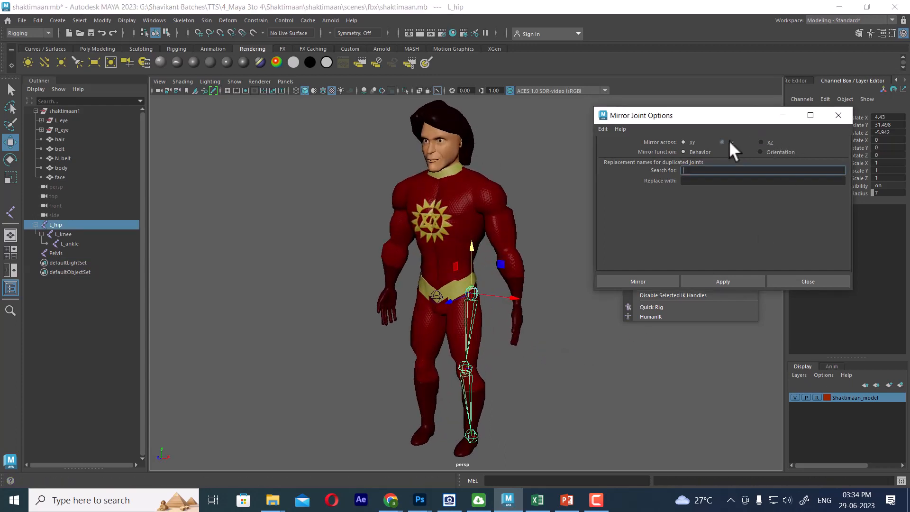
Try mirroring the L_hip chain across YZ without replacement names, and undo the mirror
click(735, 282)
mouse_move(437, 361)
alt+mouse_down()
mouse_move(531, 361)
mouse_move(425, 353)
alt+mouse_up()
scroll(423, 349, up, 3)
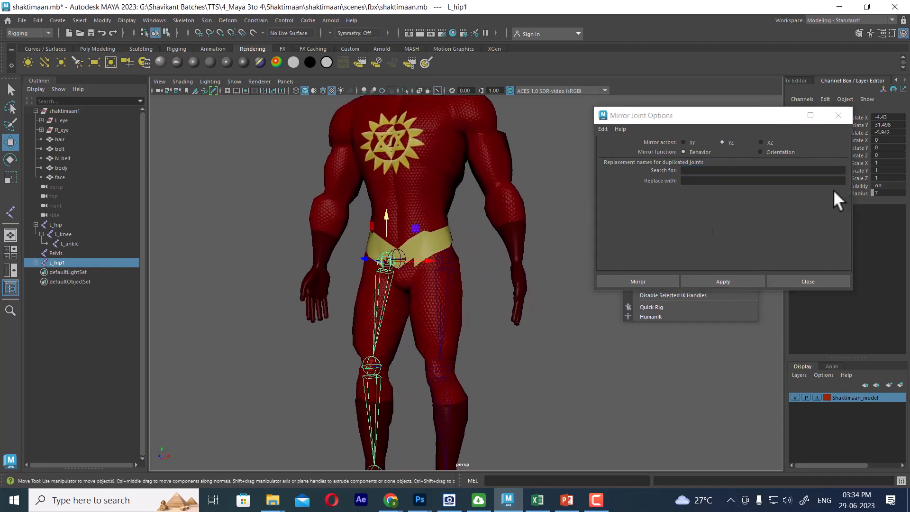
key(ctrl+z)
Mirror the L_hip chain across YZ with Behavior, replacing L with R in the duplicated joint names
click(702, 170)
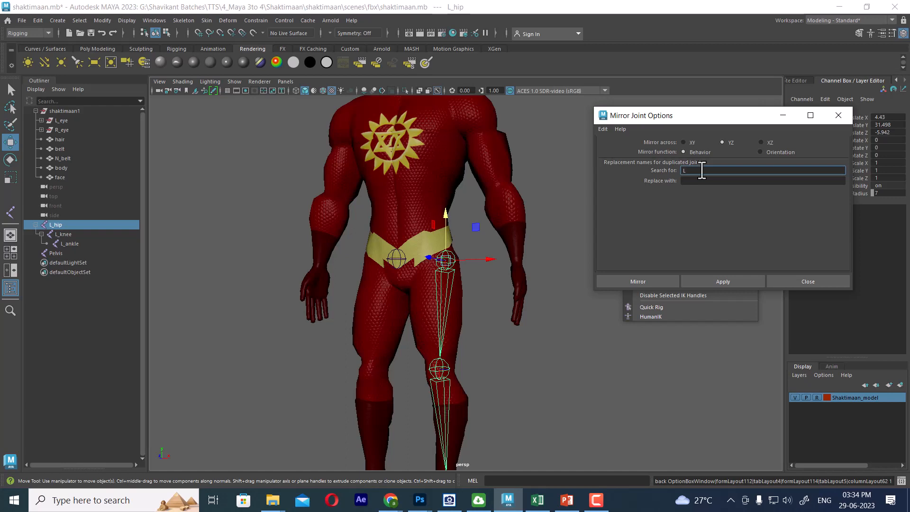
click(694, 183)
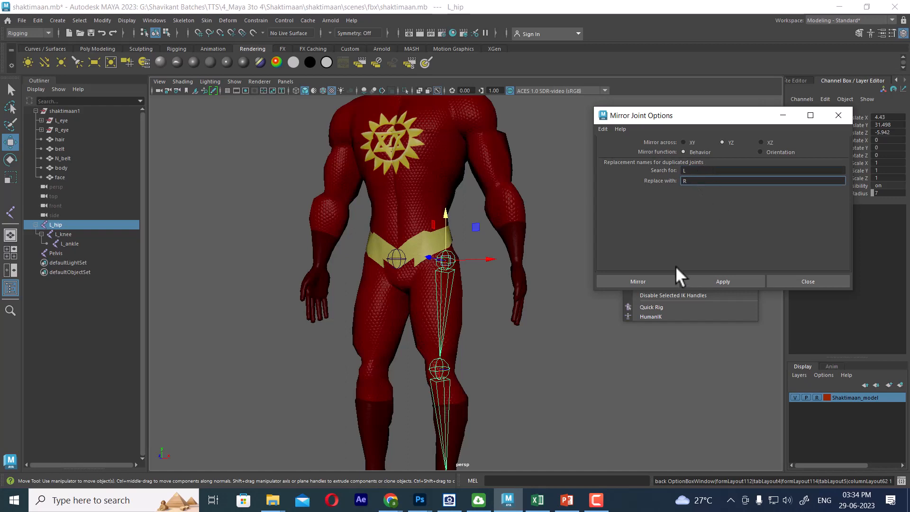
click(729, 281)
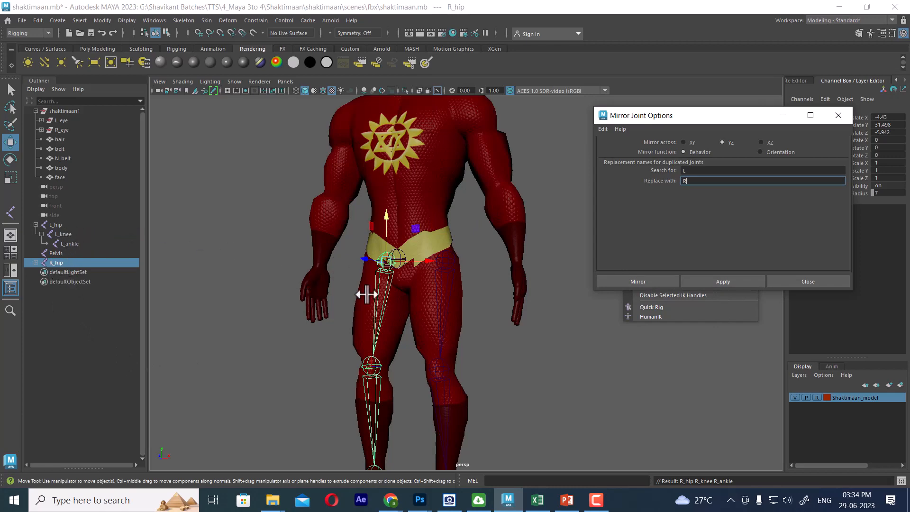
In the side view, move the Pelvis joint back into the body to a Translate Z of about -4.47
alt+drag(367, 295, 421, 344)
key(space)
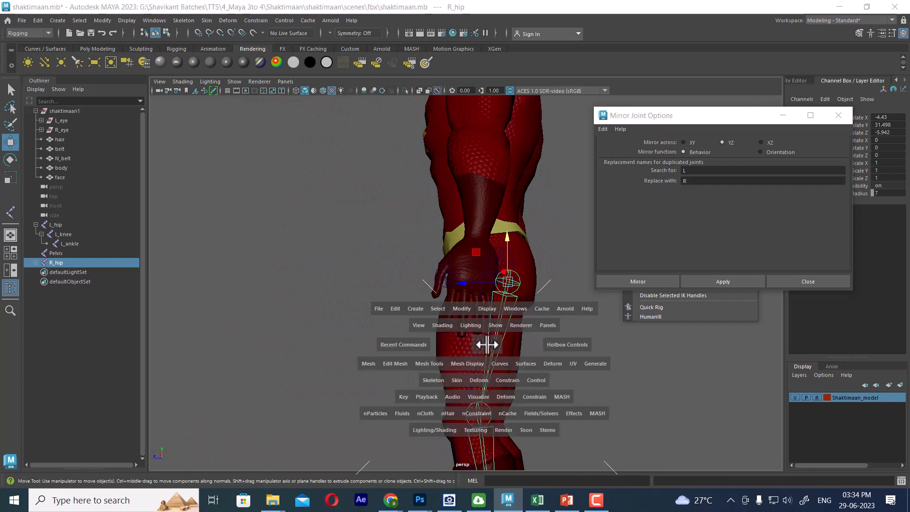
drag(487, 344, 533, 345)
alt+middle_drag(403, 265, 434, 352)
alt+right_drag(435, 351, 399, 270)
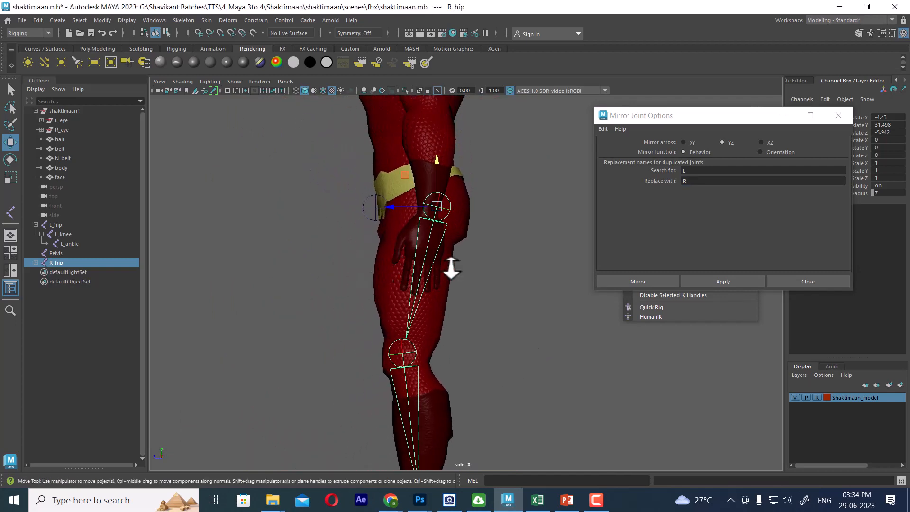
click(353, 214)
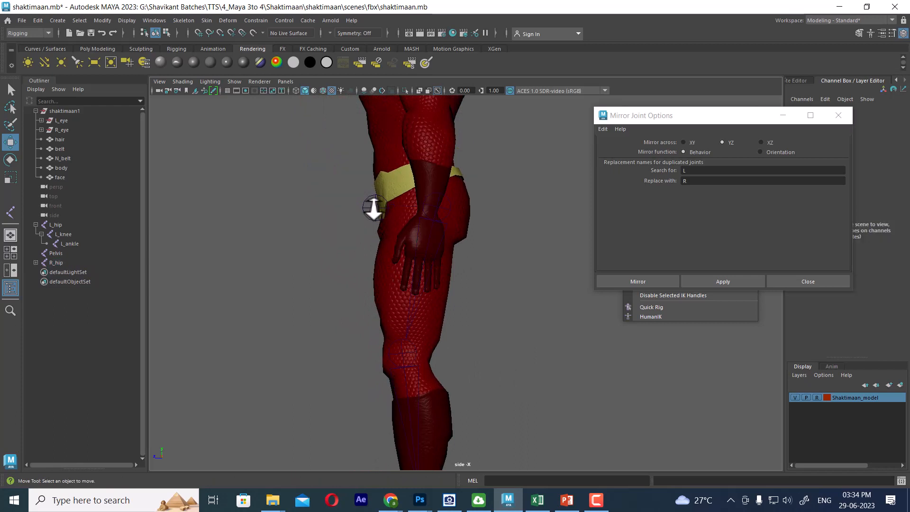
click(374, 207)
drag(329, 207, 374, 207)
Examine the Pelvis joint's placement between the two hip joints in the front and perspective views
key(space)
drag(485, 241, 485, 258)
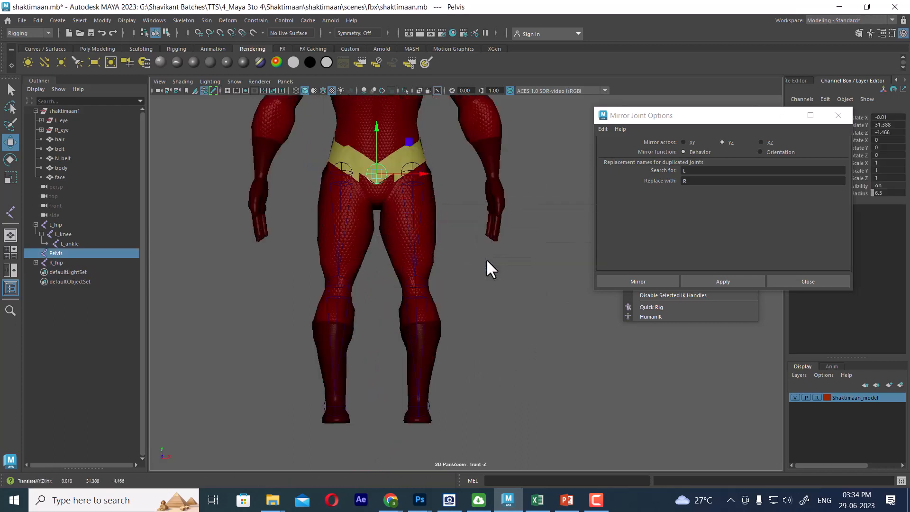
alt+middle_drag(420, 213, 453, 221)
scroll(445, 263, up, 2)
scroll(453, 221, up, 1)
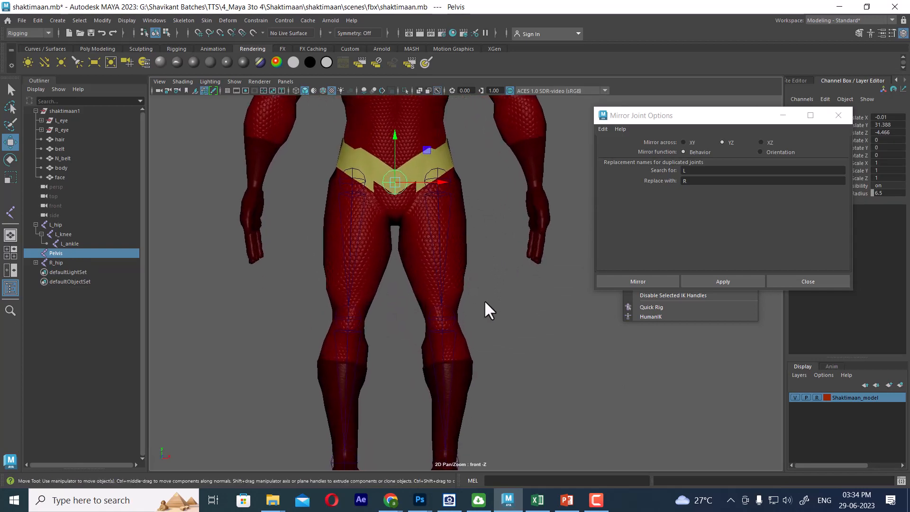
key(space)
drag(484, 301, 474, 149)
alt+drag(462, 277, 490, 290)
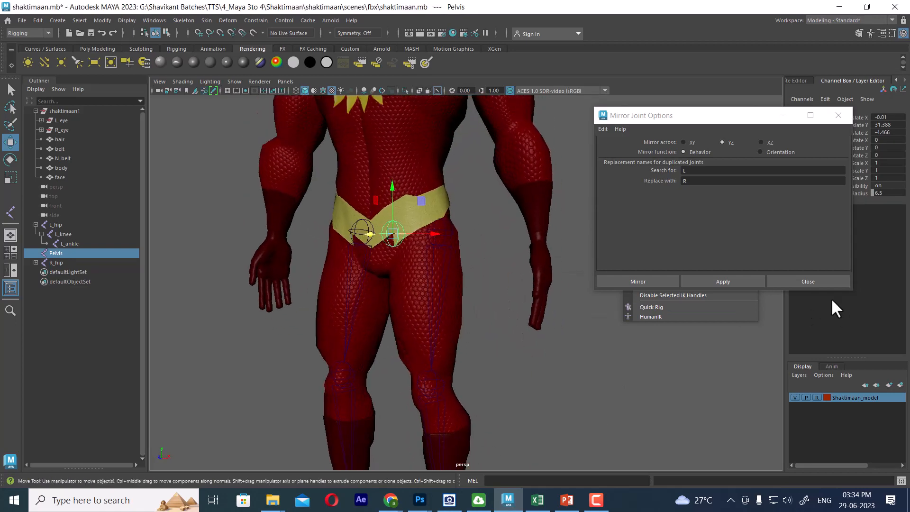
Close the Mirror Joint options and the floating Skeleton commands window
click(823, 281)
click(752, 119)
click(754, 122)
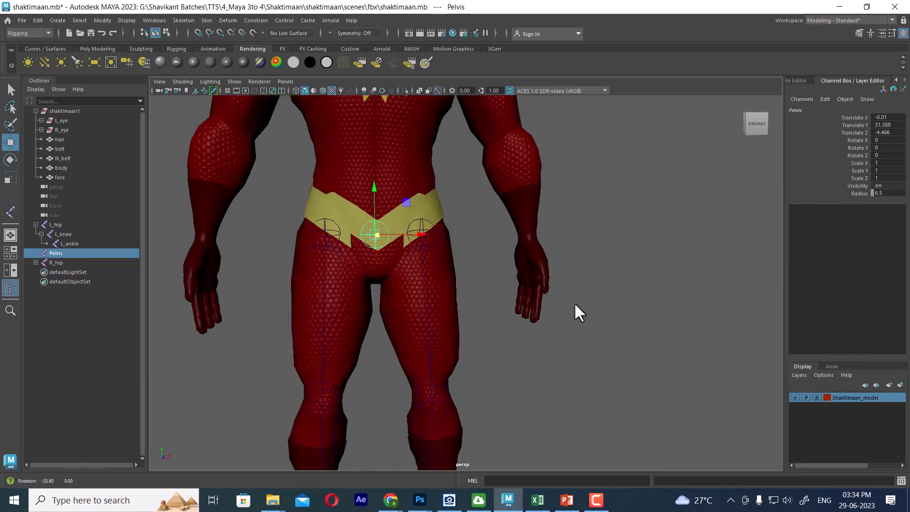
Parent the L_hip joint to the Pelvis joint
alt+right_drag(573, 302, 678, 303)
click(677, 298)
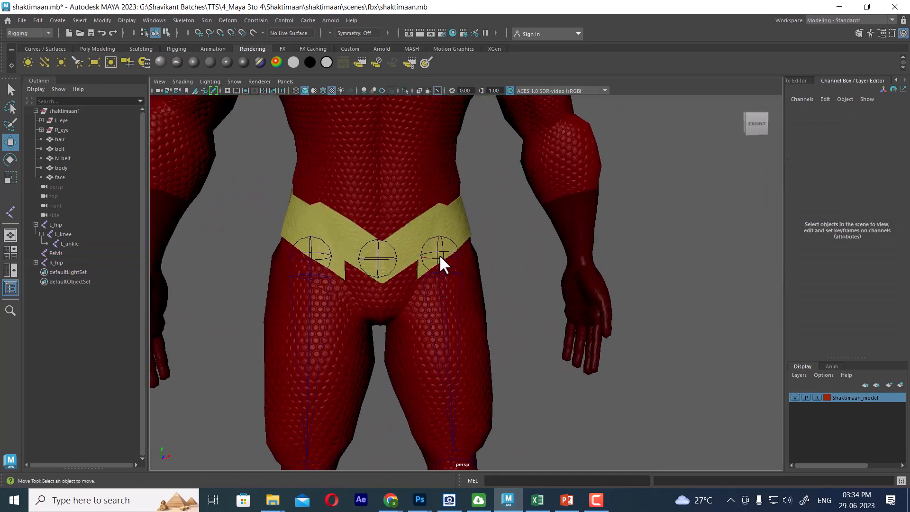
click(442, 259)
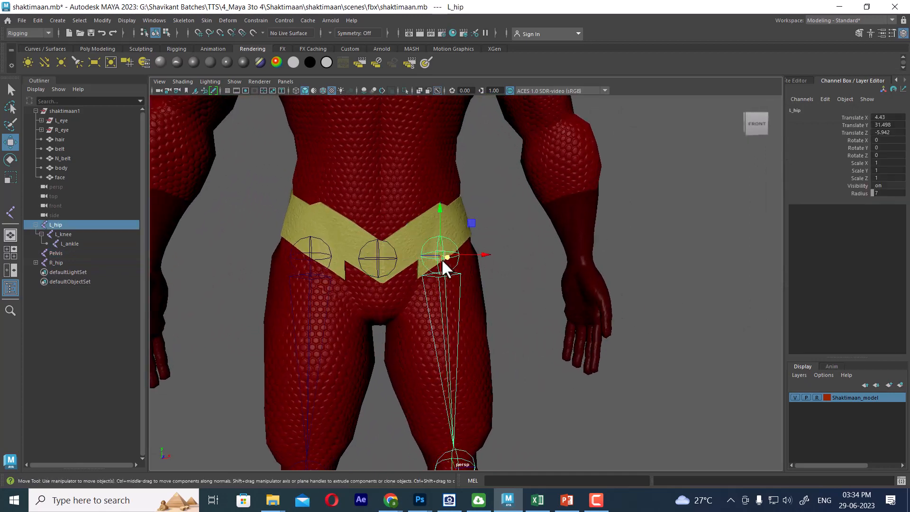
shift+click(379, 259)
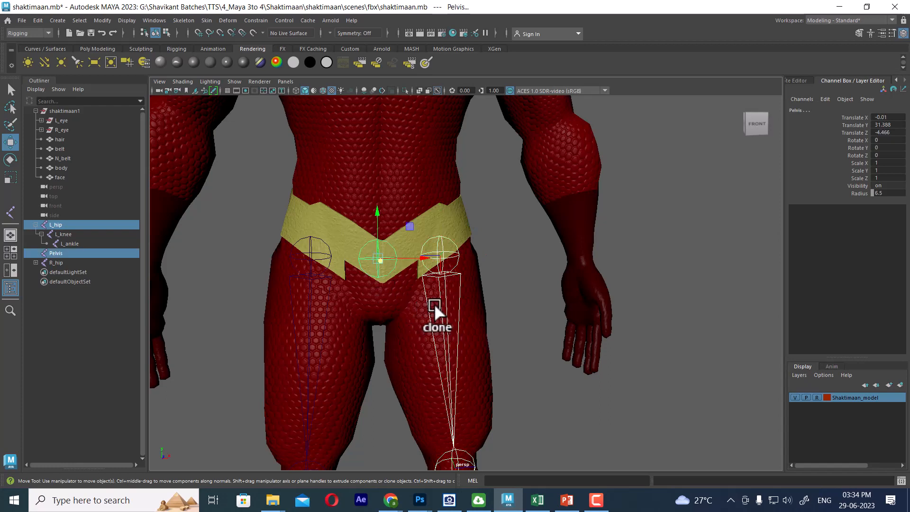
key(p)
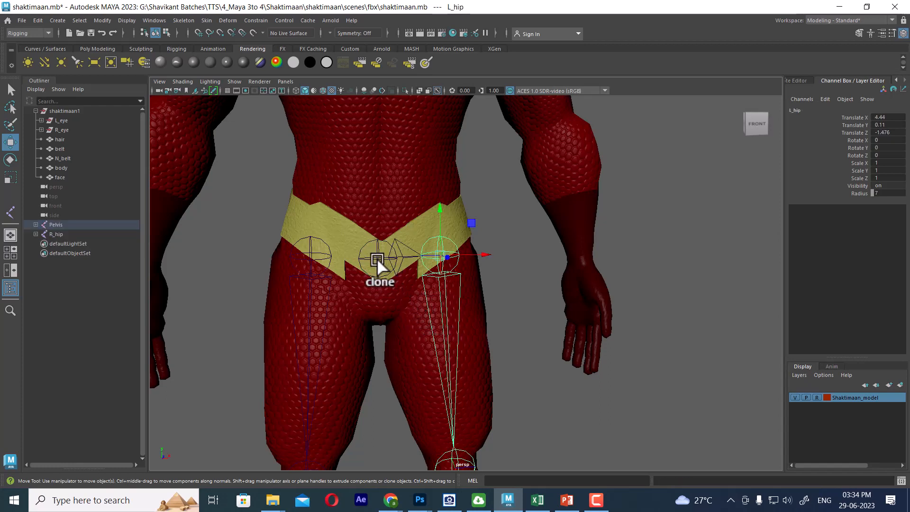
Parent the R_hip joint to the Pelvis joint and clear the selection
click(377, 258)
click(305, 238)
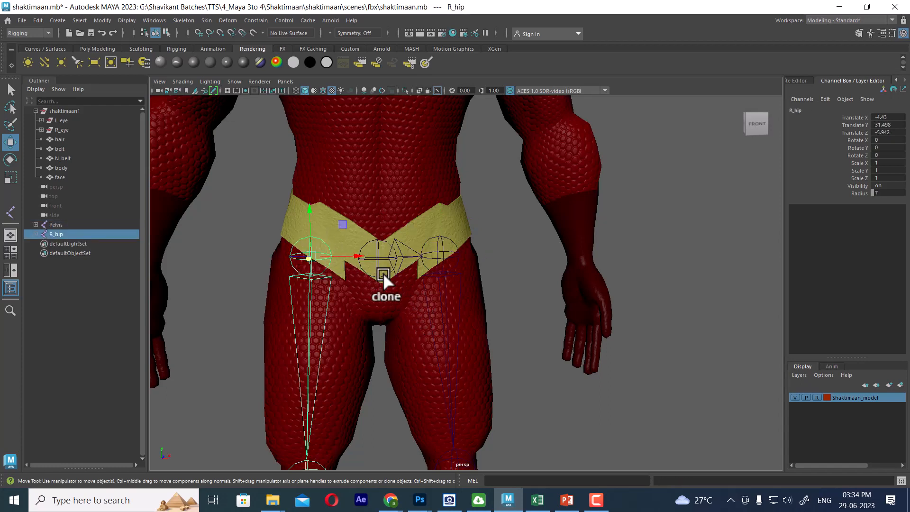
shift+click(379, 260)
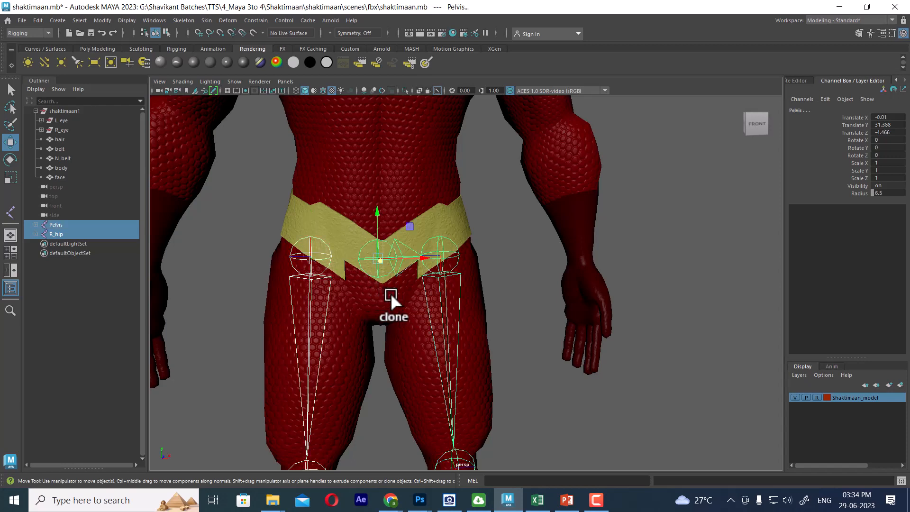
key(p)
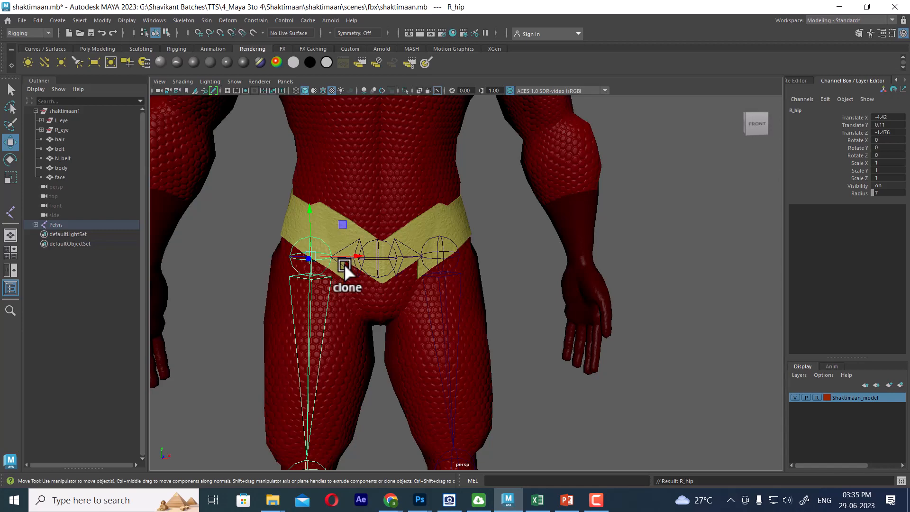
click(544, 405)
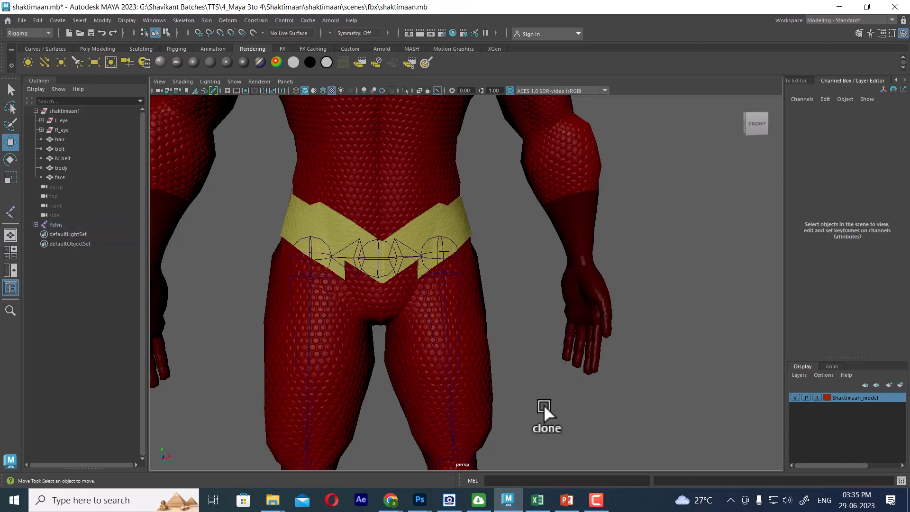
Select the Pelvis joint, test the hierarchy by moving it down to the feet, and undo the move
scroll(380, 268, down, 3)
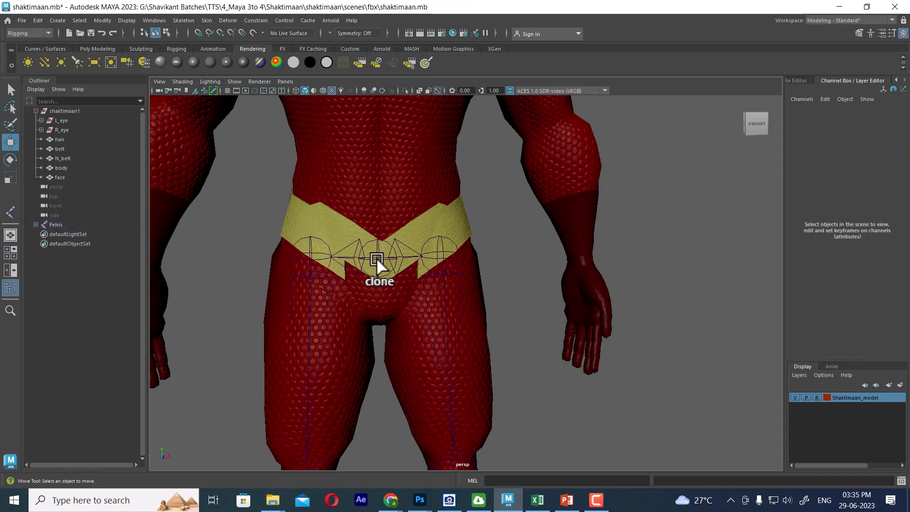
click(379, 264)
scroll(400, 263, down, 3)
alt+drag(400, 263, 516, 266)
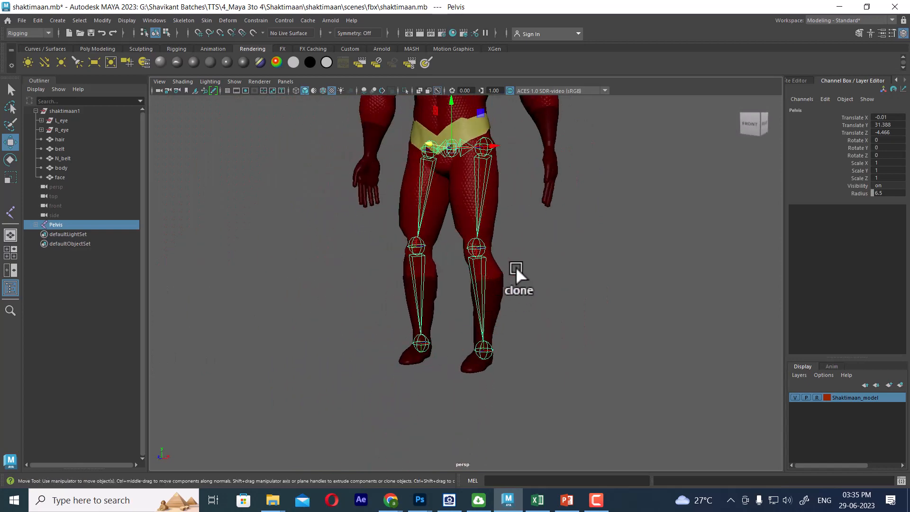
scroll(505, 286, up, 2)
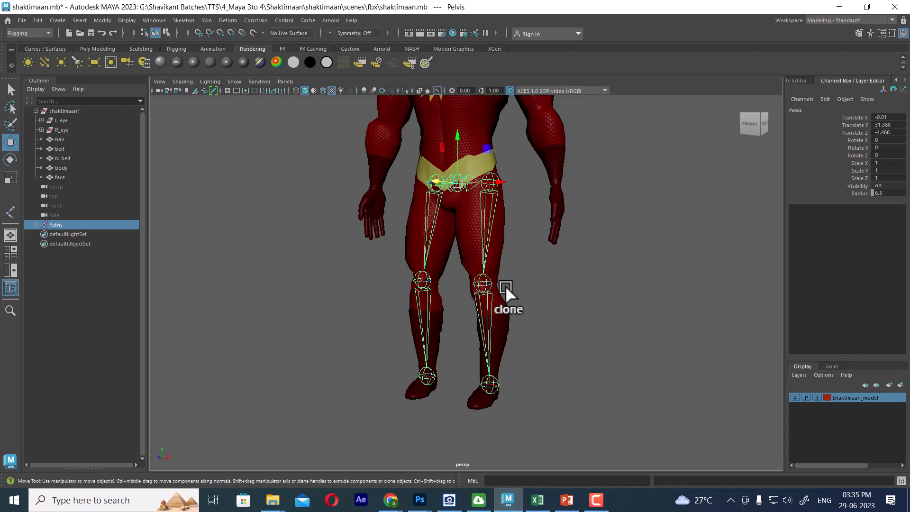
alt+drag(534, 260, 499, 280)
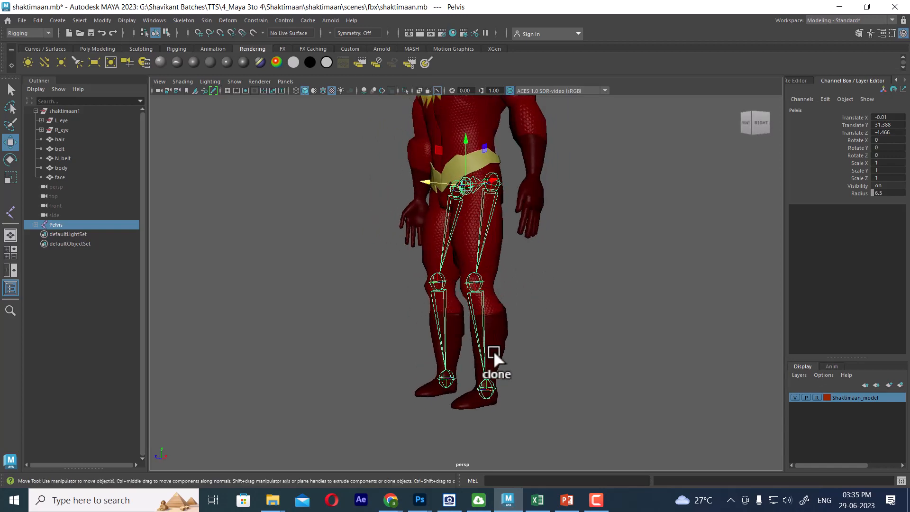
alt+drag(499, 371, 537, 355)
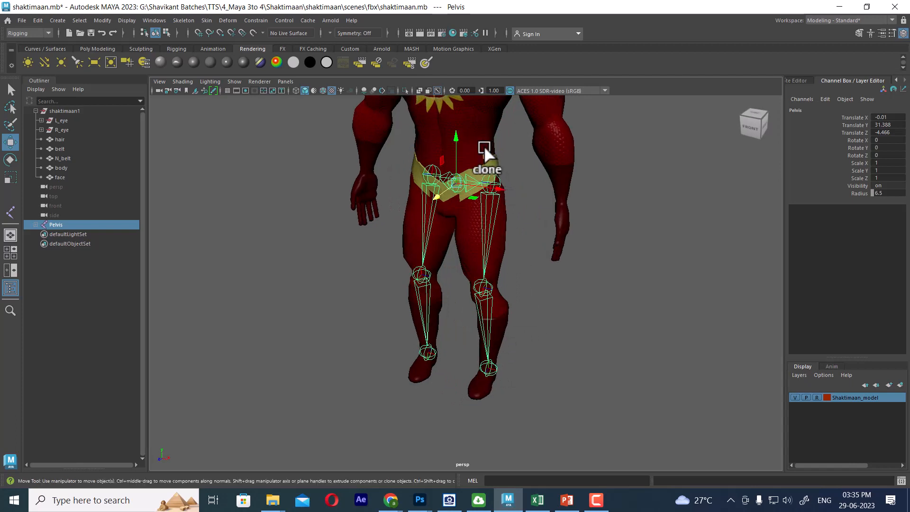
drag(458, 135, 480, 343)
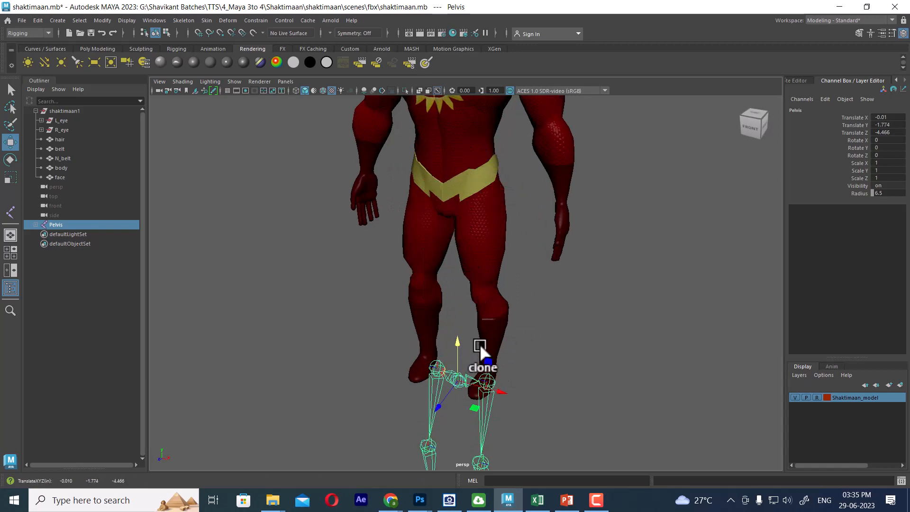
key(ctrl+z)
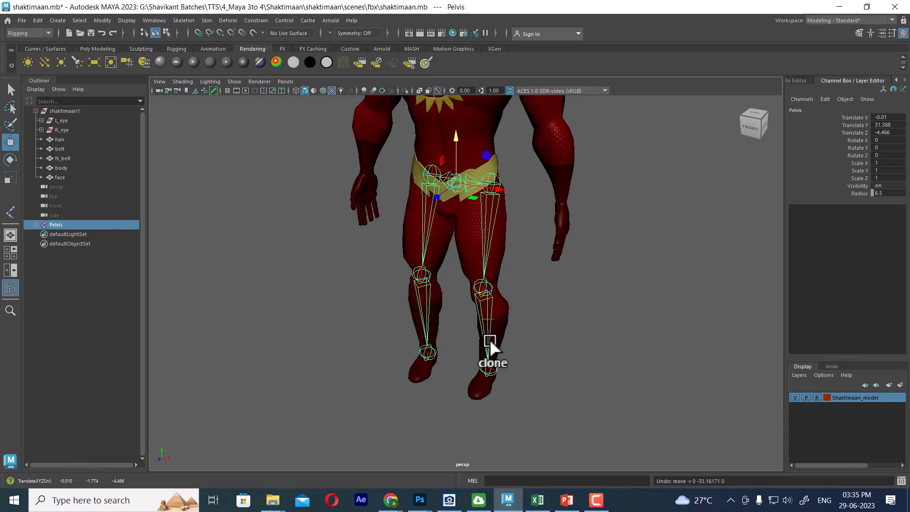
alt+drag(508, 309, 589, 280)
alt+drag(453, 186, 534, 240)
alt+right_drag(532, 237, 521, 325)
alt+drag(522, 325, 470, 360)
click(597, 500)
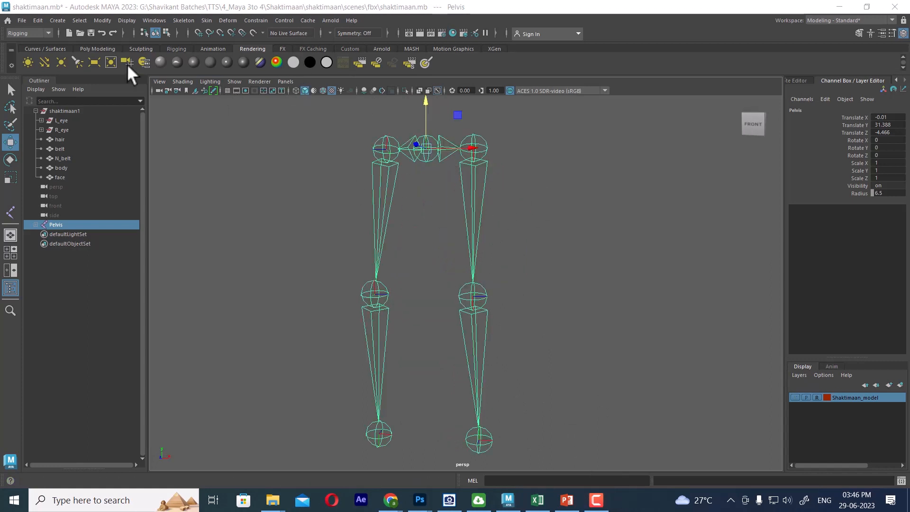
Orient the Pelvis joint and its children with primary axis X and secondary axis Y, and check the R_ankle joint's axes
click(190, 19)
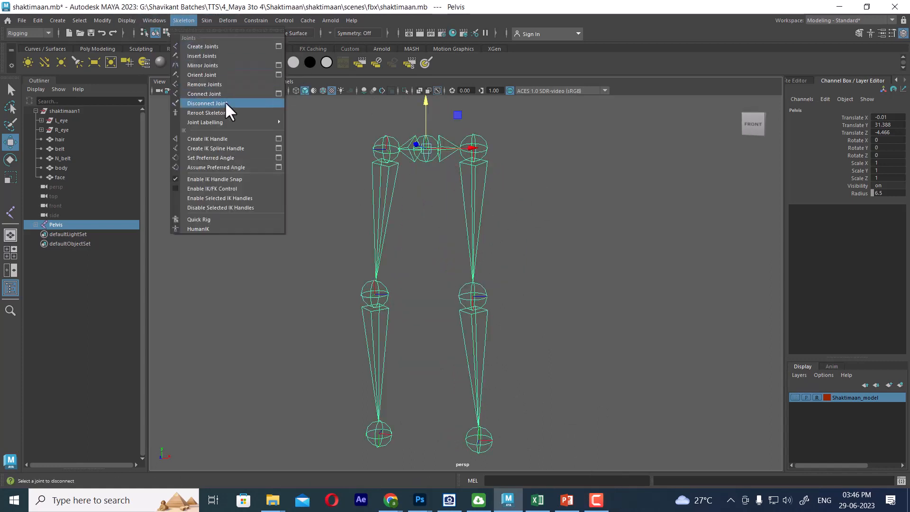
click(278, 75)
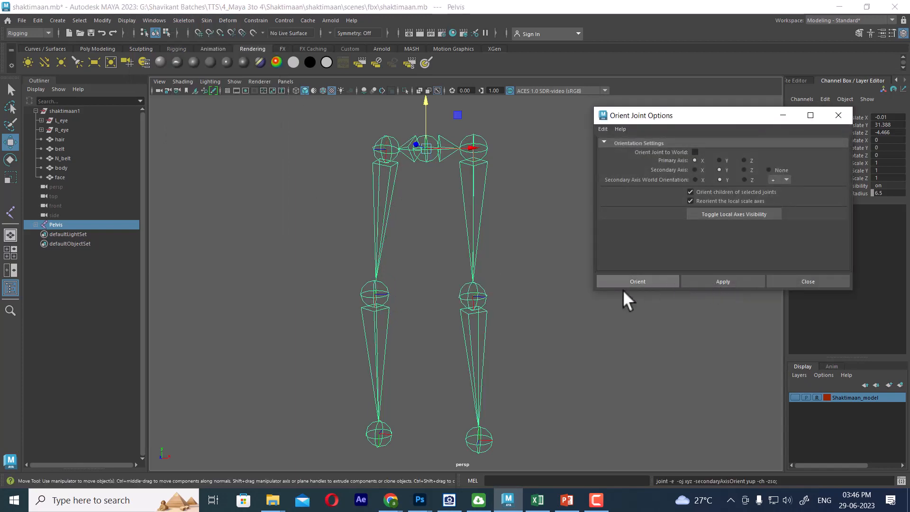
alt+right_drag(509, 304, 525, 244)
alt+drag(525, 244, 457, 307)
click(326, 307)
drag(326, 307, 345, 315)
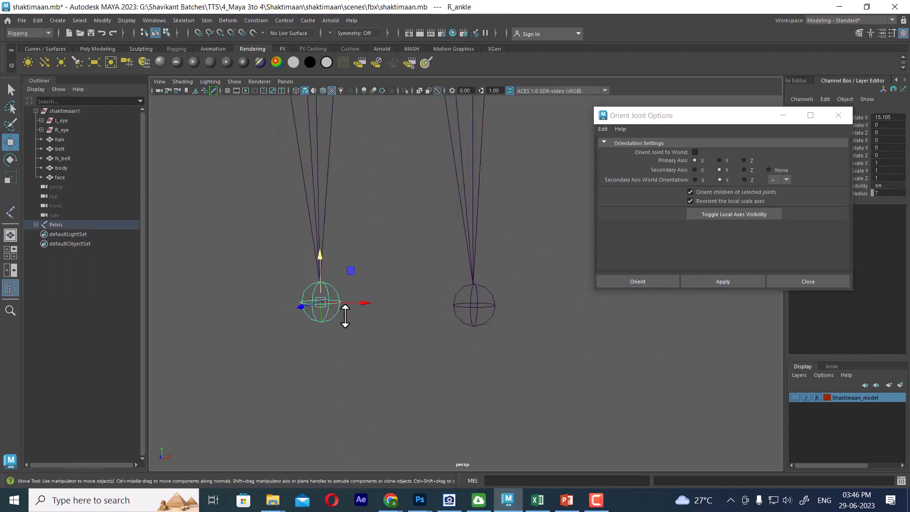
Orient the L_ankle joint with primary axis Y and secondary axis Z, and inspect its axes
click(484, 307)
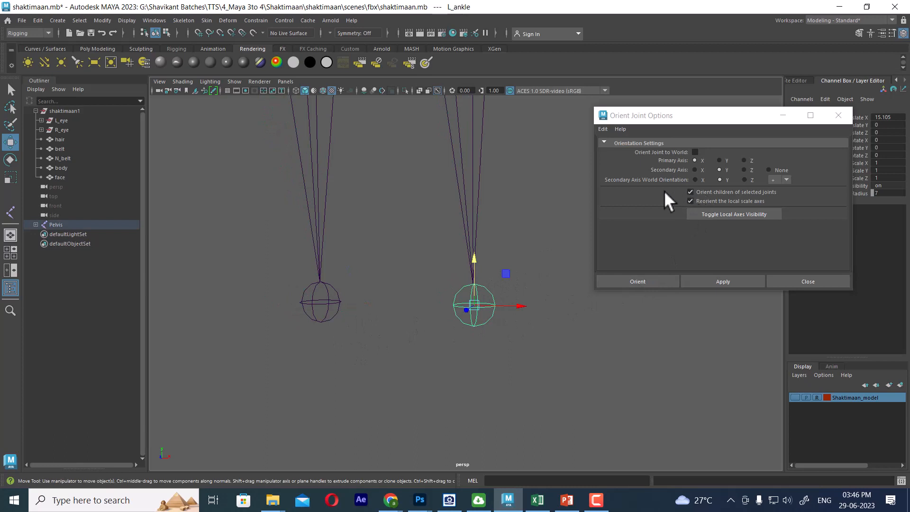
click(719, 161)
click(724, 277)
alt+drag(459, 346, 379, 349)
alt+right_drag(378, 348, 515, 395)
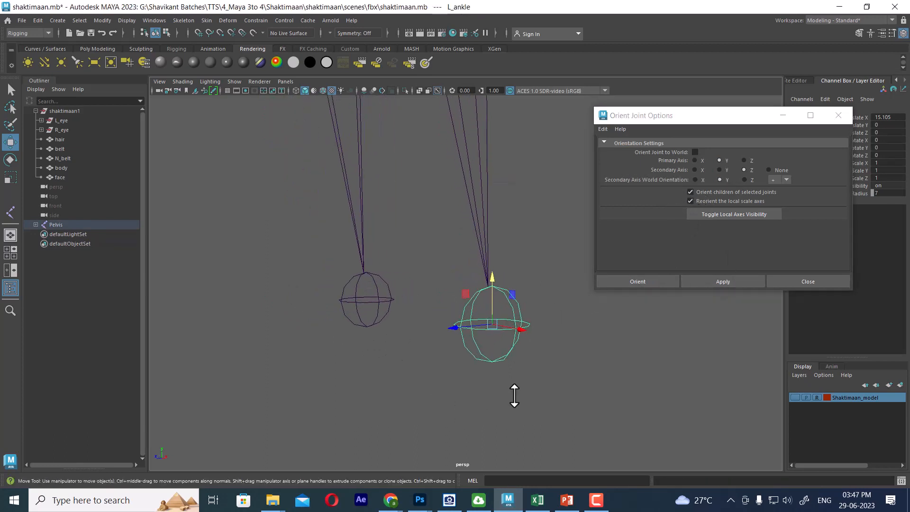
click(490, 387)
click(469, 361)
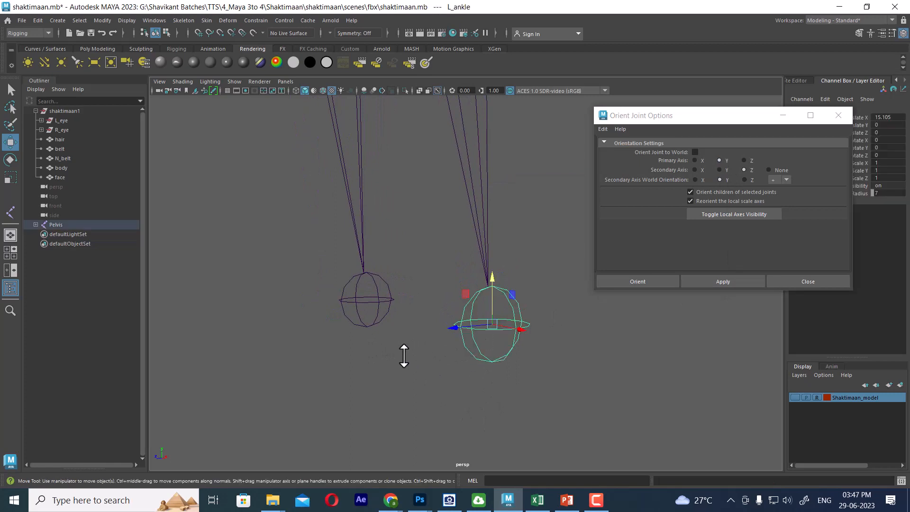
Try orienting the R_ankle joint with primary axis Y and secondary axis Z, and with primary Z and secondary Y
click(366, 300)
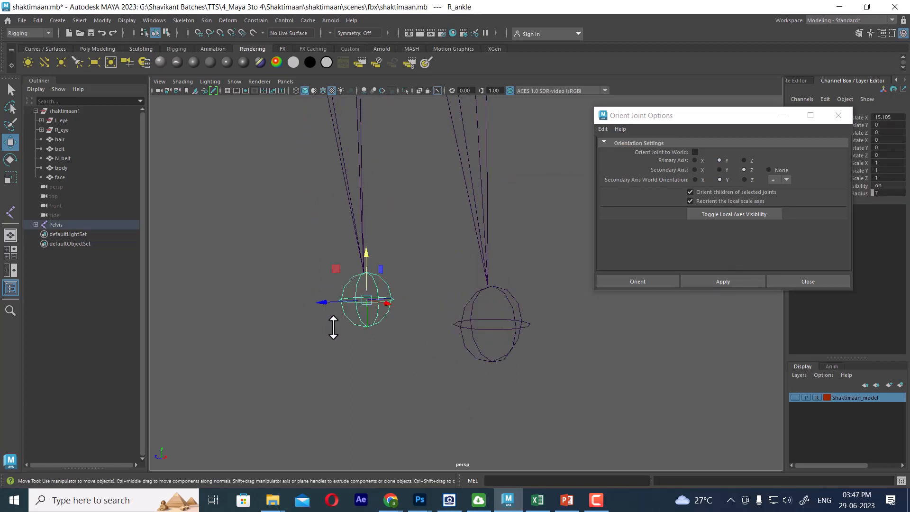
click(719, 279)
click(743, 160)
click(719, 170)
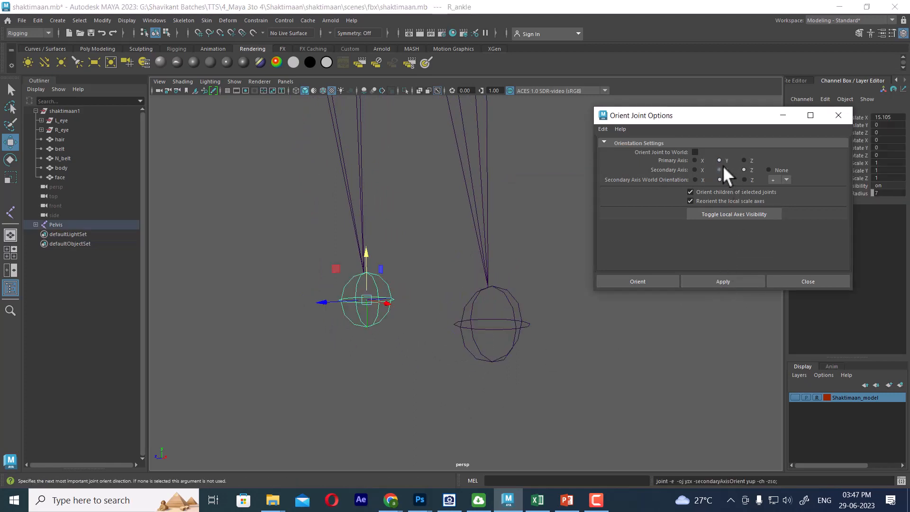
click(720, 160)
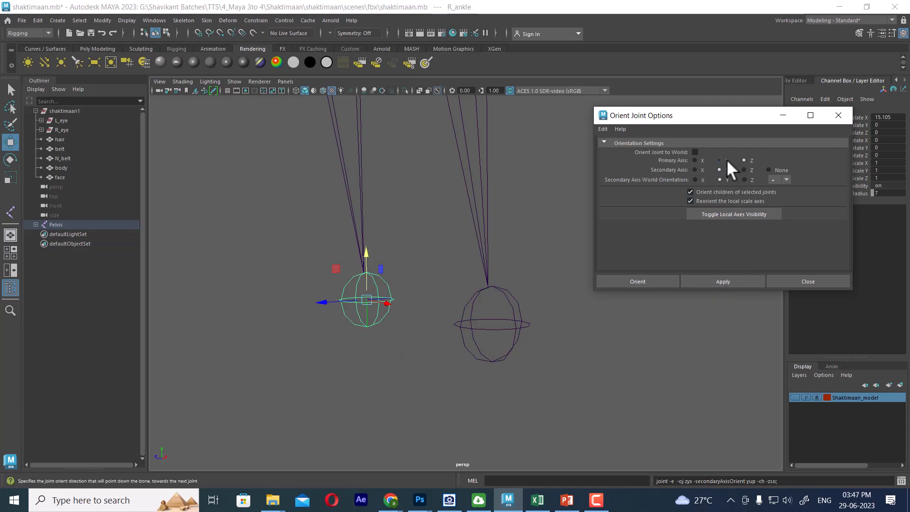
click(743, 170)
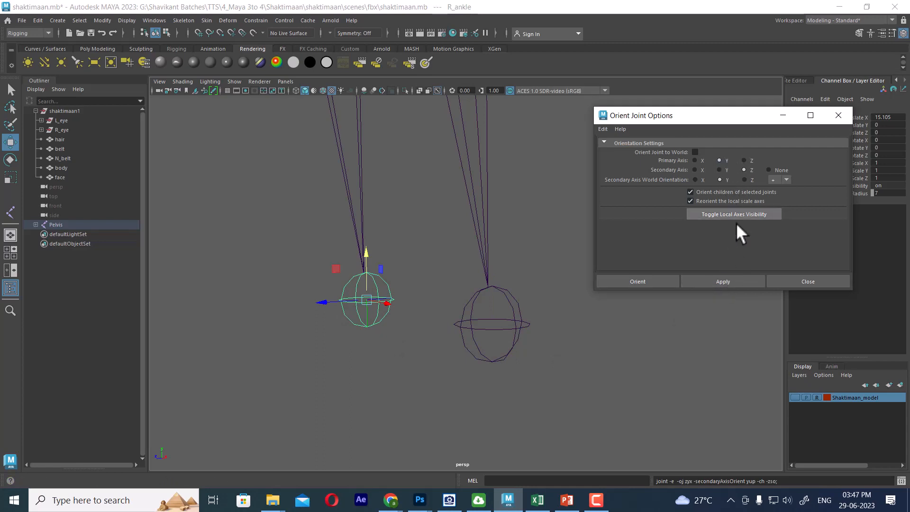
Reset the Orient Joint settings and apply the orientation to the Pelvis joint and its children
click(603, 129)
click(628, 147)
scroll(413, 195, down, 4)
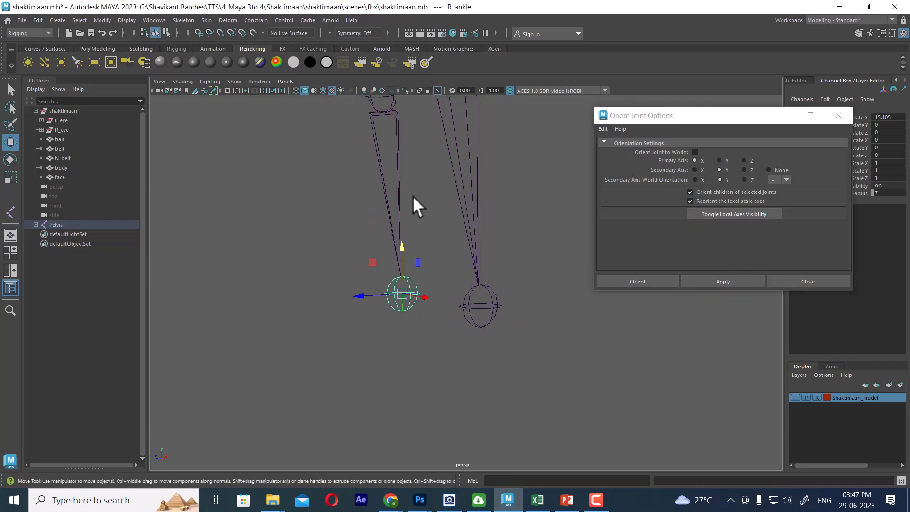
alt+middle_drag(414, 195, 426, 327)
scroll(377, 208, down, 4)
alt+drag(377, 209, 432, 213)
click(445, 149)
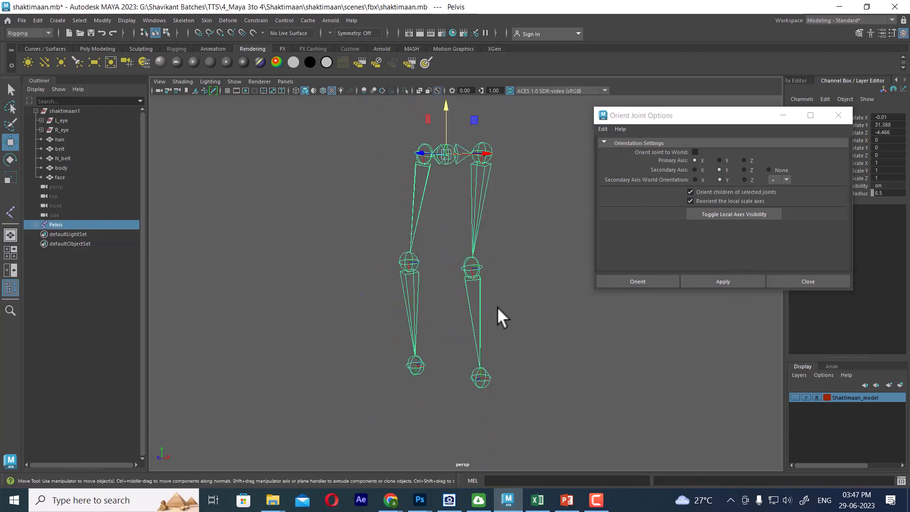
click(721, 280)
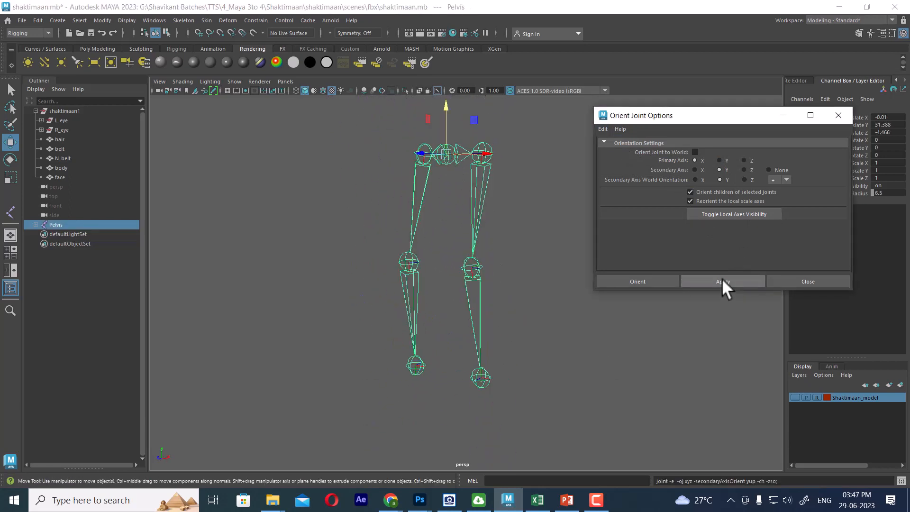
Examine the local axes of the pelvis, hip, knee and ankle joints on both legs
alt+drag(489, 263, 506, 187)
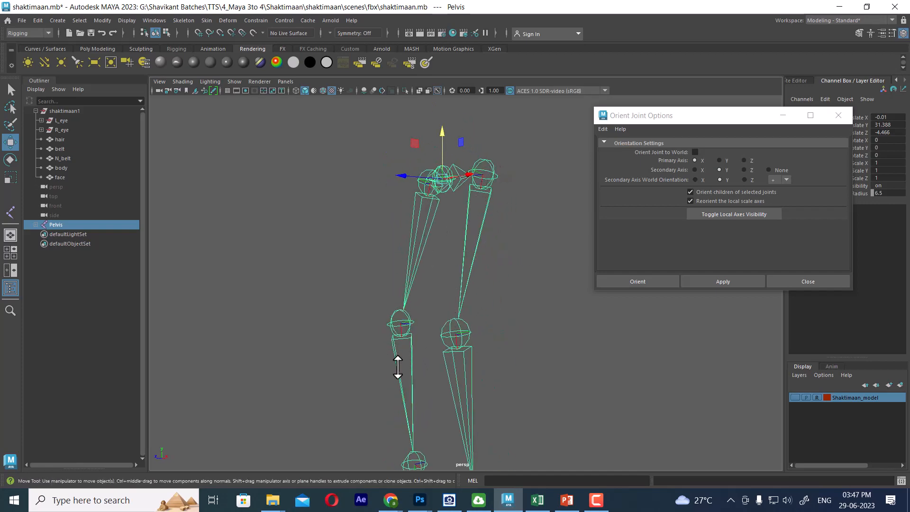
alt+middle_drag(397, 366, 408, 266)
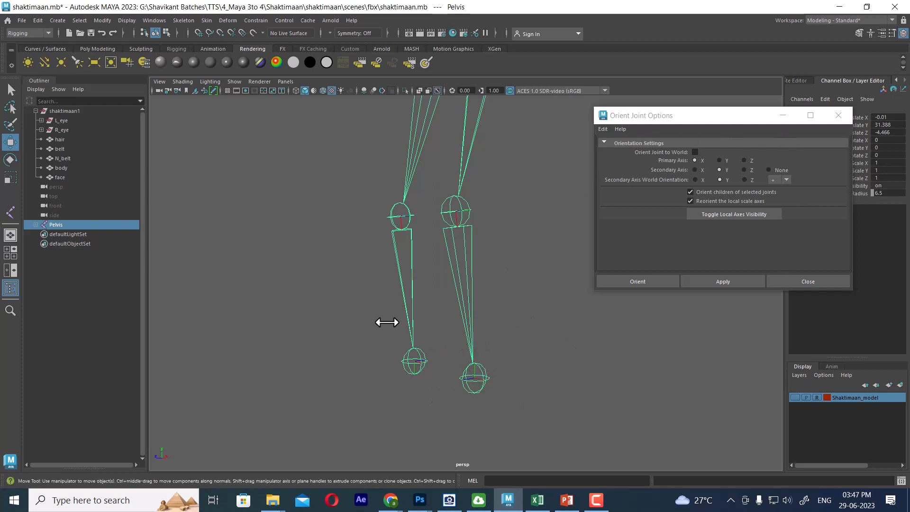
alt+drag(506, 246, 512, 297)
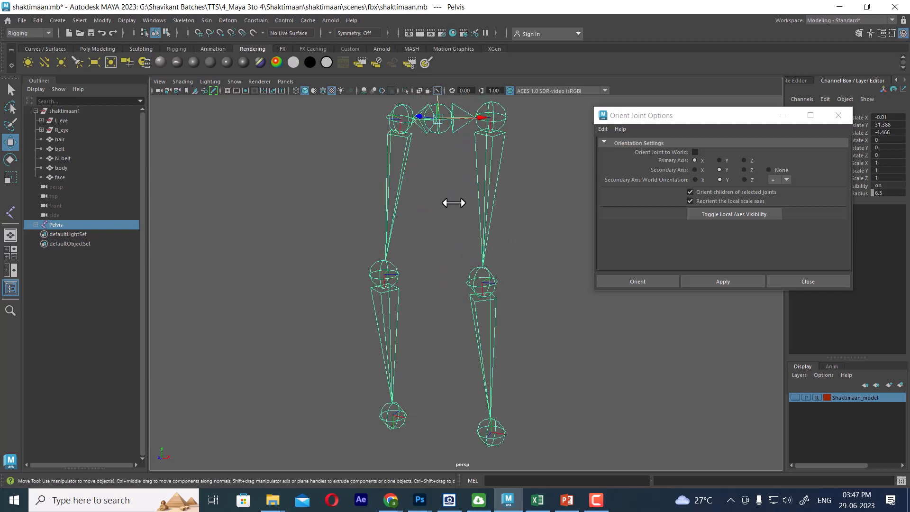
key(t)
mouse_move(443, 185)
alt+mouse_down()
mouse_move(412, 234)
mouse_move(433, 173)
alt+mouse_up()
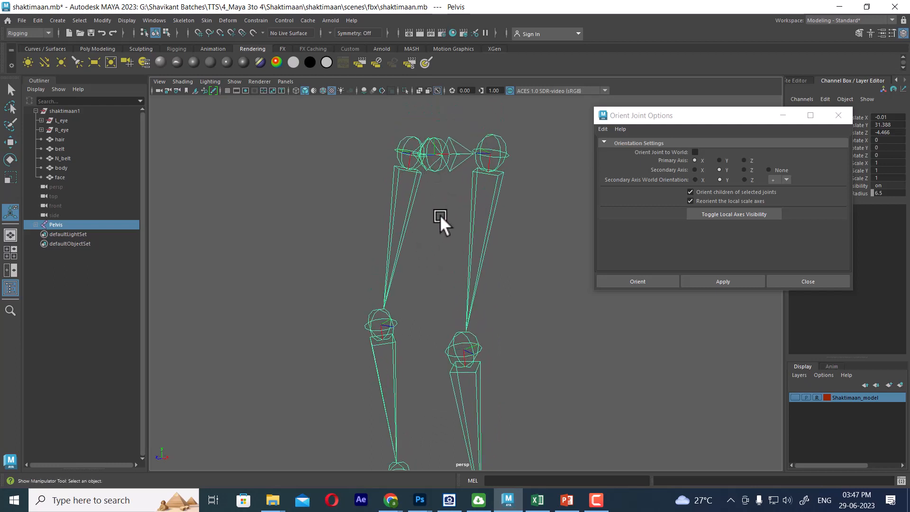
alt+drag(439, 215, 476, 205)
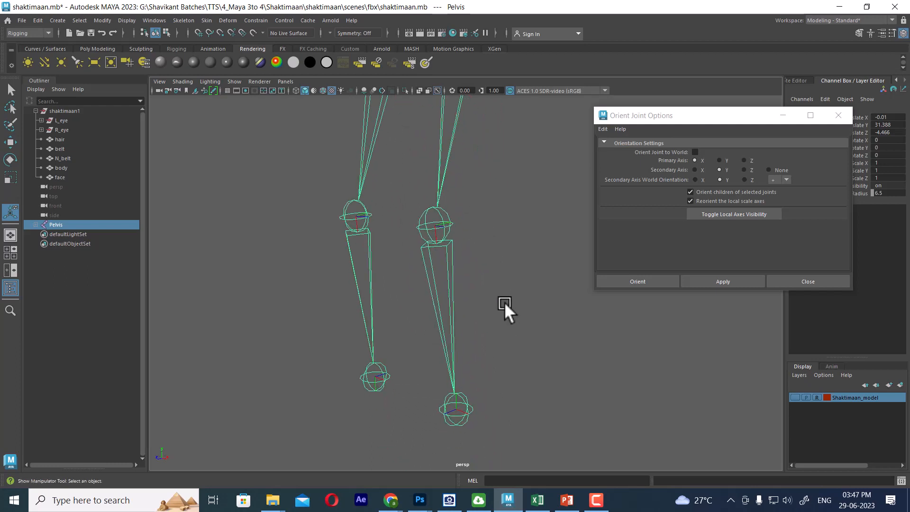
alt+drag(471, 256, 451, 240)
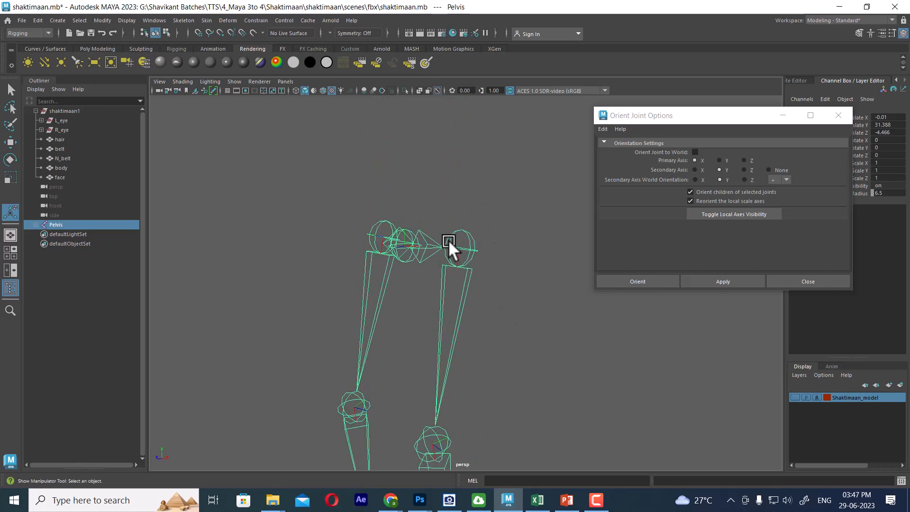
key(w)
Select the L_ankle joint and inspect its axis orientation up close
alt+drag(488, 349, 473, 370)
click(433, 394)
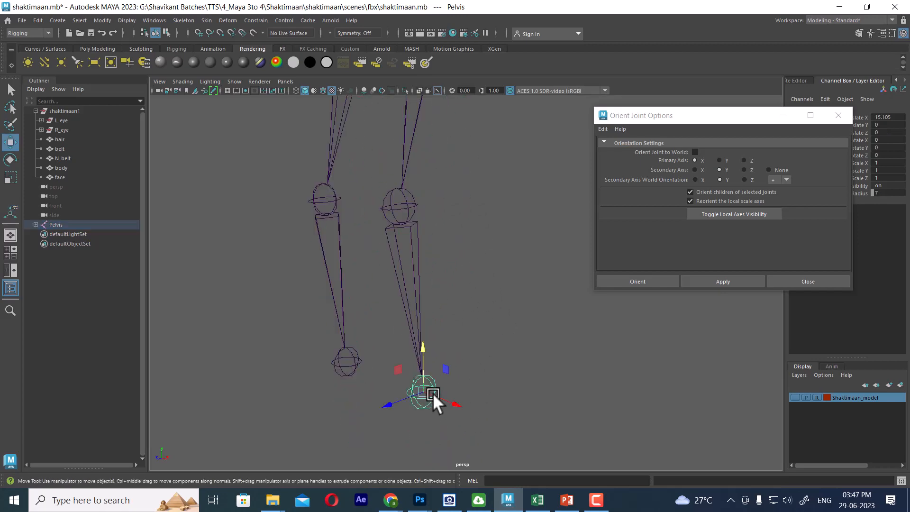
alt+middle_drag(433, 393, 460, 255)
alt+right_drag(460, 255, 408, 293)
alt+middle_drag(408, 292, 451, 295)
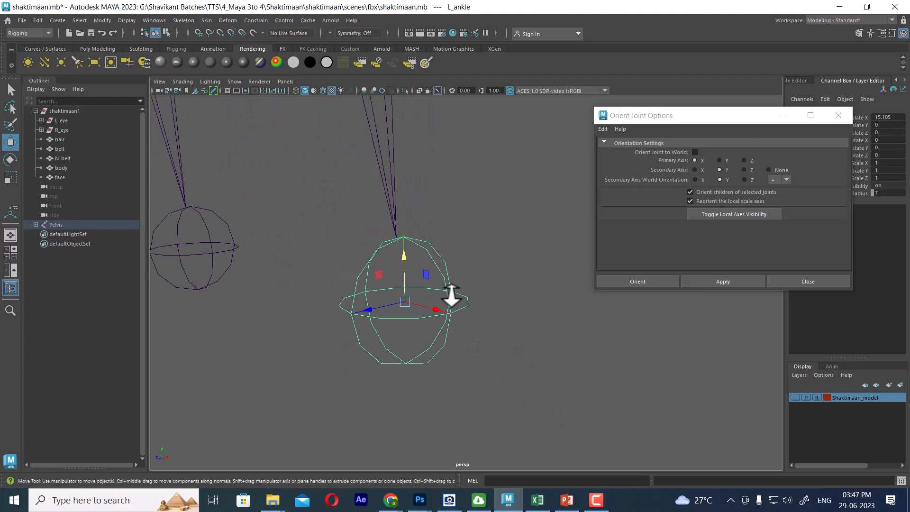
key(t)
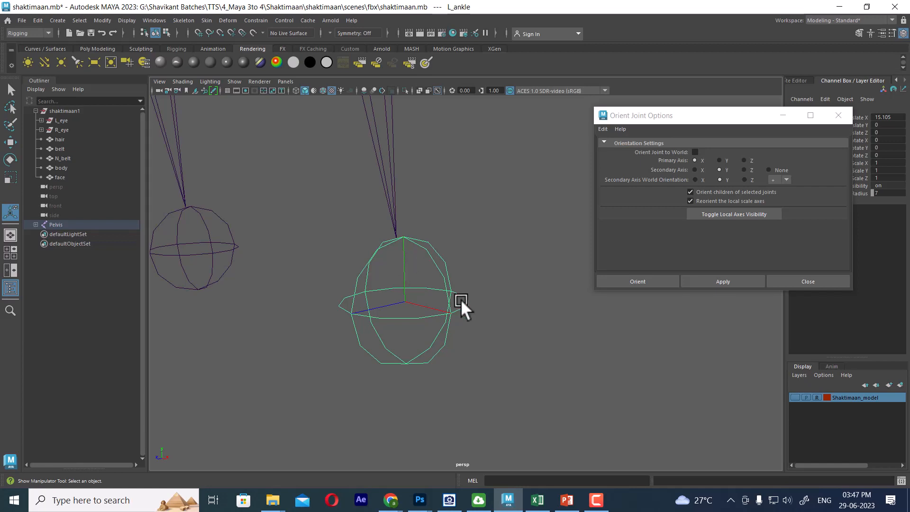
key(w)
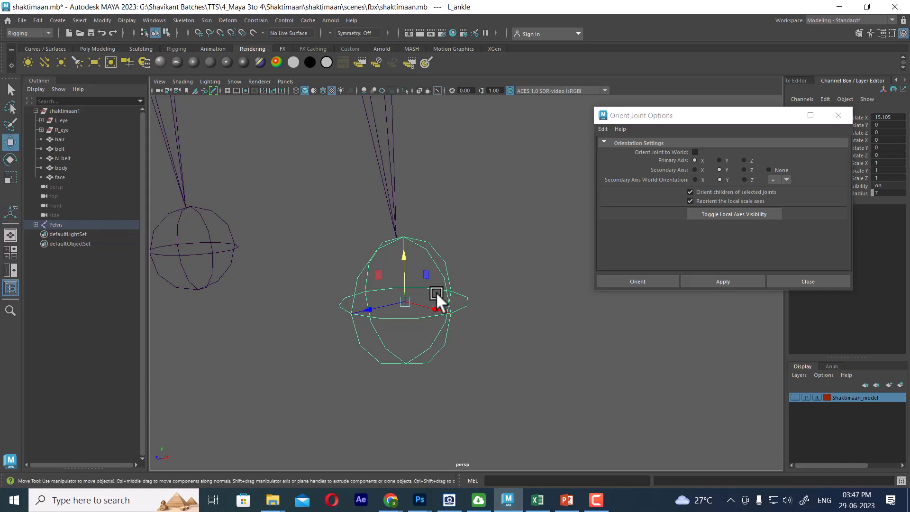
Select the Pelvis joint in a full view of the skeleton and reset the Orient Joint settings
alt+right_drag(436, 291, 398, 379)
alt+middle_drag(398, 380, 405, 198)
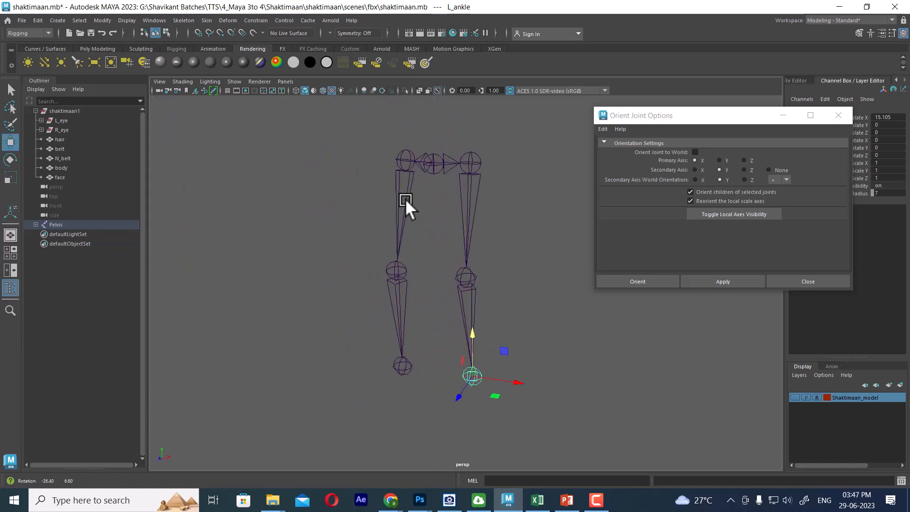
click(427, 162)
alt+drag(539, 283, 505, 293)
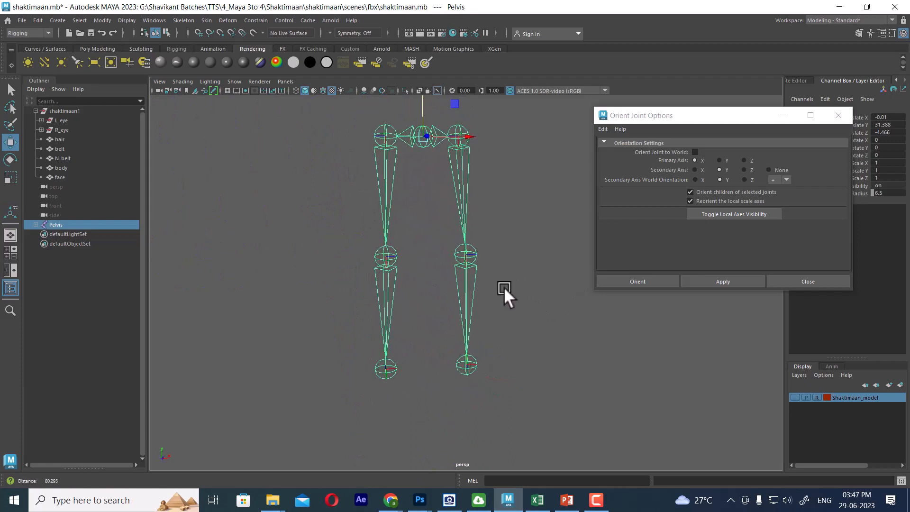
click(602, 129)
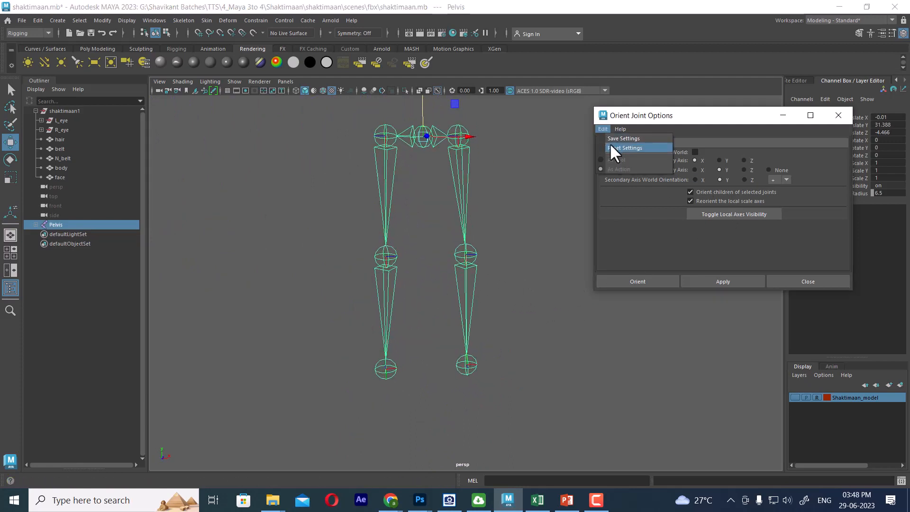
click(610, 146)
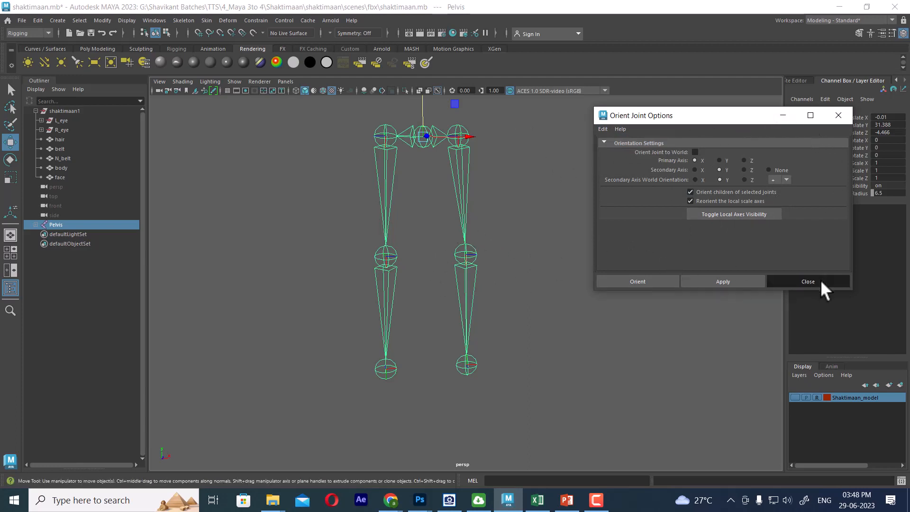
Close the Orient Joint options and compare the skeleton with the temporarily shown Shaktimaan_model layer
click(808, 281)
alt+drag(611, 299, 572, 250)
click(644, 283)
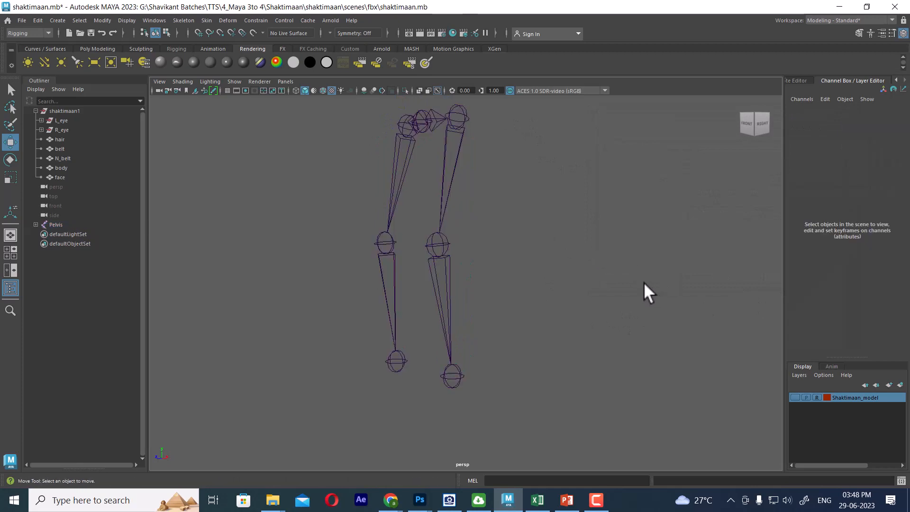
click(796, 397)
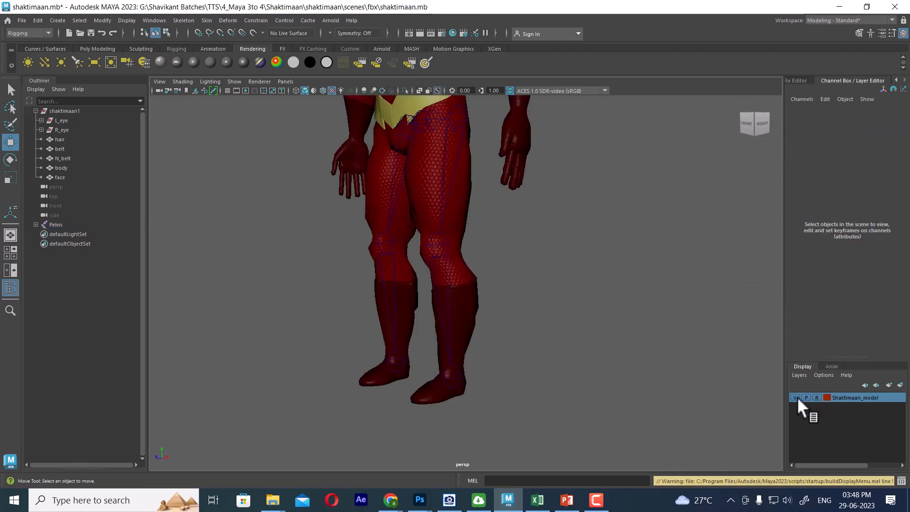
alt+drag(584, 297, 516, 229)
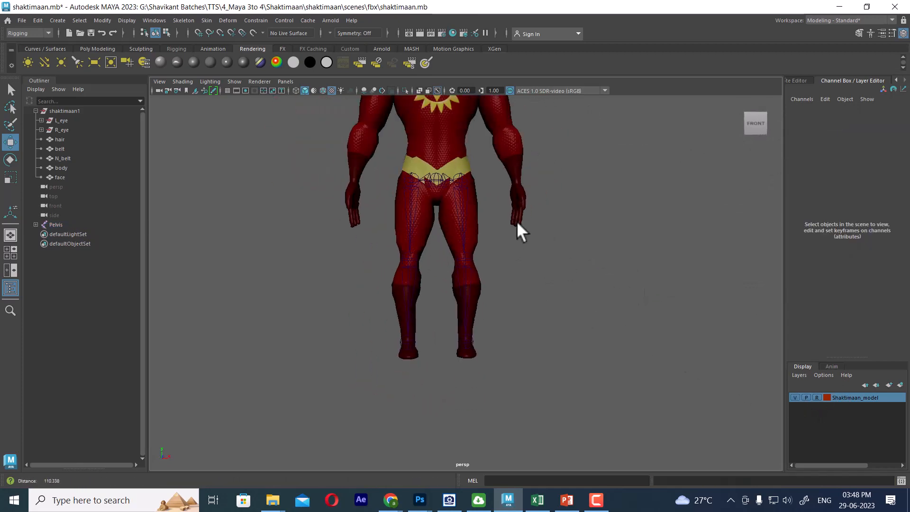
alt+right_drag(516, 229, 756, 340)
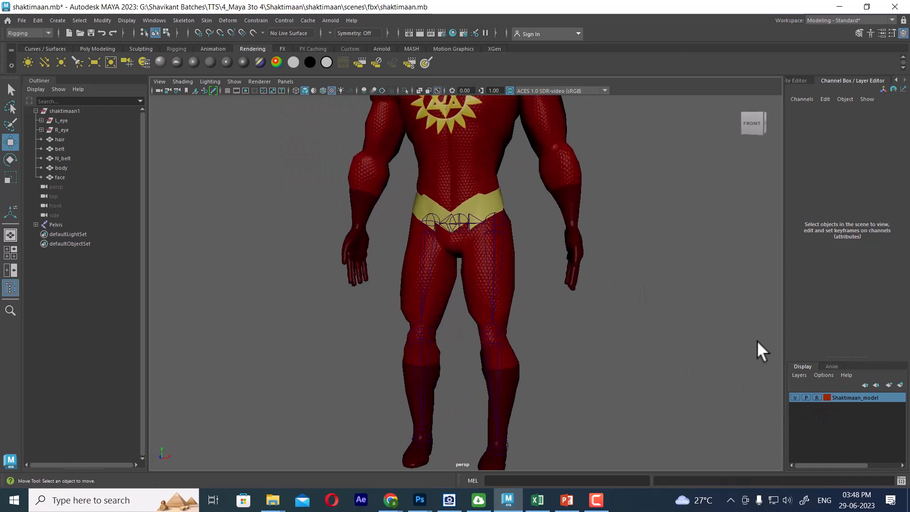
click(795, 398)
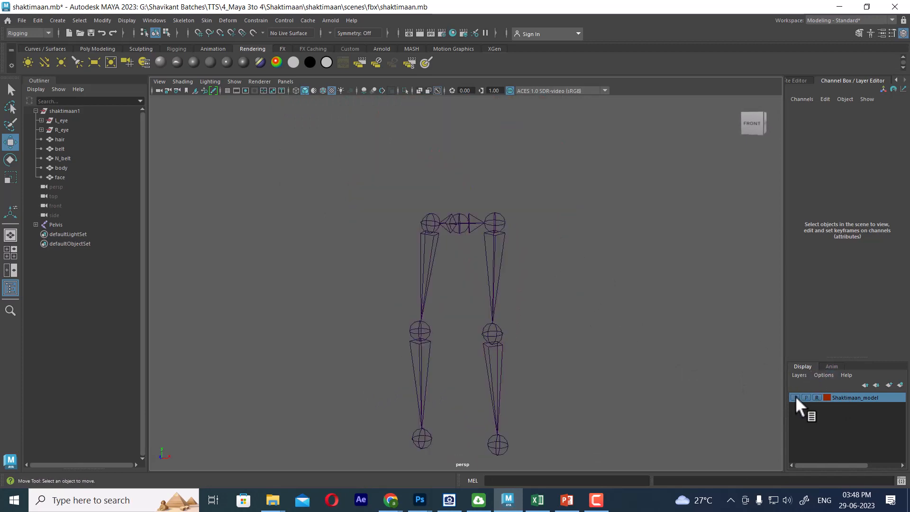
Open the IK Handle tool settings, then switch to PowerPoint to view the Inverse and Forward Kinematics slide and return to Maya
click(499, 218)
alt+middle_drag(576, 277, 552, 215)
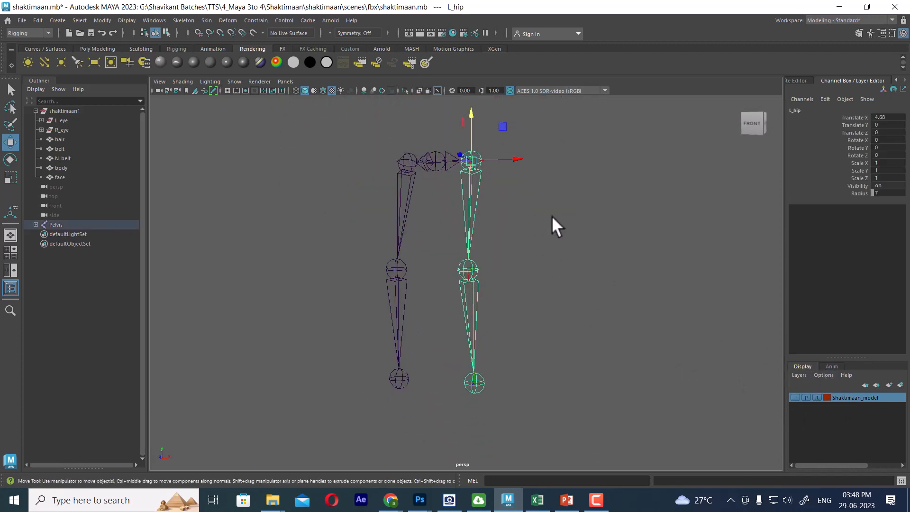
click(187, 19)
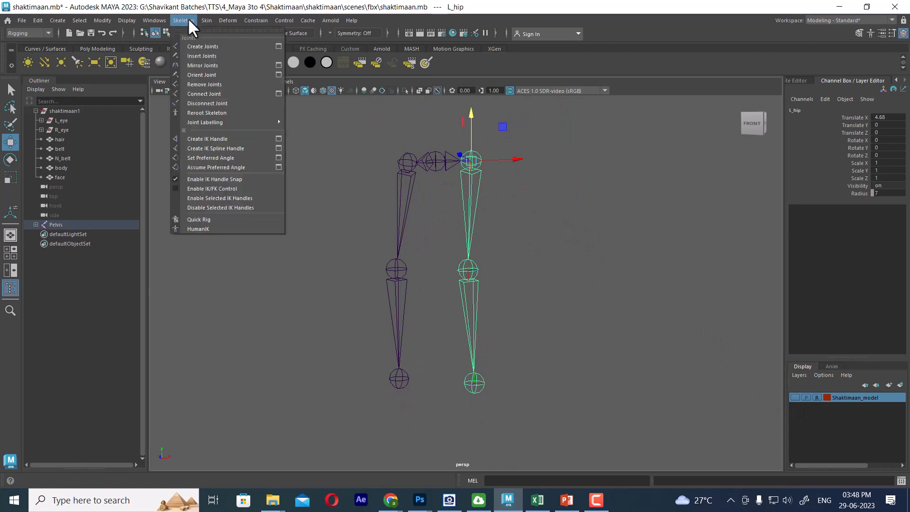
click(279, 138)
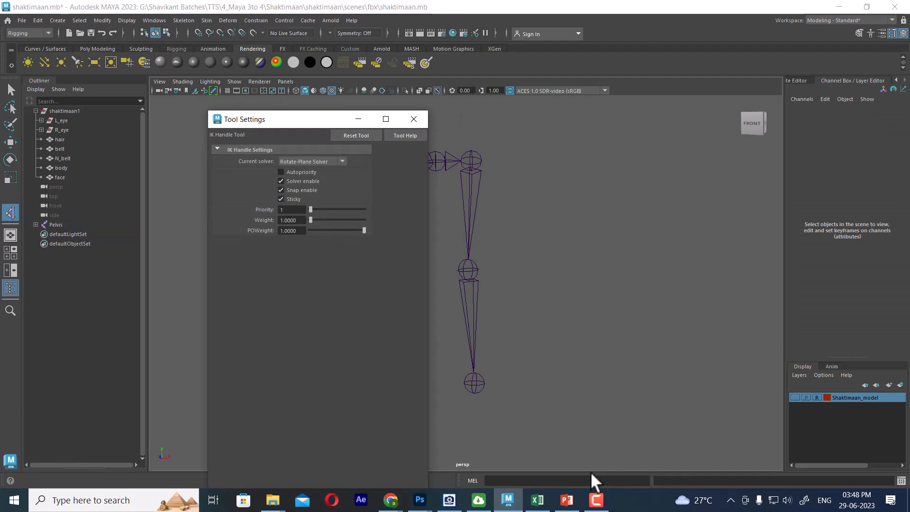
click(568, 501)
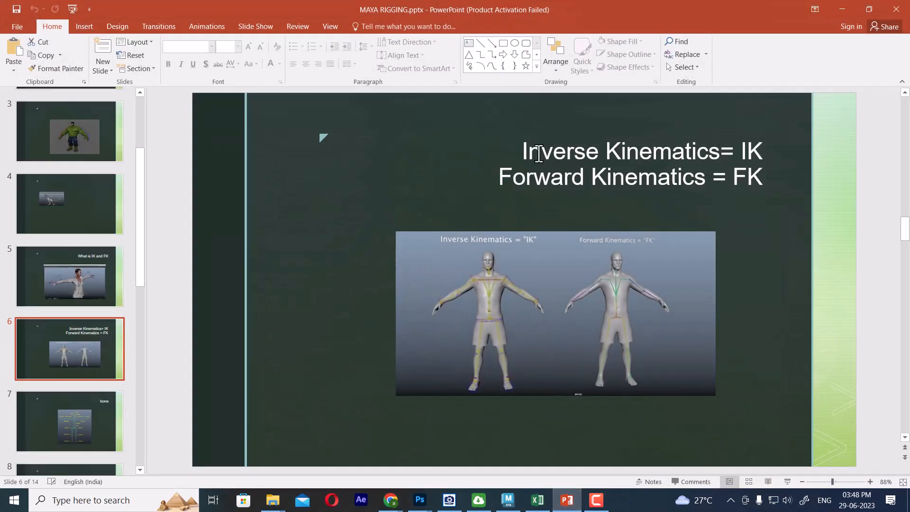
click(841, 10)
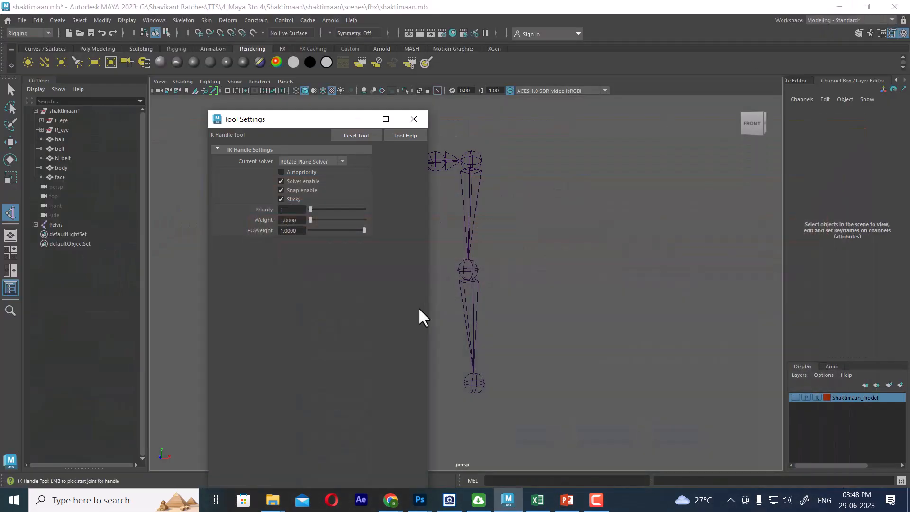
Create a Rotate-Plane Solver IK handle on the left leg from the L_hip joint to the ankle joint
drag(283, 122, 297, 127)
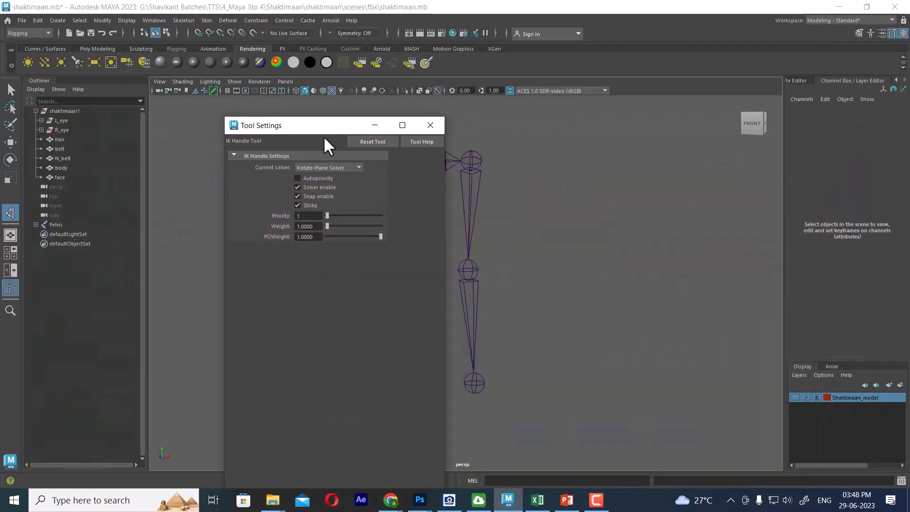
click(432, 125)
alt+drag(469, 171, 476, 150)
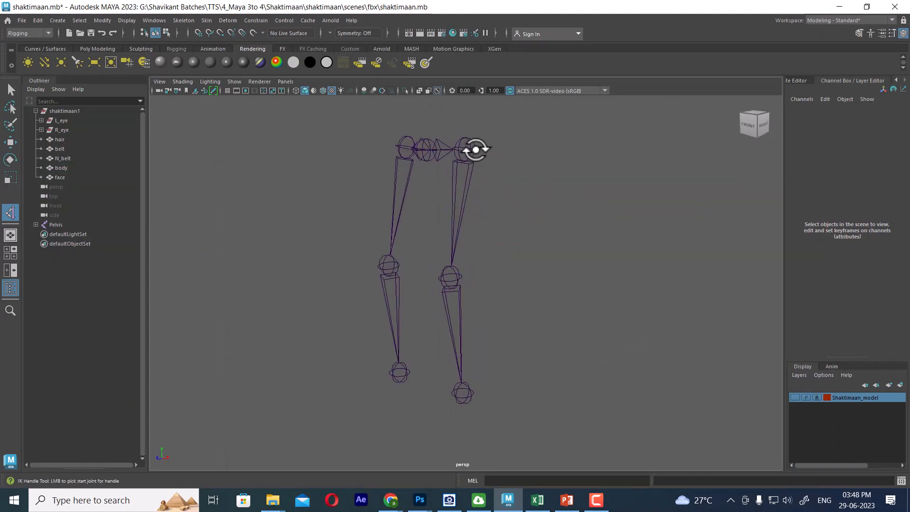
click(469, 150)
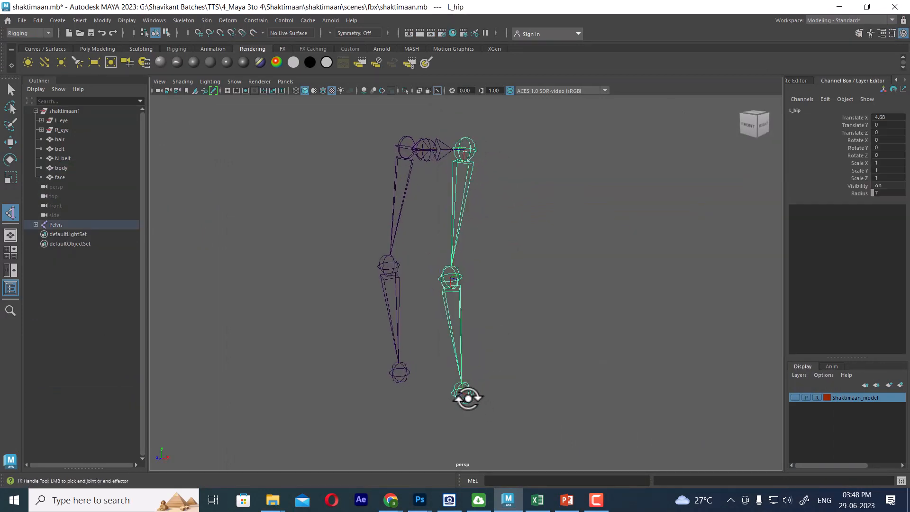
click(465, 399)
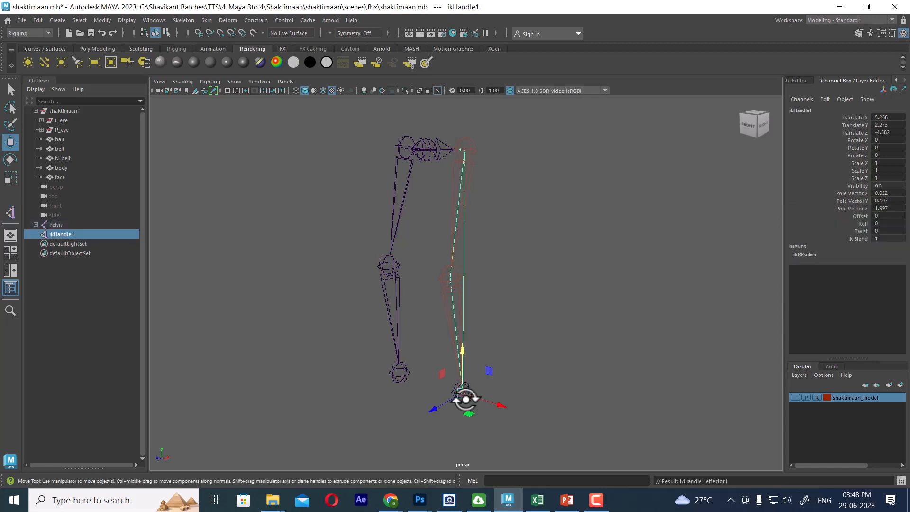
Try moving ikHandle1 at the left ankle to test the leg's bend, and undo the move
alt+drag(465, 398, 569, 405)
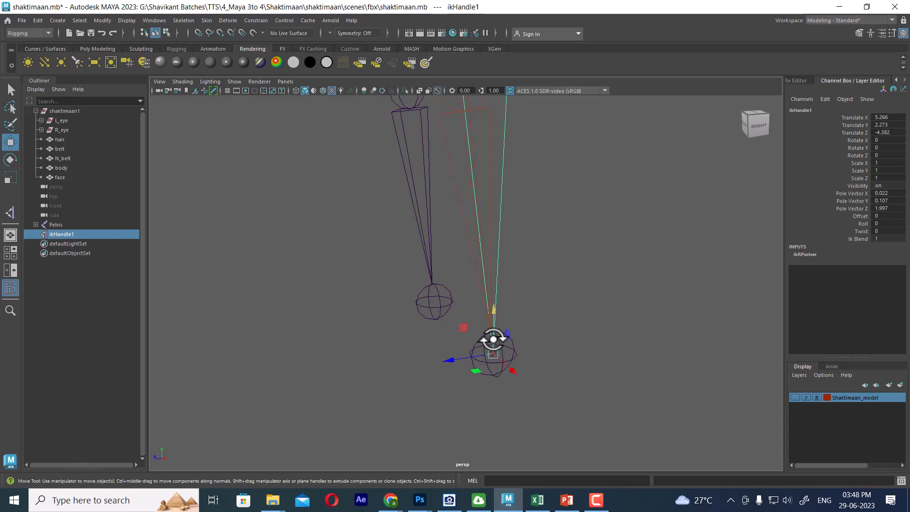
drag(493, 313, 548, 367)
key(ctrl+z)
Scale ikHandle1 uniformly to 1.48 and check it at the left ankle
key(r)
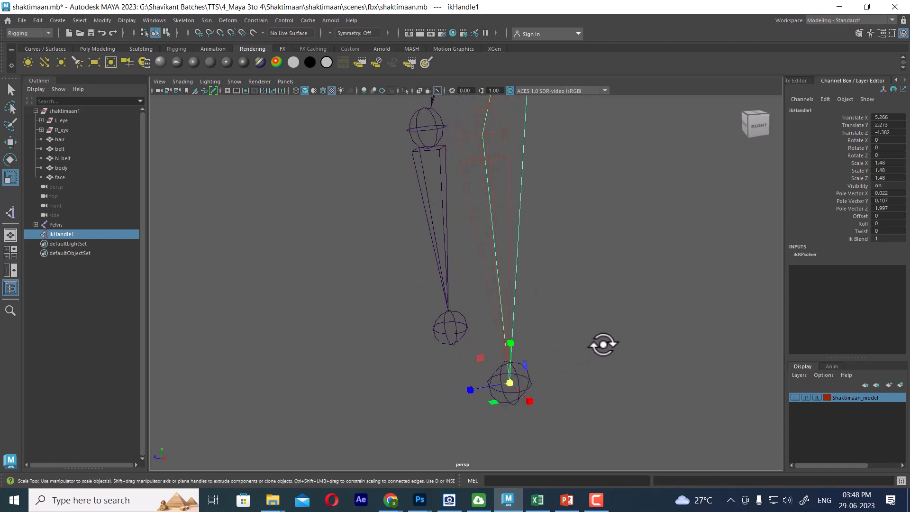
click(458, 371)
click(62, 233)
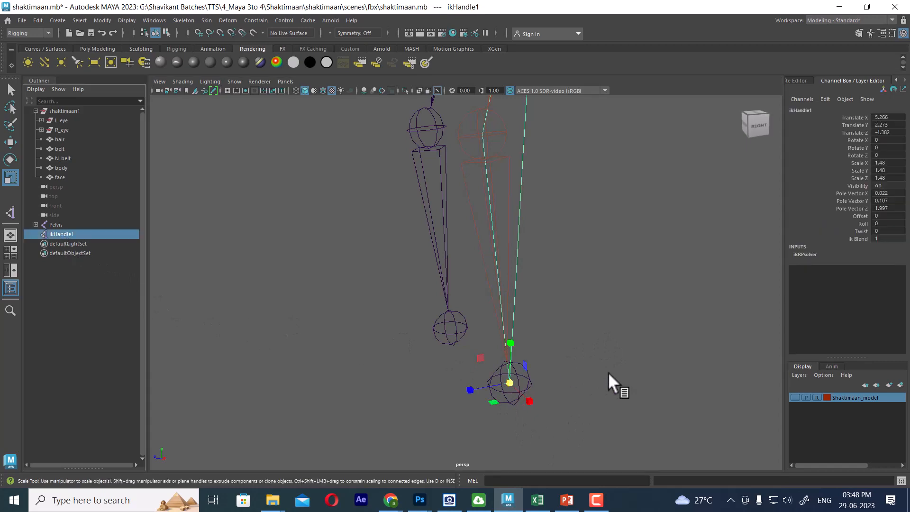
alt+drag(608, 372, 522, 359)
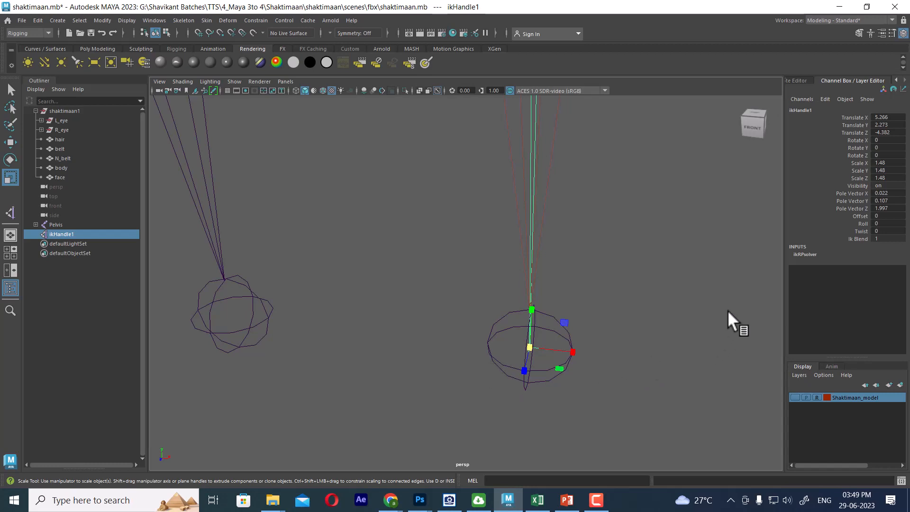
alt+drag(711, 324, 455, 197)
alt+middle_drag(454, 195, 501, 337)
scroll(476, 197, down, 4)
alt+middle_drag(468, 165, 485, 192)
scroll(484, 192, up, 1)
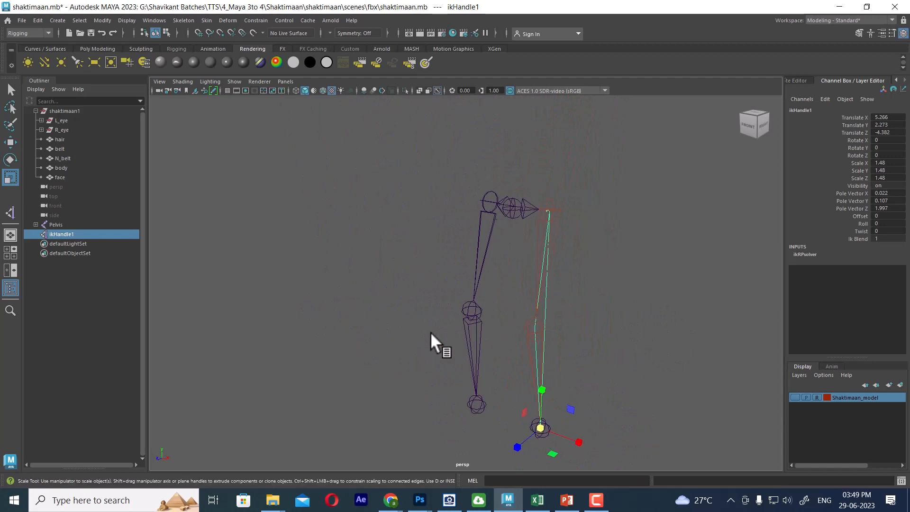
Create an IK handle on the right leg from the R_hip joint to the ankle joint
click(422, 249)
alt+drag(431, 261, 494, 269)
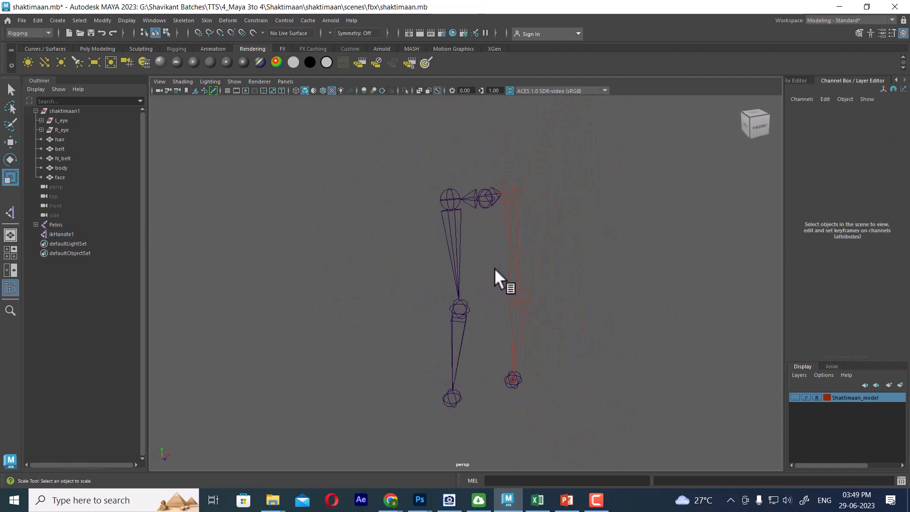
click(449, 197)
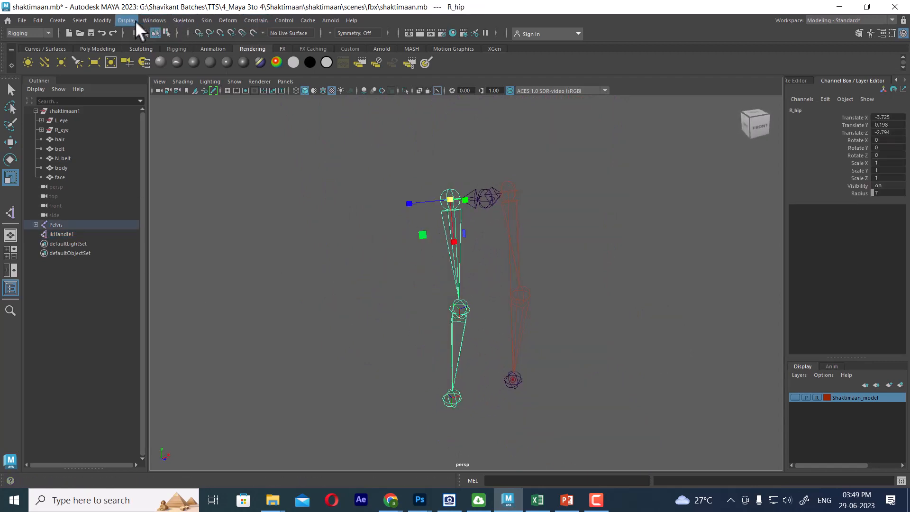
click(190, 20)
click(213, 149)
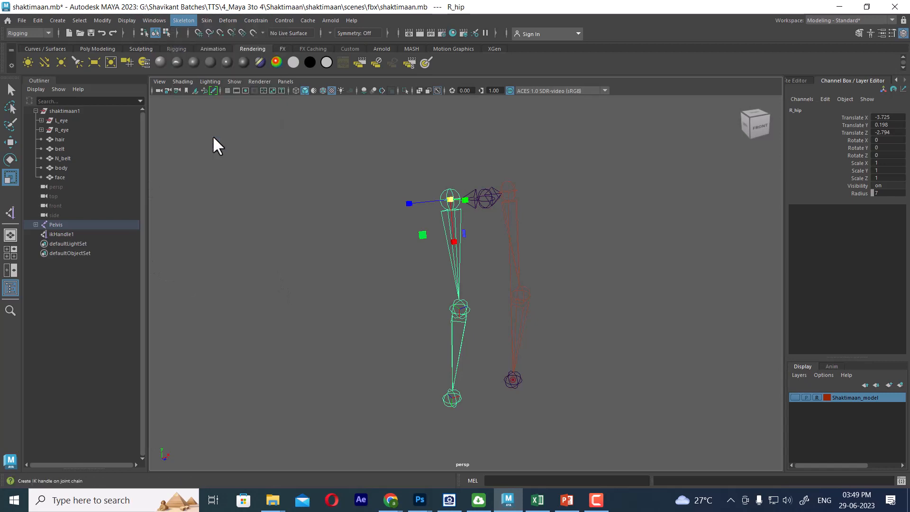
scroll(412, 205, up, 2)
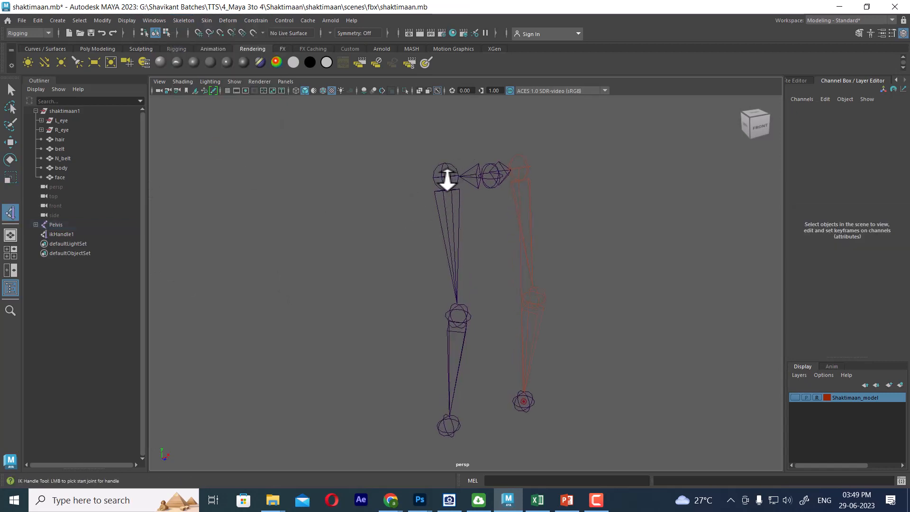
click(445, 176)
alt+drag(445, 176, 504, 349)
click(456, 177)
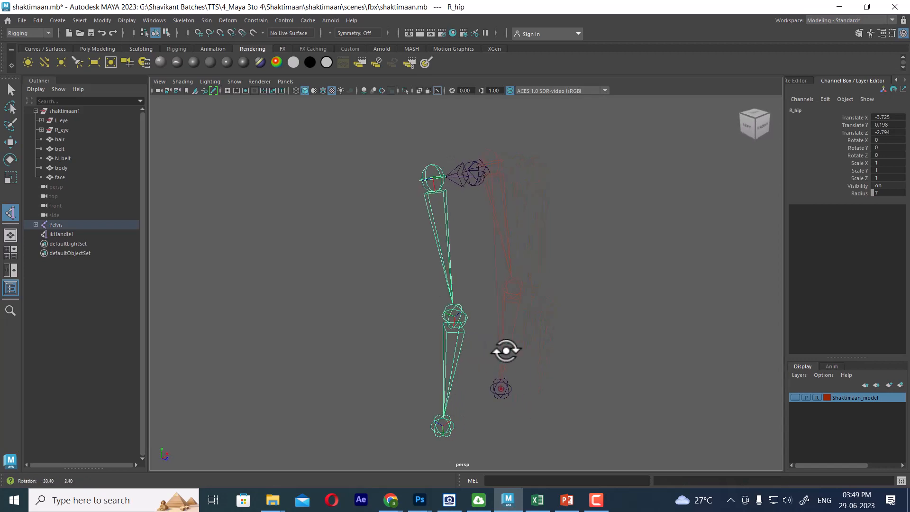
click(447, 423)
Try raising ikHandle2 to a Translate Y of 14.656 to test the right leg's bend, and undo it
key(r)
alt+drag(567, 259, 520, 276)
key(w)
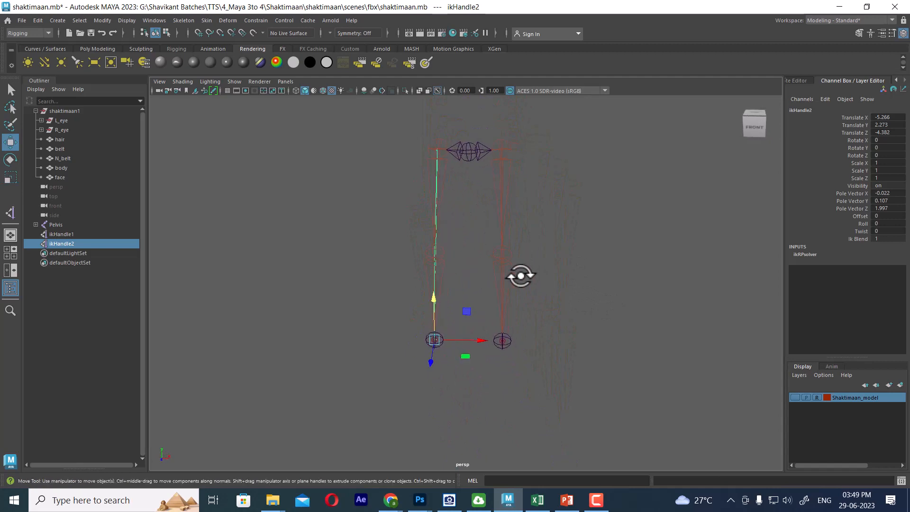
alt+drag(481, 321, 426, 232)
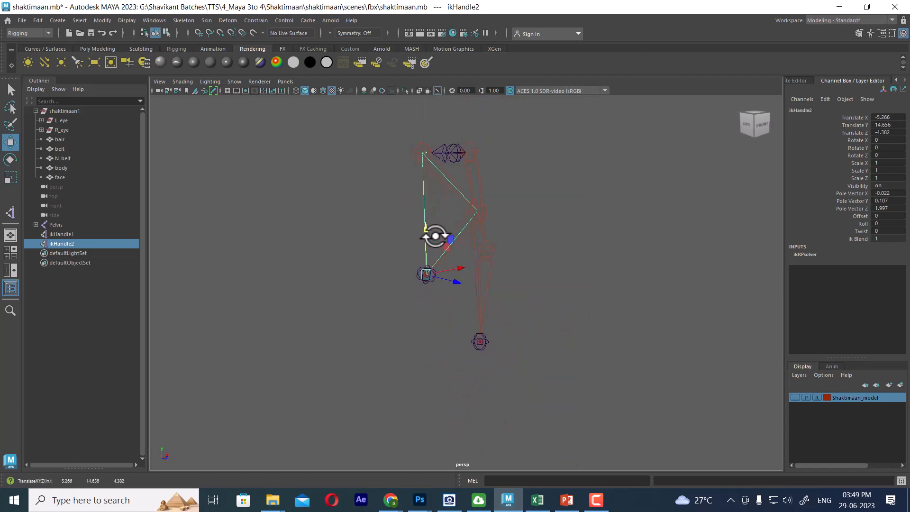
key(ctrl+z)
Try lowering the Pelvis joint to a Translate Y of 17.175 to test both knees, undo the move and deselect
alt+drag(498, 268, 573, 210)
click(482, 154)
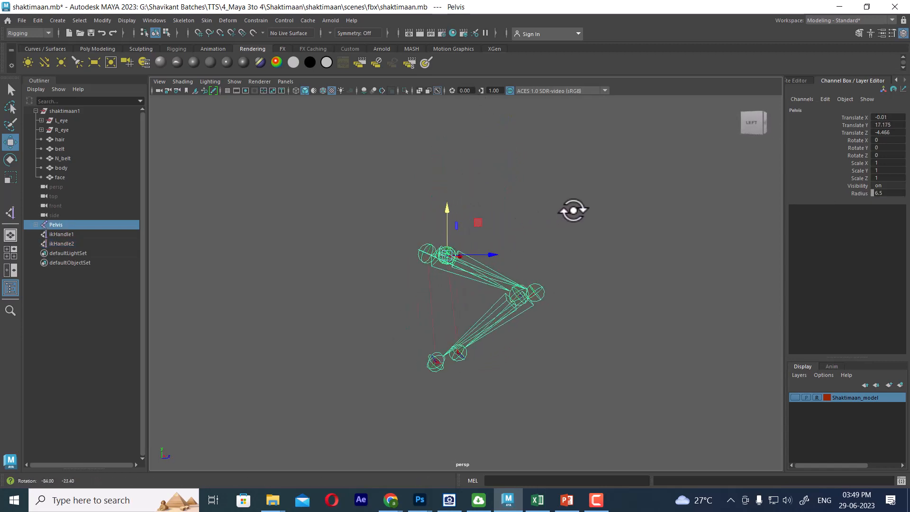
key(ctrl+z)
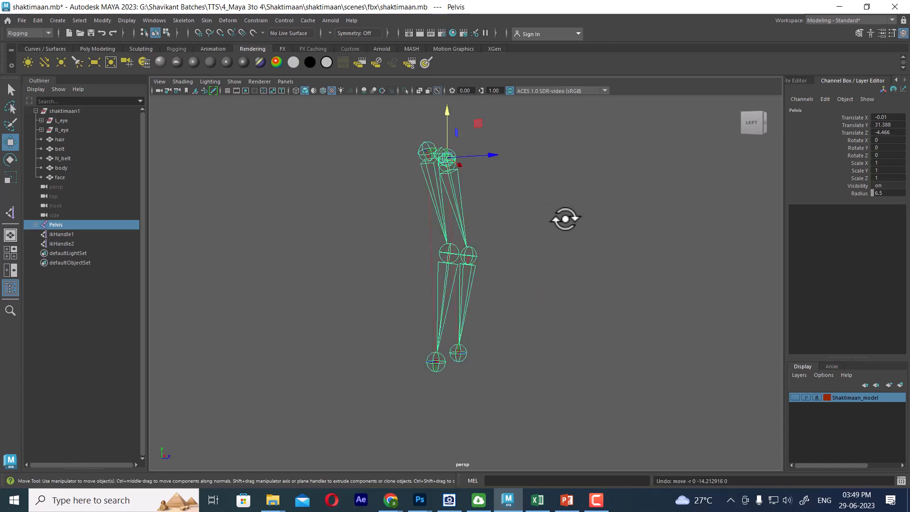
alt+drag(565, 219, 621, 284)
click(606, 288)
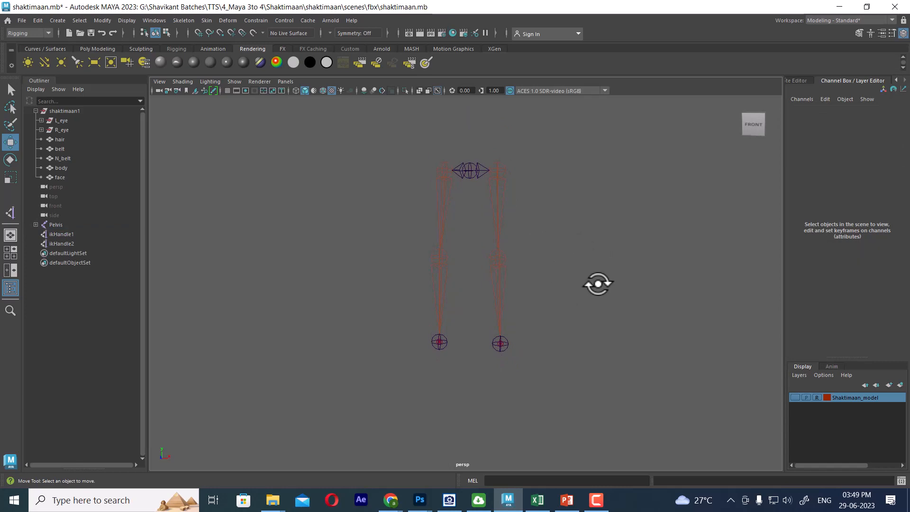
Create a NURBS circle on the ground around the feet and scale it uniformly to 31.956
click(51, 20)
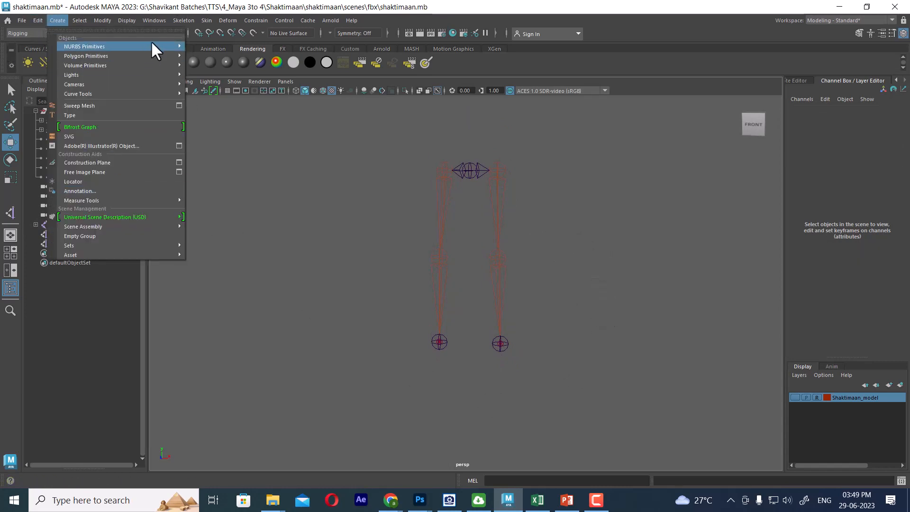
mouse_move(151, 44)
click(225, 39)
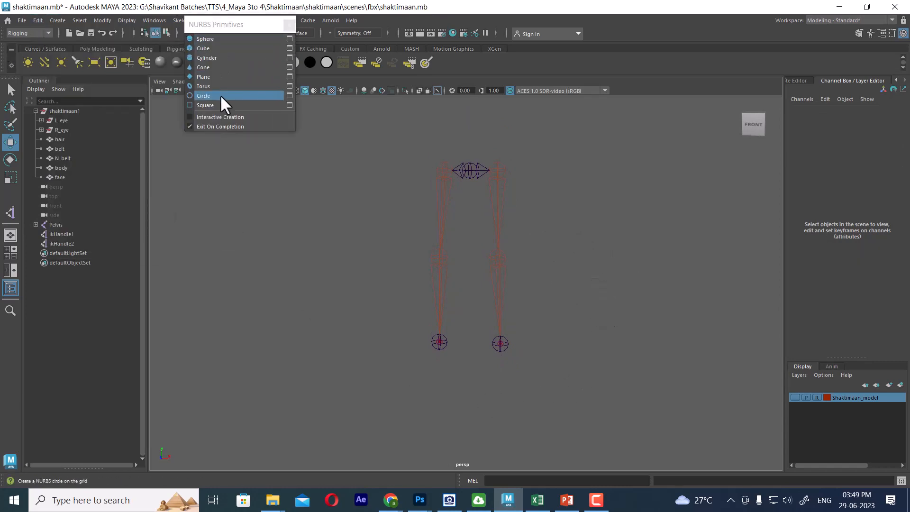
click(220, 95)
key(r)
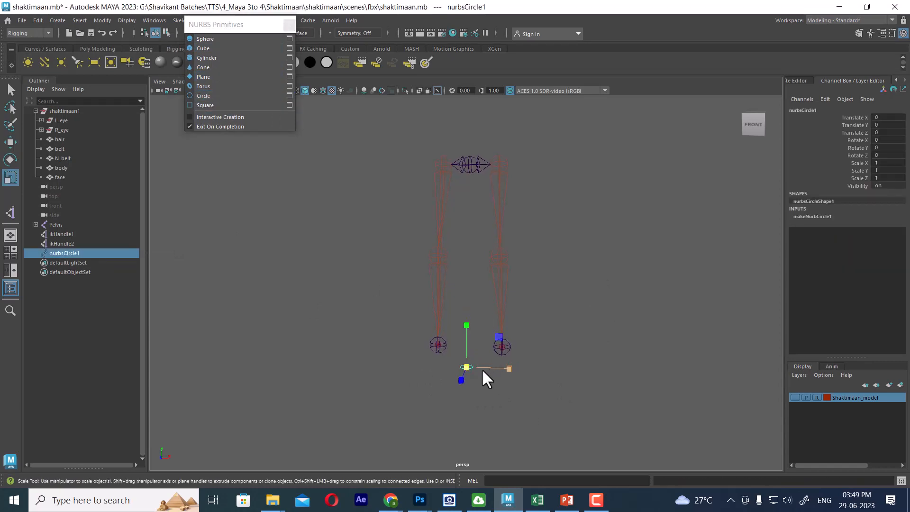
drag(467, 366, 800, 314)
scroll(463, 303, down, 5)
alt+drag(462, 304, 479, 342)
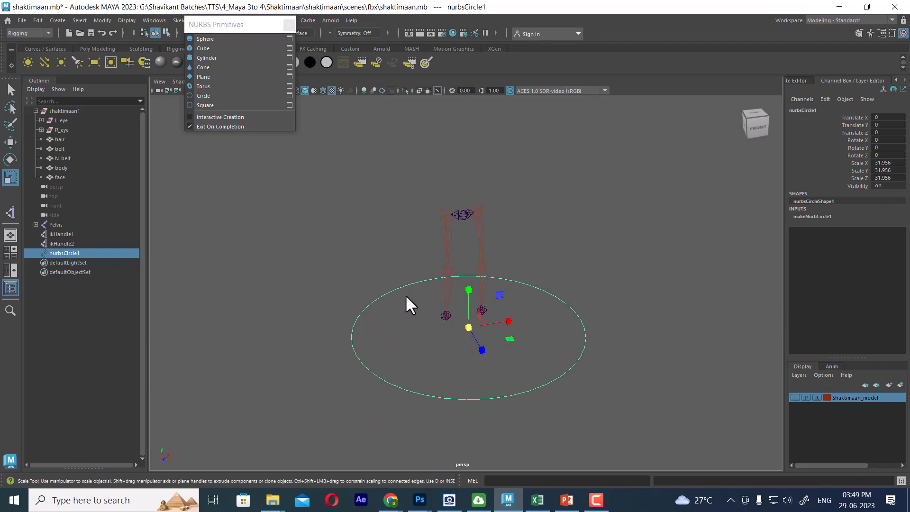
Create a second NURBS circle at the origin and scale it uniformly to 14.021
click(202, 98)
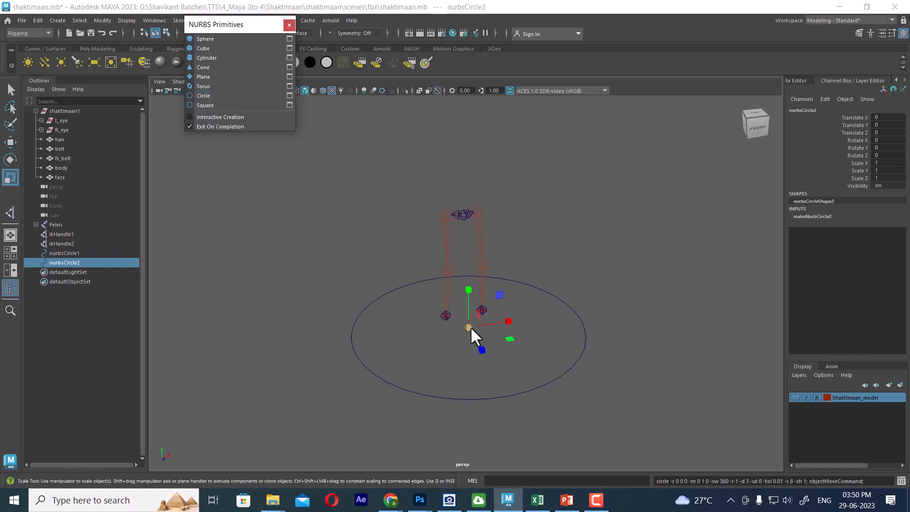
drag(469, 327, 545, 306)
key(w)
Move the second circle onto the Pelvis joint, with Translate Y at 31.388 and Translate Z at -4.466
key(space)
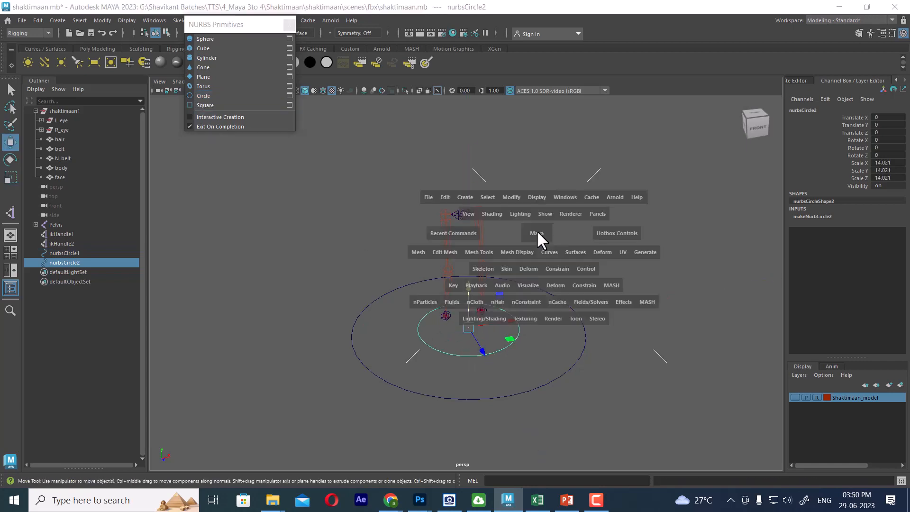
drag(537, 232, 539, 256)
scroll(482, 312, down, 5)
alt+middle_drag(467, 320, 497, 266)
scroll(485, 295, up, 1)
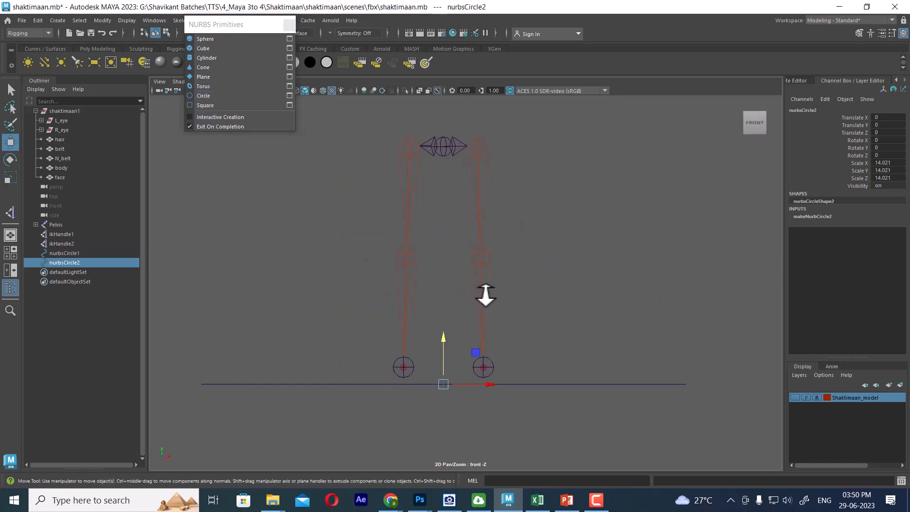
middle_drag(443, 148, 443, 141)
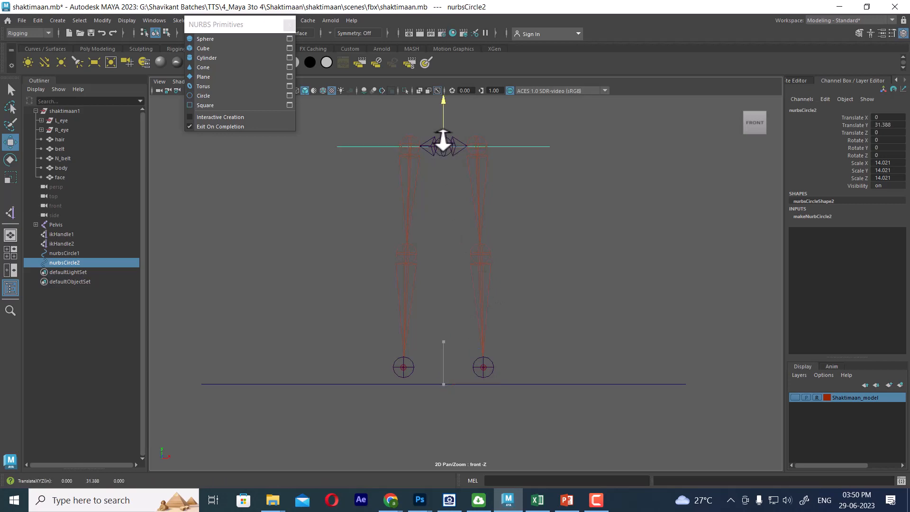
key(space)
mouse_move(514, 252)
mouse_down()
mouse_move(487, 209)
mouse_move(532, 266)
mouse_move(512, 268)
mouse_up()
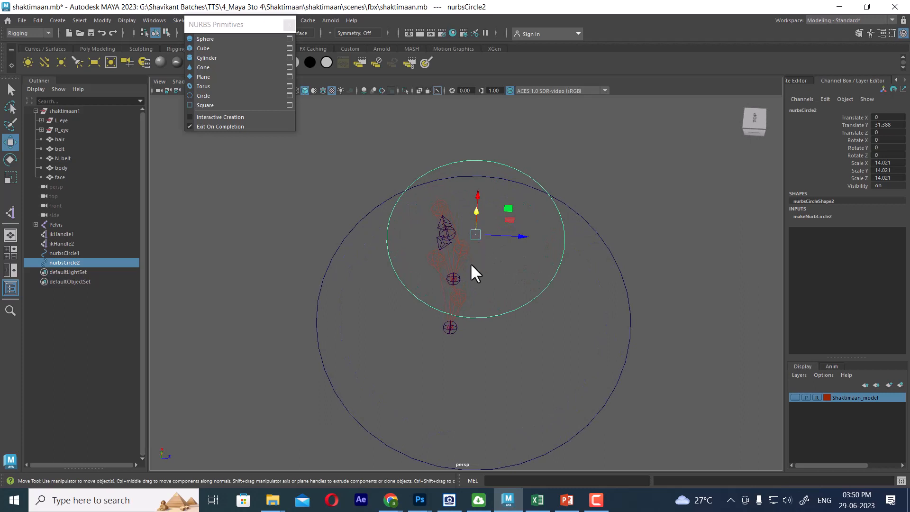
alt+drag(471, 265, 461, 241)
scroll(461, 242, up, 4)
alt+middle_drag(461, 242, 488, 255)
drag(568, 279, 483, 251)
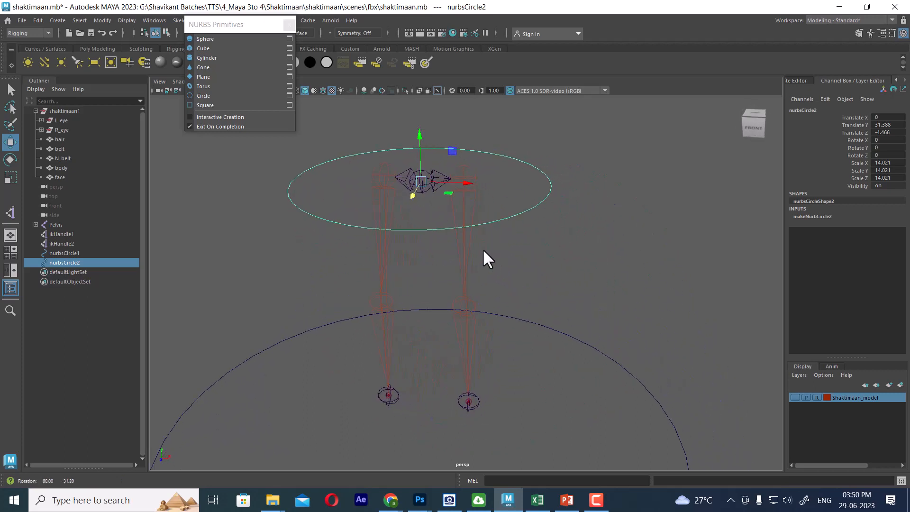
Create a third NURBS circle on the ground between the feet and scale it uniformly to 3.345
scroll(499, 296, down, 3)
alt+middle_drag(529, 335, 545, 295)
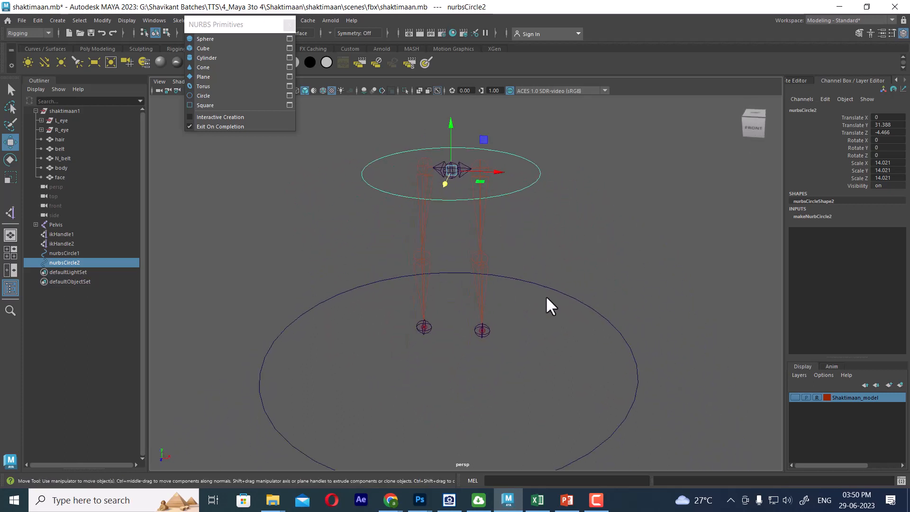
click(215, 95)
scroll(400, 391, up, 5)
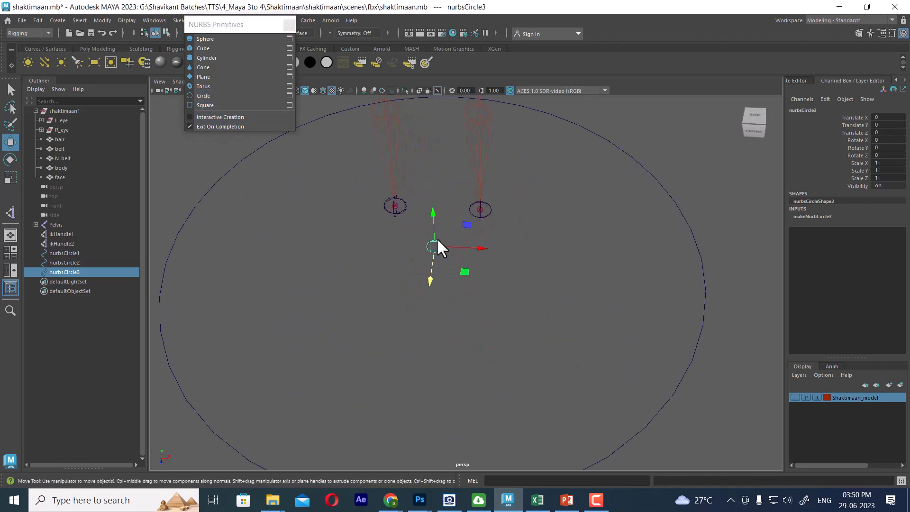
scroll(455, 275, up, 2)
key(r)
drag(442, 272, 478, 257)
Position the third circle under the left foot at Translate X 5.266 and Translate Z -4.382, checking it against the Shaktimaan_model layer
click(797, 398)
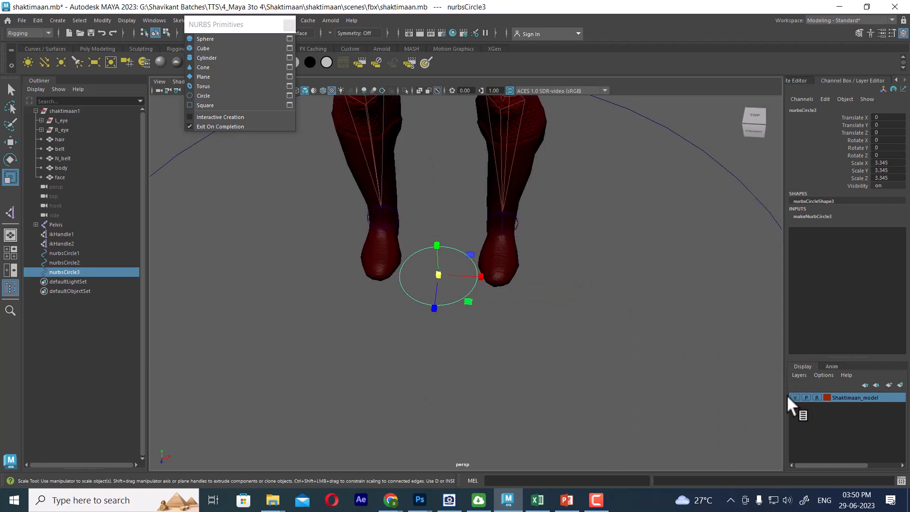
alt+drag(493, 315, 555, 268)
key(w)
alt+drag(554, 268, 485, 286)
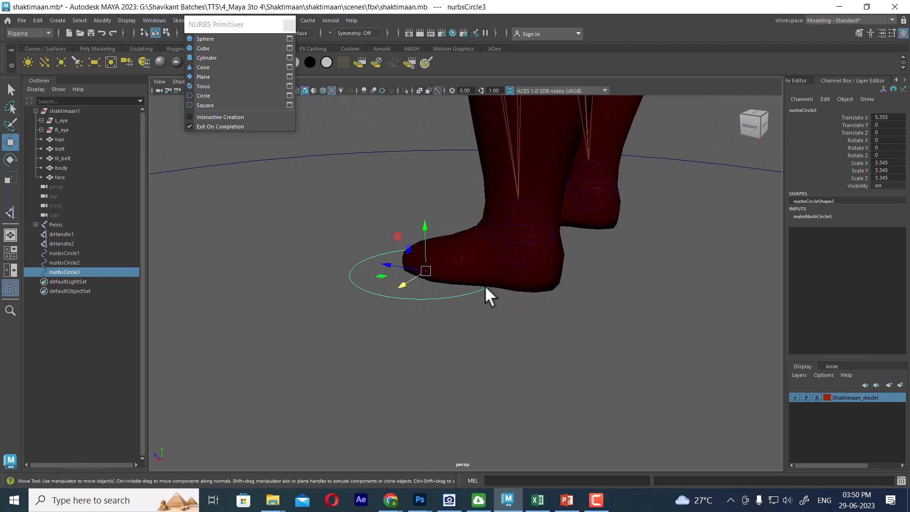
click(795, 397)
alt+drag(504, 248, 531, 266)
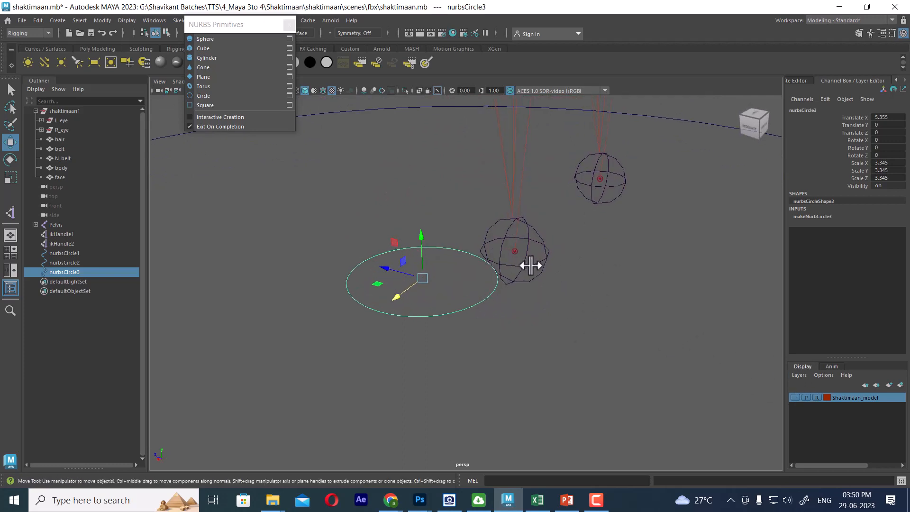
mouse_move(526, 260)
middle_down()
mouse_move(518, 248)
mouse_move(522, 256)
middle_up()
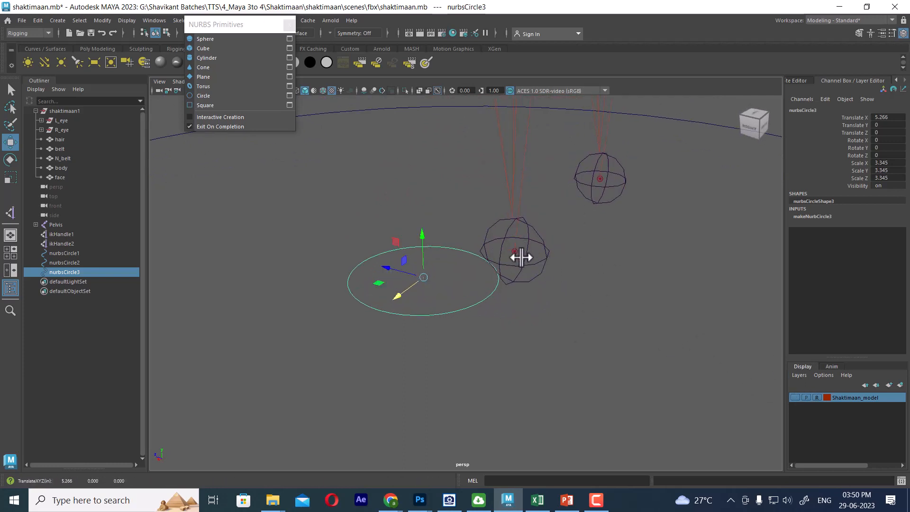
drag(405, 265, 615, 306)
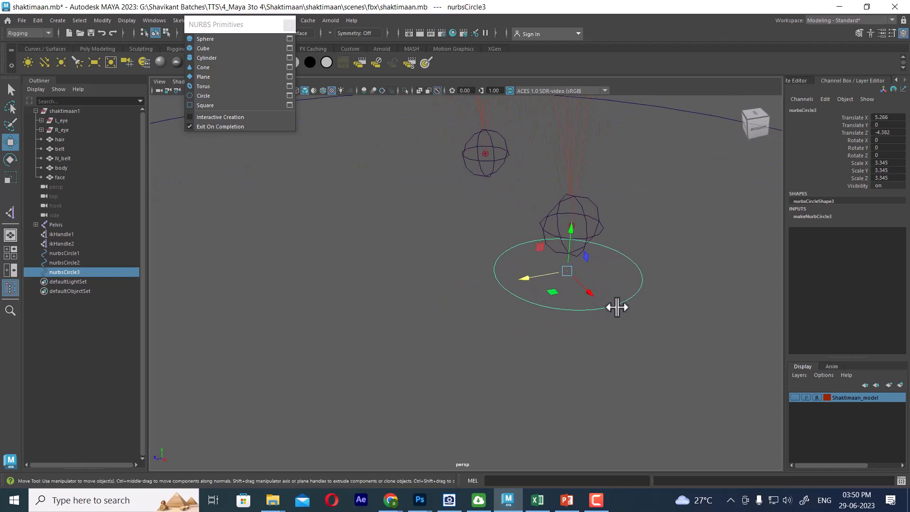
Lengthen the left foot circle by moving its front control vertices past the toes and its rear ones behind the heel
right_drag(687, 202, 544, 193)
alt+drag(508, 284, 484, 298)
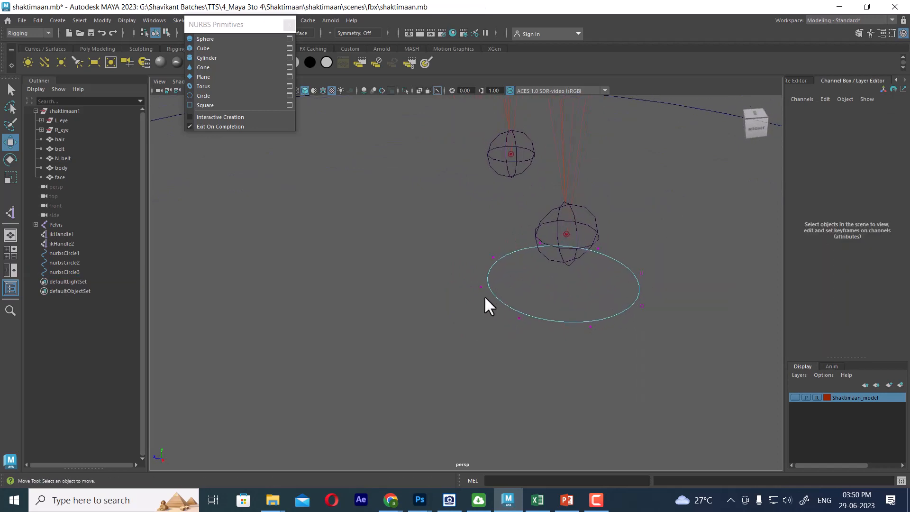
drag(511, 337, 525, 338)
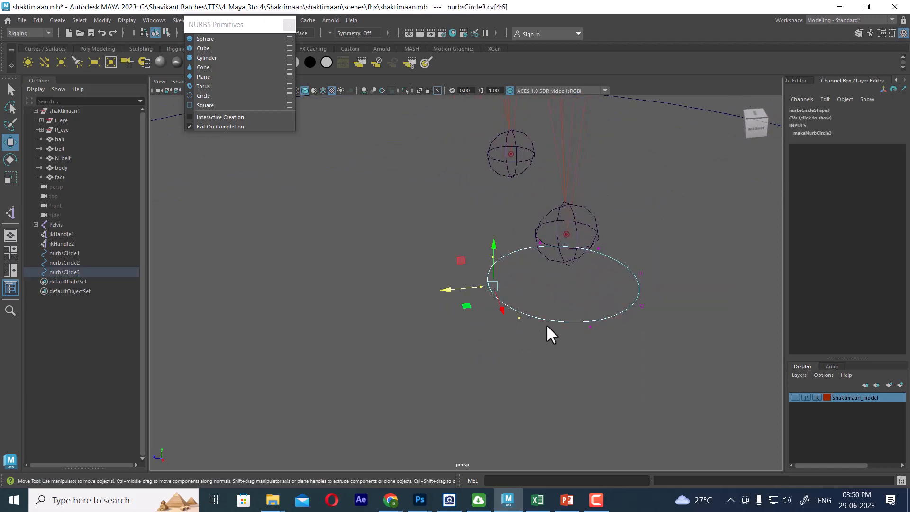
drag(447, 286, 327, 286)
drag(672, 212, 600, 370)
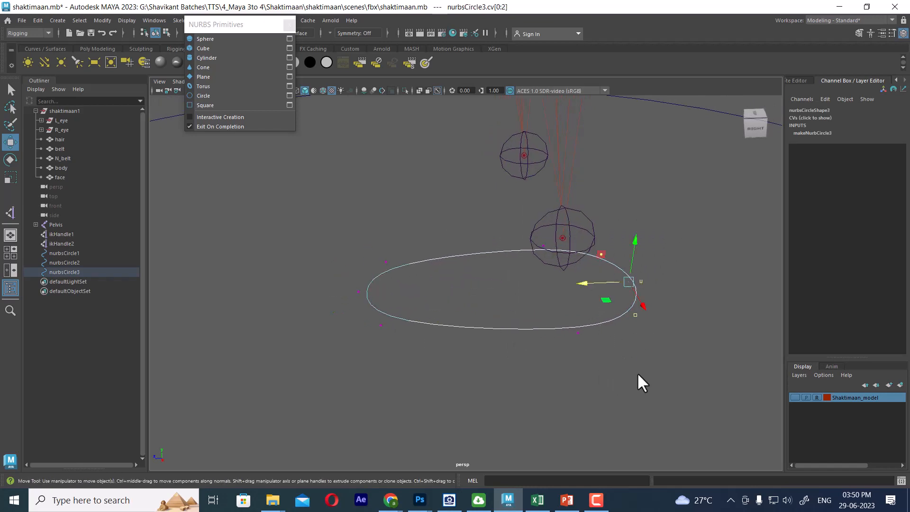
alt+drag(666, 374, 666, 390)
click(593, 290)
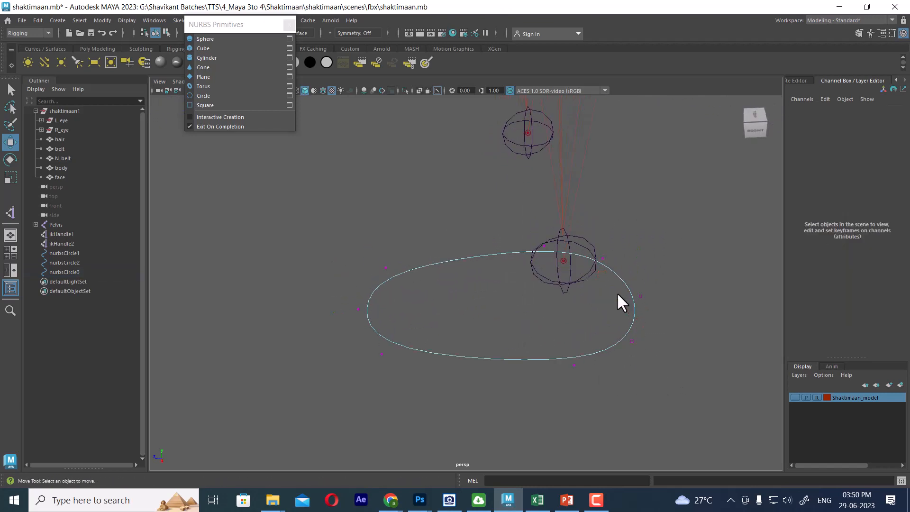
drag(608, 372, 600, 374)
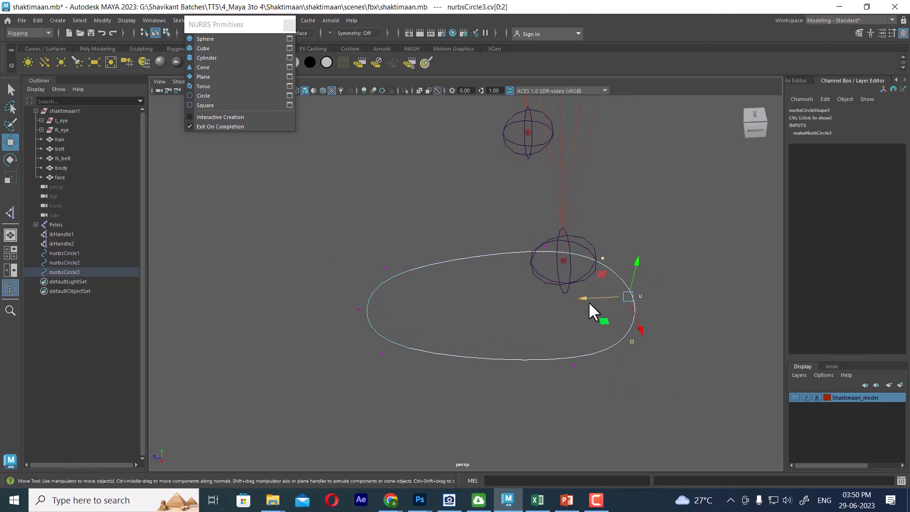
drag(589, 303, 631, 300)
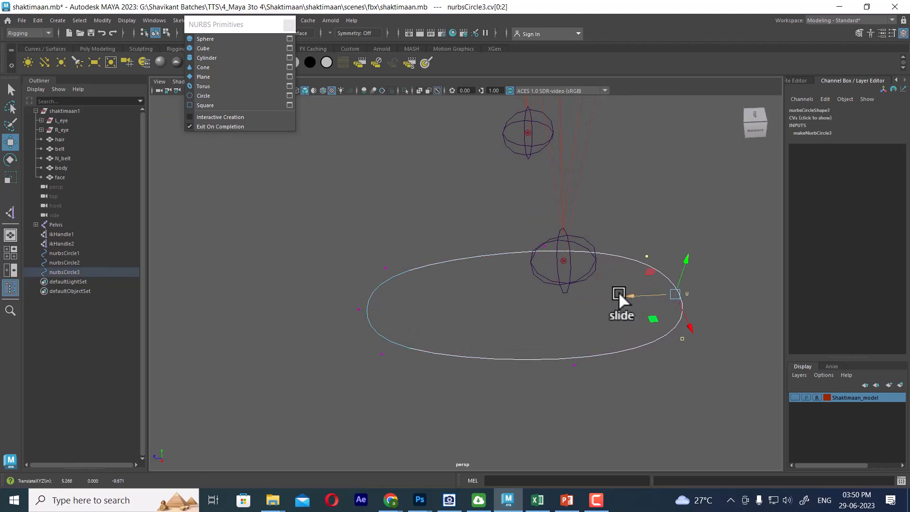
Show the Shaktimaan_model layer and straighten the inner and outer side control vertices of the circle around the left foot
click(795, 397)
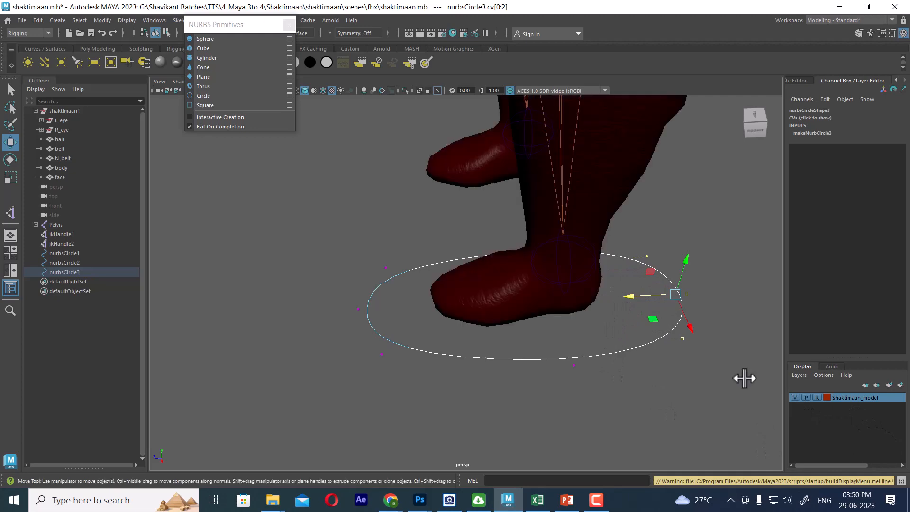
drag(628, 294, 537, 322)
drag(608, 247, 441, 191)
drag(427, 147, 487, 341)
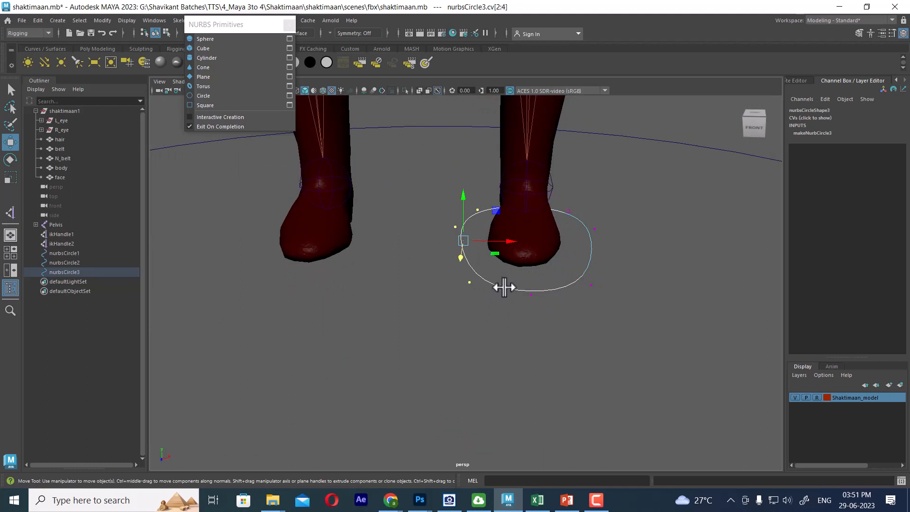
key(r)
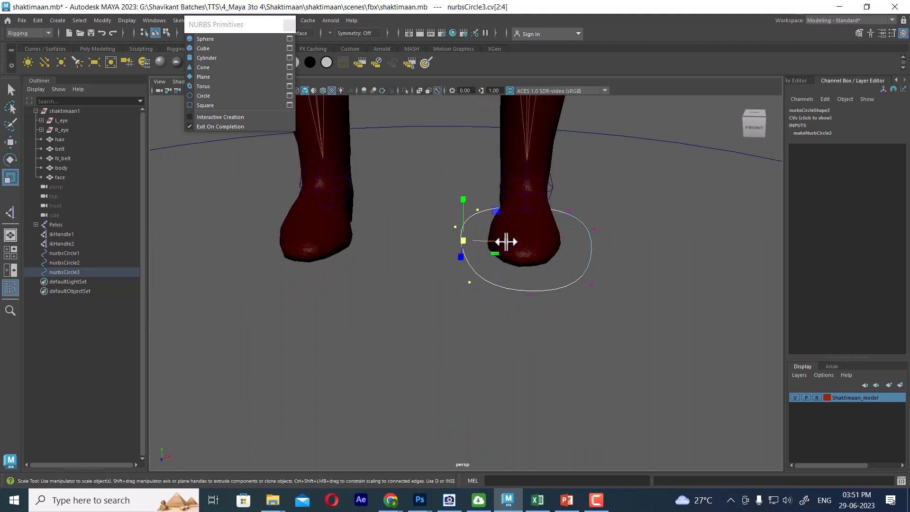
drag(506, 241, 491, 240)
drag(641, 182, 569, 312)
key(w)
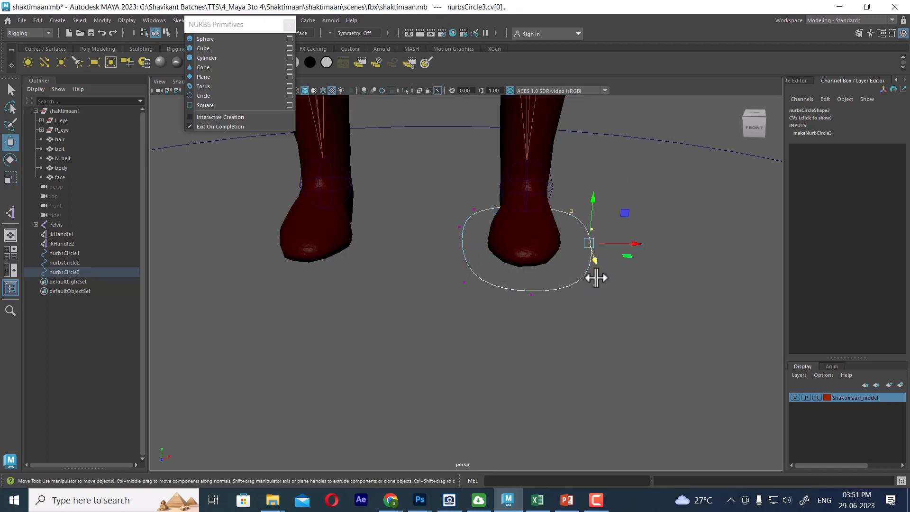
alt+drag(595, 278, 484, 345)
click(493, 320)
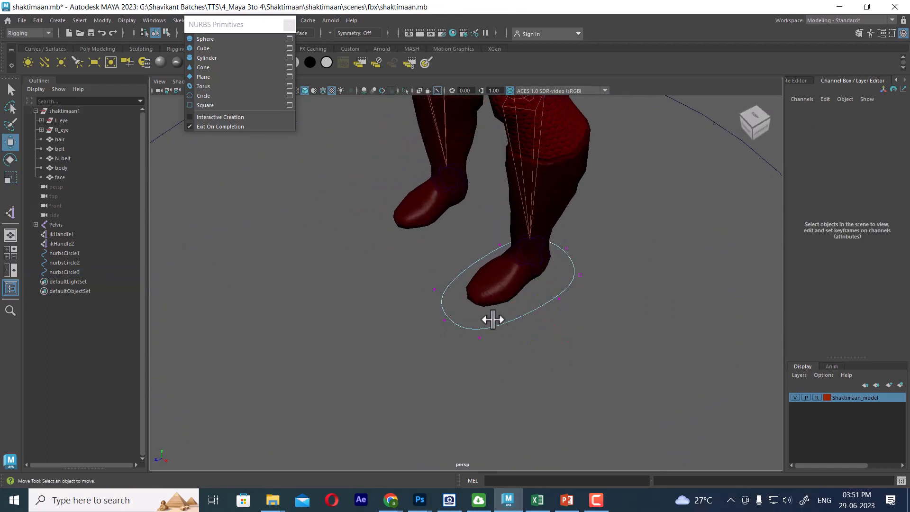
Return the left foot circle to object mode, freeze all its transforms and deselect it
right_drag(493, 327, 630, 259)
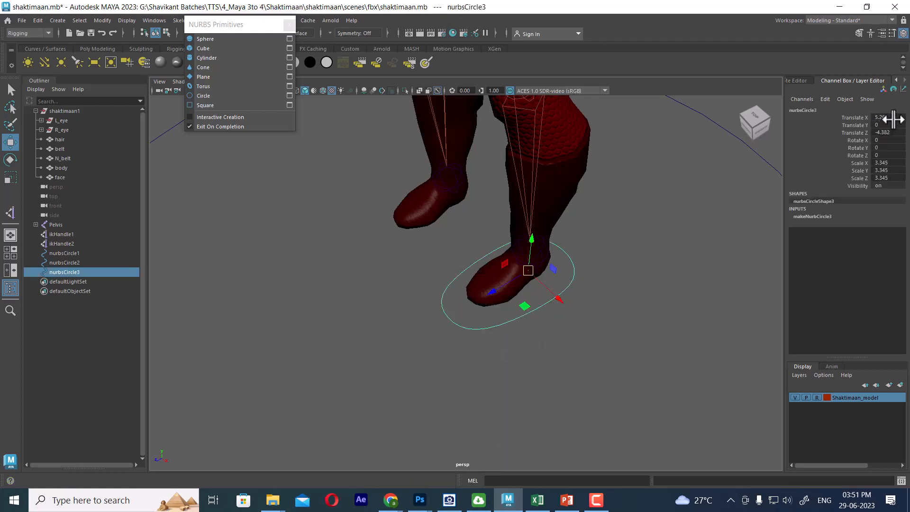
drag(893, 118, 856, 185)
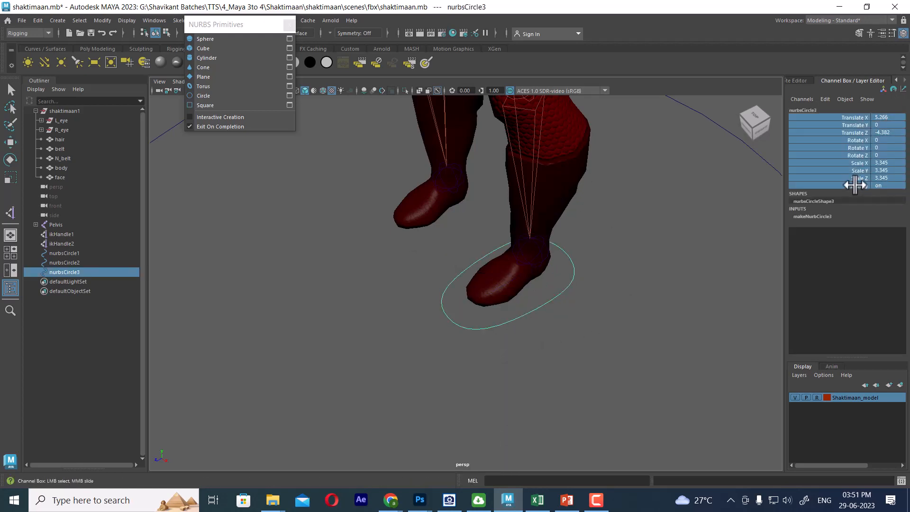
right_click(853, 151)
mouse_move(875, 318)
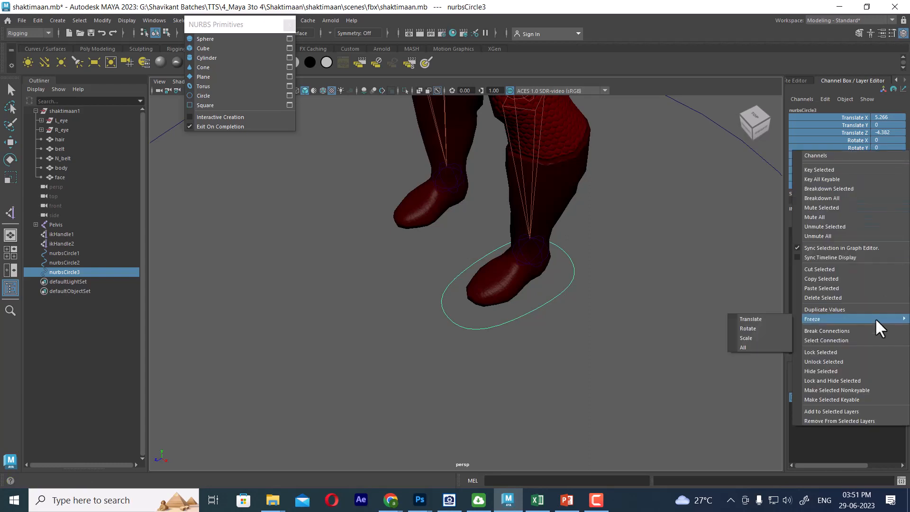
click(746, 346)
alt+drag(741, 338, 638, 305)
click(638, 305)
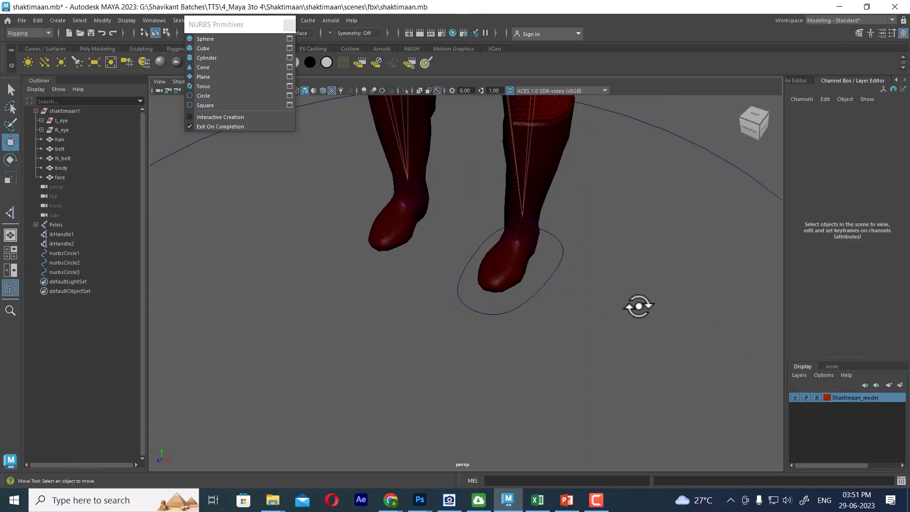
Select the left foot circle, switch to the front view, close the NURBS Primitives palette and display the grid
click(527, 299)
alt+drag(551, 317, 532, 248)
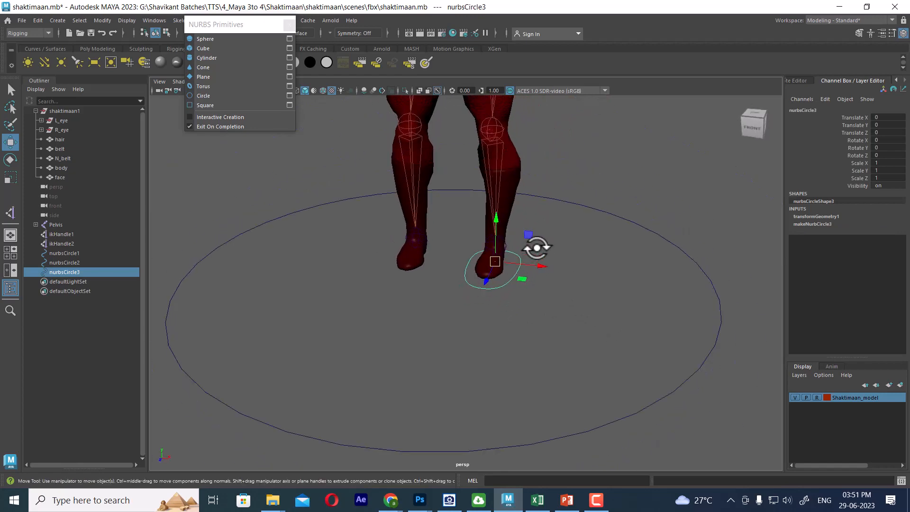
key(space)
drag(570, 280, 550, 288)
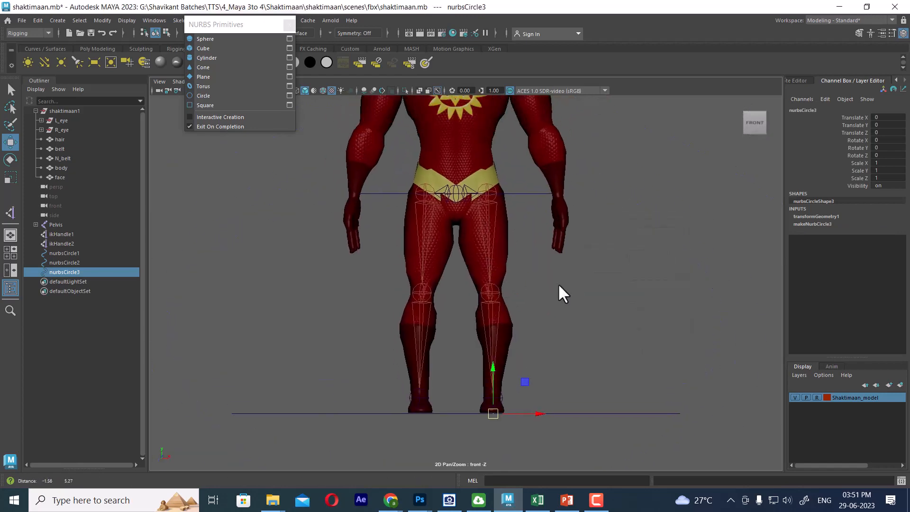
scroll(451, 237, up, 5)
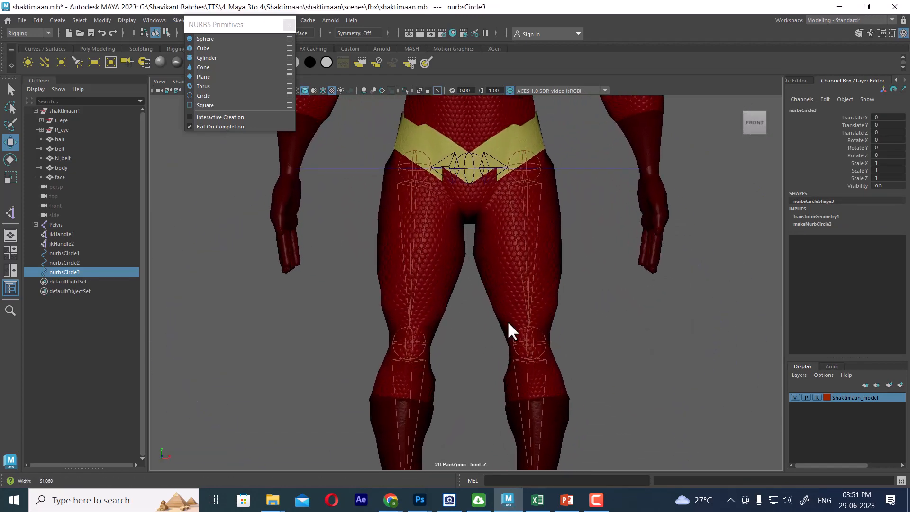
click(289, 24)
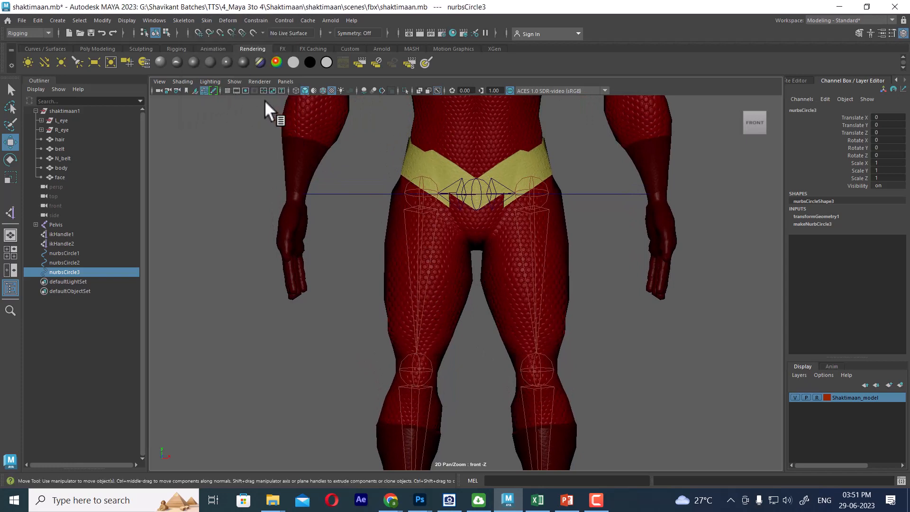
click(227, 90)
Grid-snap the left foot circle's pivot to the centre line between the feet and return to the perspective view
alt+middle_drag(423, 185, 516, 323)
alt+right_drag(517, 324, 548, 352)
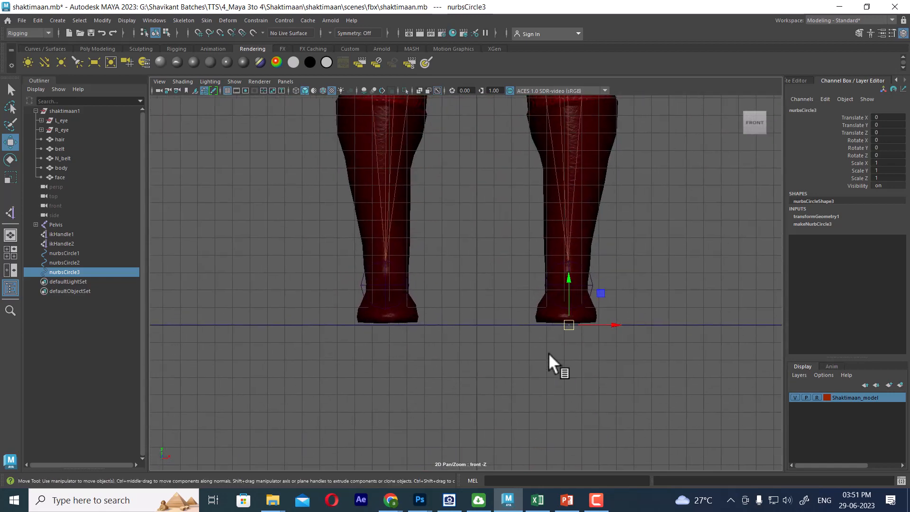
key(d)
key(x)
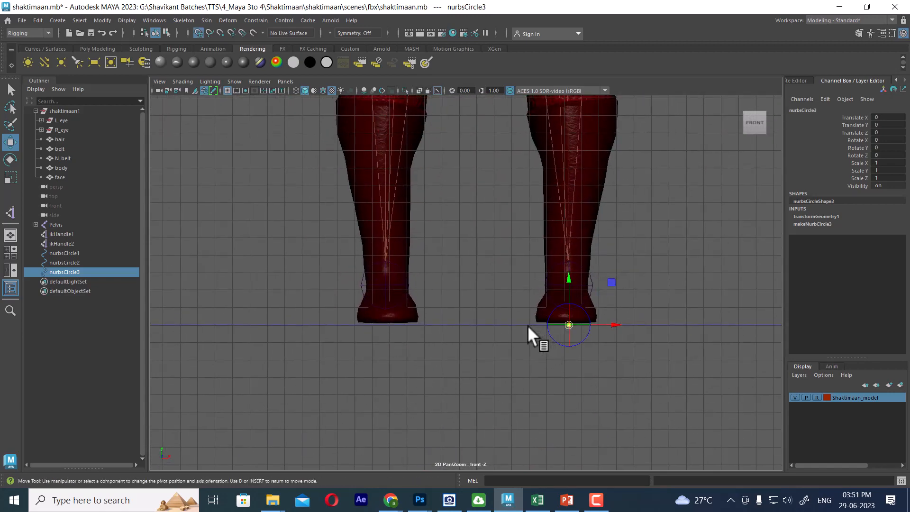
middle_drag(487, 321, 472, 324)
key(space)
key(space)
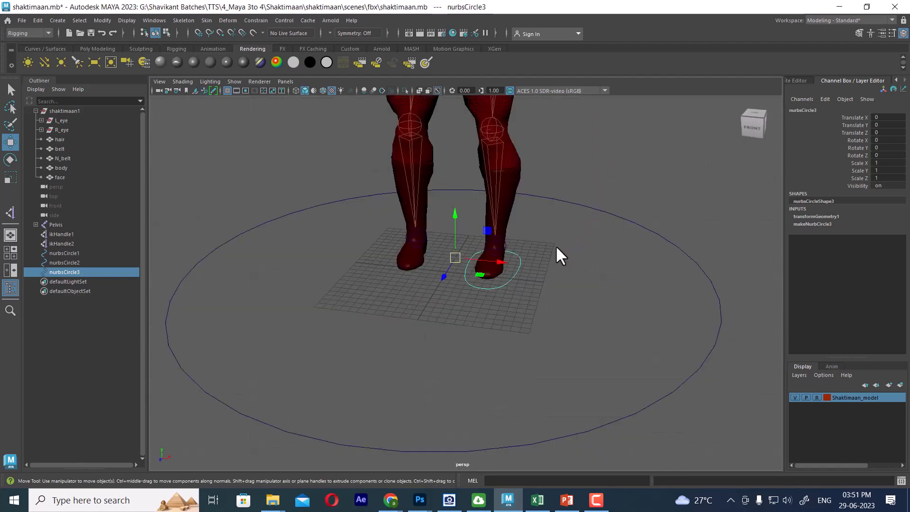
Mirror the left foot circle to the right foot with Duplicate Special, resetting its options and setting Scale X to -1
alt+drag(556, 246, 557, 346)
click(37, 20)
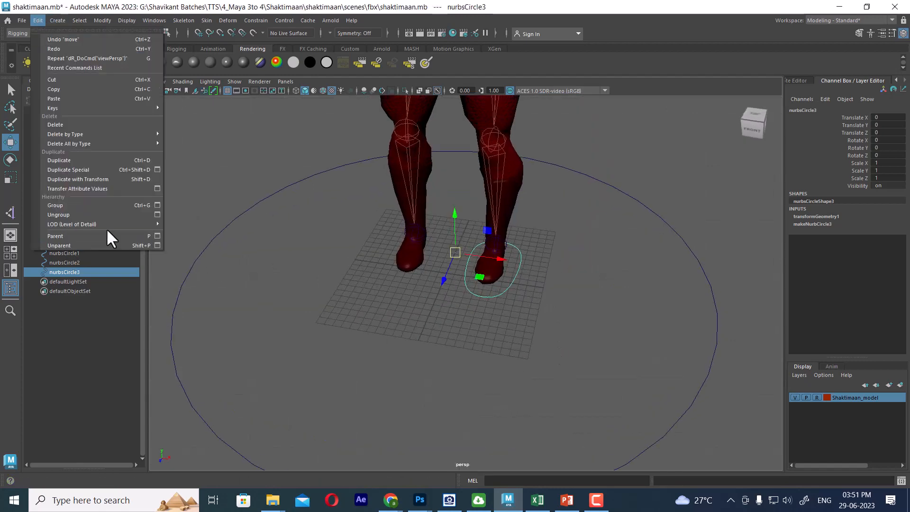
click(158, 169)
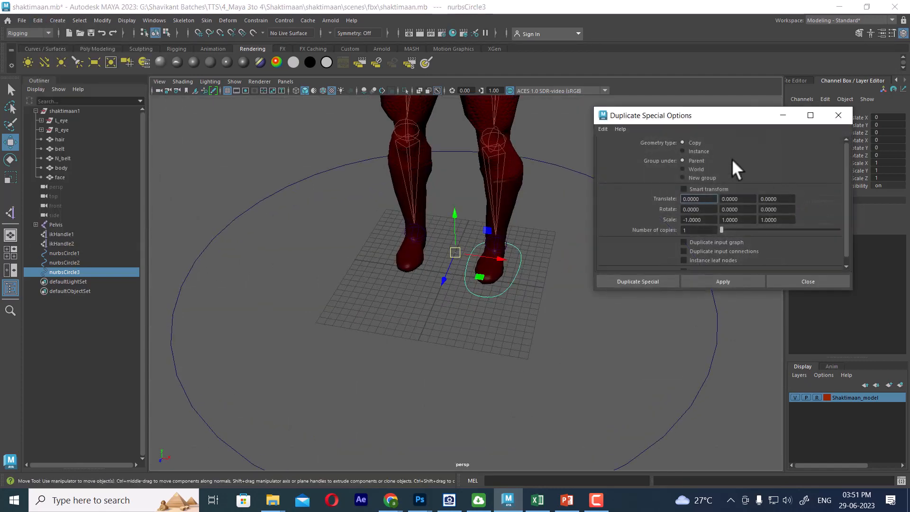
click(602, 128)
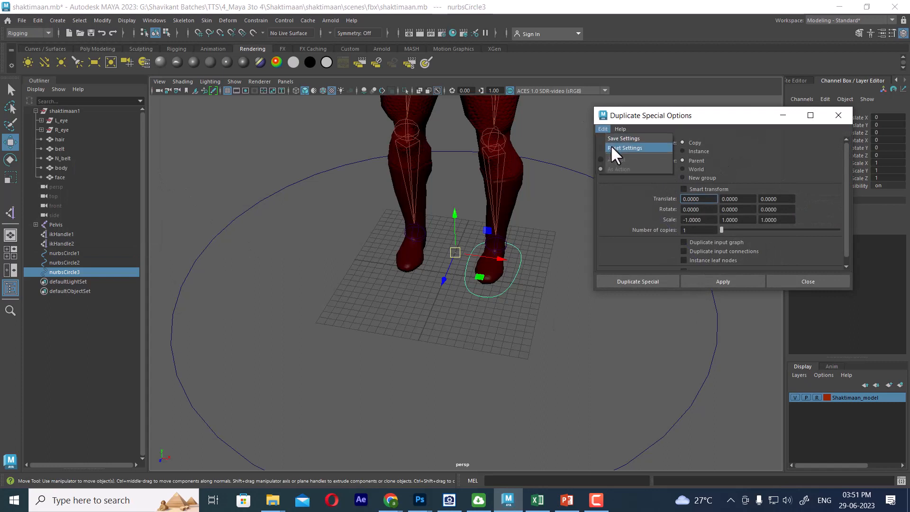
click(611, 144)
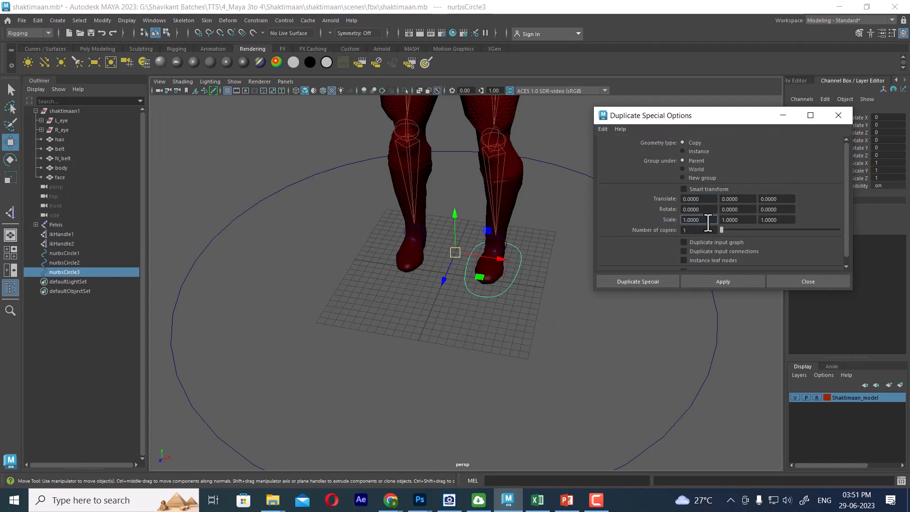
click(739, 281)
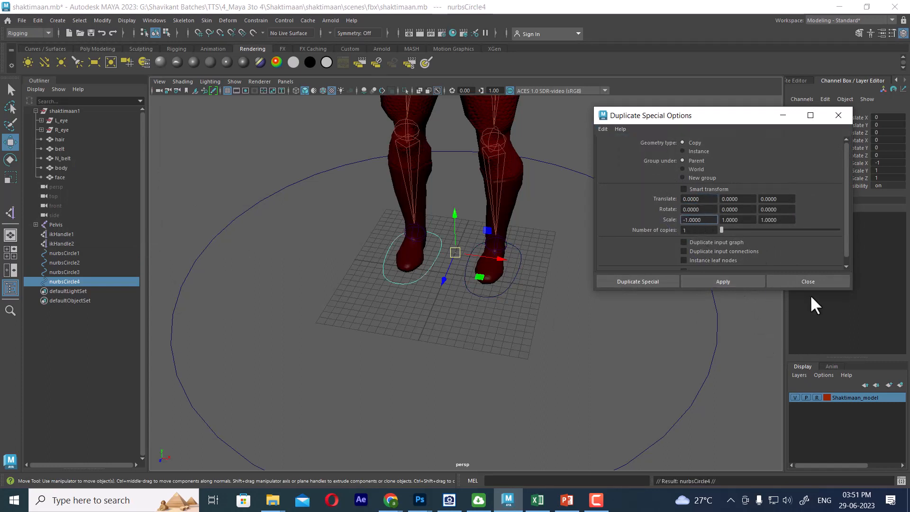
click(814, 282)
click(482, 318)
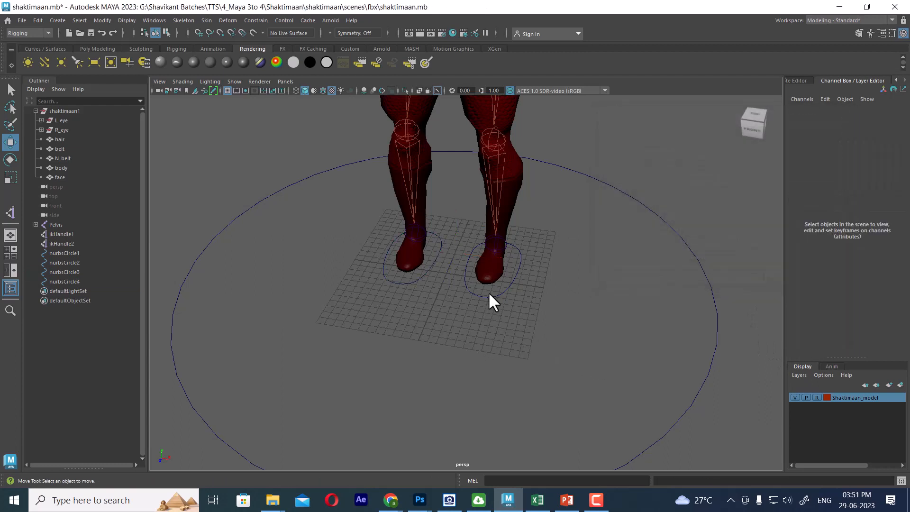
Select the circle around the right foot, freeze all its transforms and deselect it
click(489, 294)
click(408, 280)
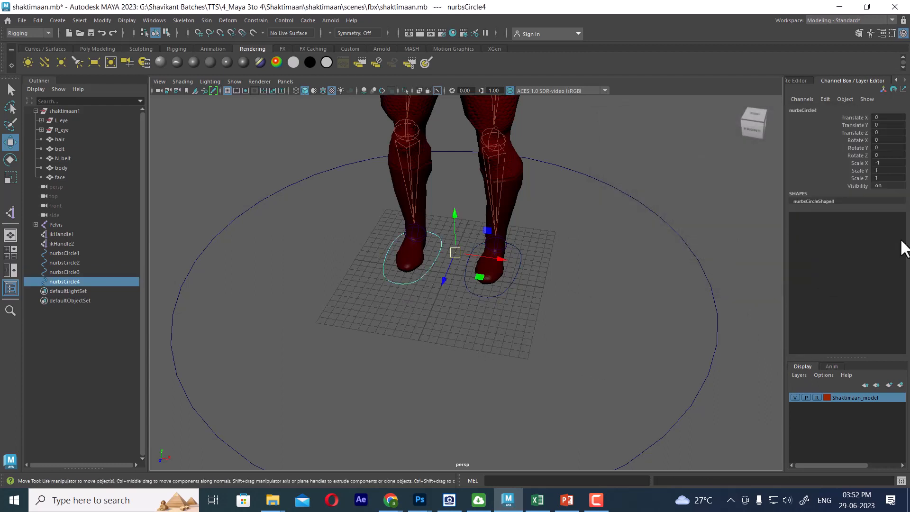
drag(890, 121, 881, 187)
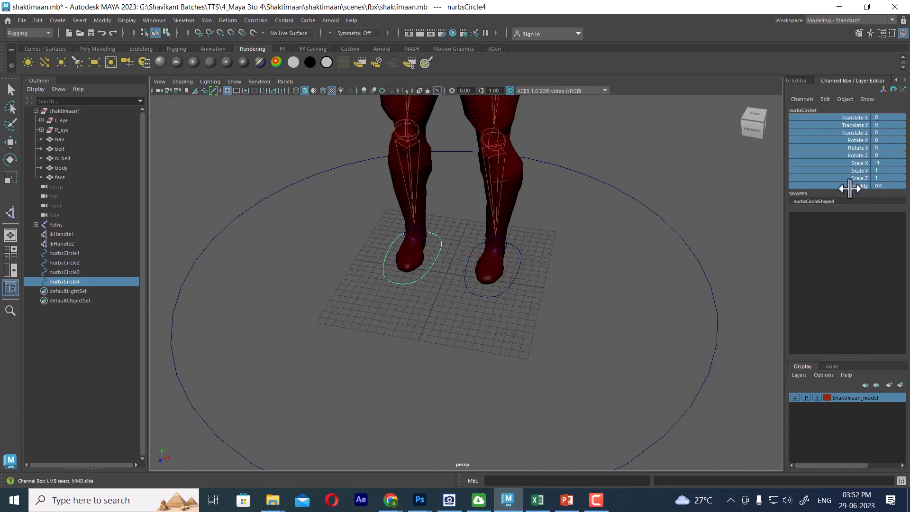
right_click(843, 146)
mouse_move(853, 319)
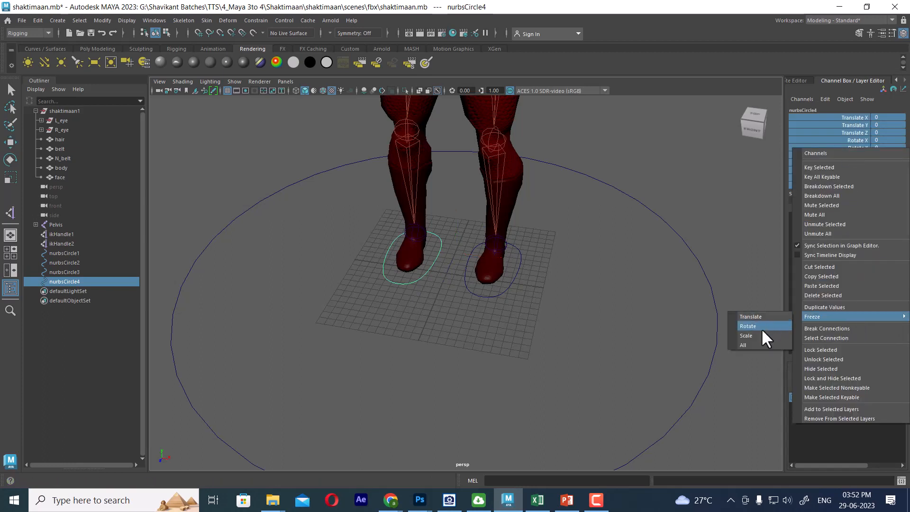
click(755, 344)
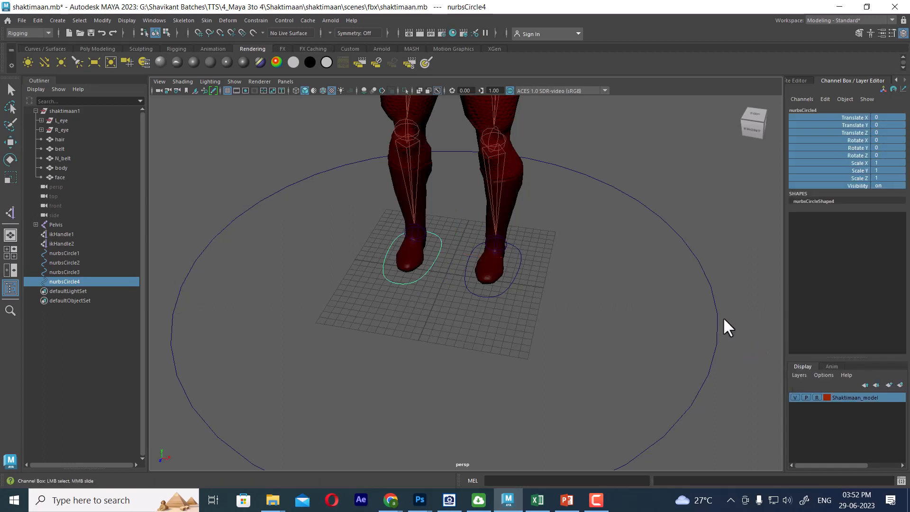
click(622, 242)
Create another NURBS circle at the origin between the feet
alt+right_drag(534, 363, 474, 322)
alt+drag(474, 323, 467, 261)
alt+right_drag(467, 261, 515, 322)
alt+drag(514, 322, 514, 300)
alt+middle_drag(515, 265, 530, 296)
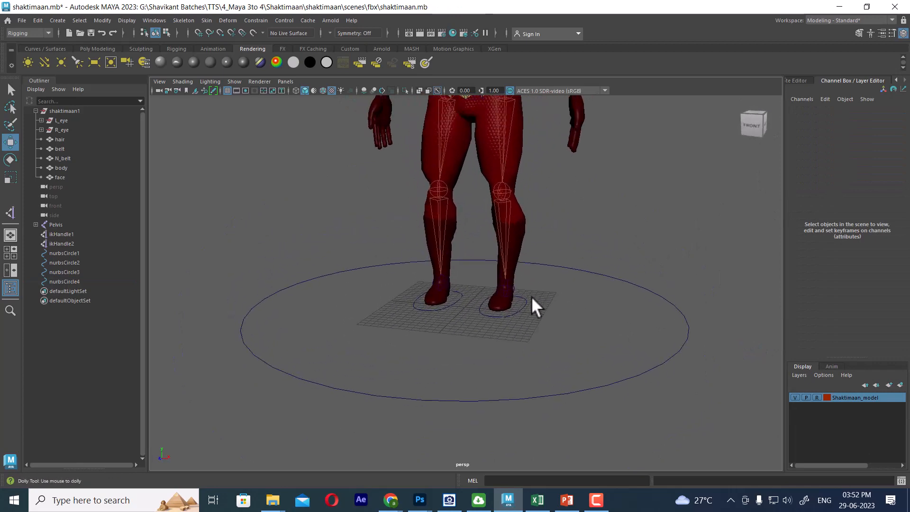
alt+right_drag(531, 297, 453, 445)
click(58, 21)
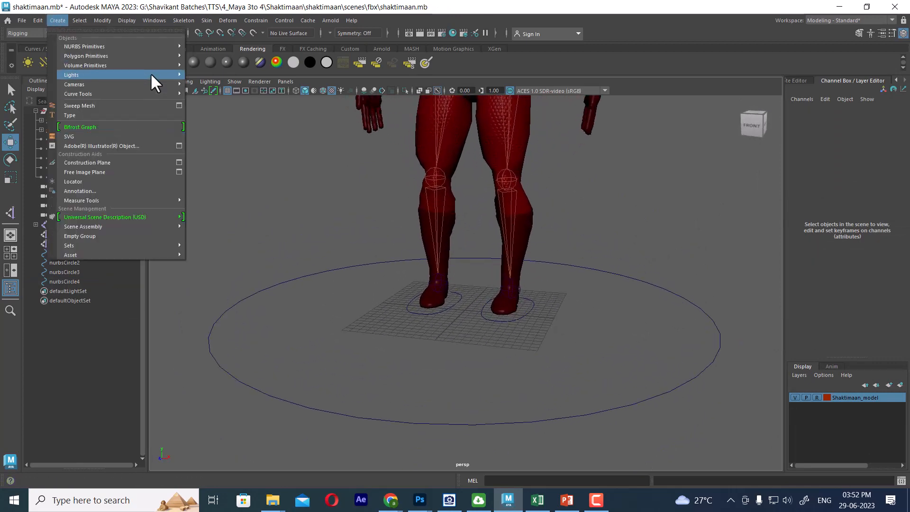
mouse_move(155, 83)
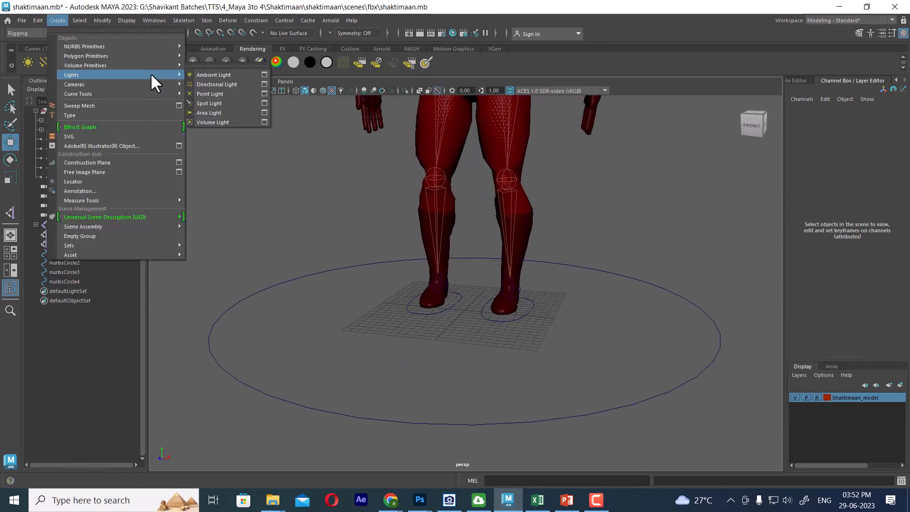
mouse_move(149, 48)
click(221, 105)
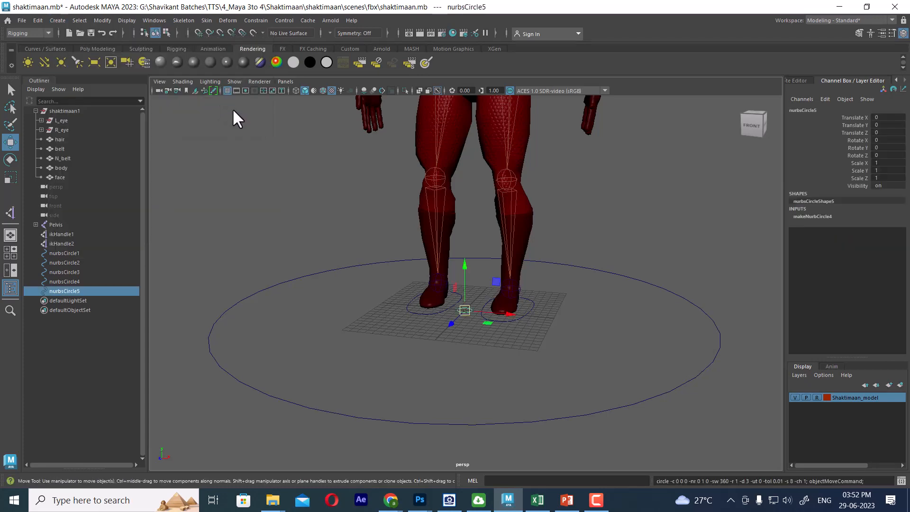
Switch to the front view and move the new circle onto the left knee joint, at about X 4.9, Y 17.2
alt+drag(479, 318, 547, 300)
key(space)
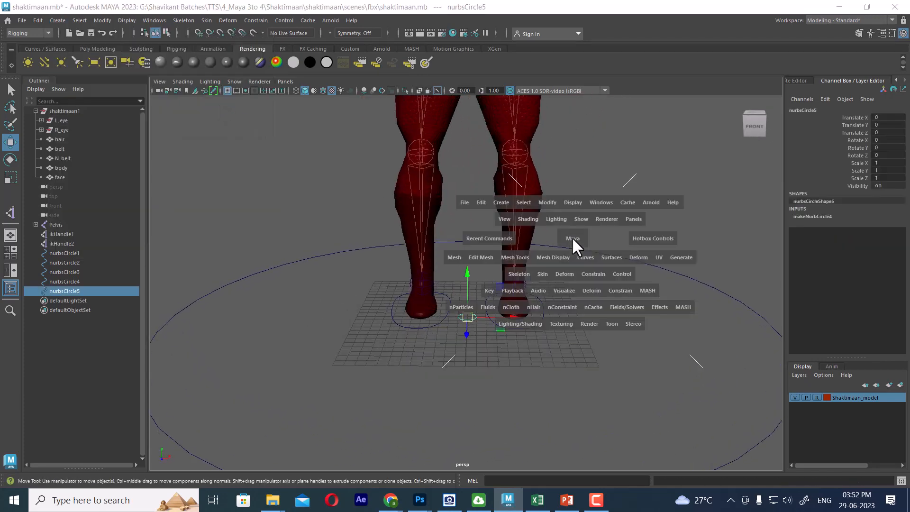
drag(572, 240, 571, 281)
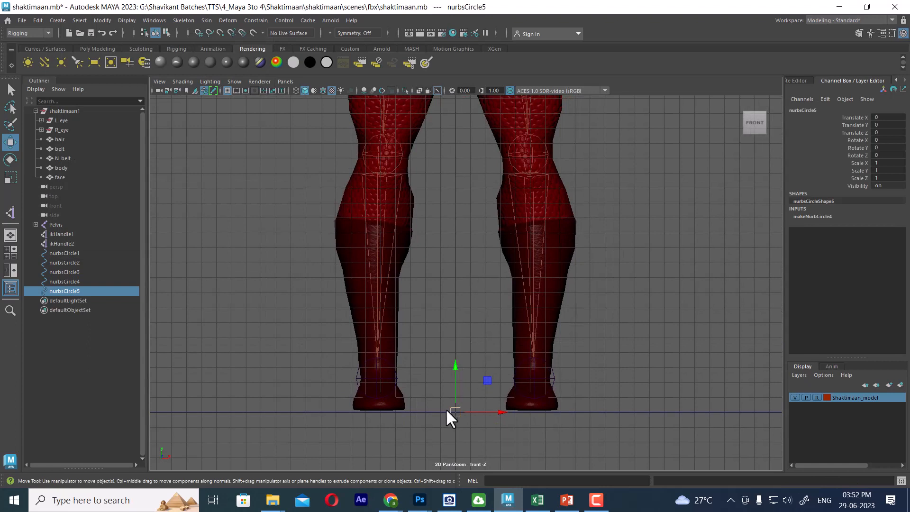
drag(454, 411, 530, 174)
Set the knee circle's Rotate X to 90 and scale it uniformly to about 2.95 so it surrounds the left knee
key(e)
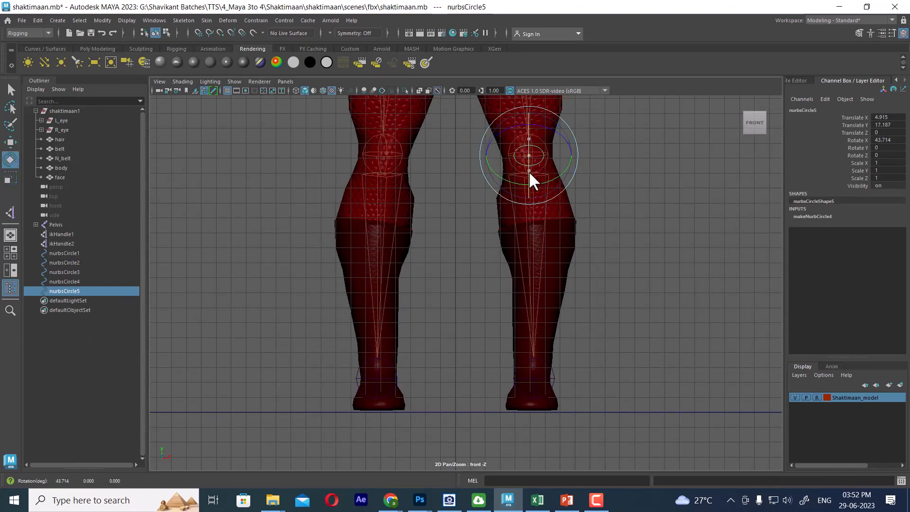
click(889, 140)
text(90)
key(Return)
scroll(612, 204, up, 4)
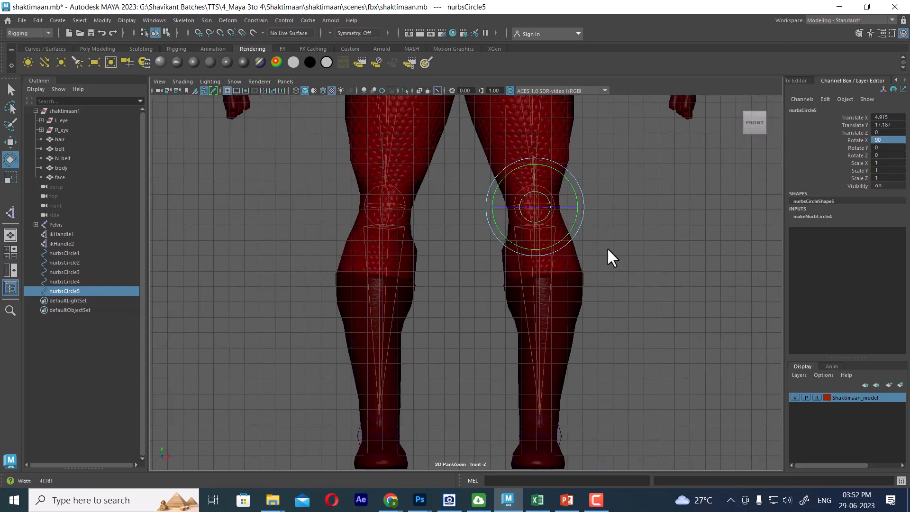
key(r)
drag(568, 175, 621, 152)
key(w)
alt+middle_drag(627, 185, 625, 208)
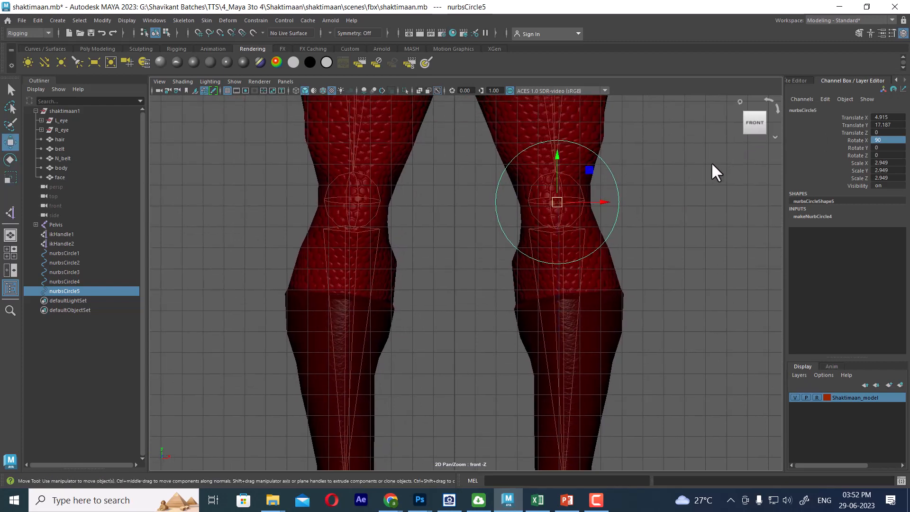
Scale the left knee circle's four diagonal control vertices inward to form a diamond, and return it to object mode
right_click(705, 183)
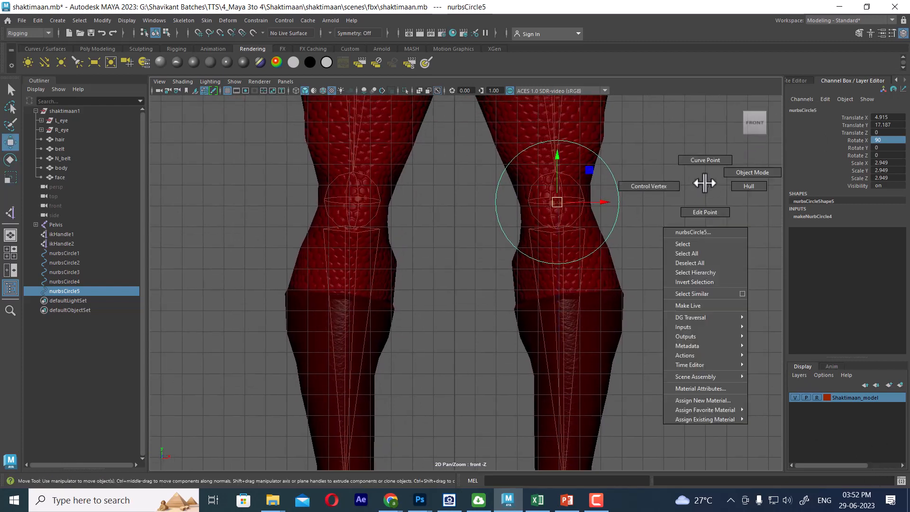
click(631, 183)
drag(617, 141, 570, 171)
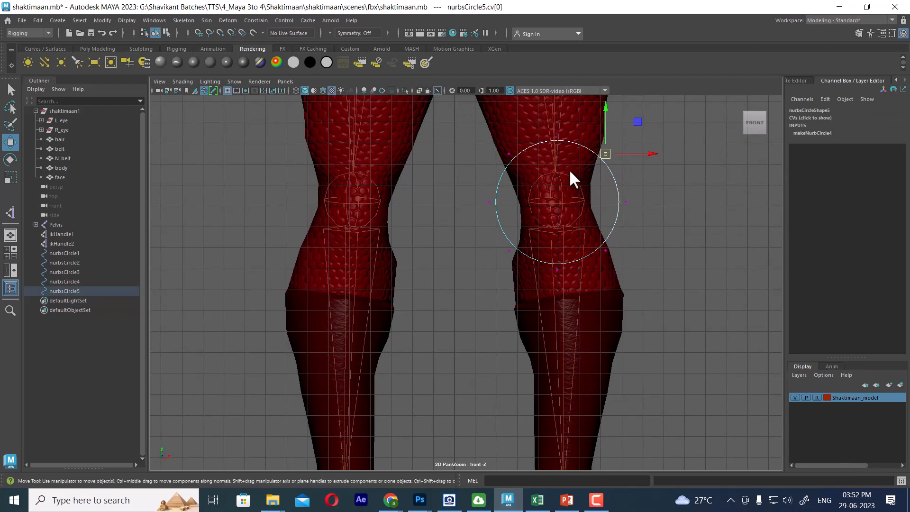
shift+drag(502, 143, 515, 162)
shift+drag(518, 265, 499, 241)
key(r)
drag(559, 201, 515, 223)
right_drag(602, 190, 695, 116)
click(609, 200)
scroll(556, 289, up, 2)
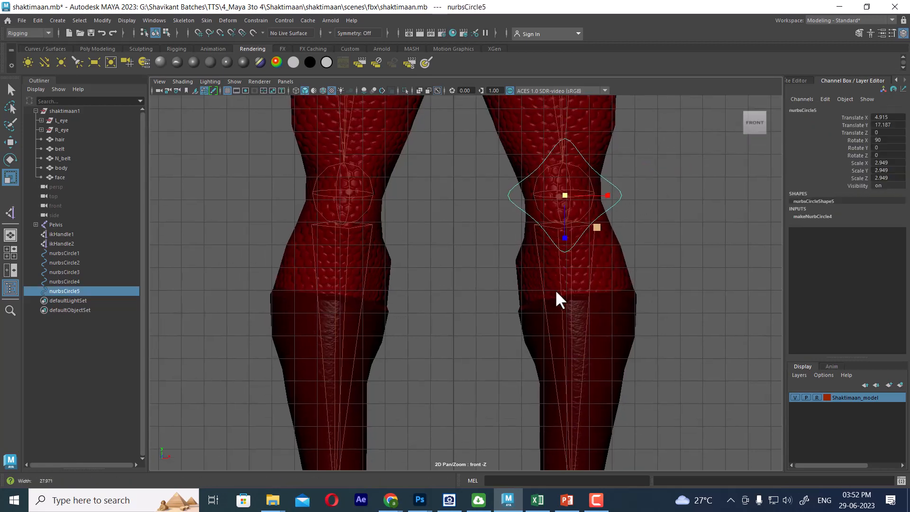
key(w)
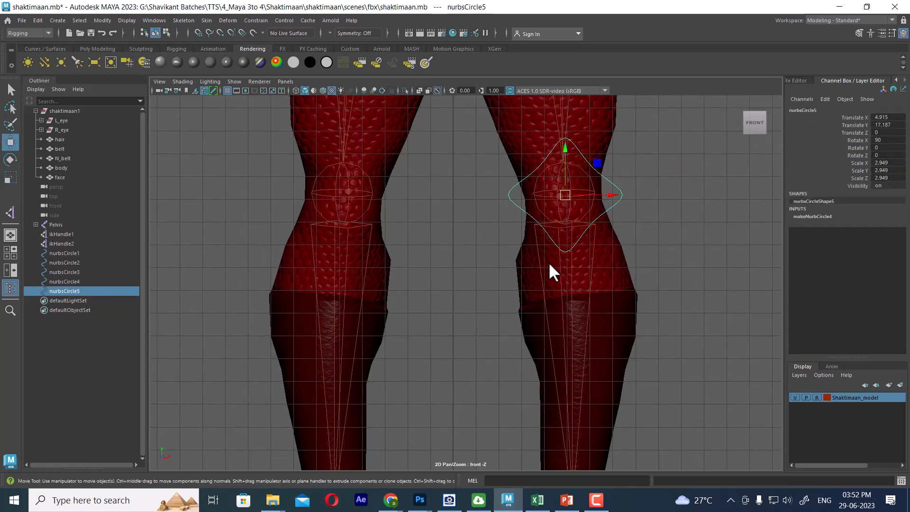
key(x)
middle_drag(449, 197, 445, 197)
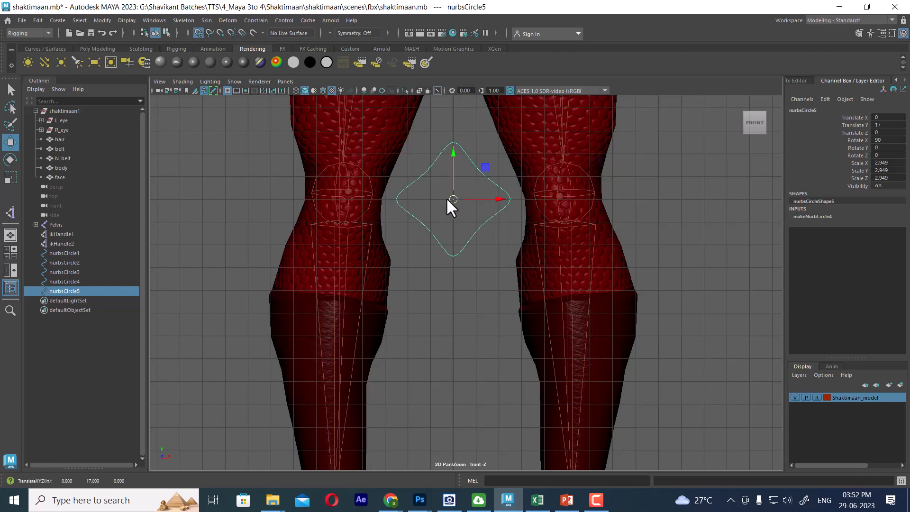
key(ctrl+z)
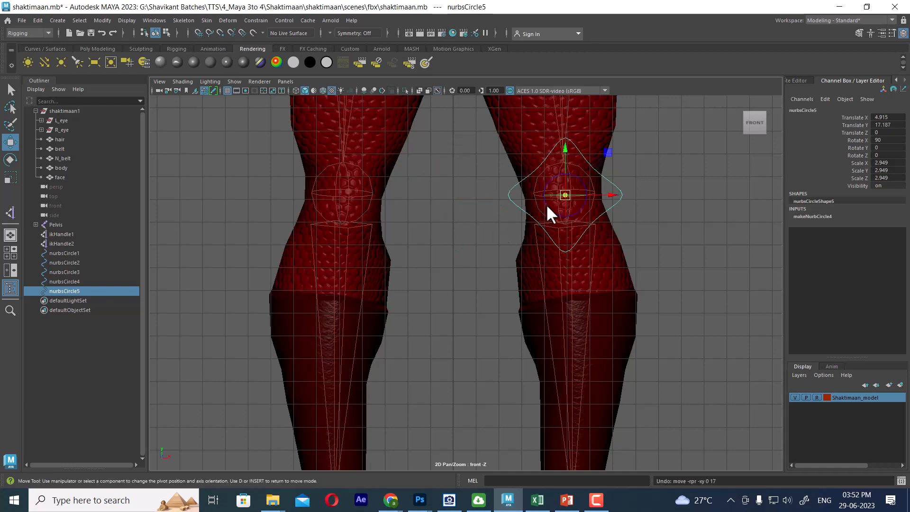
Grid-snap the left knee control's pivot to the centre line between the legs and mirror the control to the right knee with Duplicate Special
key(d)
key(x)
middle_drag(465, 196, 448, 197)
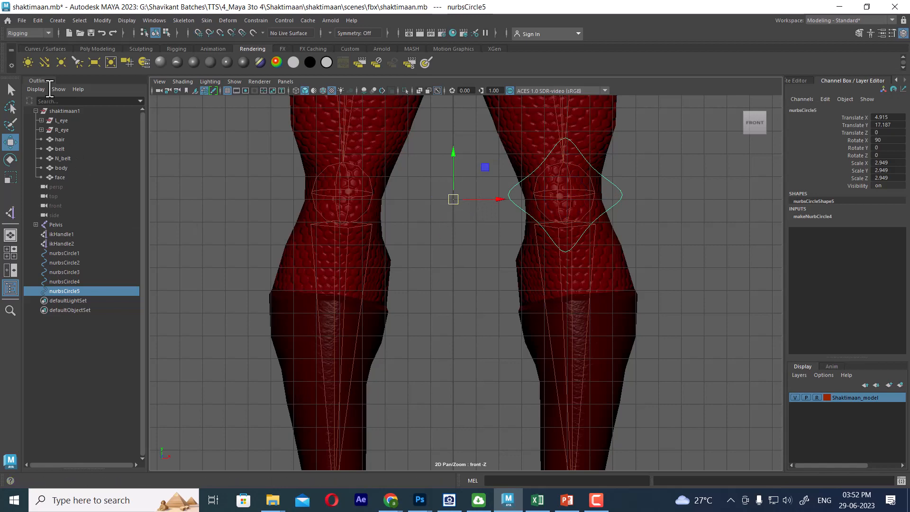
click(37, 20)
click(90, 169)
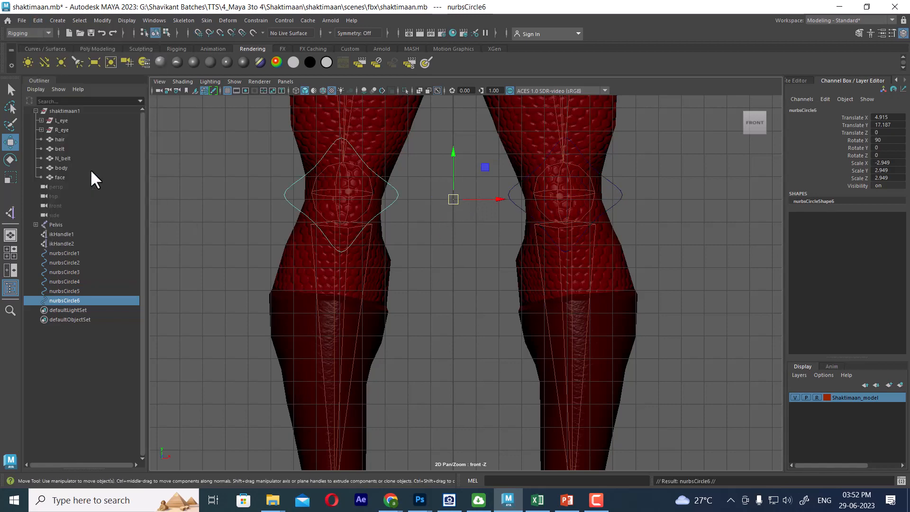
Return to the perspective view, select both knee controls and move them forward of the knees to about Z 8.6
scroll(497, 268, down, 2)
key(space)
click(506, 205)
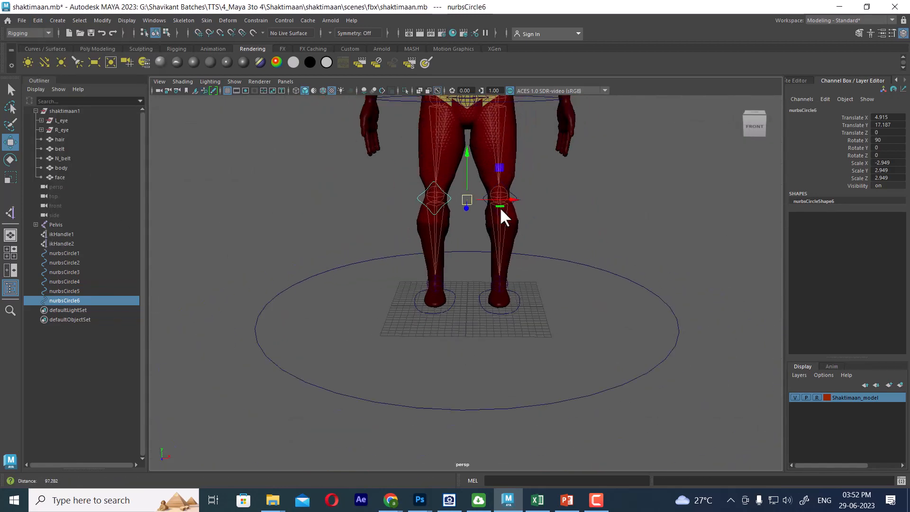
alt+drag(499, 206, 453, 217)
scroll(453, 217, up, 5)
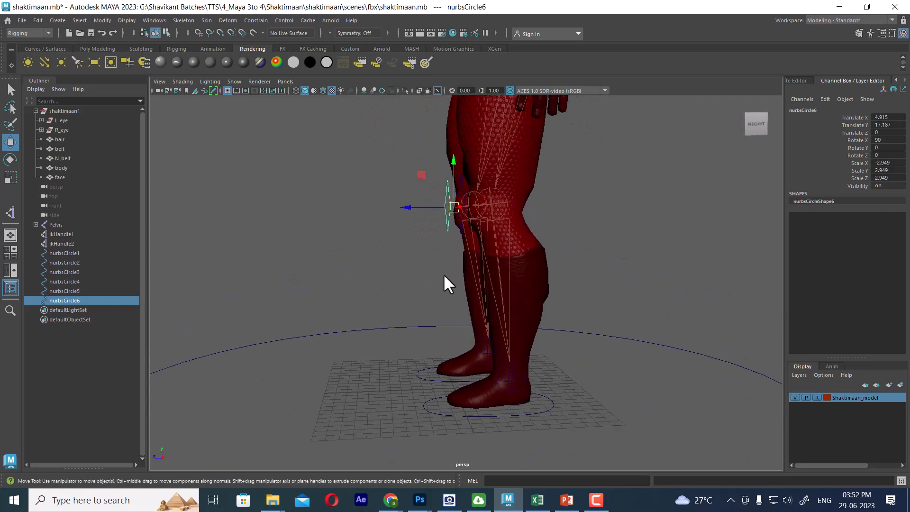
shift+click(449, 220)
drag(408, 198, 394, 224)
Select the circle around the left foot and rename it L_foot
alt+right_drag(396, 230, 562, 347)
alt+drag(558, 339, 562, 364)
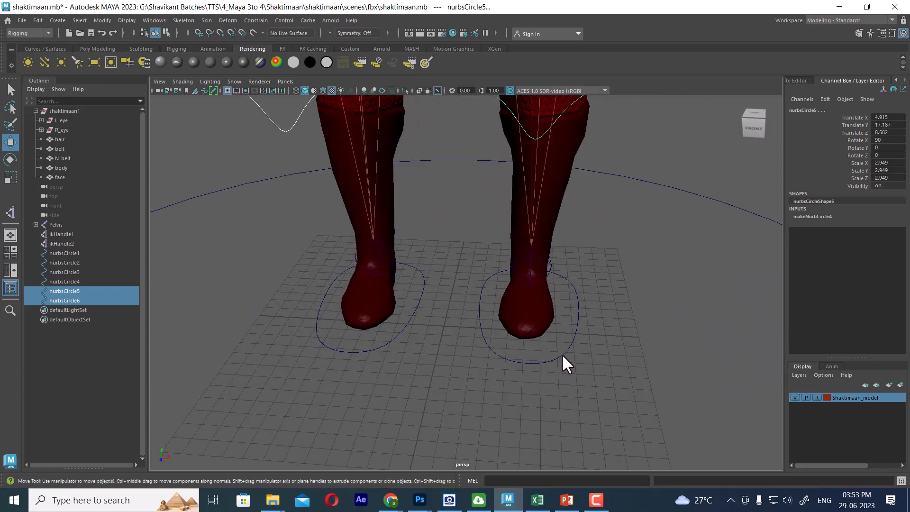
click(562, 359)
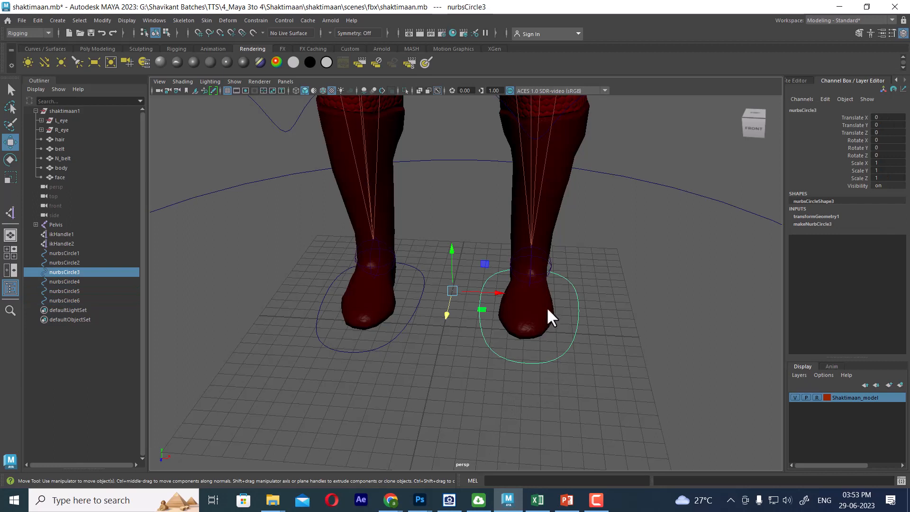
double_click(70, 272)
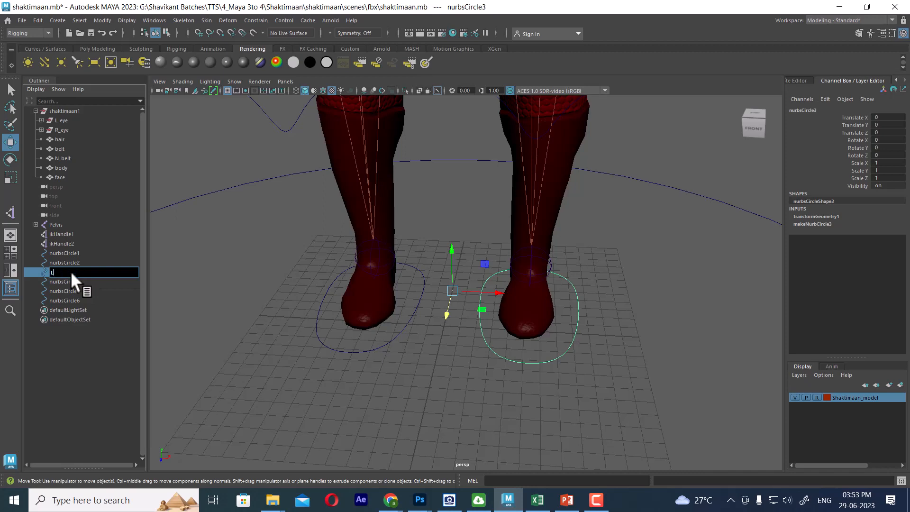
text(L_foot)
key(Return)
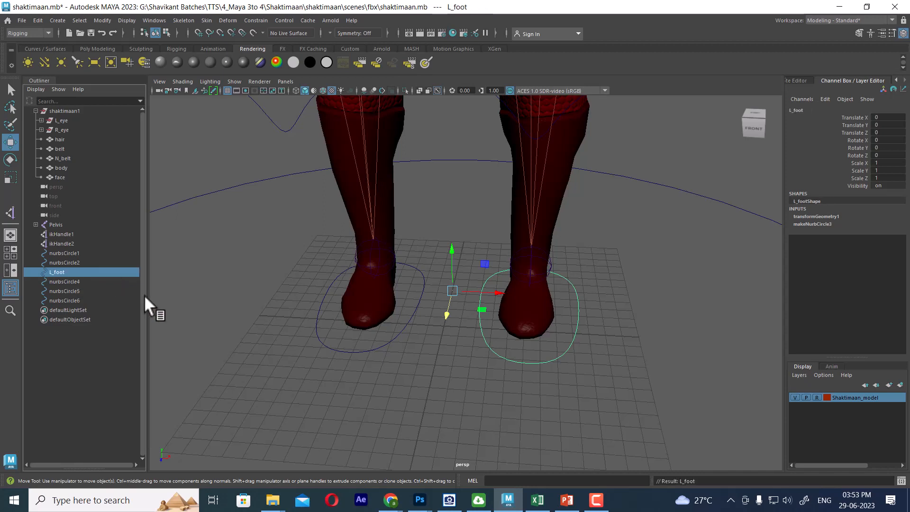
Select the circle around the right foot and rename it R_foot
click(362, 350)
double_click(66, 282)
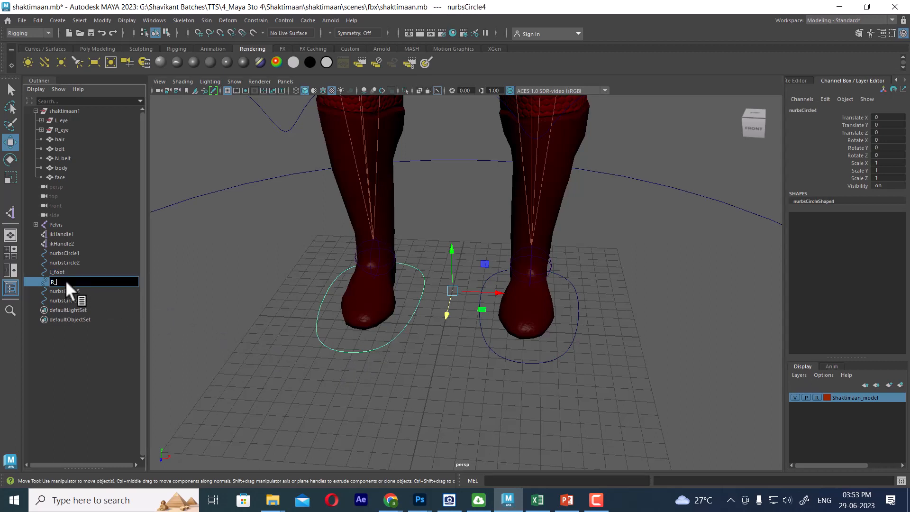
text(R_foot)
key(Return)
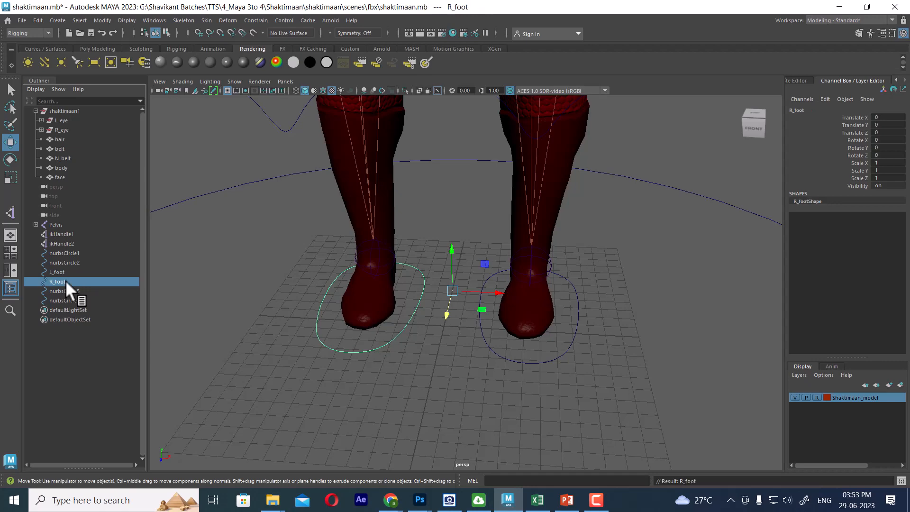
Switch the perspective view to wireframe display and select the IK handle at the left ankle
alt+drag(427, 332, 589, 352)
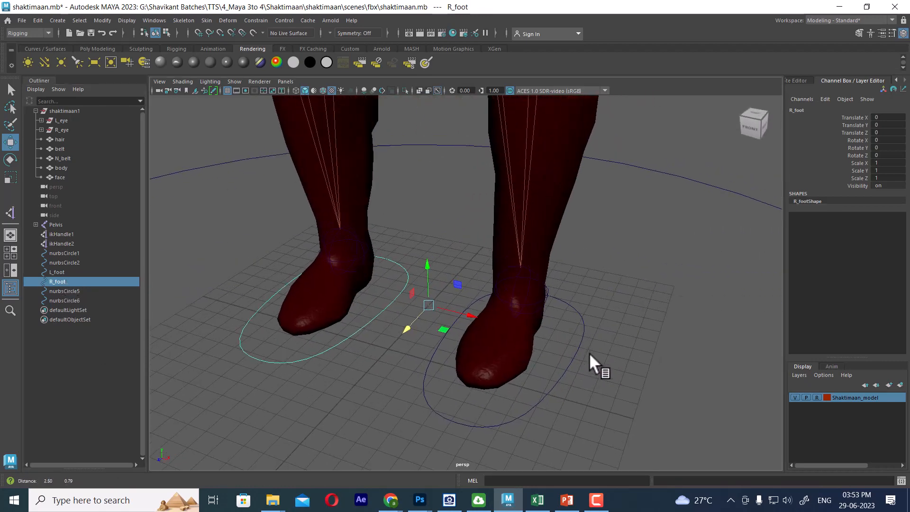
alt+right_drag(589, 352, 618, 348)
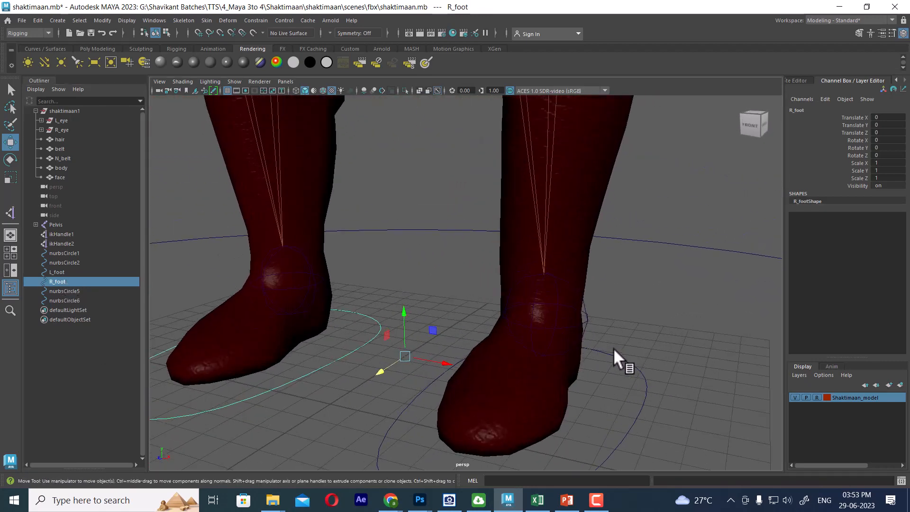
key(4)
alt+drag(629, 357, 542, 286)
alt+right_drag(541, 286, 601, 347)
alt+drag(601, 347, 524, 272)
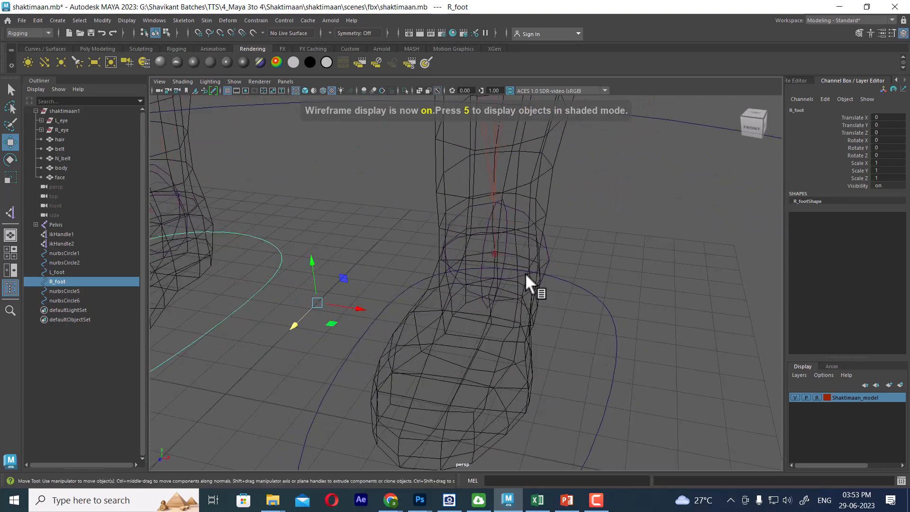
click(506, 254)
Raise the left ankle's IK handle to about Y 6 to test the leg, and undo the move
alt+right_drag(525, 258, 481, 176)
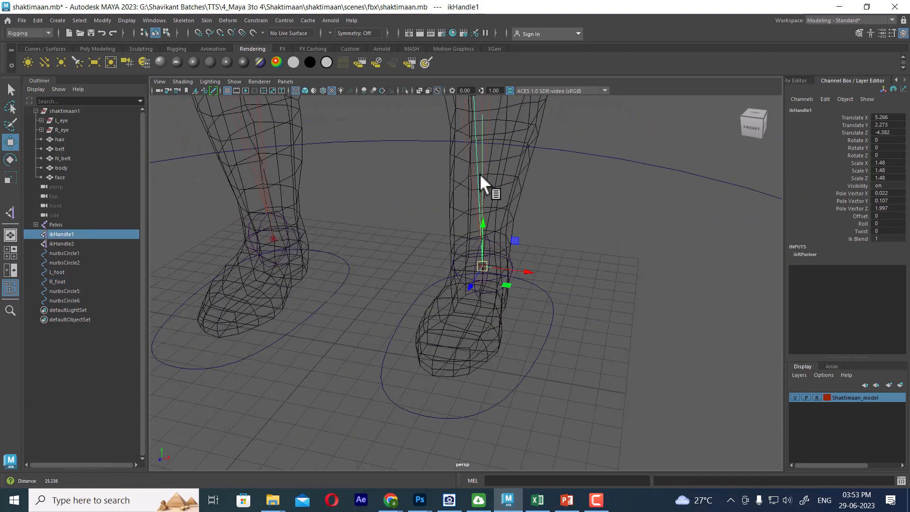
alt+drag(545, 190, 498, 161)
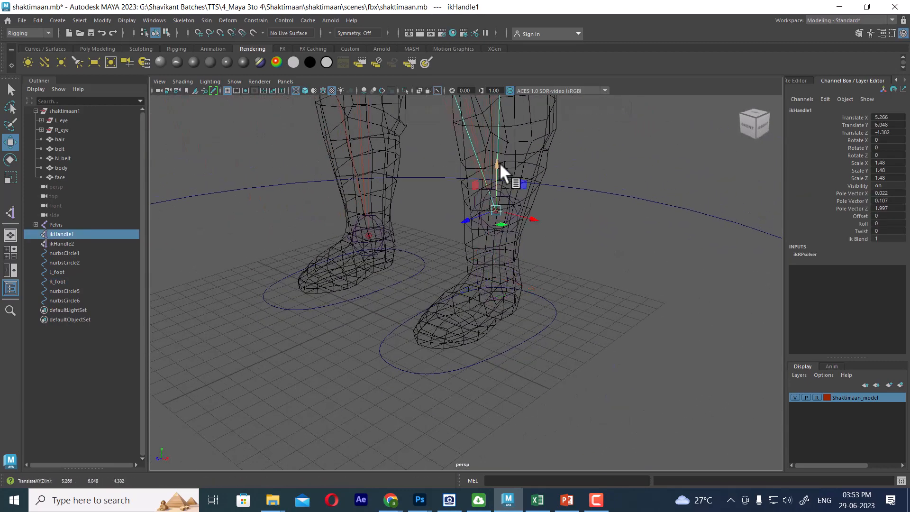
key(ctrl+z)
Parent the left ankle's IK handle to the L_foot control
alt+right_drag(493, 268, 569, 317)
alt+middle_drag(569, 317, 502, 262)
alt+right_drag(502, 262, 510, 299)
alt+drag(510, 299, 552, 291)
shift+drag(552, 291, 519, 321)
key(p)
click(584, 329)
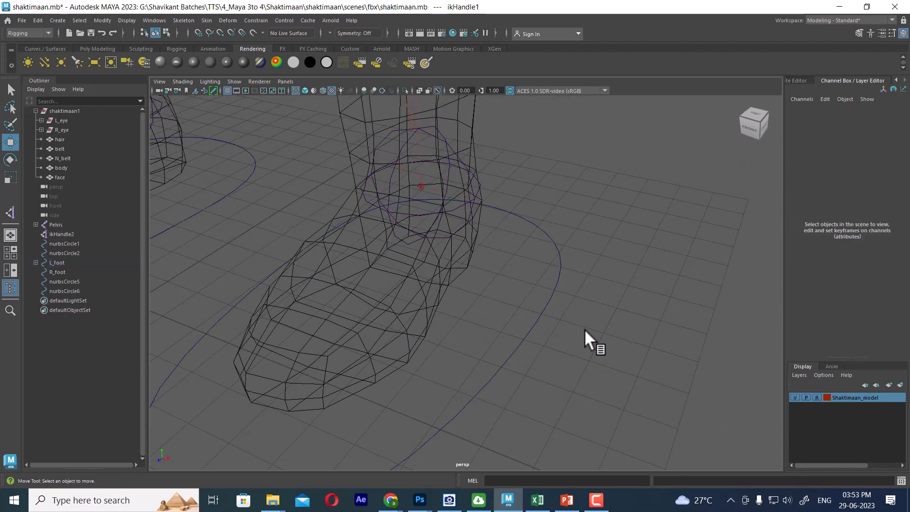
Parent the right ankle's IK handle to the R_foot control
click(526, 341)
alt+right_drag(526, 341, 412, 217)
alt+drag(412, 218, 314, 219)
alt+middle_drag(314, 219, 390, 212)
scroll(338, 234, up, 4)
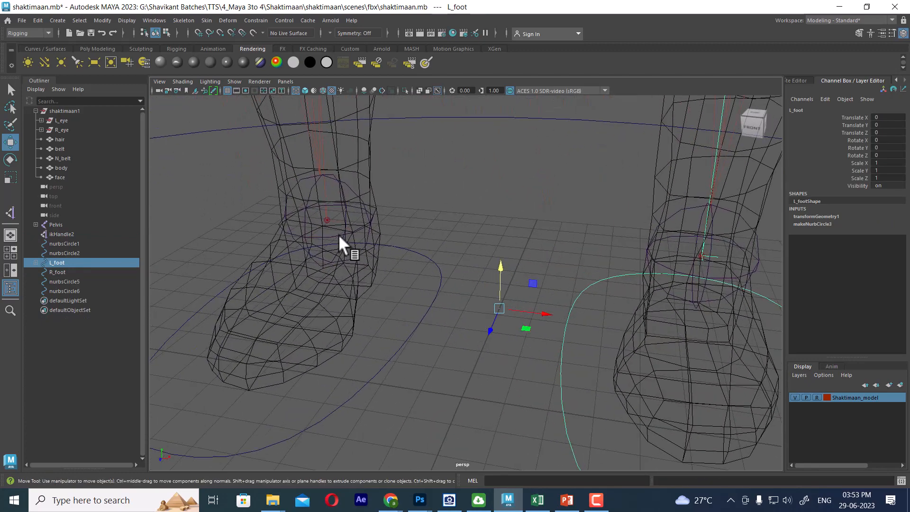
click(336, 219)
shift+click(422, 349)
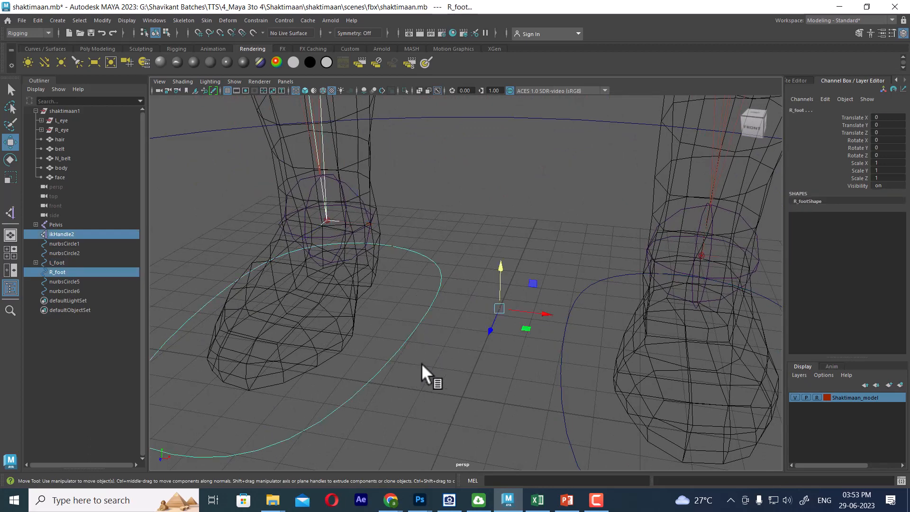
key(p)
click(430, 352)
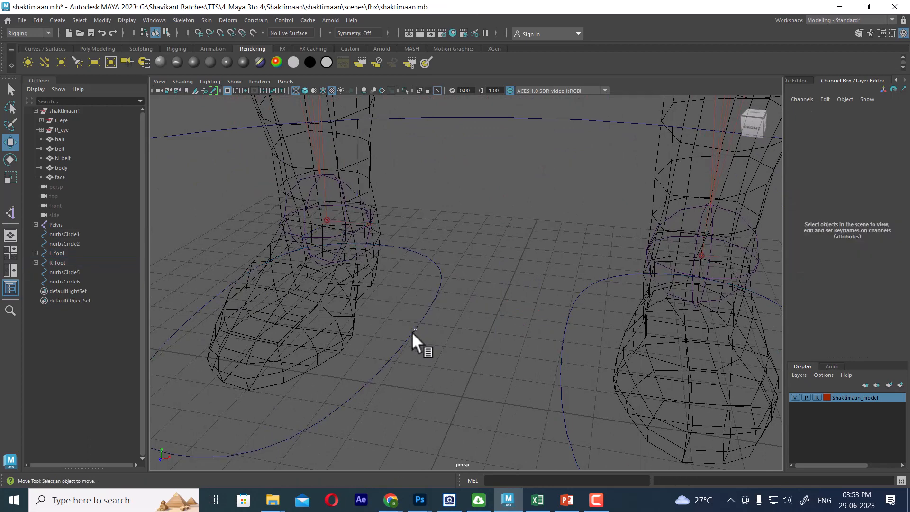
Test the right leg by raising the R_foot control to about Y 6.8 and returning it to the ground
click(411, 332)
scroll(408, 333, down, 2)
scroll(443, 249, down, 3)
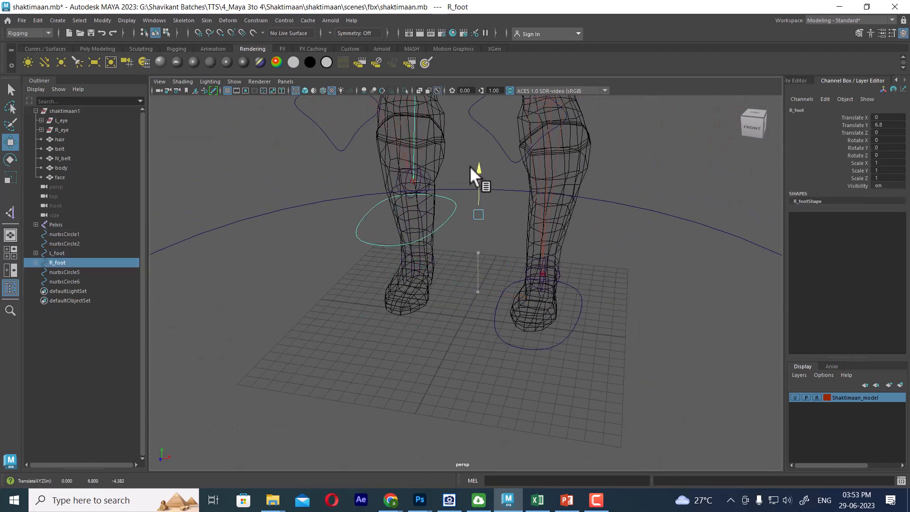
Select both foot controls and raise them together to about Y 9.9 to test the knee bend
click(562, 338)
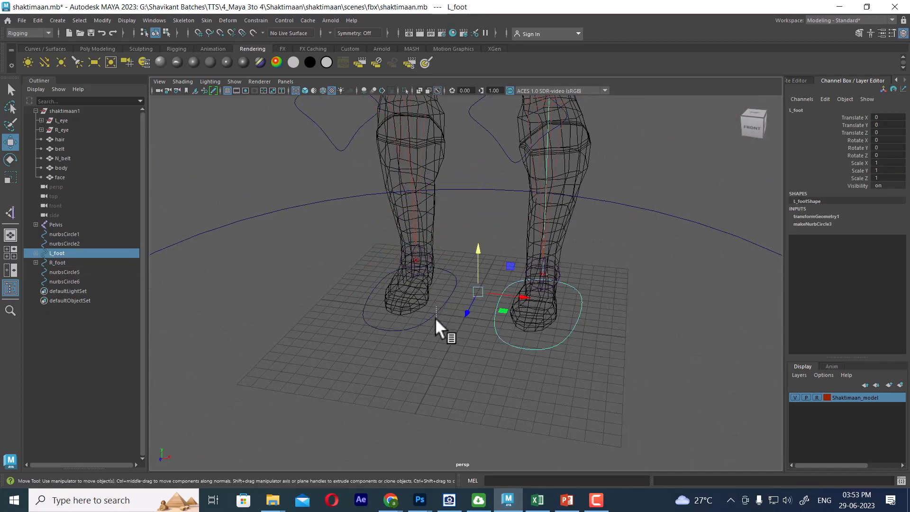
shift+drag(436, 318, 444, 331)
alt+drag(483, 367, 450, 285)
drag(489, 248, 485, 170)
scroll(500, 306, down, 4)
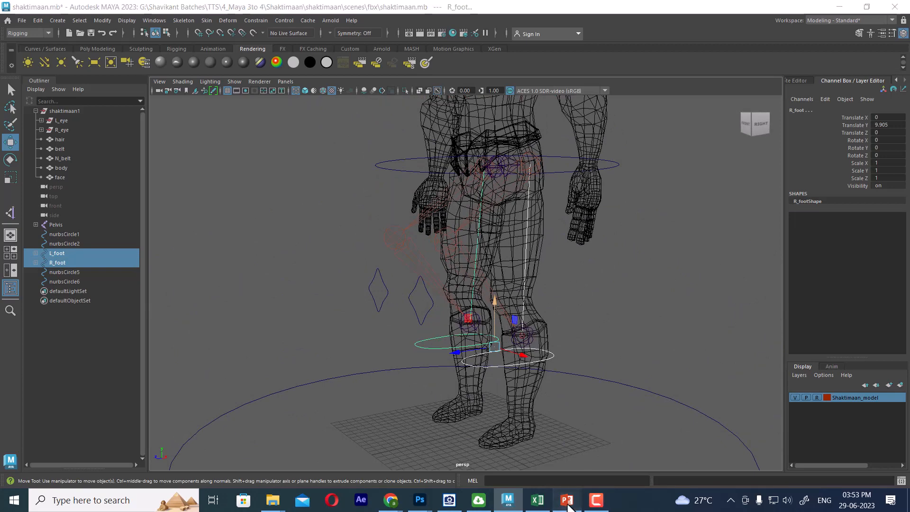
Switch to the MAYA RIGGING presentation in PowerPoint, read slide 2's explanation of rigging controls, and return to Maya
click(567, 500)
scroll(84, 199, up, 3)
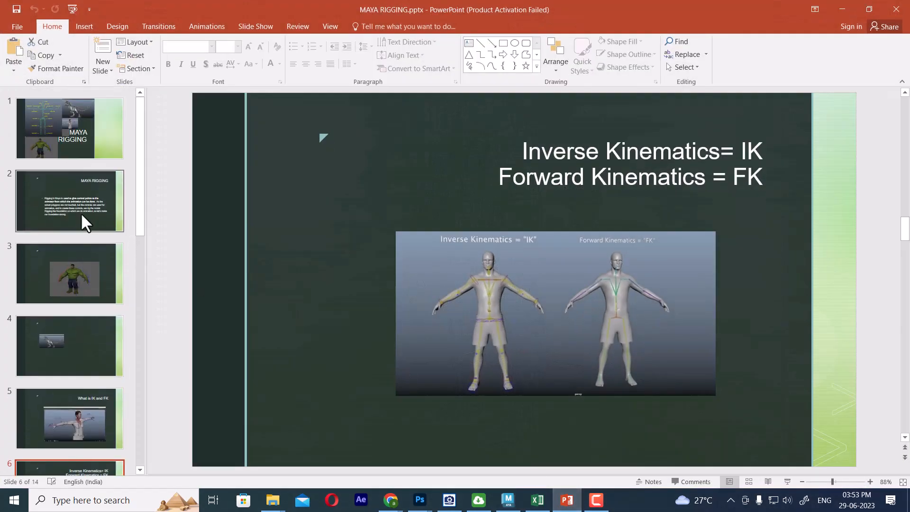
click(74, 204)
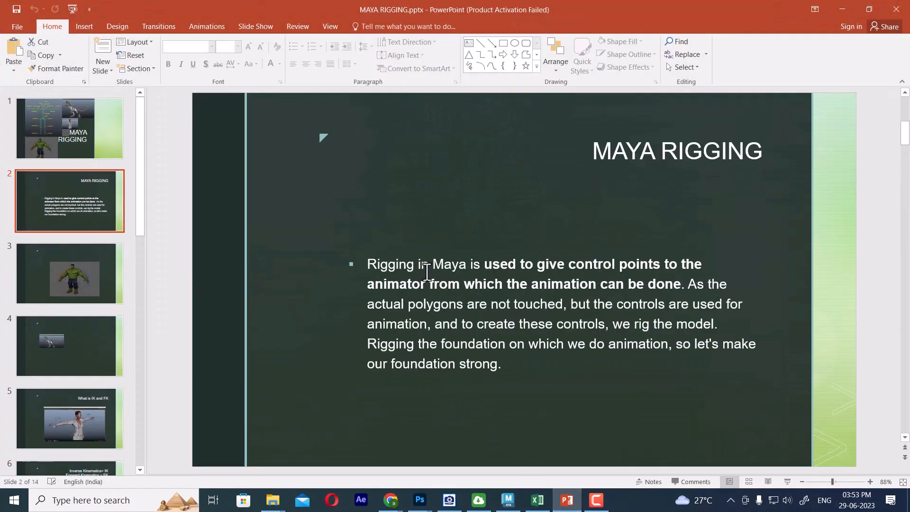
drag(418, 264, 642, 262)
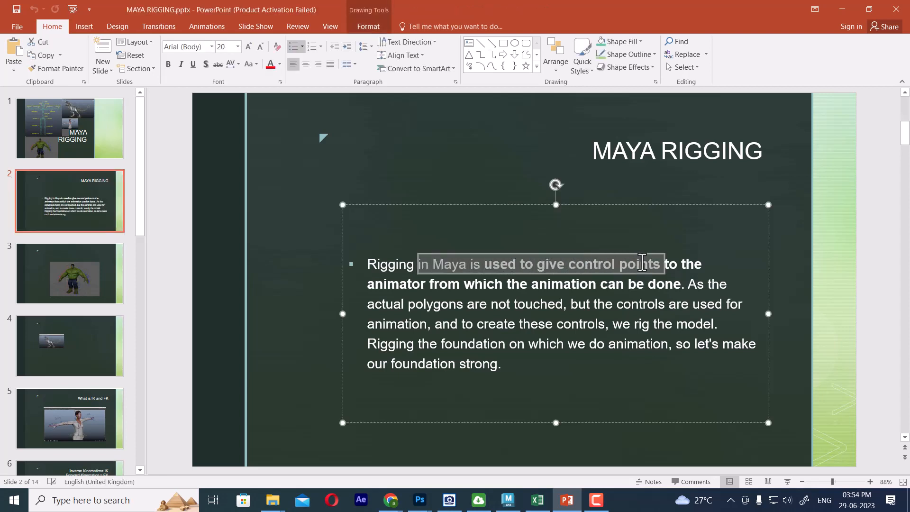
drag(641, 262, 437, 332)
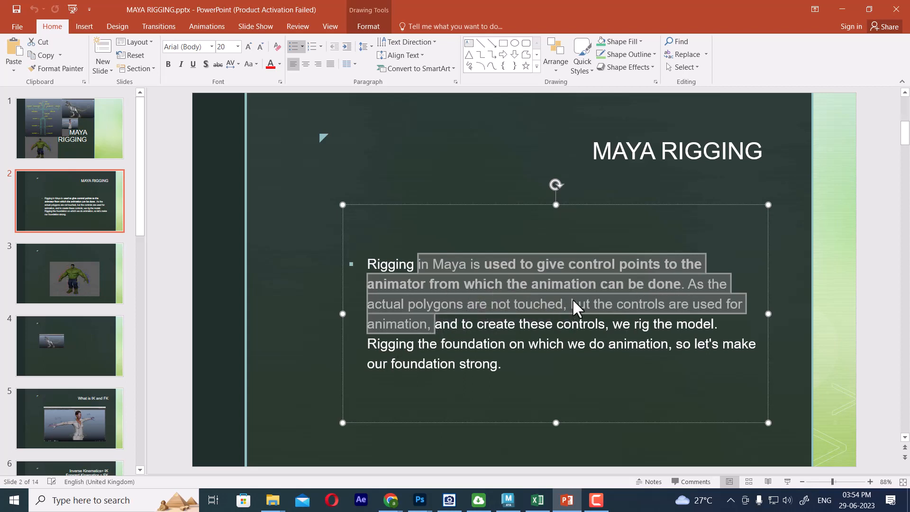
click(842, 9)
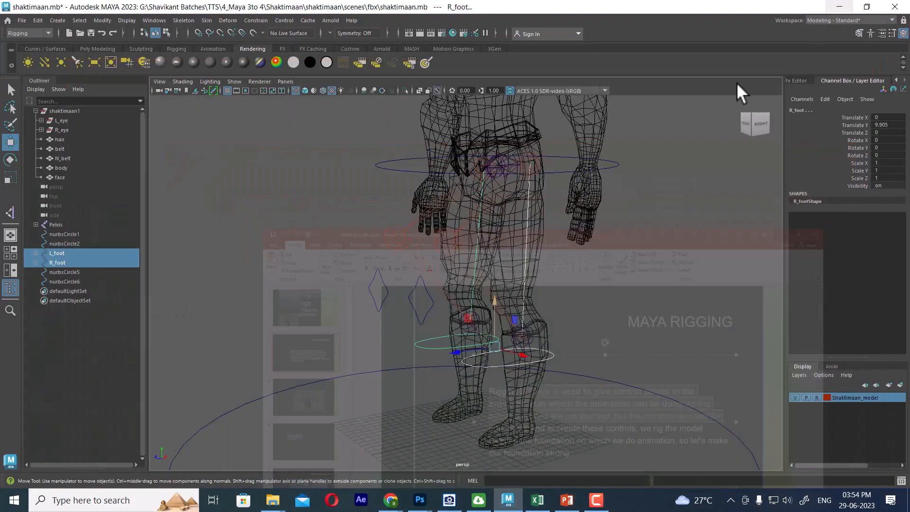
Reset both foot controls' Translate Y to 0
mouse_move(458, 328)
alt+mouse_down()
mouse_move(444, 279)
mouse_move(457, 318)
alt+mouse_up()
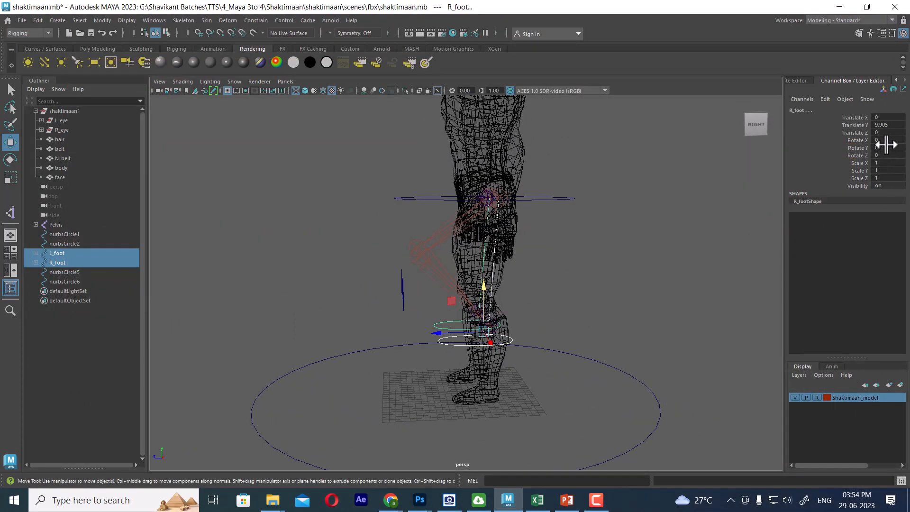
click(884, 125)
text(0)
key(Return)
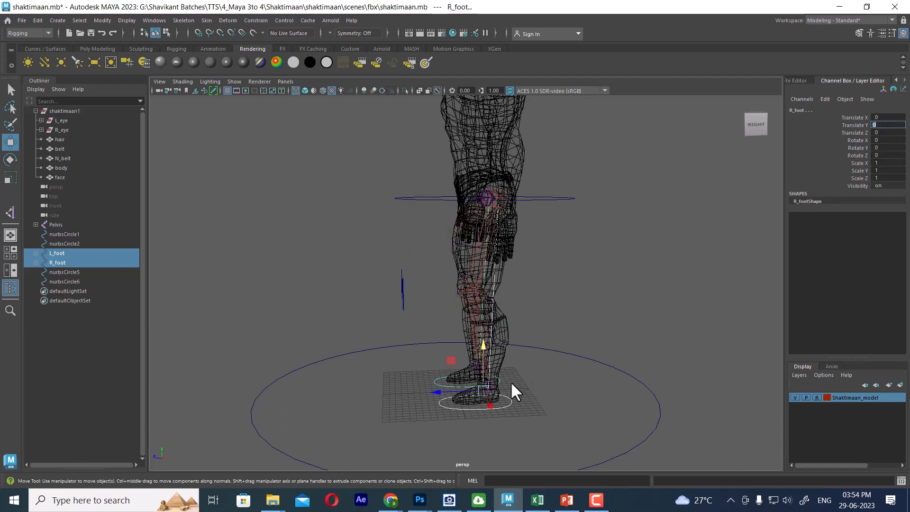
Try moving both foot controls along the Z axis and undo the move
drag(437, 393, 900, 341)
key(ctrl+z)
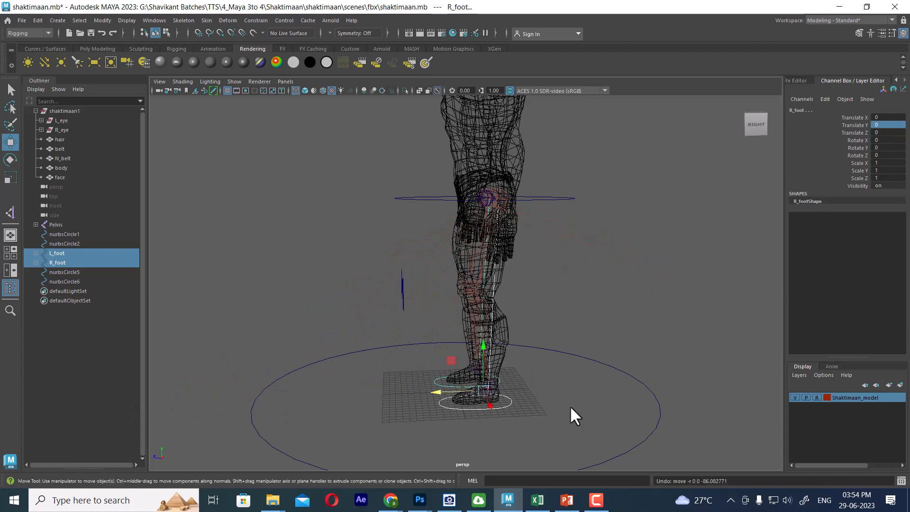
alt+right_drag(555, 385, 527, 381)
alt+drag(527, 382, 559, 354)
alt+right_drag(559, 354, 589, 361)
alt+drag(589, 362, 581, 302)
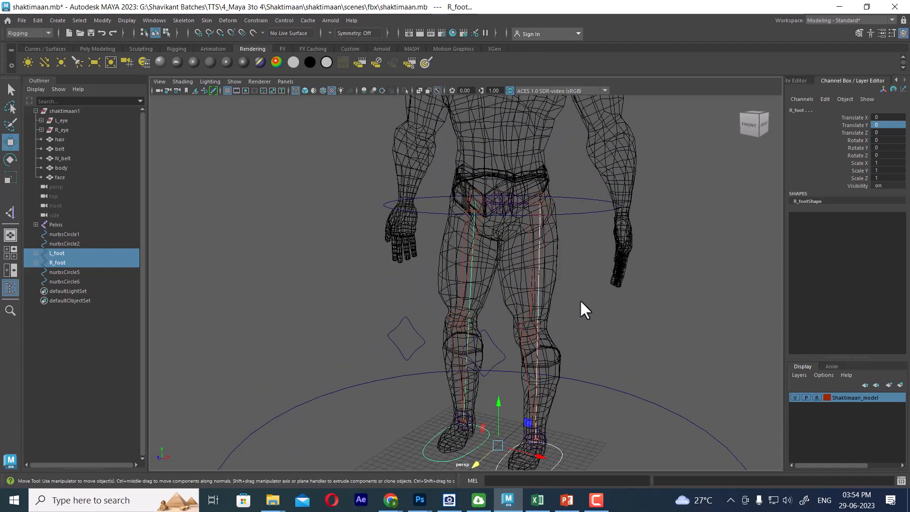
Select the Pelvis root joint and take the Shaktimaan_model layer out of reference mode so its meshes can be selected
click(584, 314)
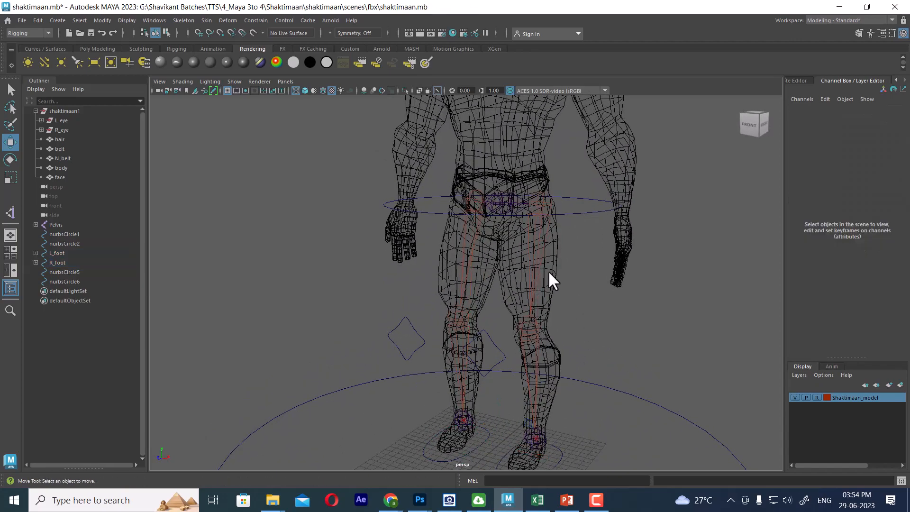
click(496, 200)
alt+drag(536, 234, 511, 303)
click(816, 397)
scroll(599, 294, down, 3)
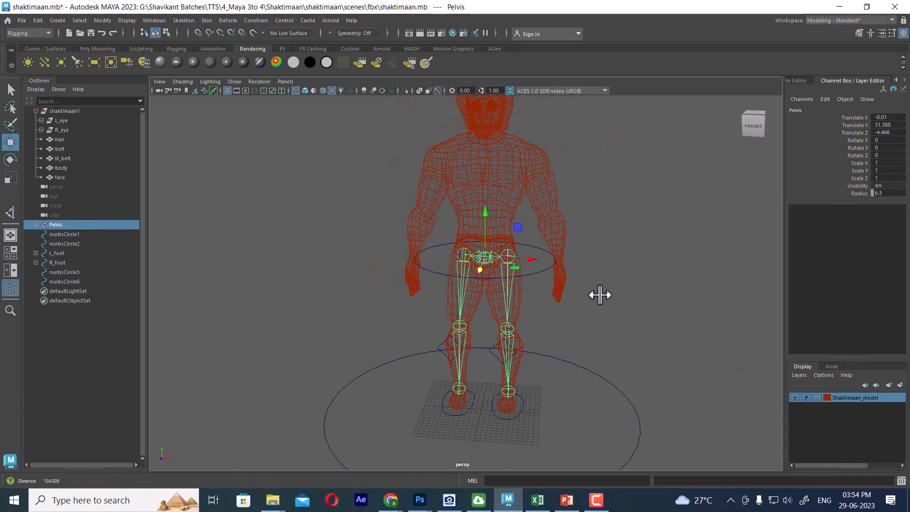
Add the body mesh to the Pelvis joint selection and bind it to the skeleton with Bind Skin
alt+drag(640, 315, 655, 348)
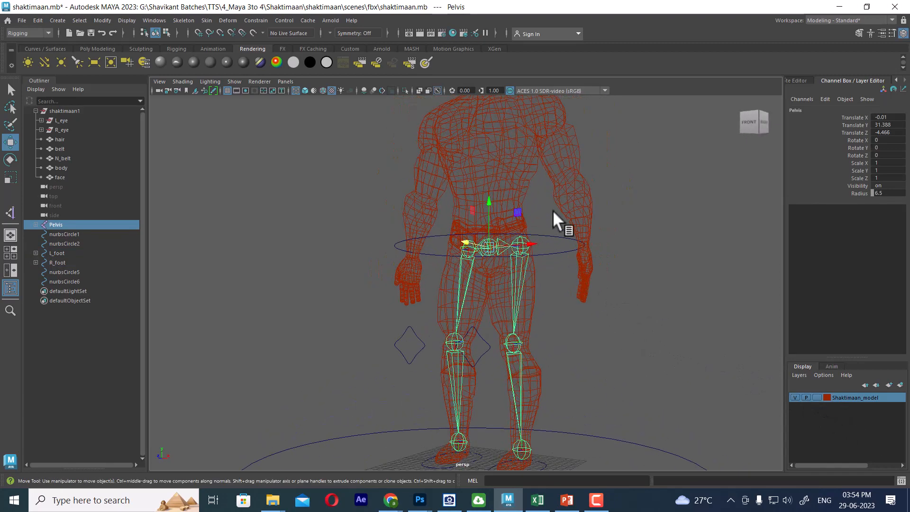
alt+drag(516, 169, 519, 235)
shift+click(510, 189)
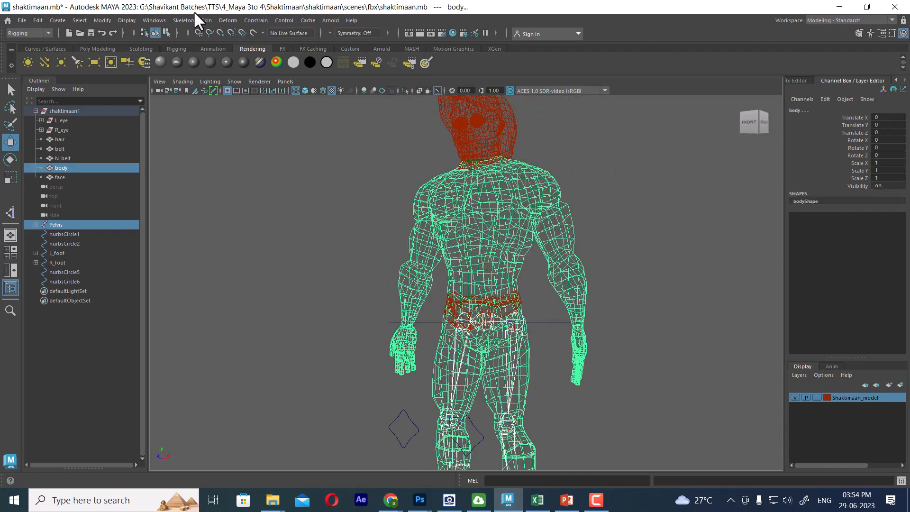
click(205, 20)
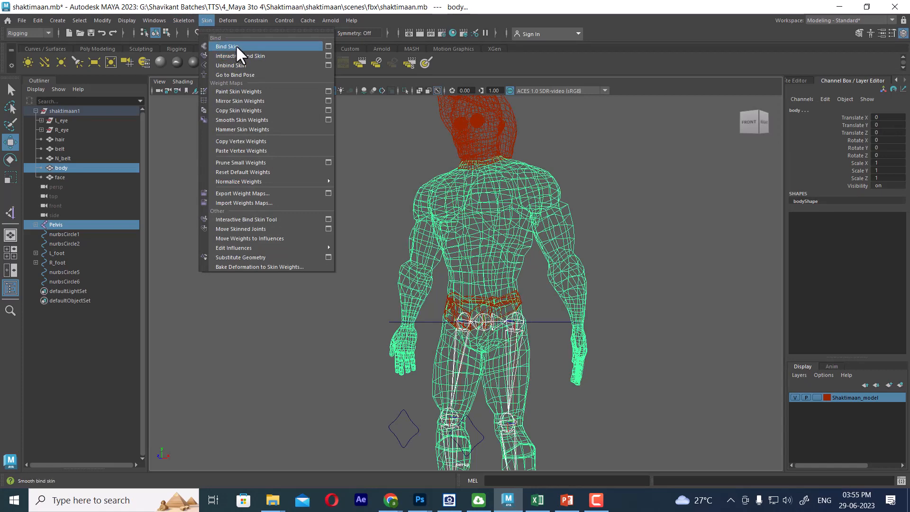
click(235, 44)
Select both foot controls and raise them to test how the bound body mesh deforms
alt+middle_drag(459, 259, 481, 173)
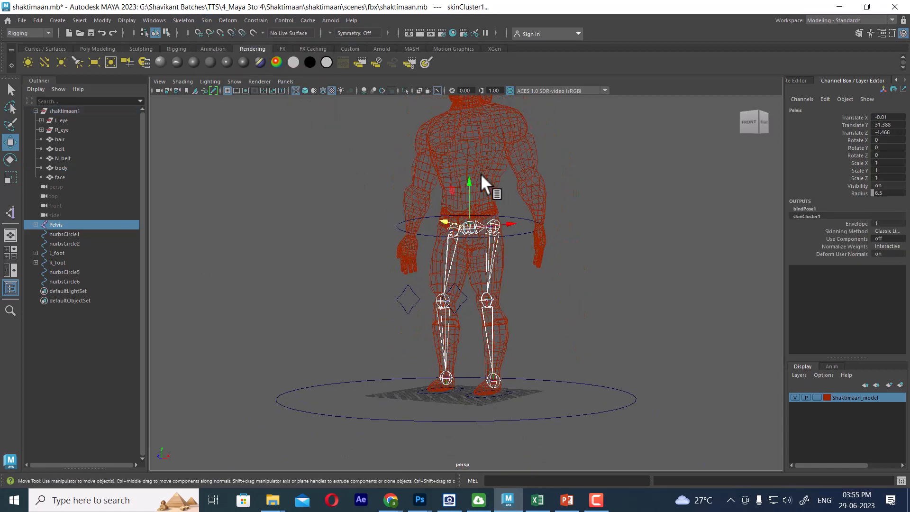
alt+drag(481, 174, 487, 293)
click(454, 400)
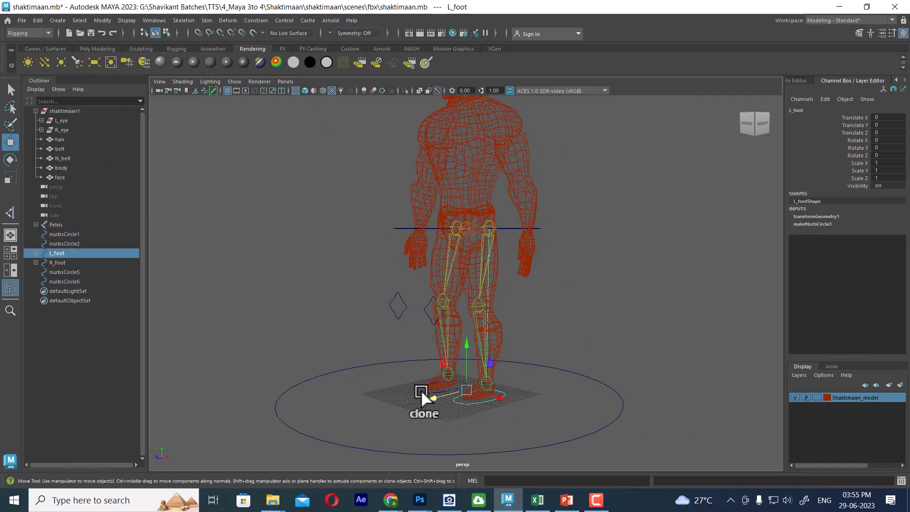
shift+click(435, 386)
drag(465, 353, 465, 252)
Undo the foot-control test and the skin binding of the body mesh
key(ctrl+z)
key(ctrl+z)
key(ctrl+z)
key(ctrl+z)
key(ctrl+z)
key(ctrl+z)
key(ctrl+z)
key(ctrl+z)
key(ctrl+z)
key(ctrl+z)
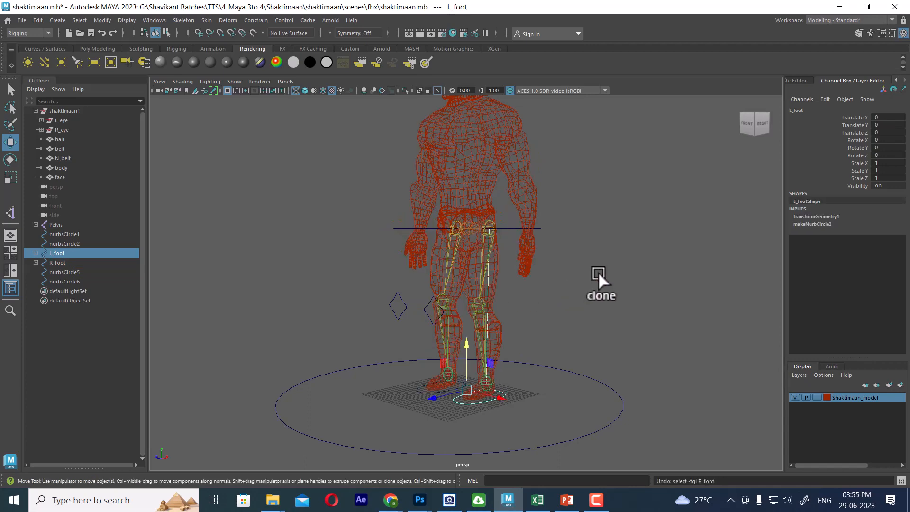
key(ctrl+z)
Check the body mesh's selection, raise both foot controls to about Y 8 as a test, and undo the move
click(462, 146)
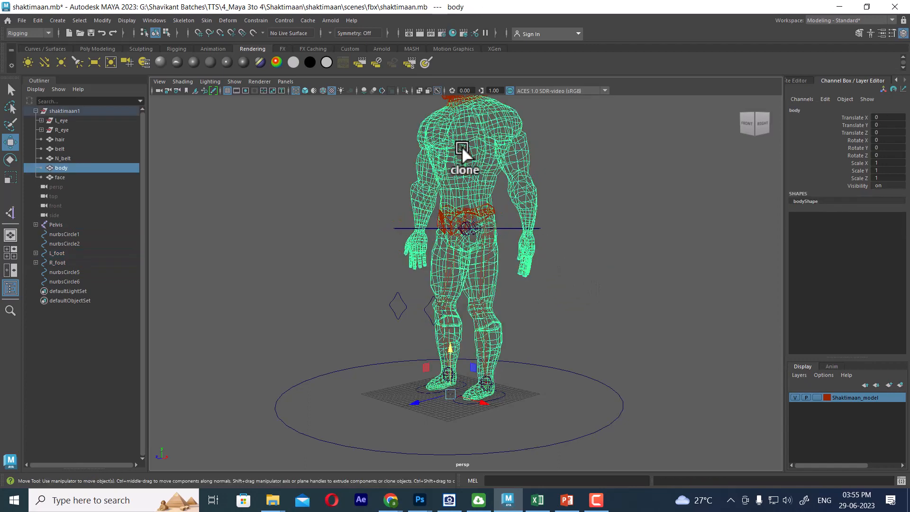
click(464, 400)
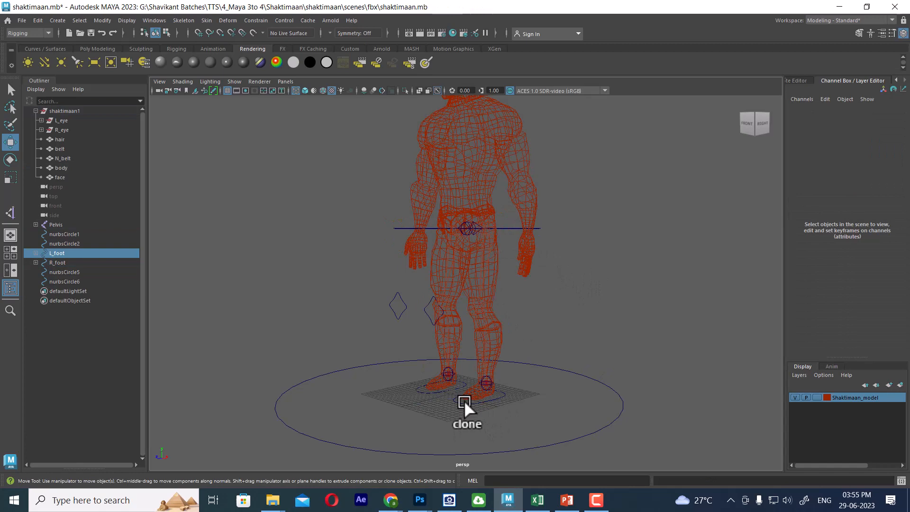
shift+click(422, 391)
drag(465, 348, 470, 313)
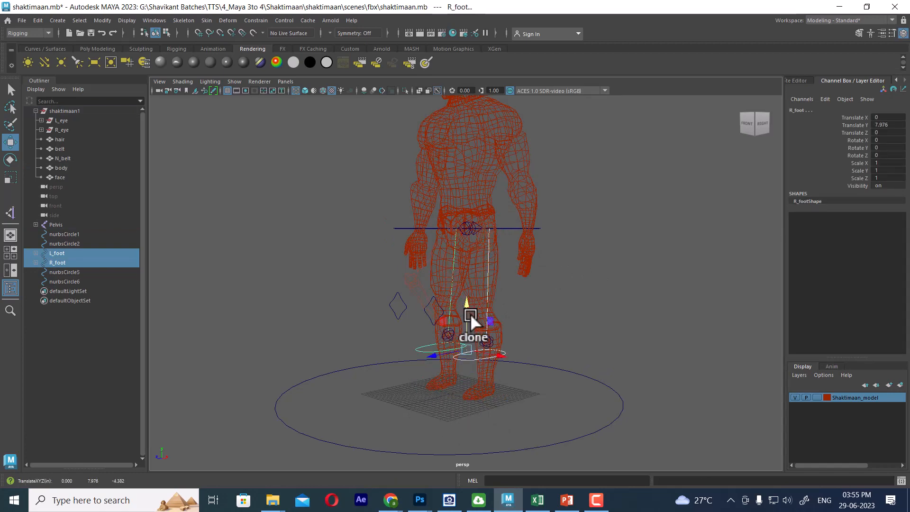
alt+drag(554, 322, 473, 288)
key(ctrl+z)
Switch the perspective view to shaded display with textures
alt+right_drag(473, 288, 531, 317)
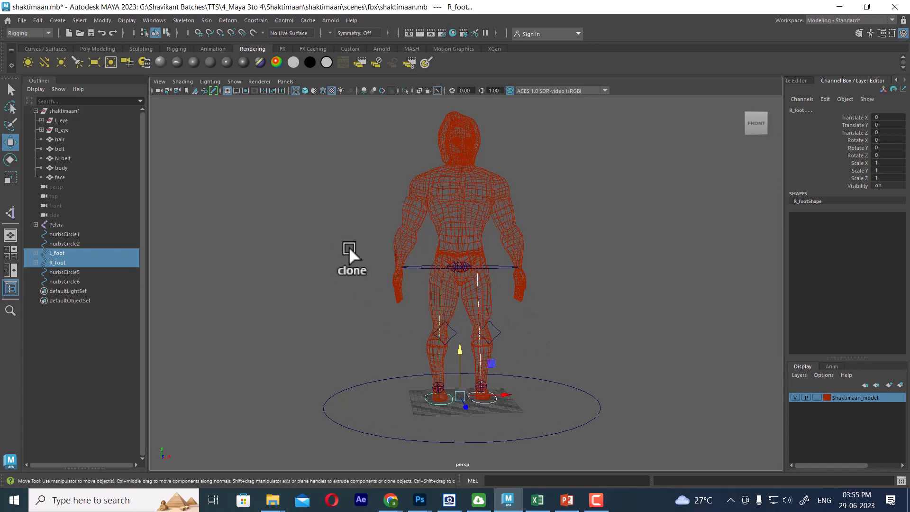
key(5)
key(6)
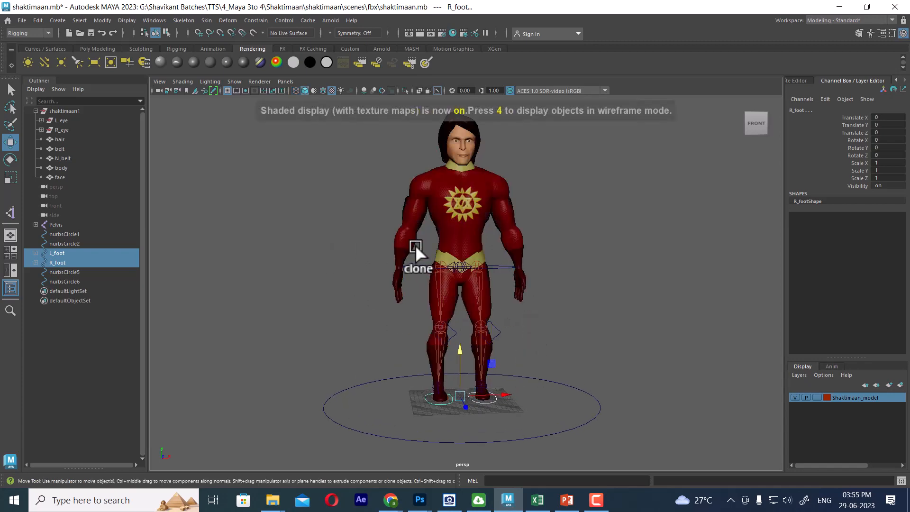
Save the scene under the new name shaktimaan_Rigging_pt_2.mb in the fbx folder
click(22, 21)
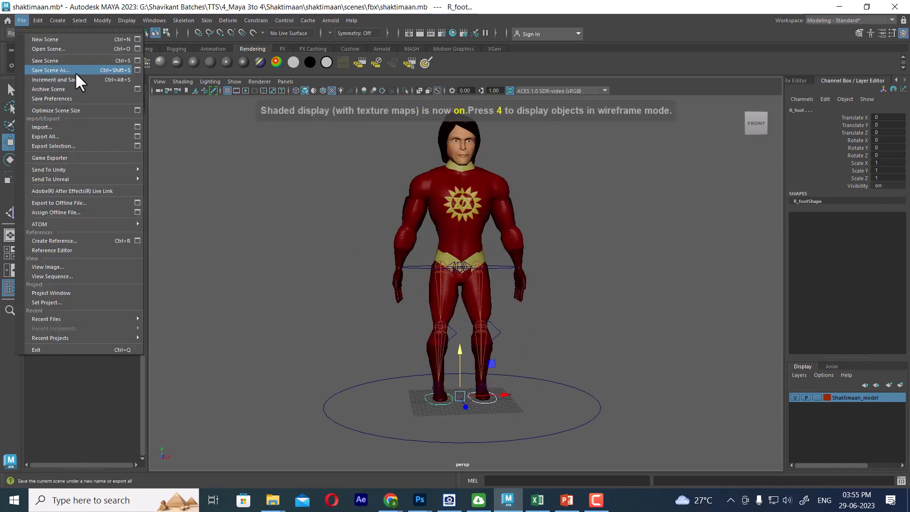
click(75, 72)
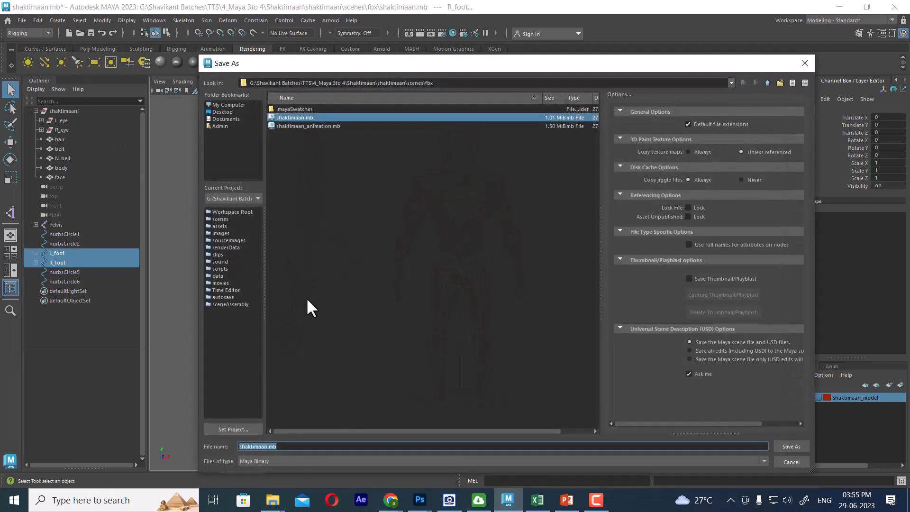
click(268, 447)
text(_)
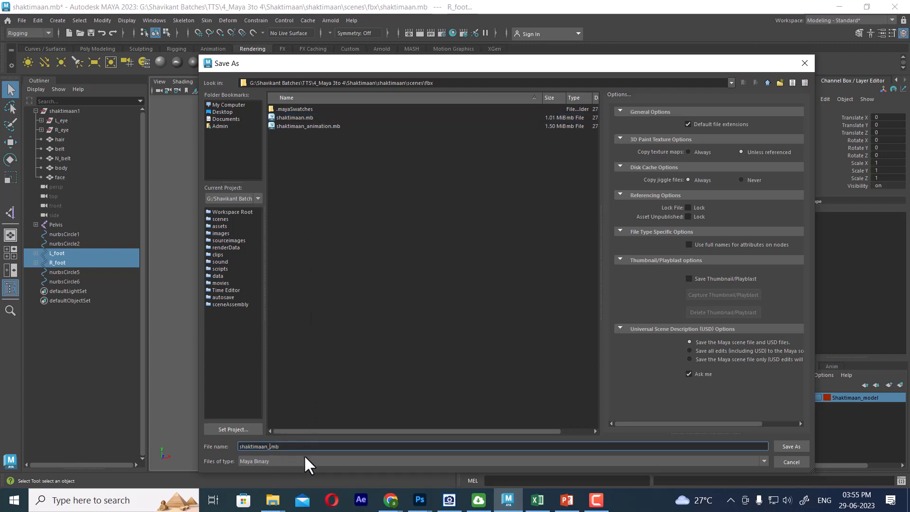
text(Rigging_pt_2)
key(Return)
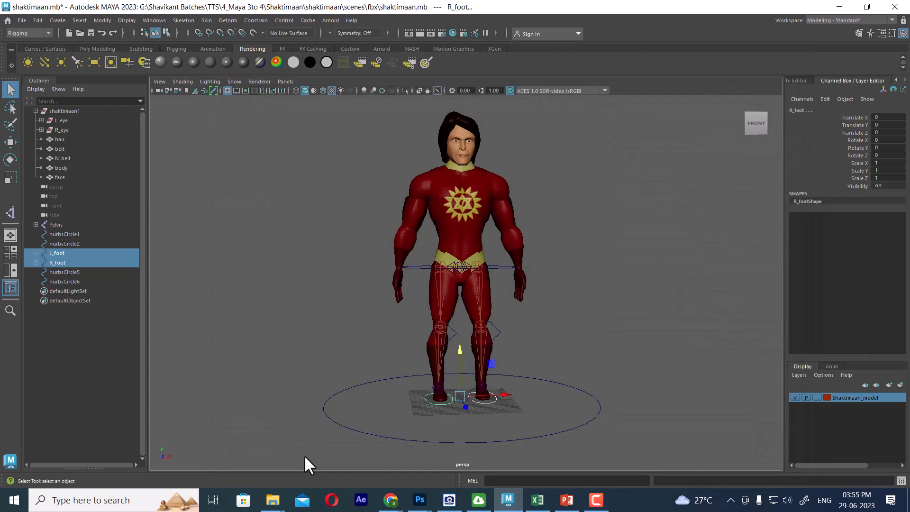